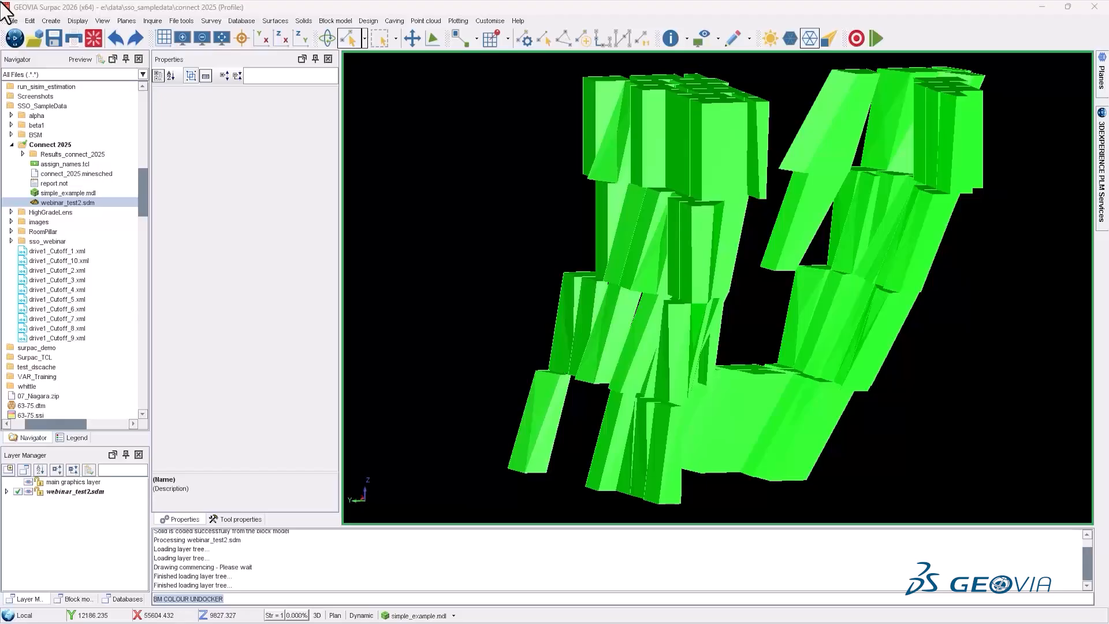
# Step: Inspect the user data of stope Stope_70, including its tonnes, volume, grade, nsr and sg attributes
pyautogui.click(595, 101)
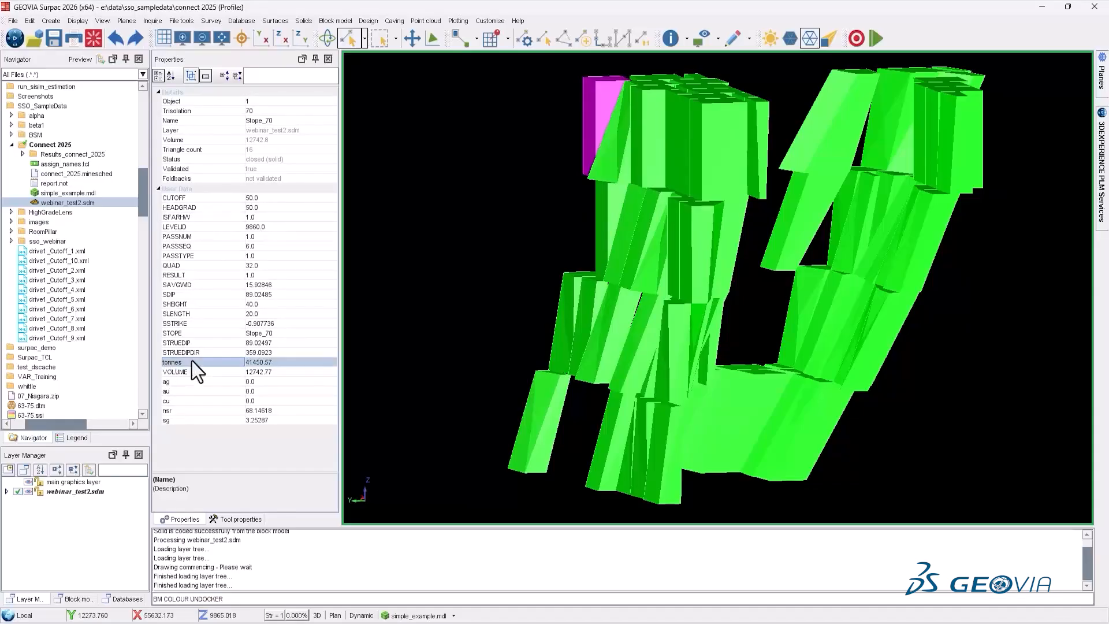
pyautogui.click(277, 353)
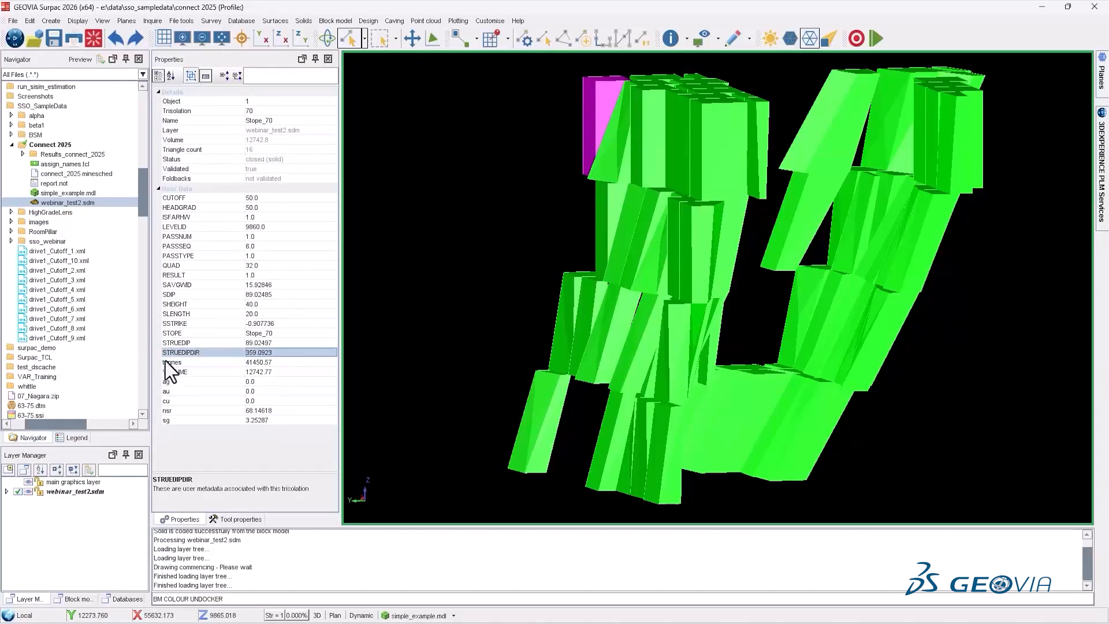
pyautogui.moveTo(161, 362); pyautogui.dragTo(174, 420)
pyautogui.click(170, 410)
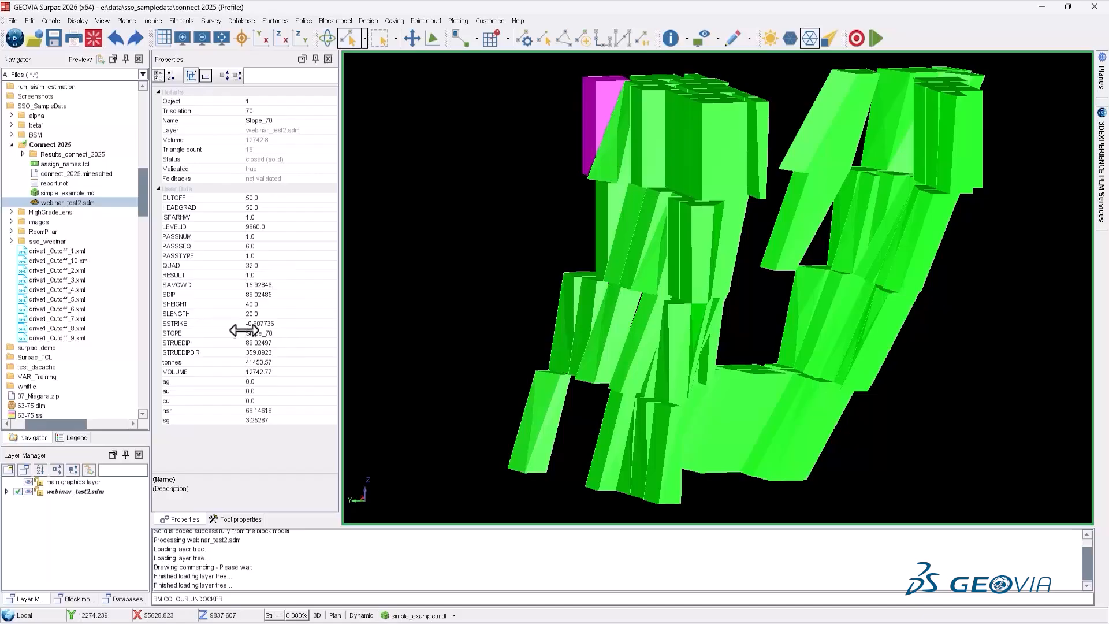
pyautogui.click(477, 184)
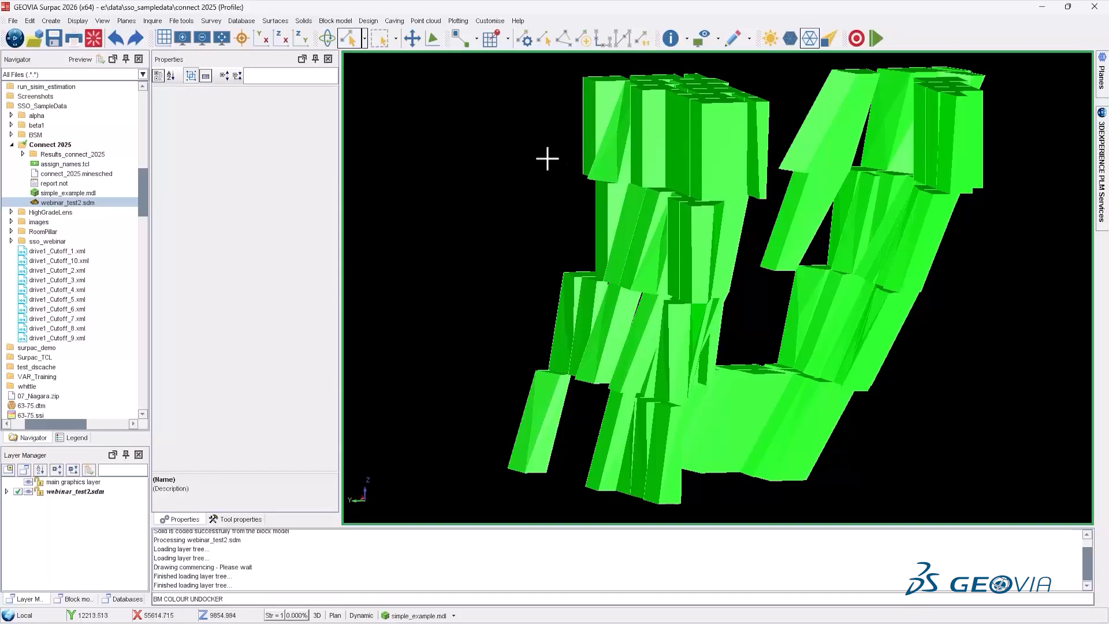
pyautogui.click(602, 98)
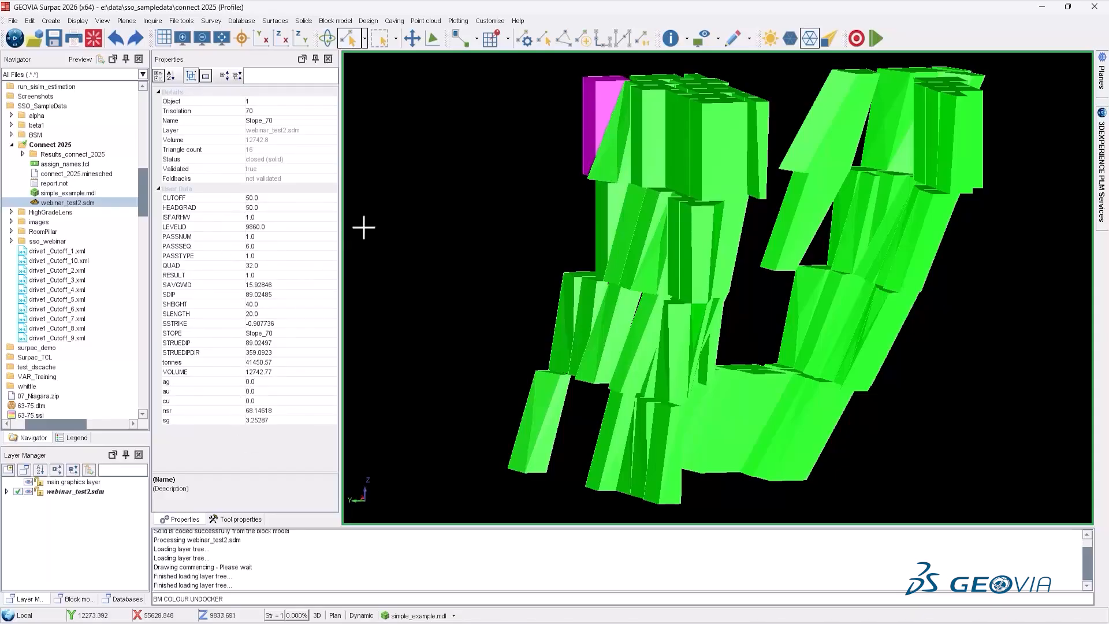
pyautogui.click(409, 213)
# Step: Set the SDM attribute type of TONNES, VOLUME, ag, au, cu, nsr and sg to Real for all trisolations
pyautogui.click(302, 21)
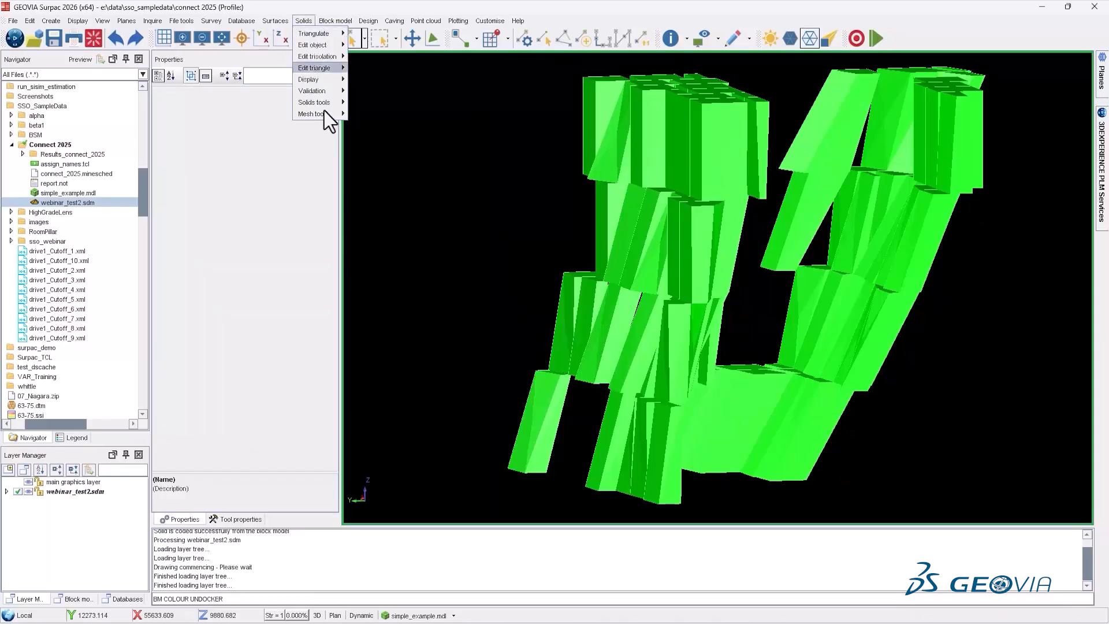
pyautogui.moveTo(315, 102)
pyautogui.moveTo(419, 305)
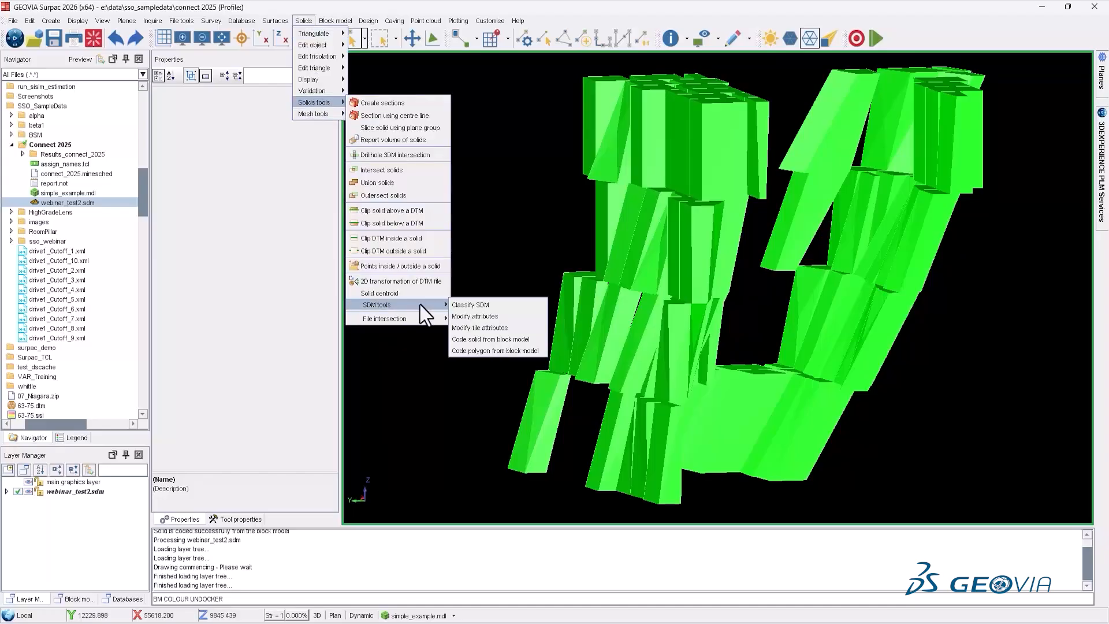
pyautogui.click(508, 318)
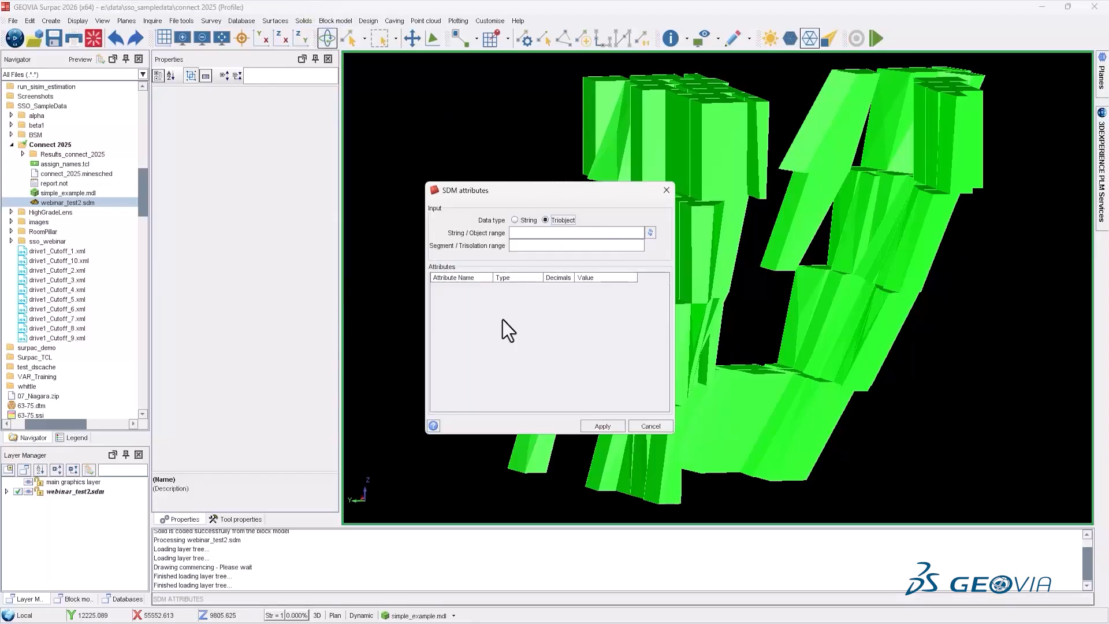
pyautogui.click(649, 232)
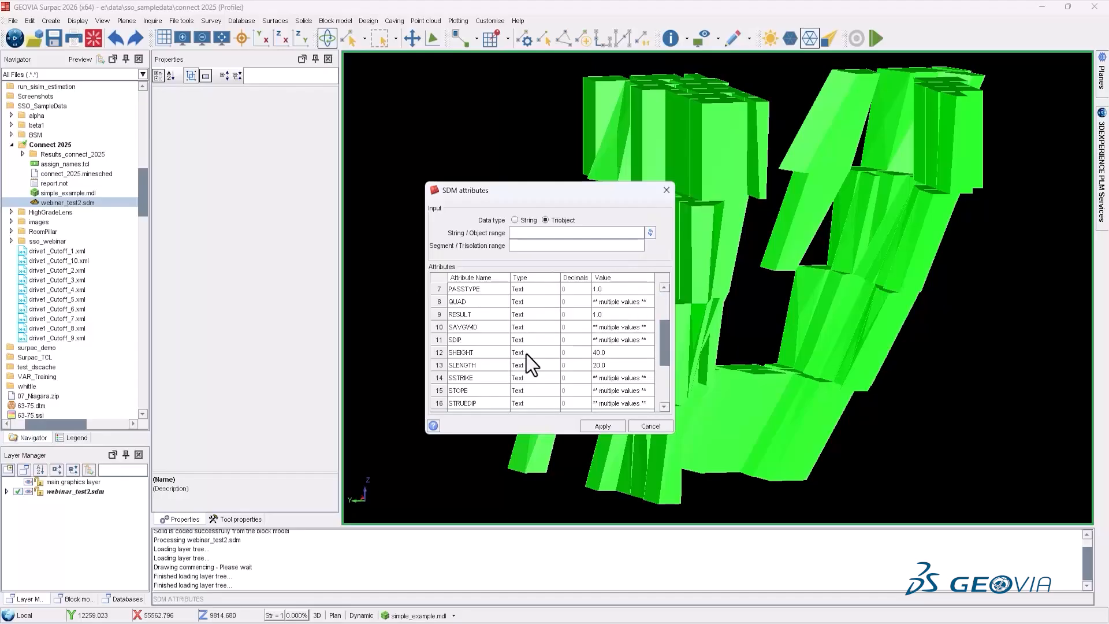
pyautogui.scroll(-5, 525, 355)
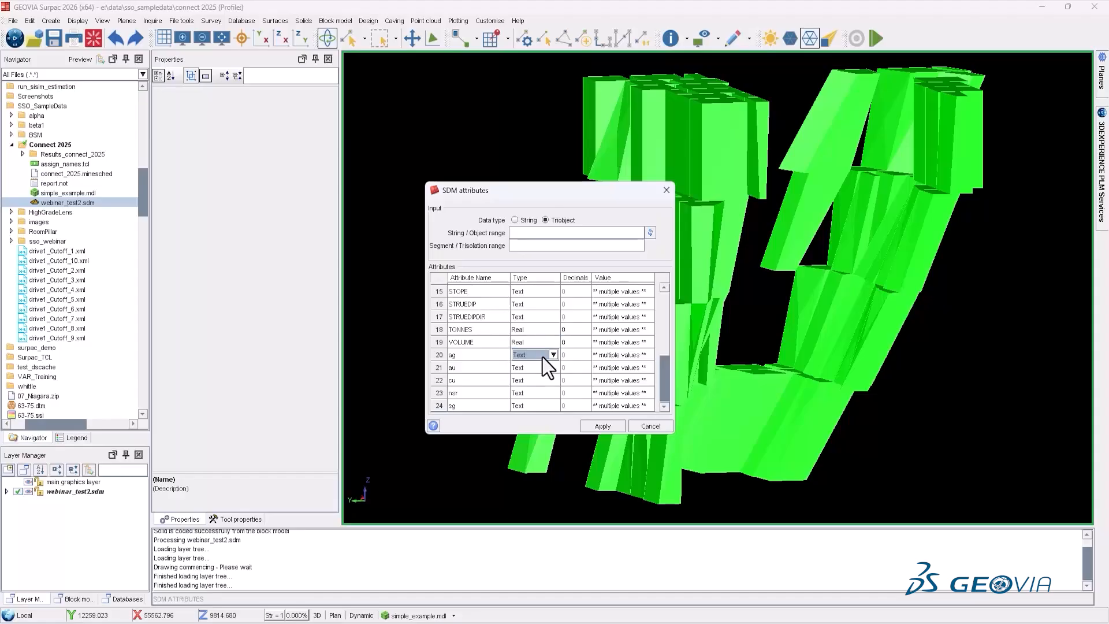
pyautogui.click(536, 396)
pyautogui.click(538, 396)
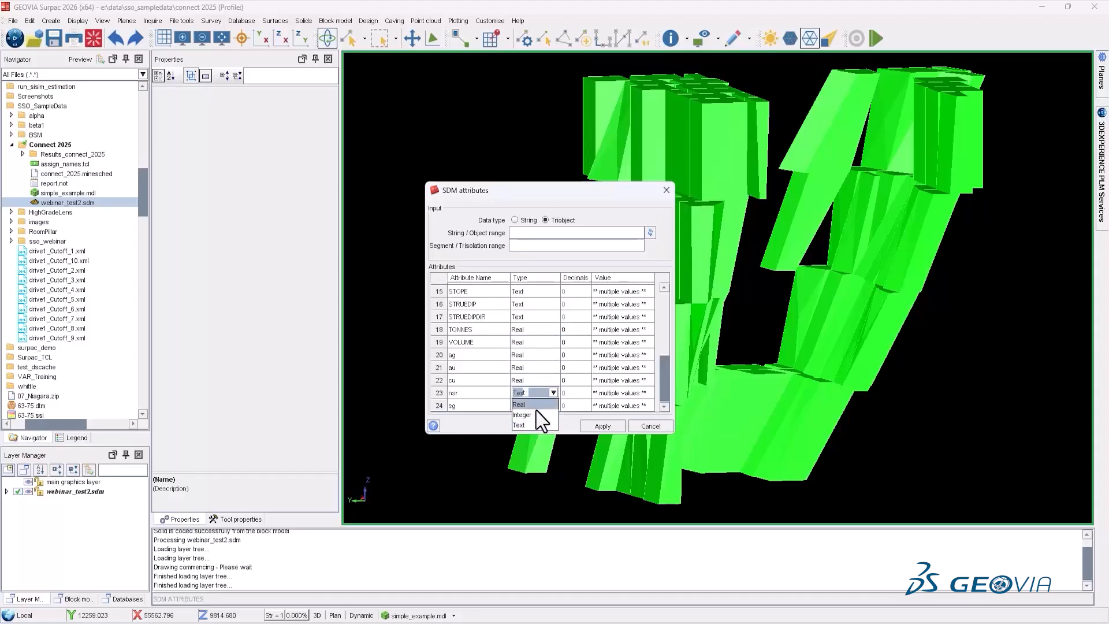
pyautogui.click(602, 426)
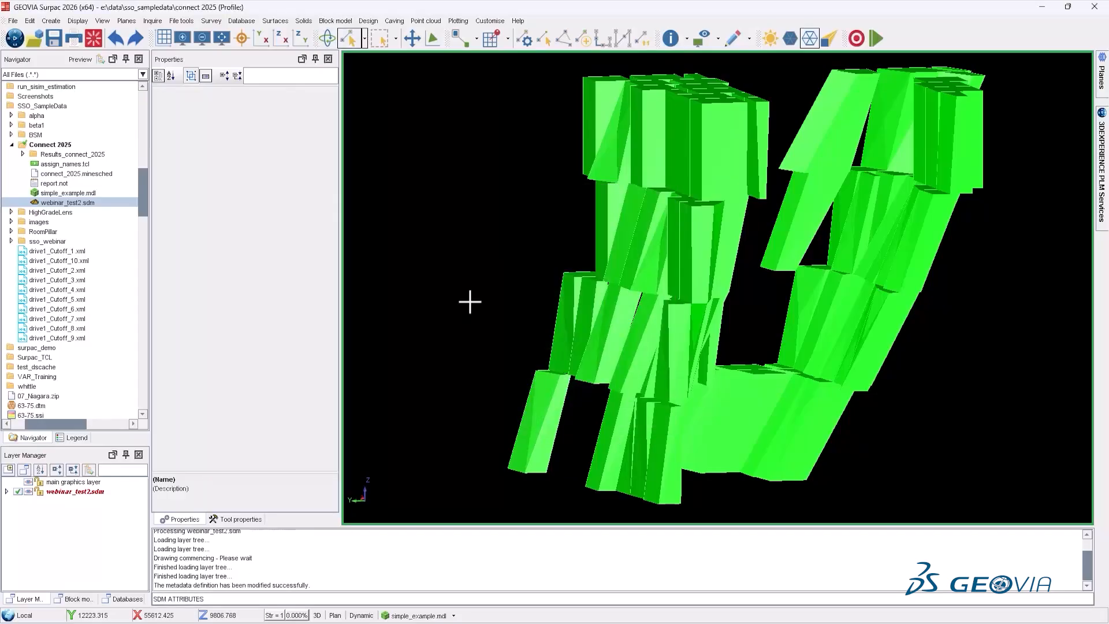
# Step: Check the modified numeric attributes in the user data of stope Stope_70
pyautogui.click(588, 127)
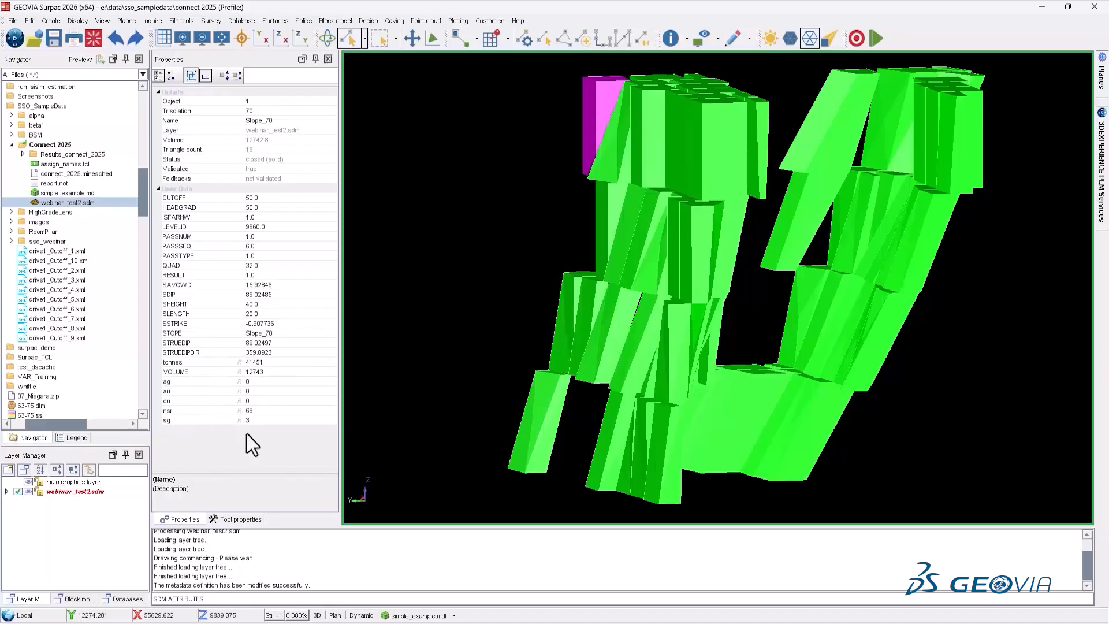
pyautogui.click(12, 21)
pyautogui.click(451, 119)
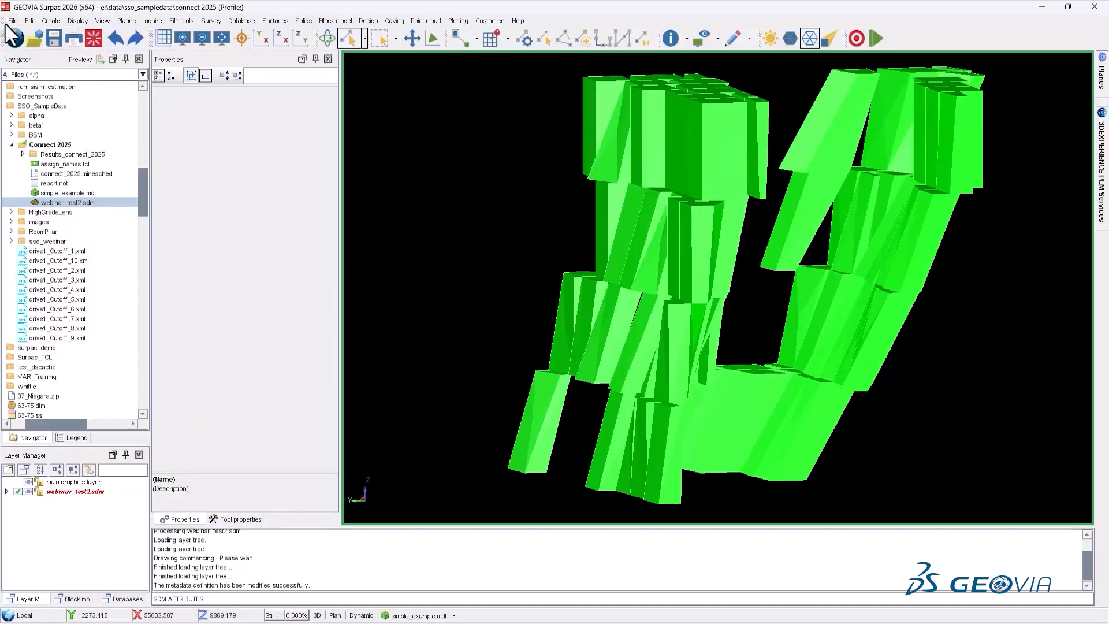
# Step: Save the stope layer as a new SDM file named webinar_test_exporttominesched.sdm
pyautogui.click(53, 38)
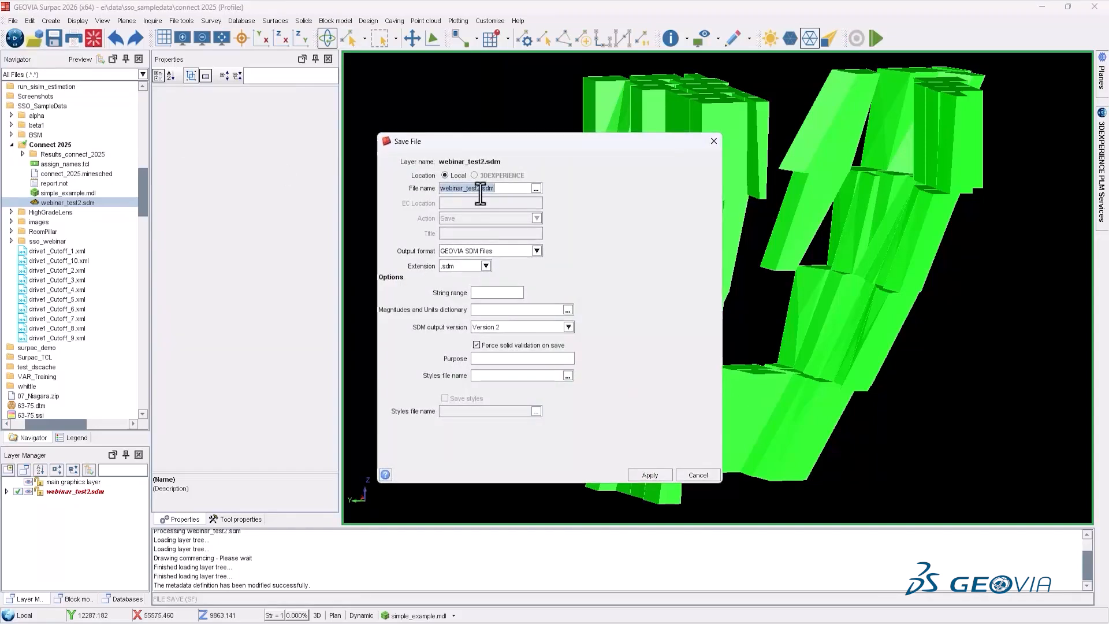
pyautogui.click(479, 189)
pyautogui.write('_exporttoMinesched')
pyautogui.press('Return')
# Step: Start generating an SDM for MineSched and scan webinar_test_exporttominesched.sdm as the triobject file
pyautogui.click(12, 21)
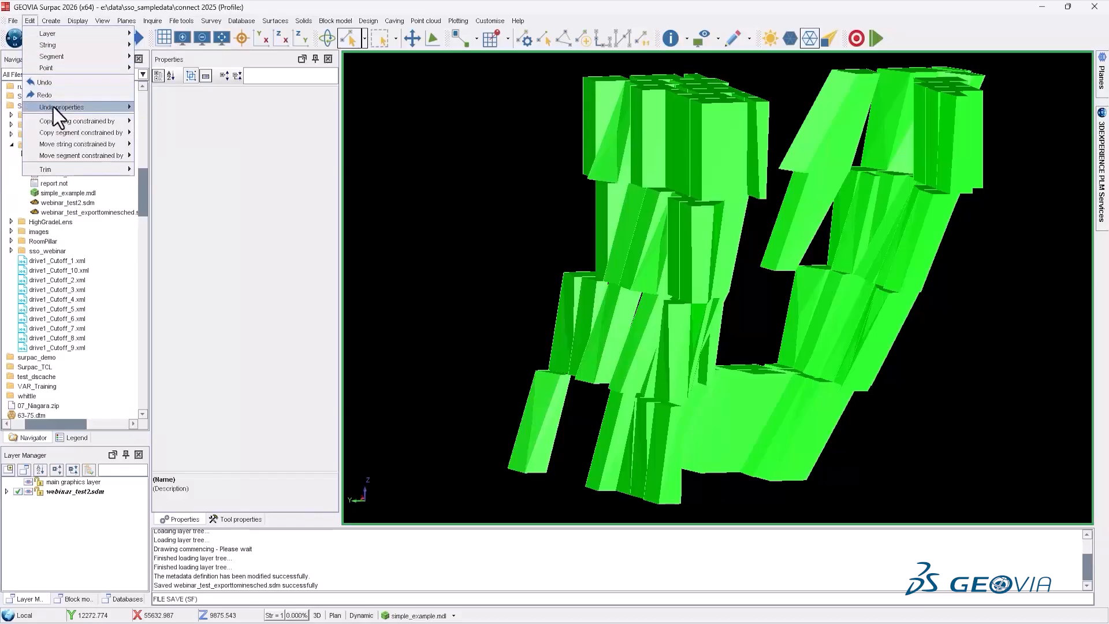
pyautogui.moveTo(33, 120)
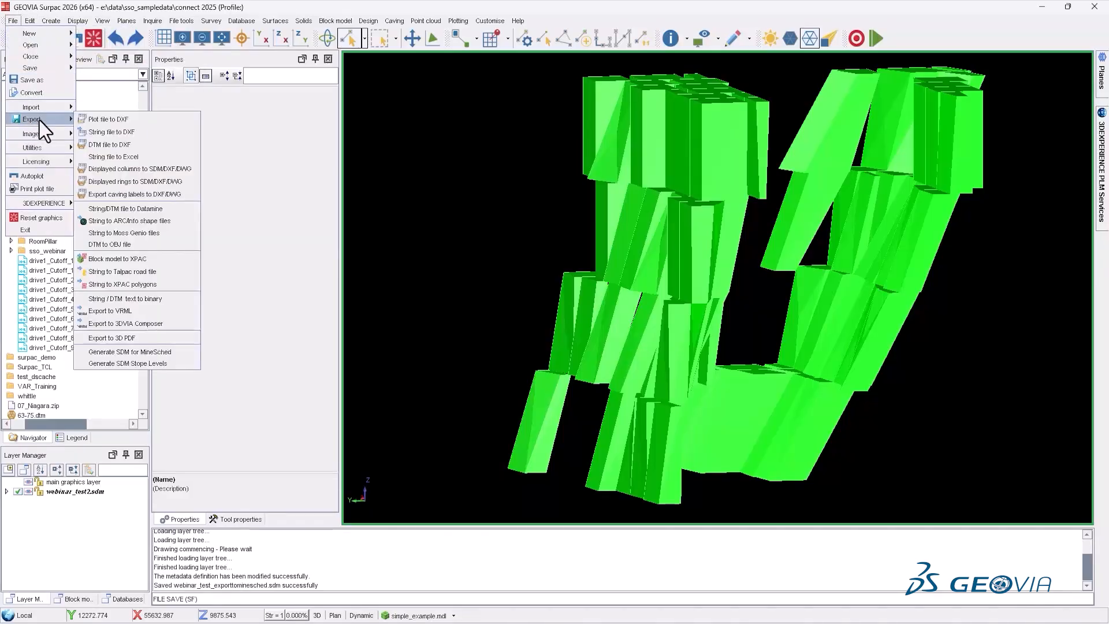
pyautogui.click(165, 353)
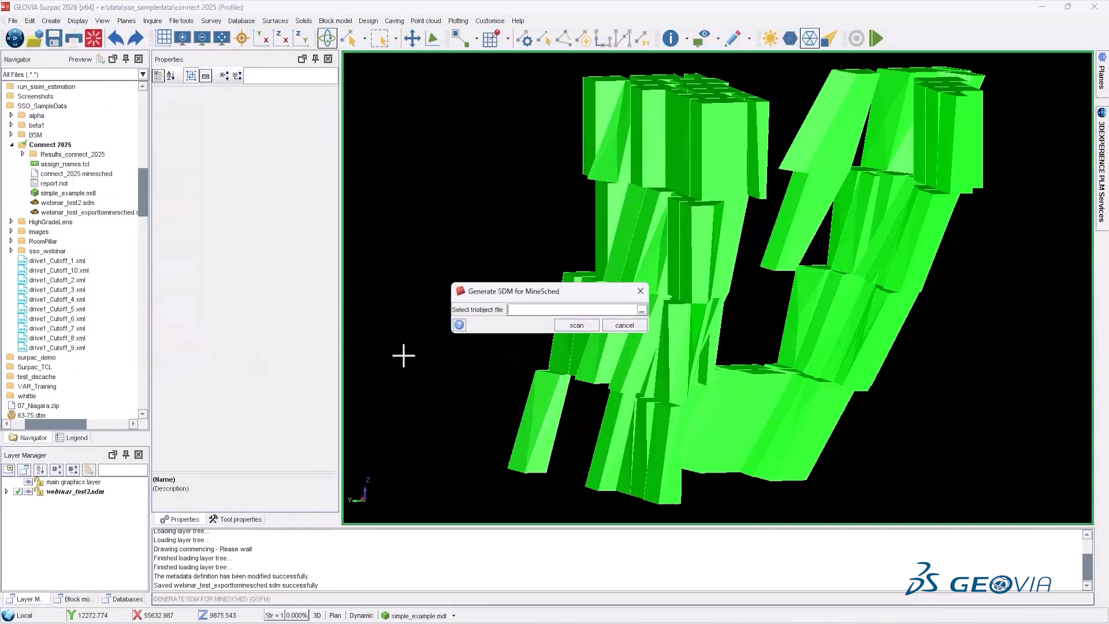
pyautogui.click(641, 310)
pyautogui.doubleClick(472, 297)
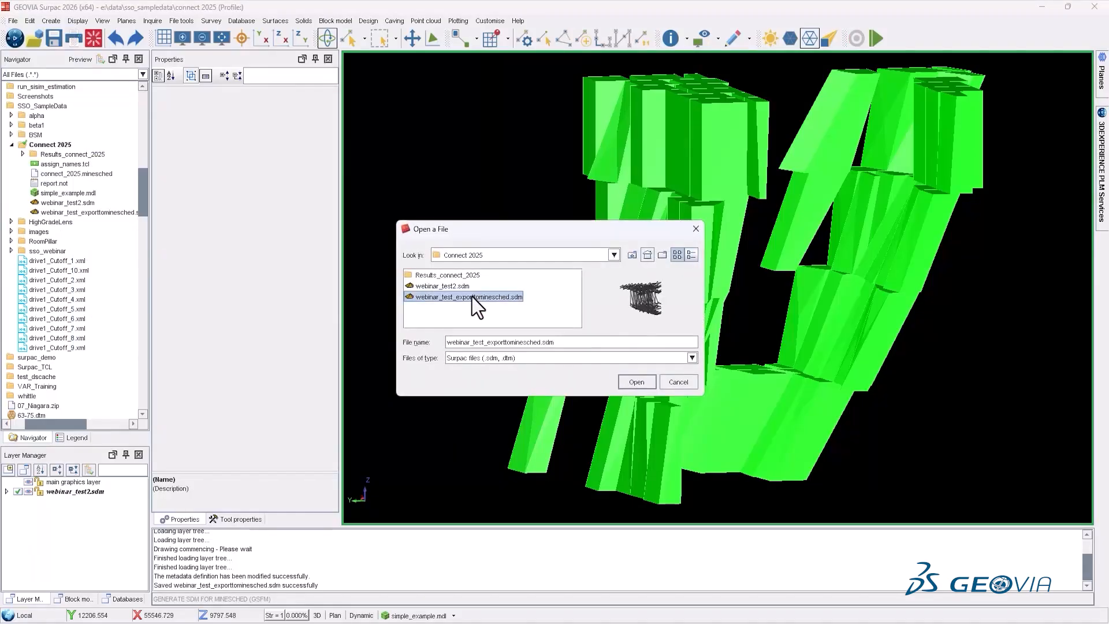
pyautogui.click(572, 325)
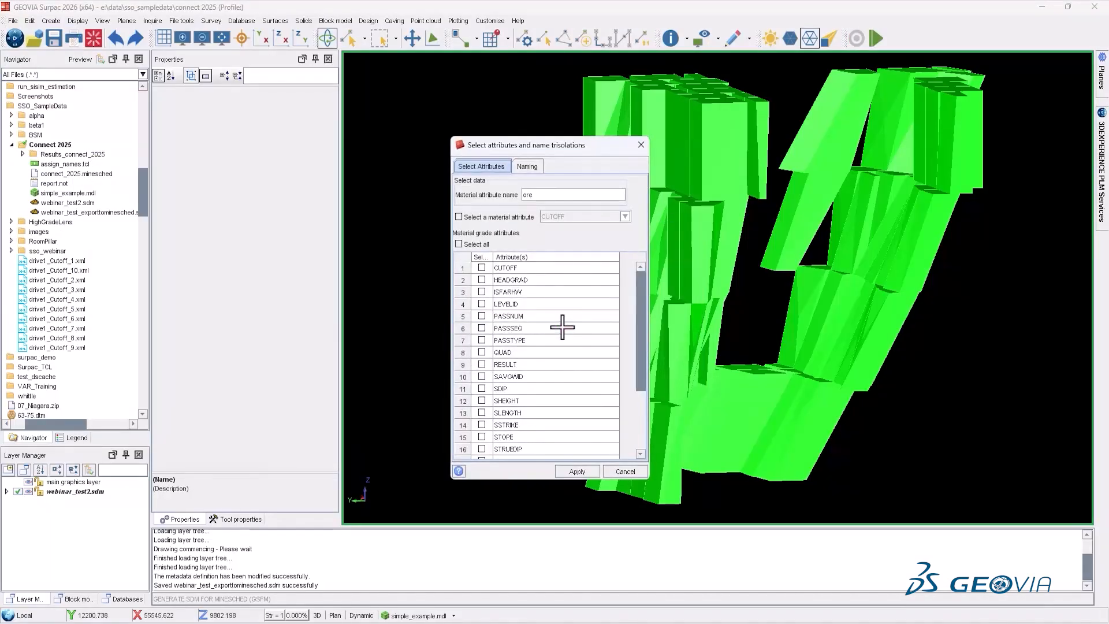
# Step: Select TONNES, VOLUME, ag, au, cu and nsr as material grade attributes, leaving sg out and keeping ore as the material attribute name
pyautogui.scroll(-3, 622, 357)
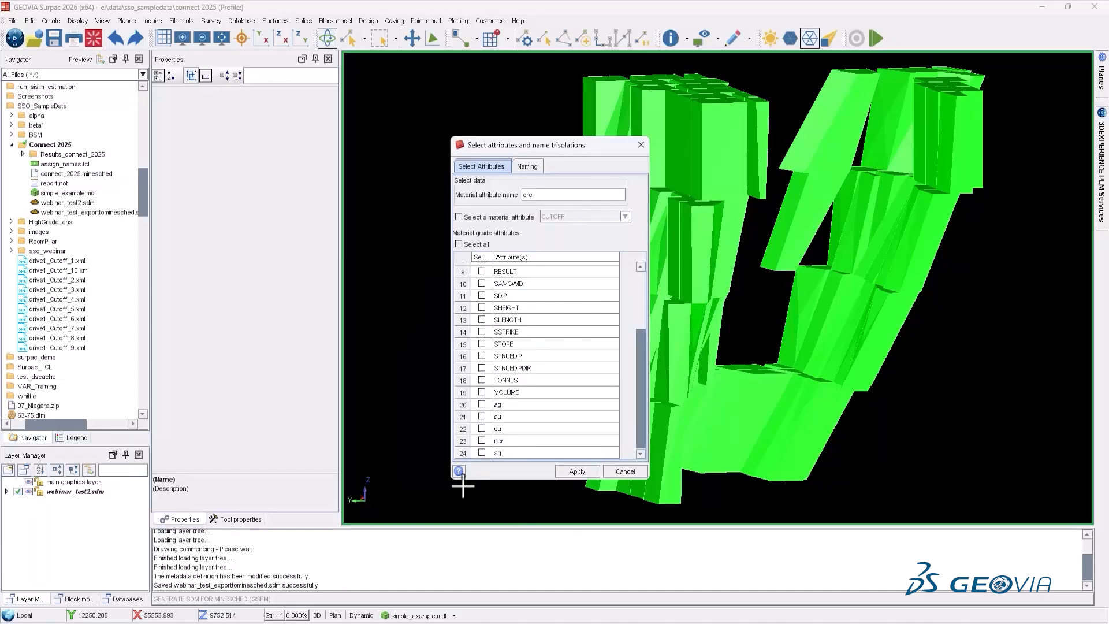
pyautogui.click(481, 452)
pyautogui.click(482, 404)
pyautogui.click(481, 453)
pyautogui.scroll(3, 546, 265)
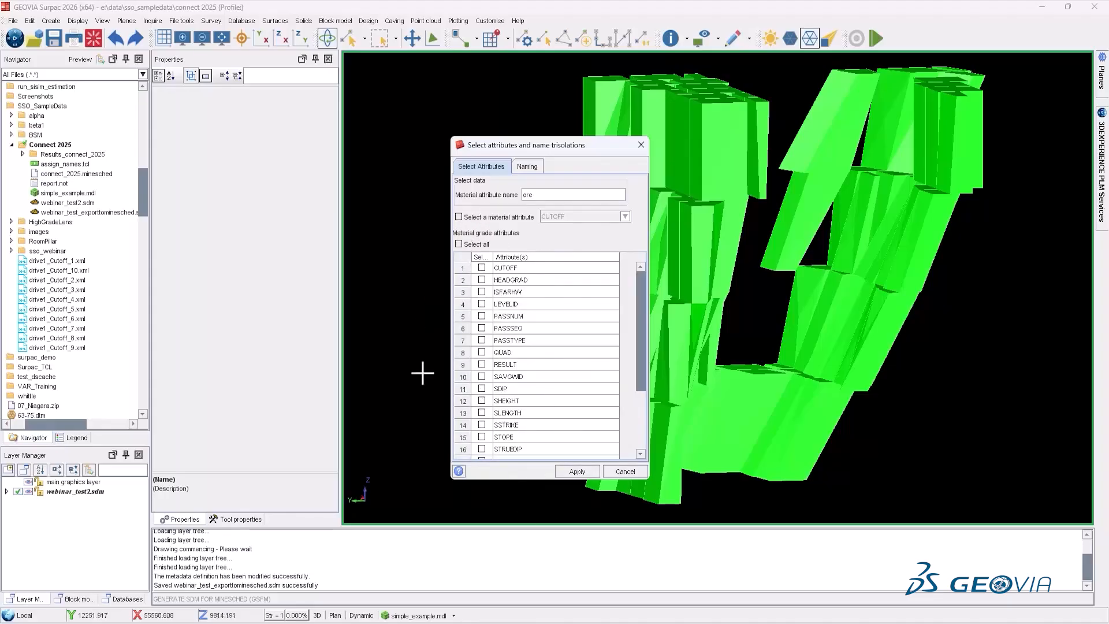
pyautogui.scroll(-3, 537, 271)
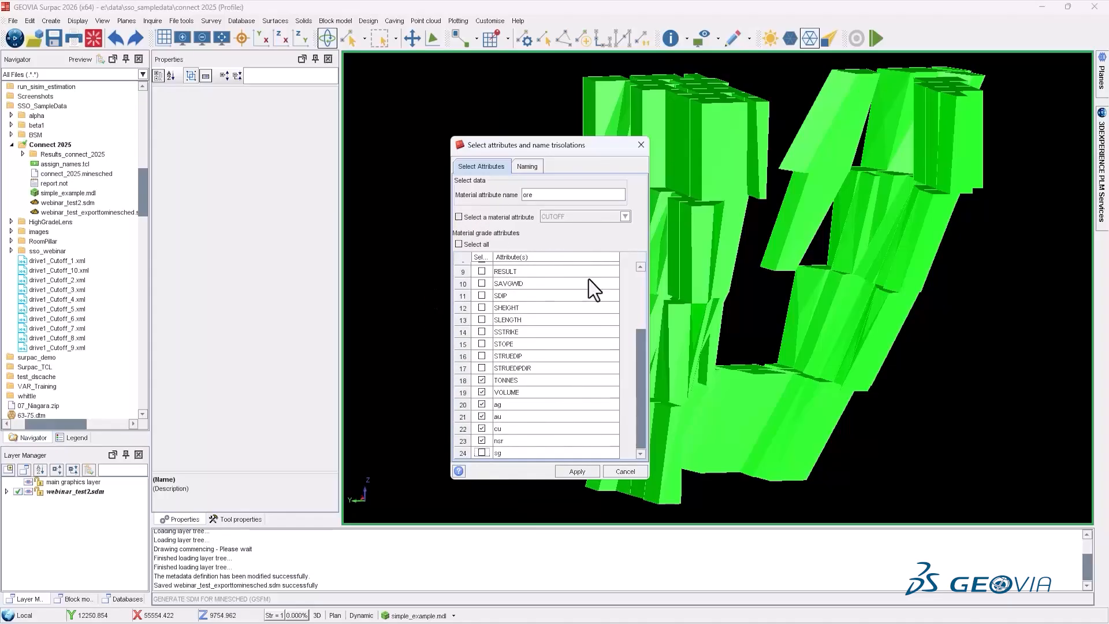
pyautogui.doubleClick(530, 195)
pyautogui.click(548, 194)
# Step: Enable renaming of the trisolations, starting at 01A with an underscore separator, and generate the MineSched-compatible SDM file
pyautogui.click(527, 167)
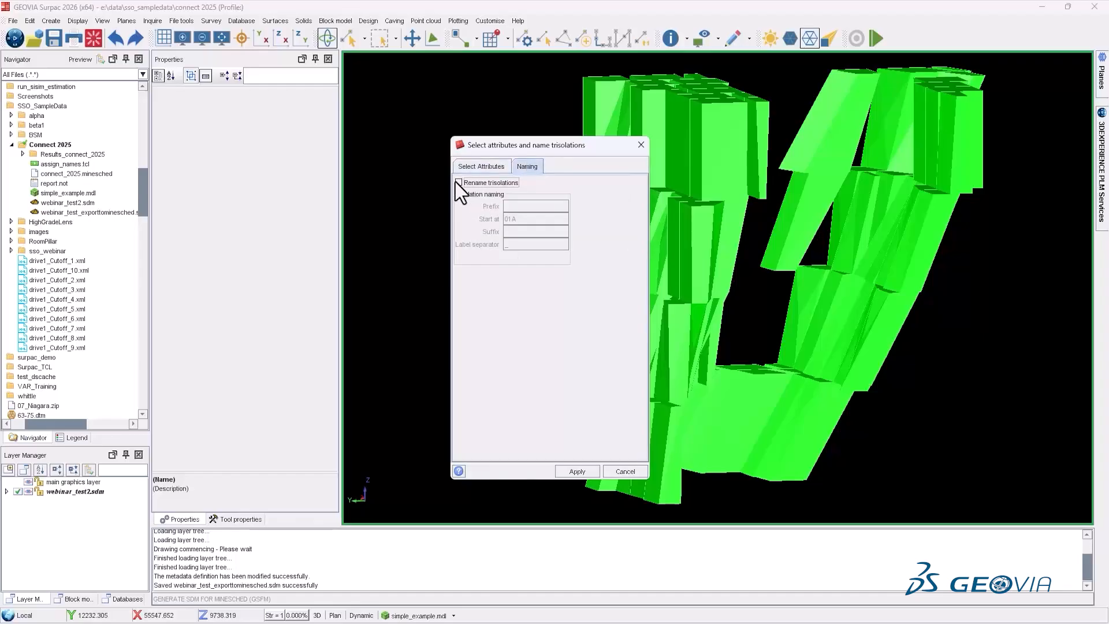
pyautogui.click(456, 182)
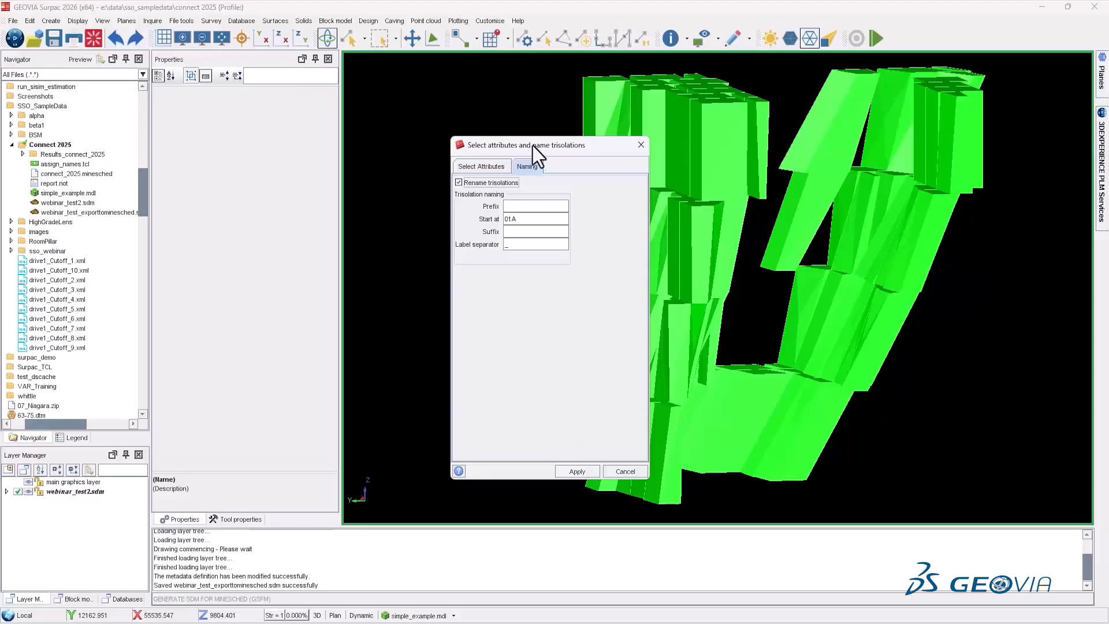
pyautogui.click(485, 167)
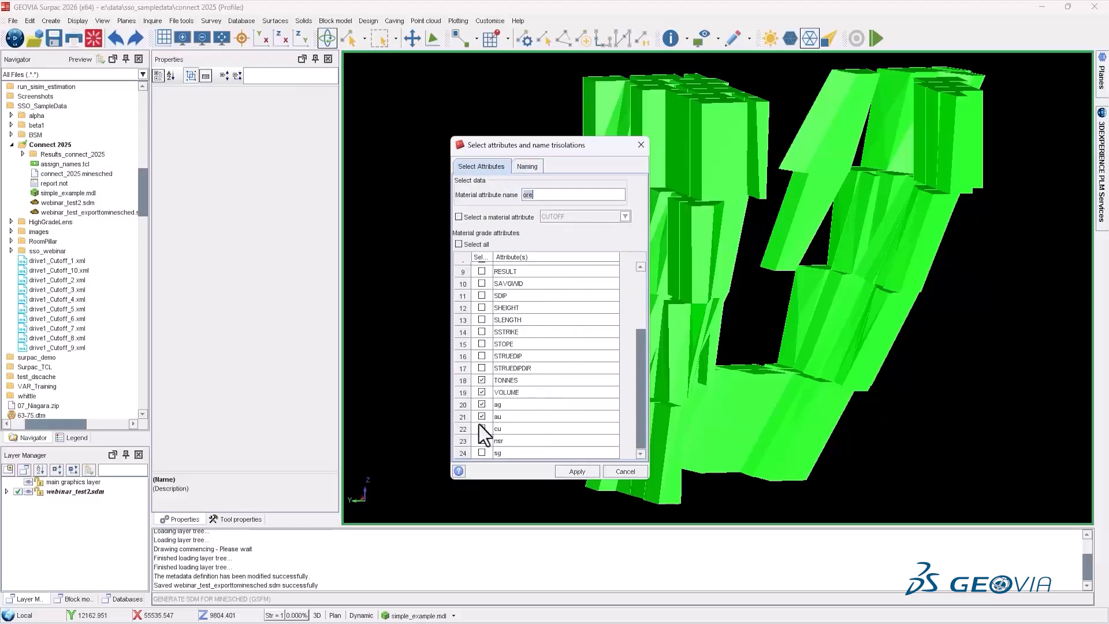
pyautogui.click(563, 472)
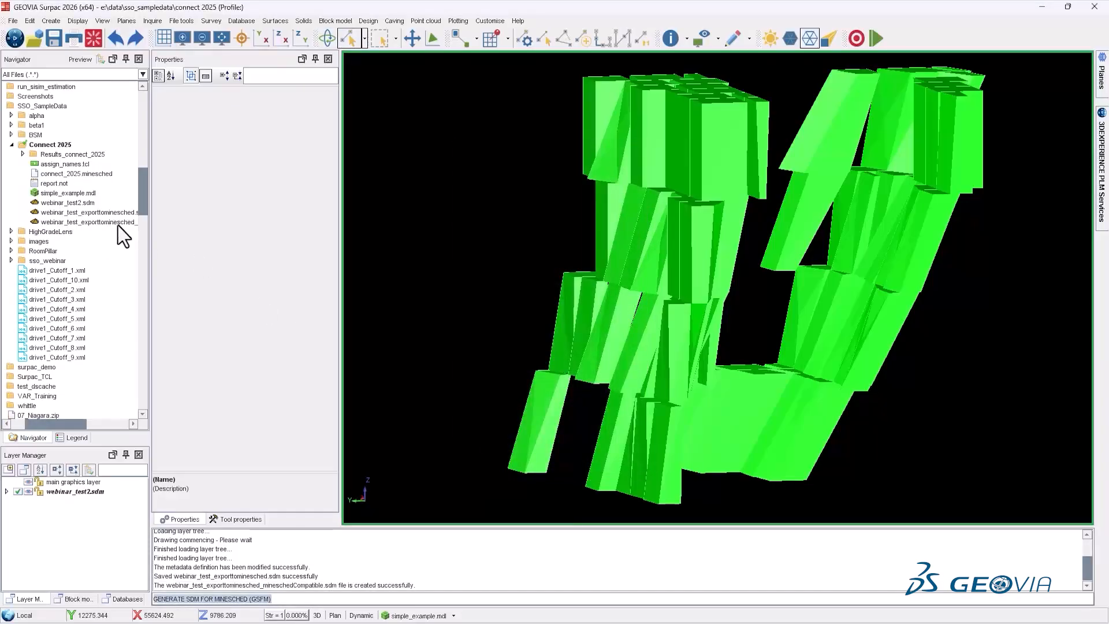
# Step: Replace the displayed stopes with the generated MineSched-compatible SDM and inspect the stope name and ore attributes of one stope
pyautogui.moveTo(150, 215); pyautogui.dragTo(193, 211)
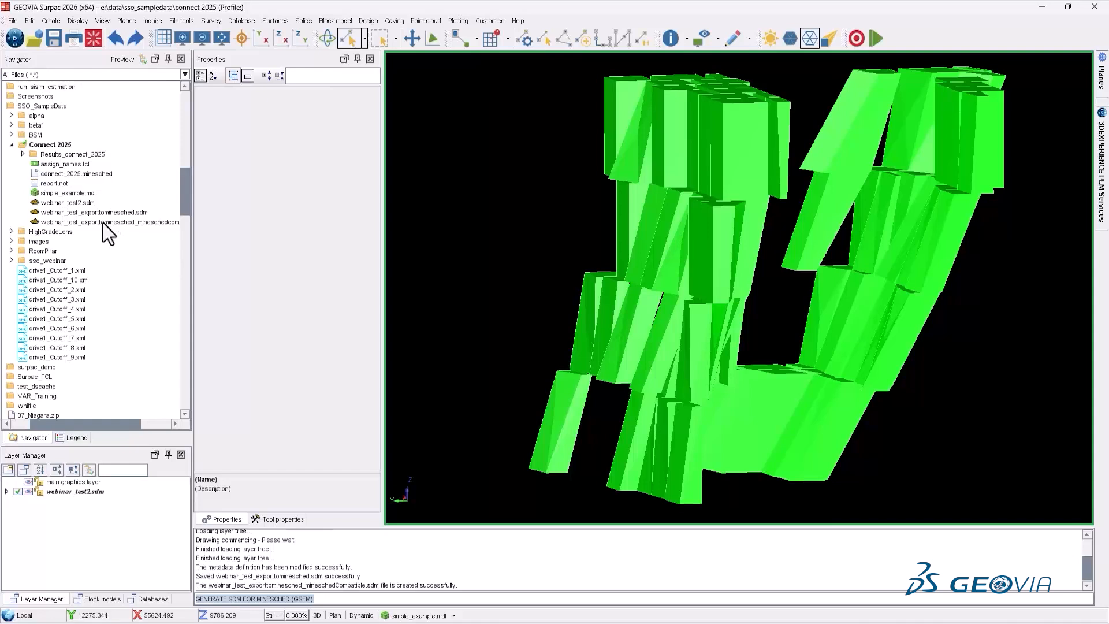
pyautogui.click(169, 224)
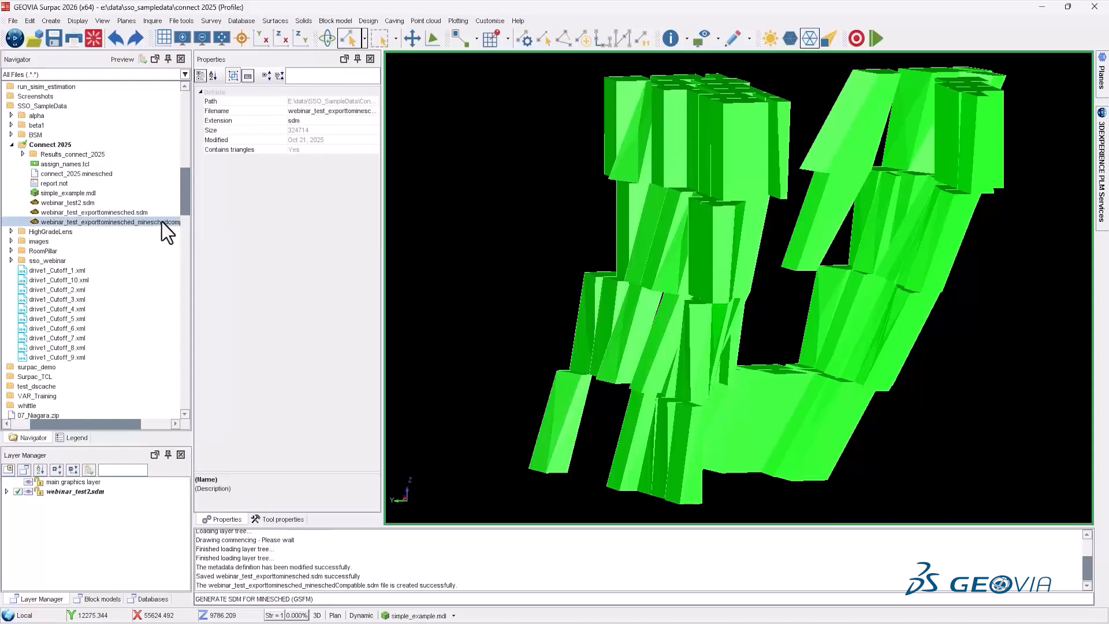
pyautogui.click(93, 38)
pyautogui.moveTo(134, 223); pyautogui.dragTo(663, 220)
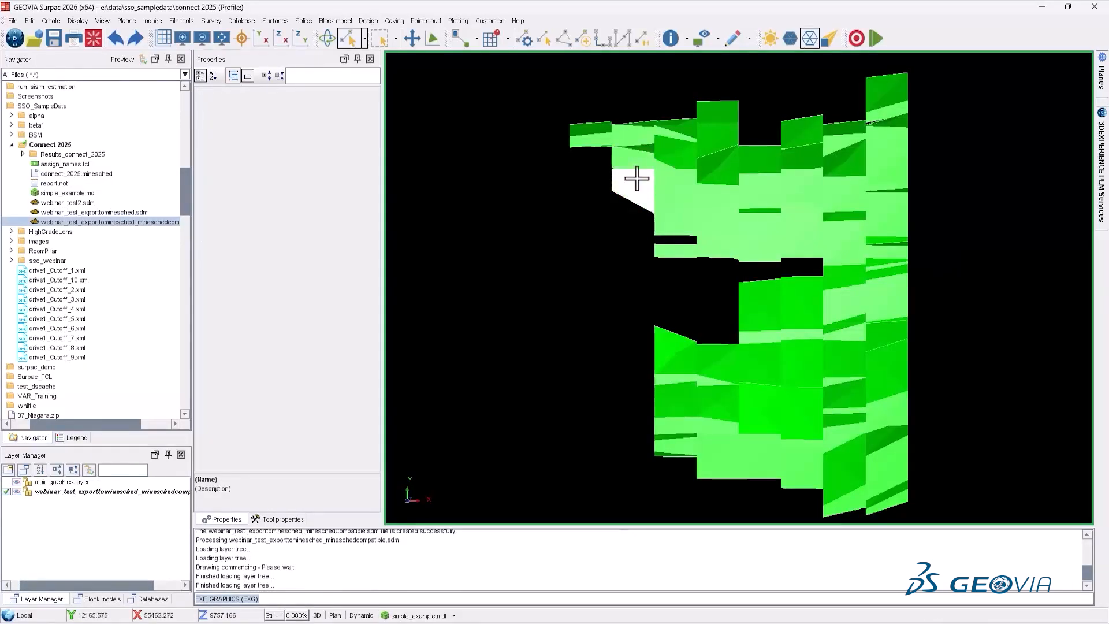
pyautogui.click(635, 179)
pyautogui.scroll(-1, 286, 263)
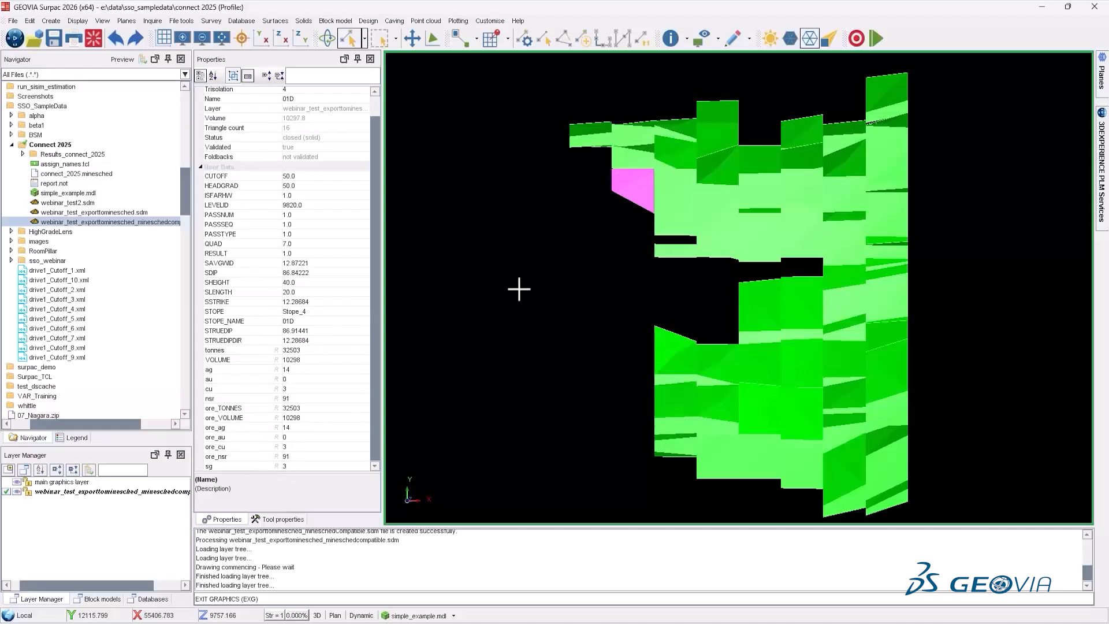
# Step: Clear the graphics and reload webinar_test2.sdm, showing the stopes in an oblique 3D view
pyautogui.click(93, 39)
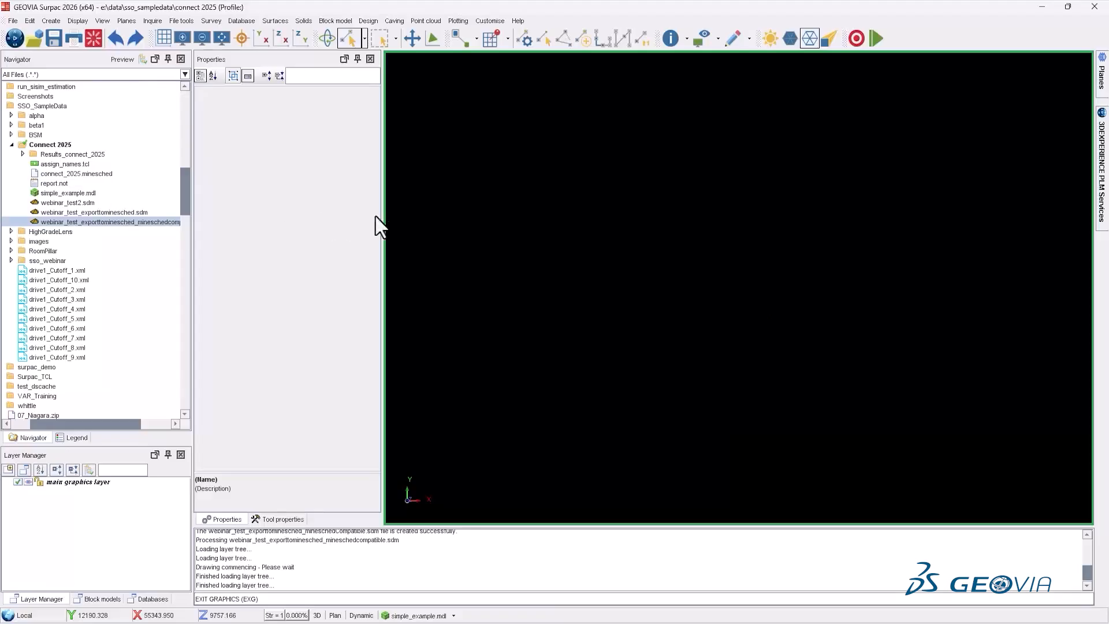
pyautogui.moveTo(382, 215); pyautogui.dragTo(375, 216)
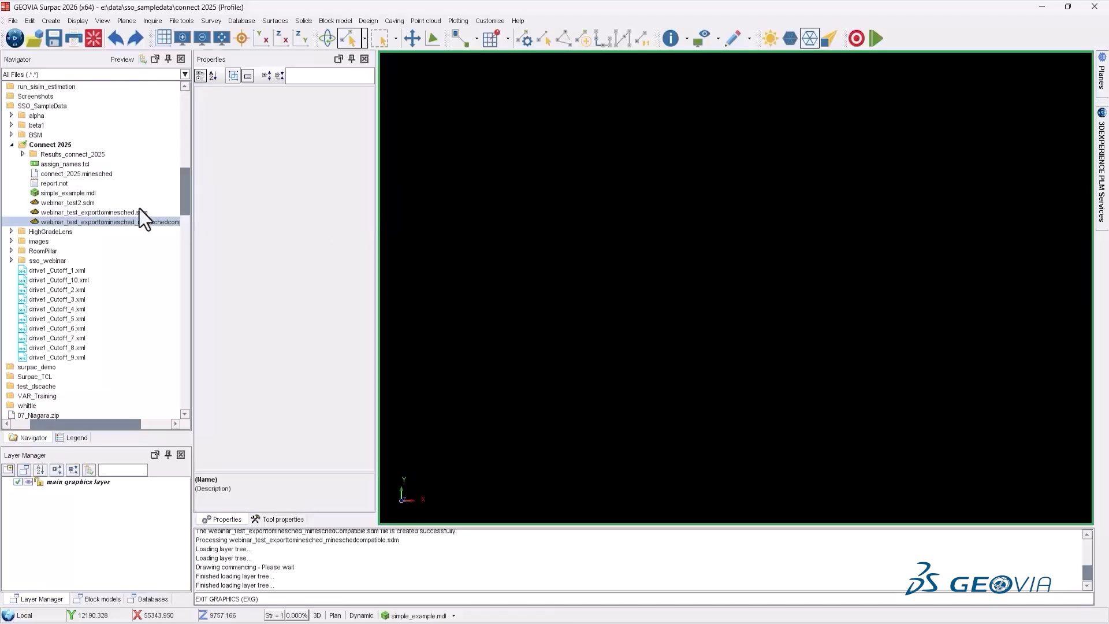
pyautogui.moveTo(81, 202); pyautogui.dragTo(387, 196)
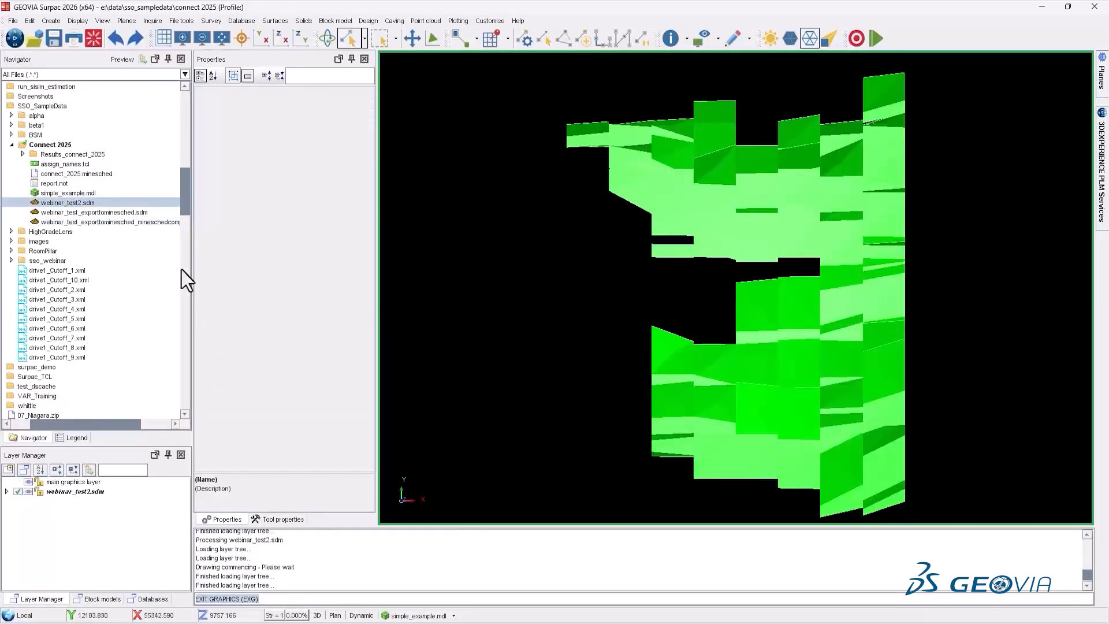
pyautogui.moveTo(564, 260); pyautogui.dragTo(685, 242, button='middle')
pyautogui.scroll(-2, 684, 242)
pyautogui.moveTo(696, 258)
pyautogui.mouseDown()
pyautogui.moveTo(701, 243)
pyautogui.moveTo(688, 248)
pyautogui.mouseUp()
pyautogui.moveTo(574, 171); pyautogui.dragTo(542, 165)
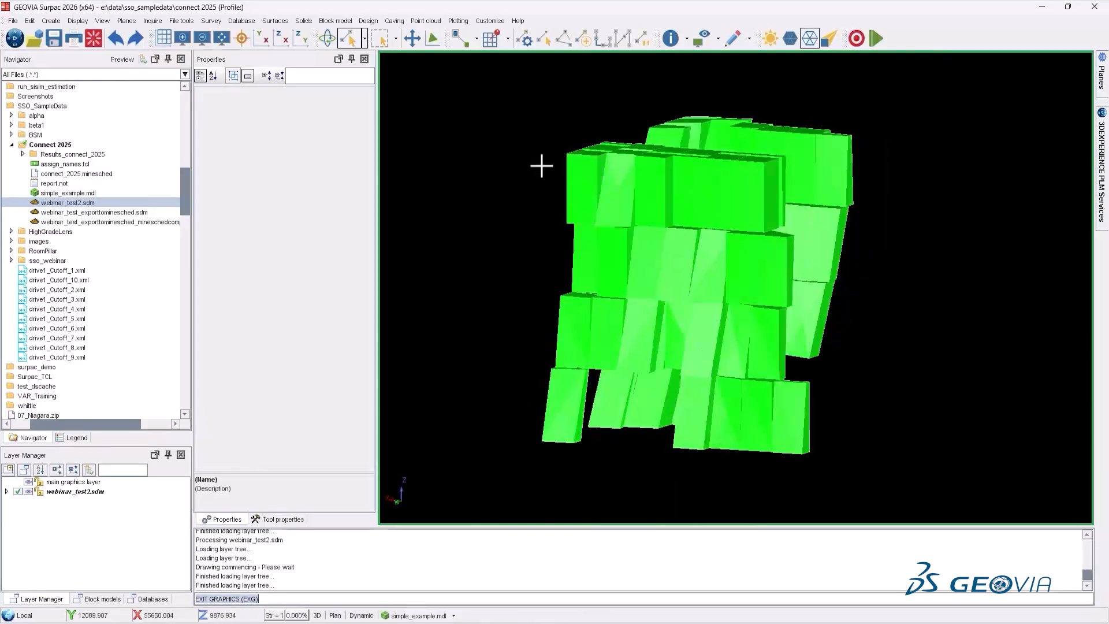
pyautogui.moveTo(568, 231); pyautogui.dragTo(586, 235)
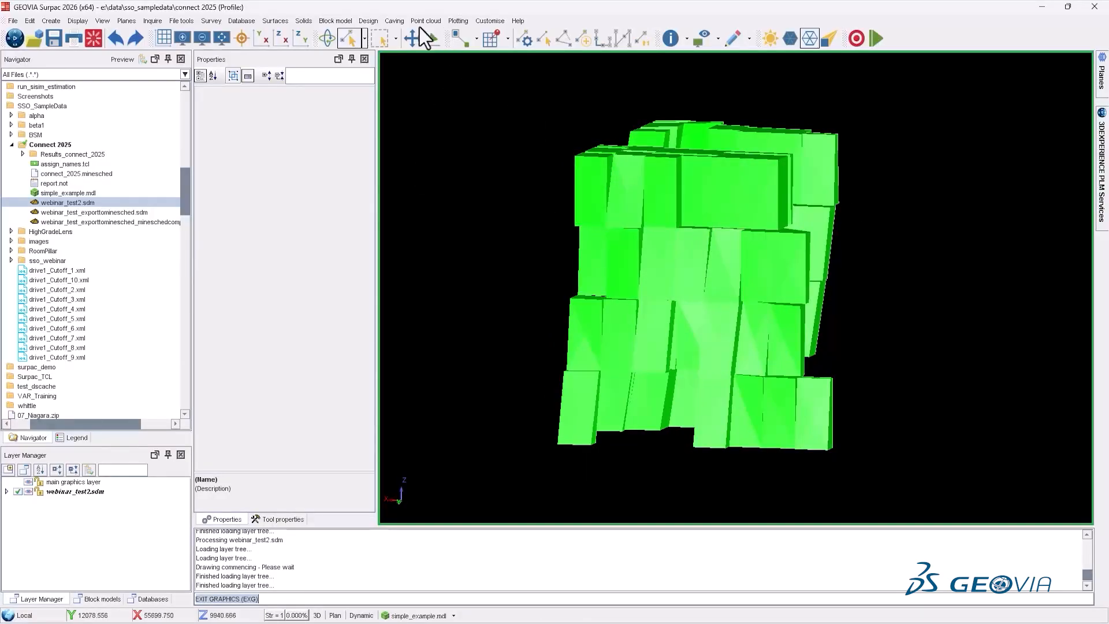
pyautogui.click(374, 21)
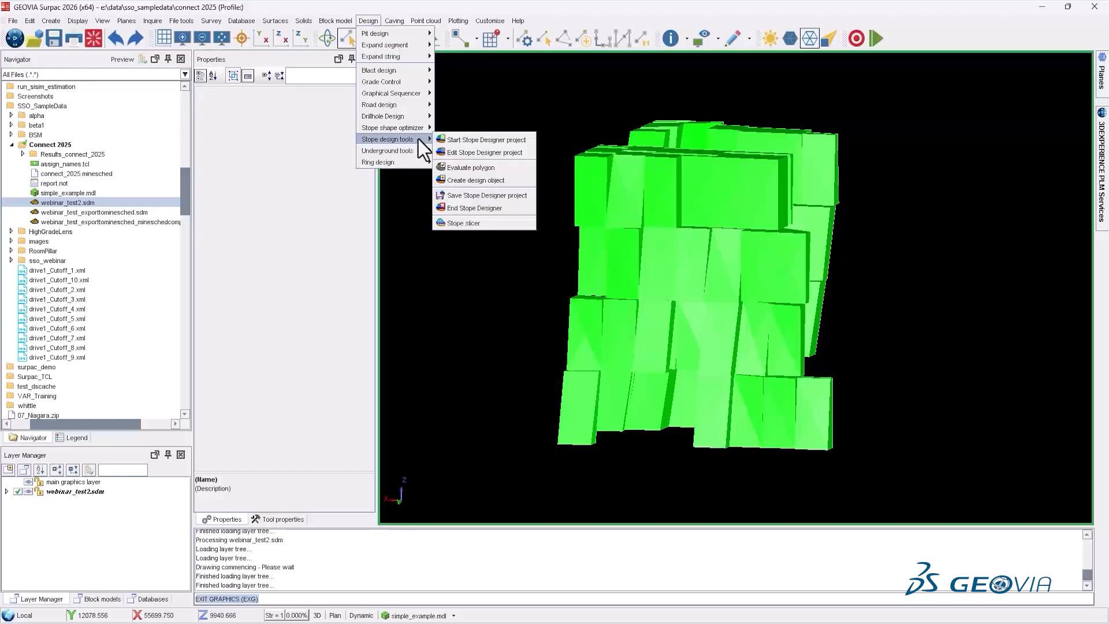
pyautogui.moveTo(415, 140)
pyautogui.click(490, 223)
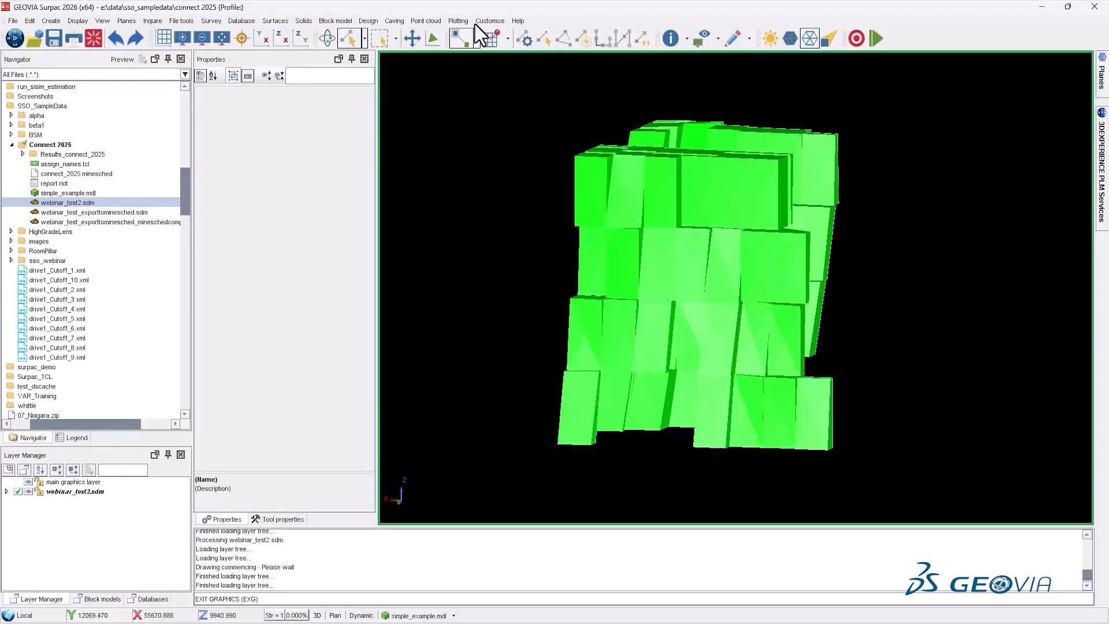
# Step: Examine the Solids intersection library option in the Applications default preferences, leaving the settings unmodified
pyautogui.click(492, 21)
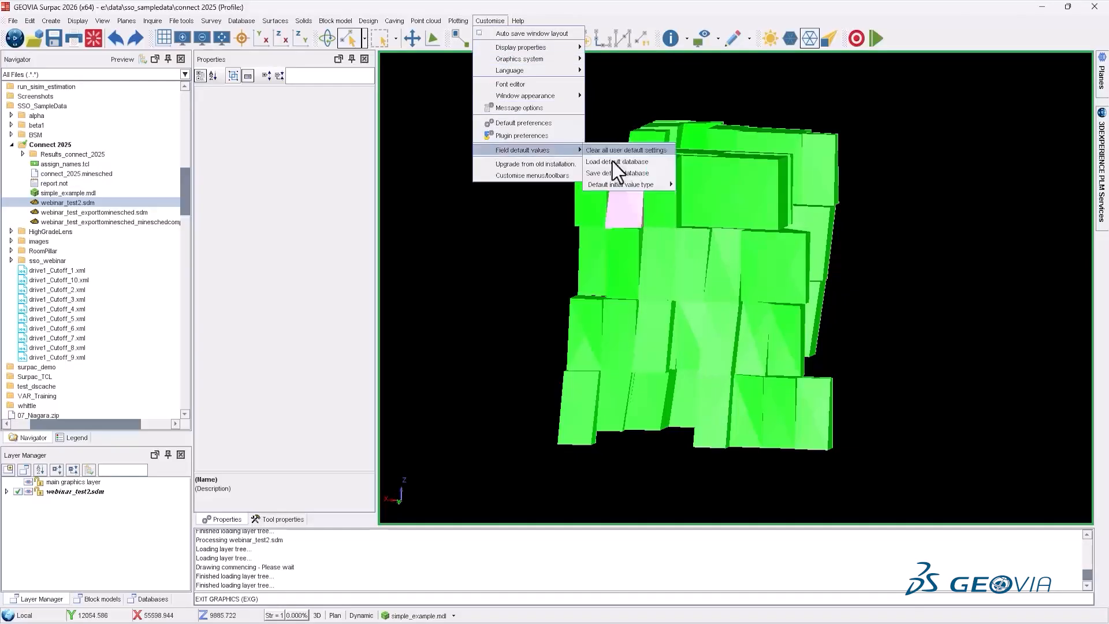
pyautogui.moveTo(527, 150)
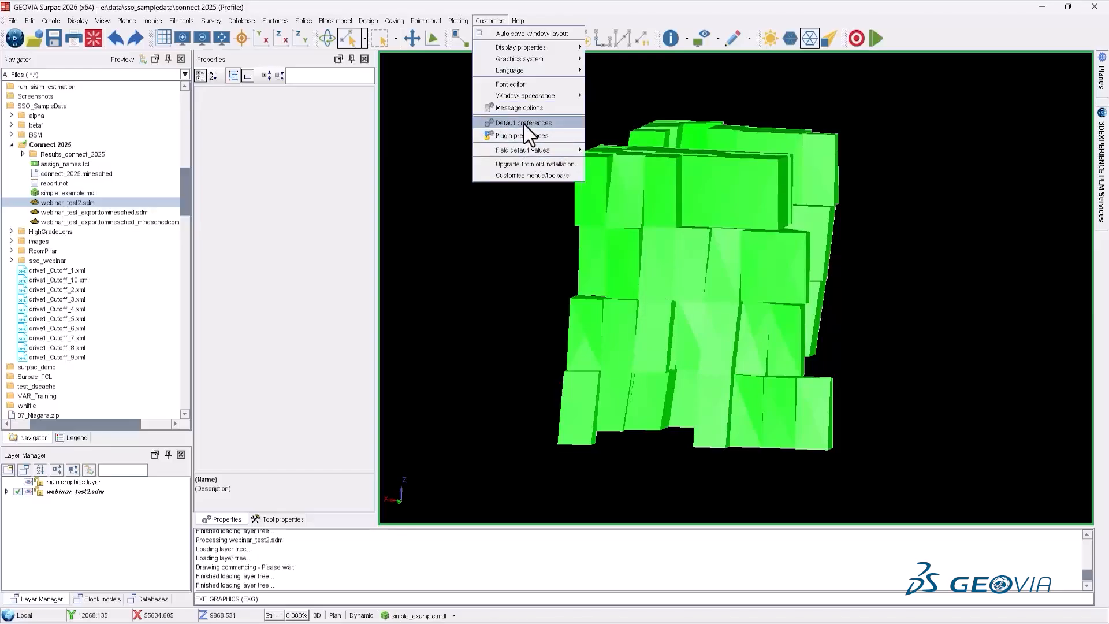
pyautogui.click(524, 124)
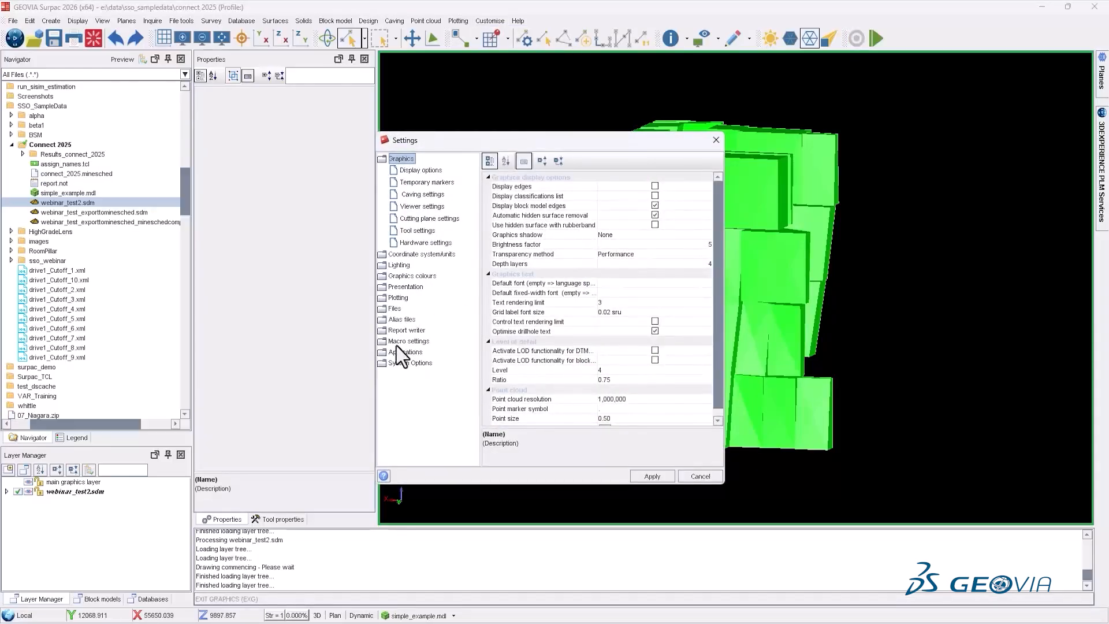
pyautogui.click(406, 352)
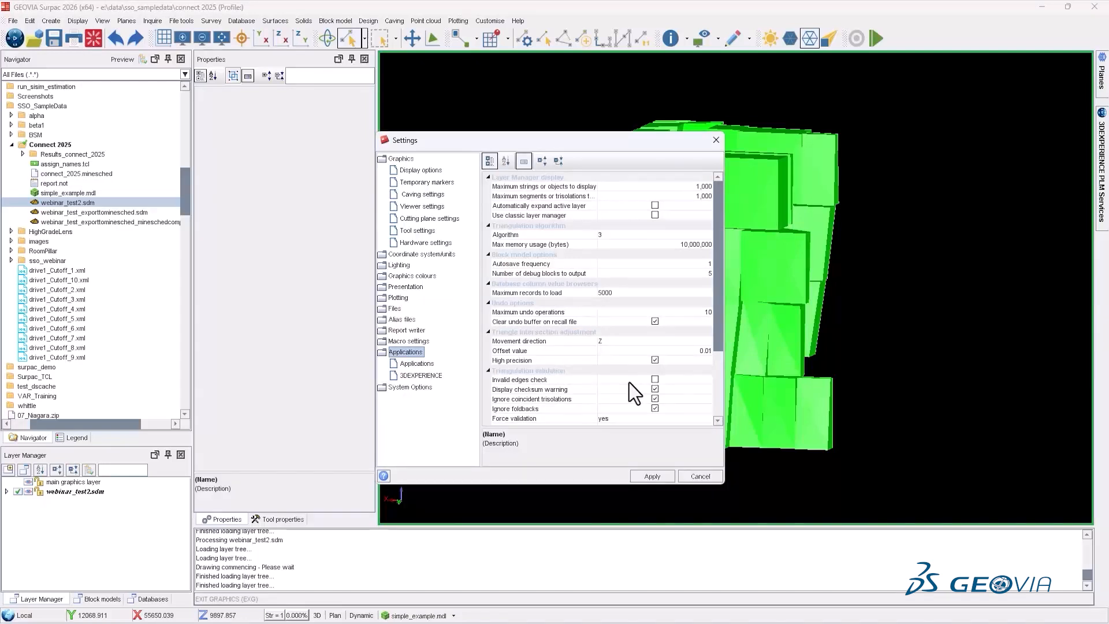
pyautogui.scroll(-3, 629, 382)
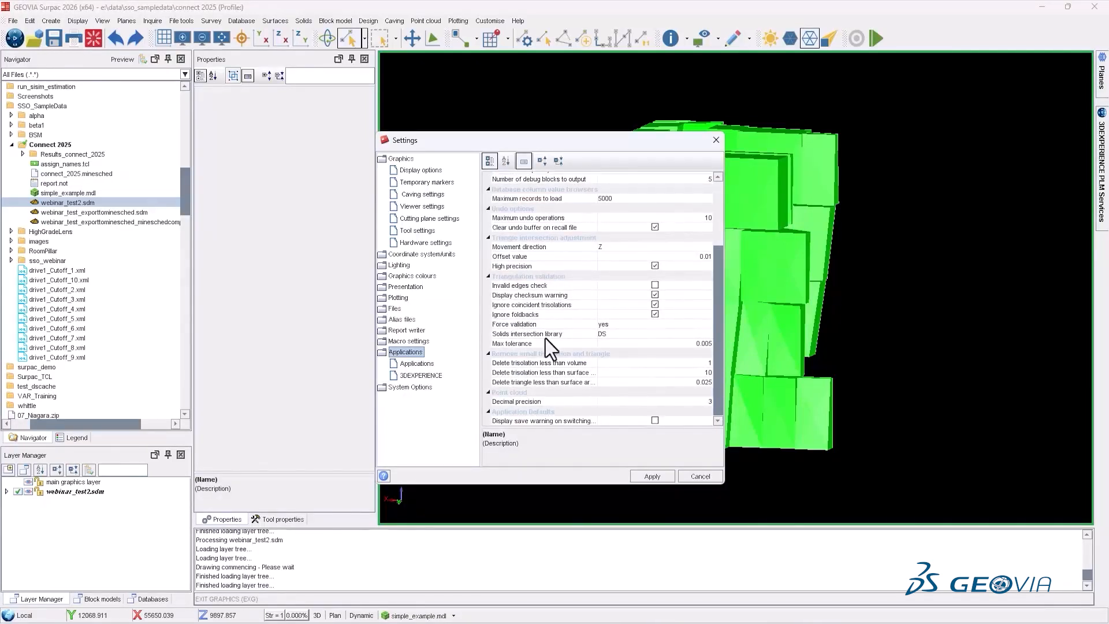
pyautogui.click(625, 334)
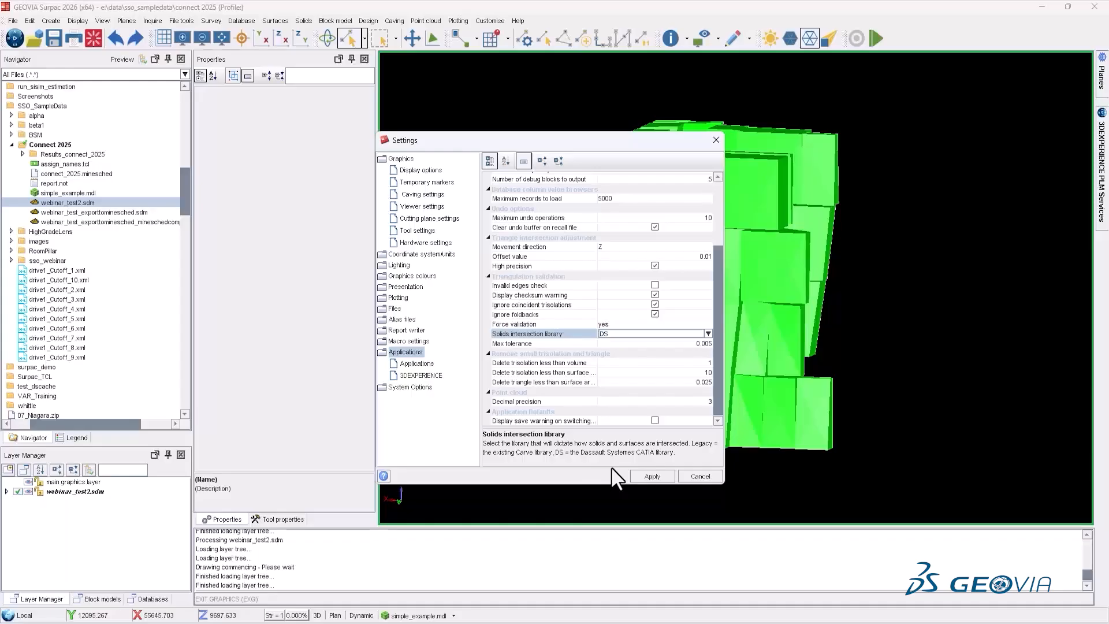
pyautogui.click(700, 476)
# Step: Start coding the webinar_test2.sdm solids from the simple_example.mdl block model, taking specific gravity from the sg attribute
pyautogui.moveTo(705, 477); pyautogui.dragTo(534, 236)
pyautogui.scroll(3, 534, 237)
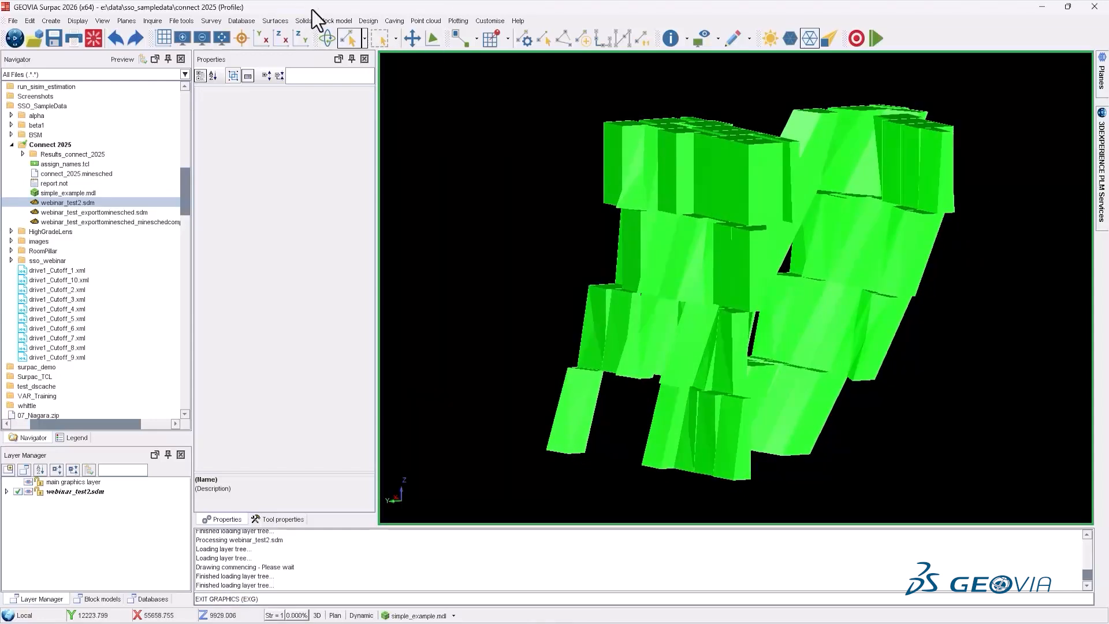
pyautogui.click(303, 21)
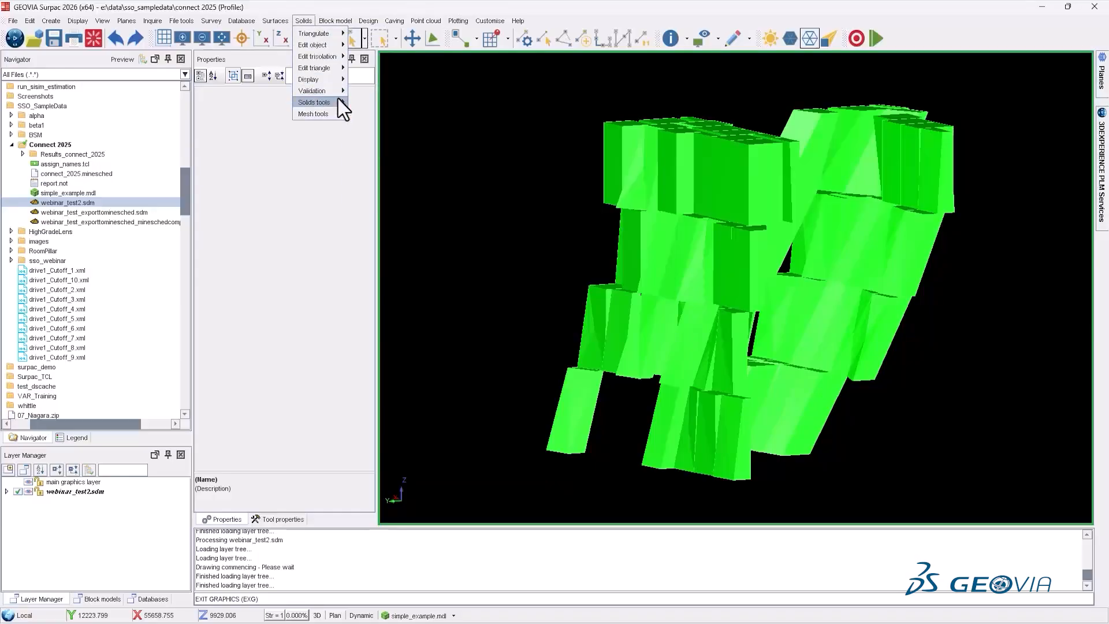
pyautogui.moveTo(339, 102)
pyautogui.moveTo(404, 304)
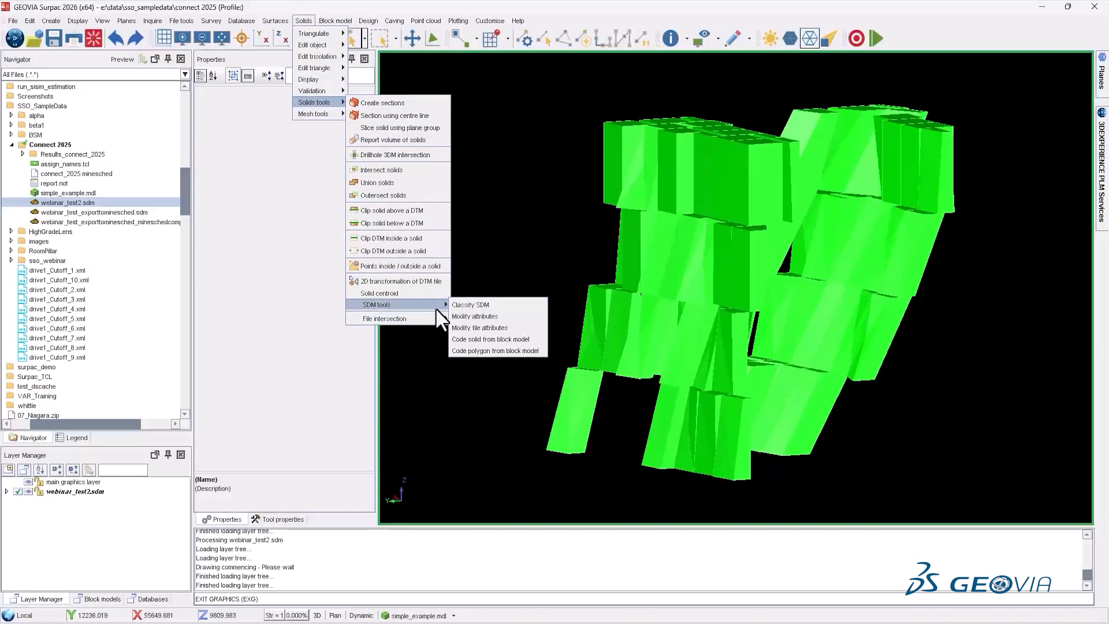
pyautogui.click(530, 339)
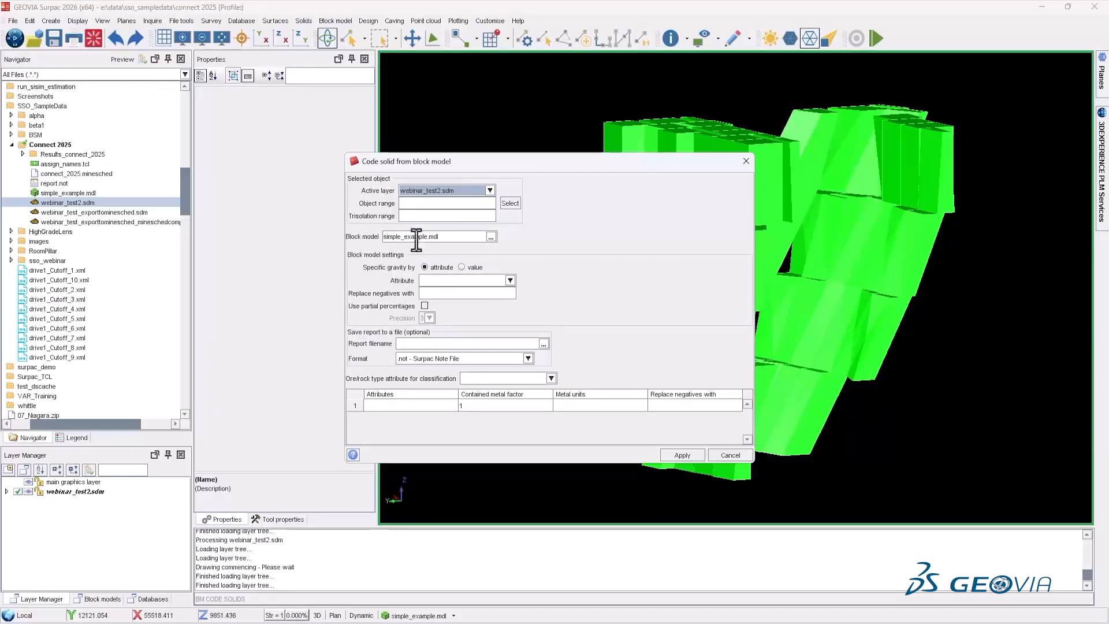
pyautogui.click(510, 281)
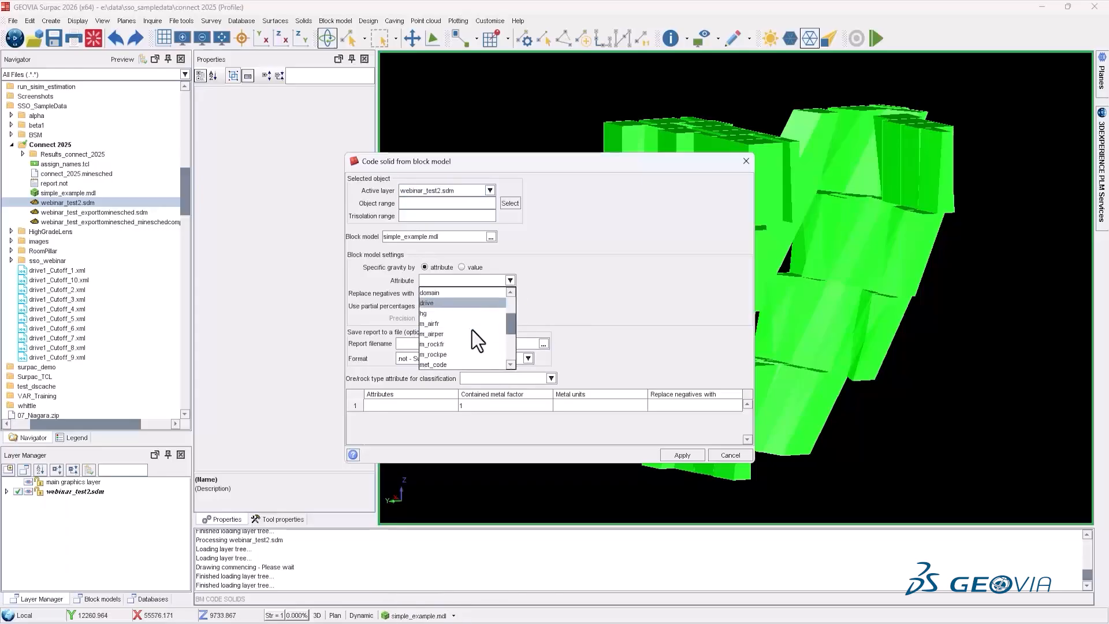
pyautogui.scroll(-2, 471, 332)
pyautogui.click(458, 357)
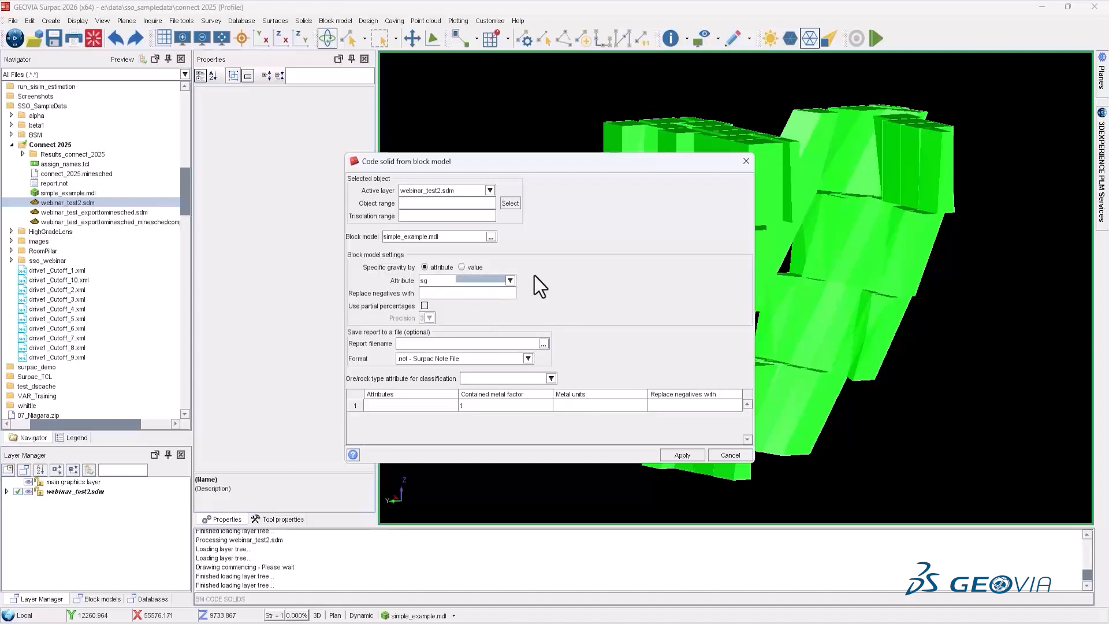
# Step: Enter report as the report filename, choose classa12 as the ore/rock type classification attribute, and try to apply the coding
pyautogui.click(523, 343)
pyautogui.write('report')
pyautogui.click(494, 382)
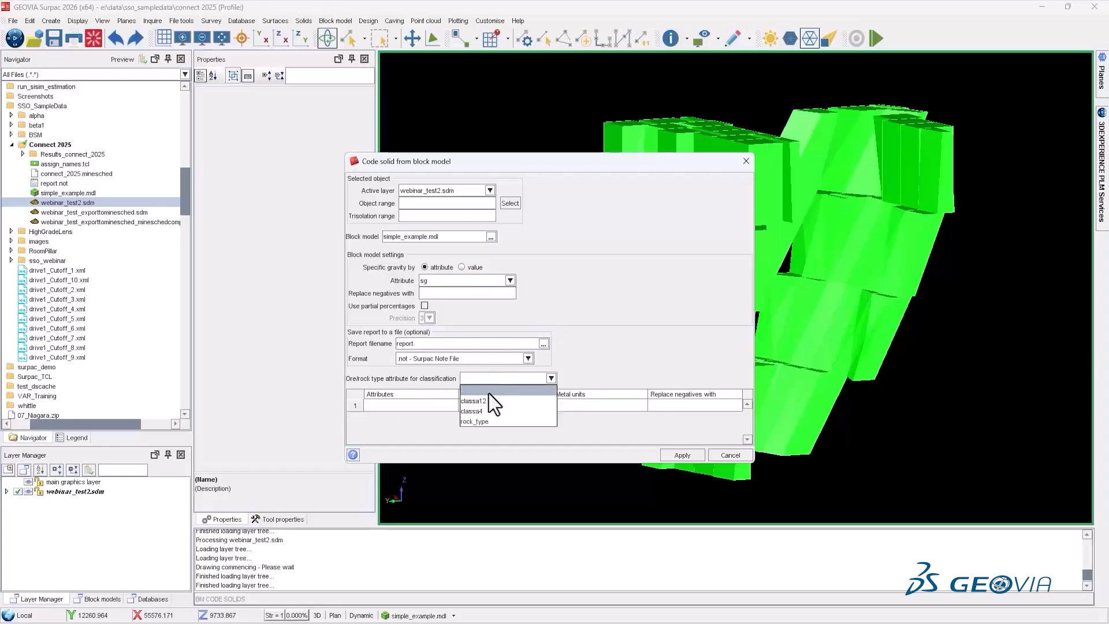
pyautogui.click(496, 403)
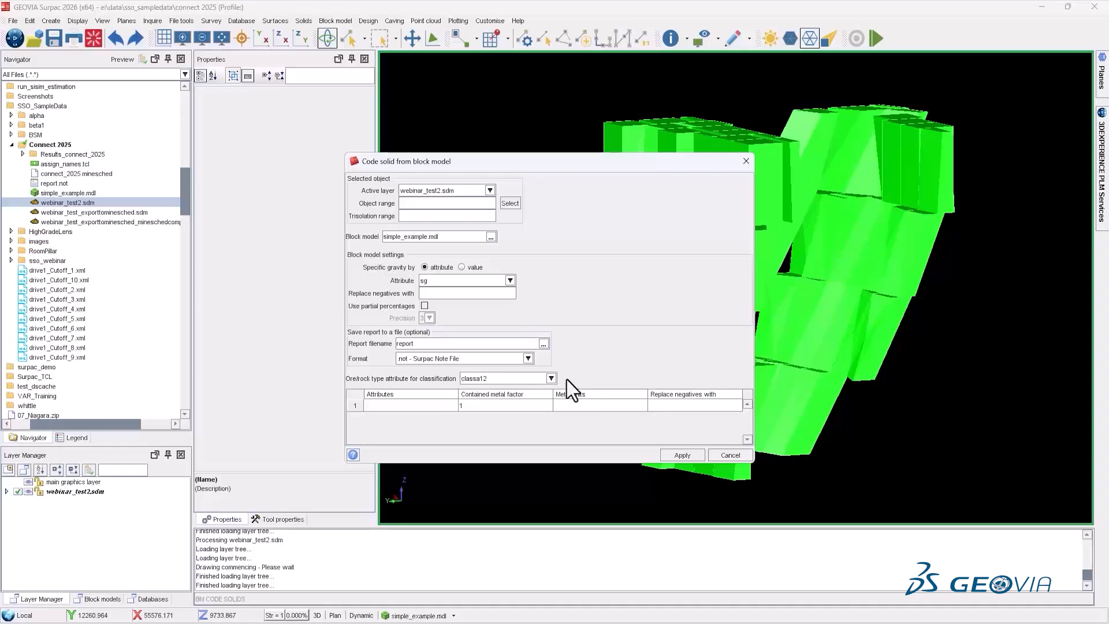
pyautogui.press('Return')
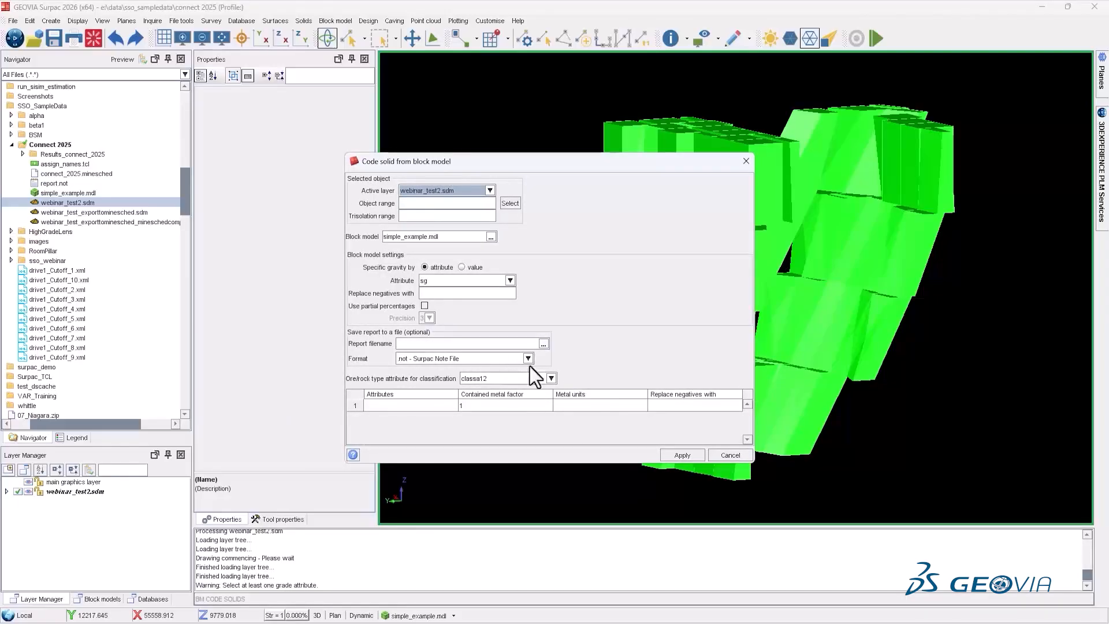
# Step: Add ag, au, cu and nsr as the grade attributes to code into the solids
pyautogui.click(438, 406)
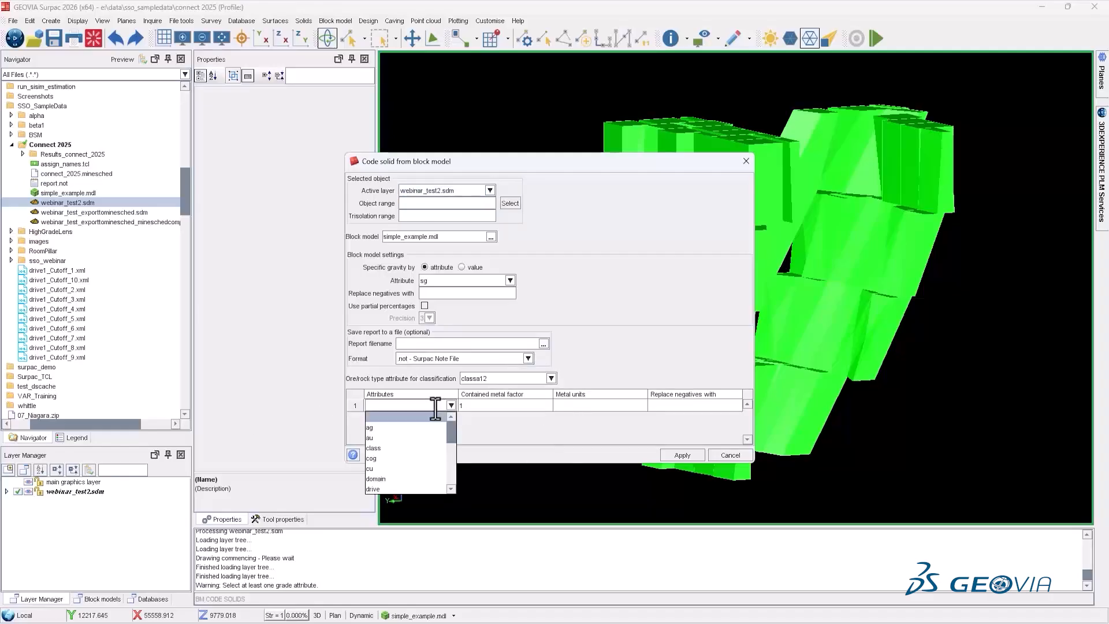
pyautogui.click(407, 430)
pyautogui.click(388, 418)
pyautogui.click(388, 449)
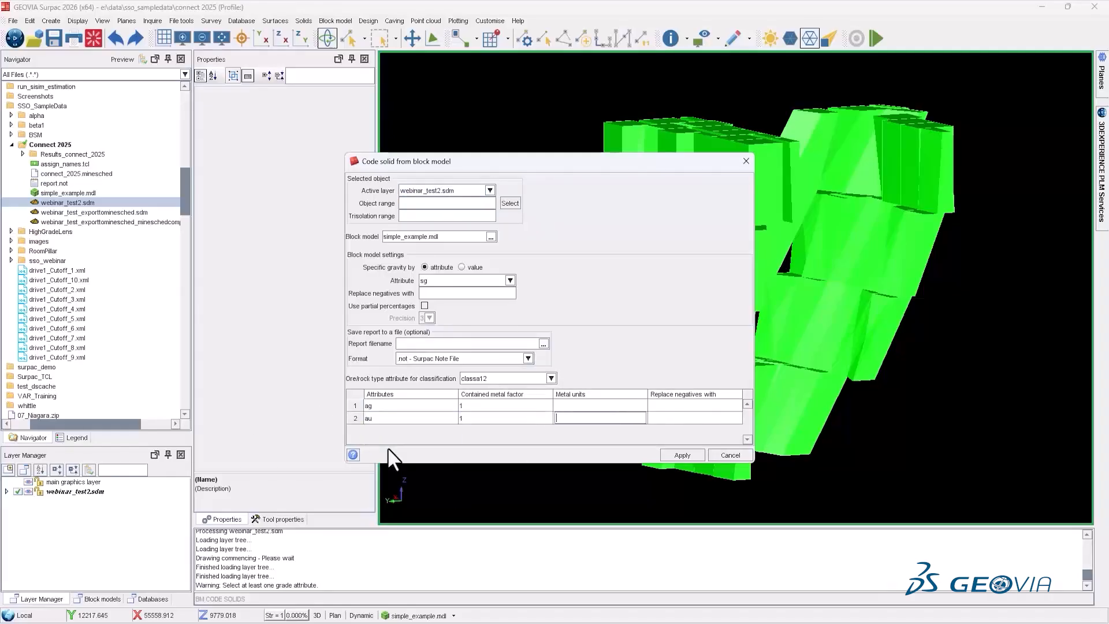
pyautogui.click(410, 434)
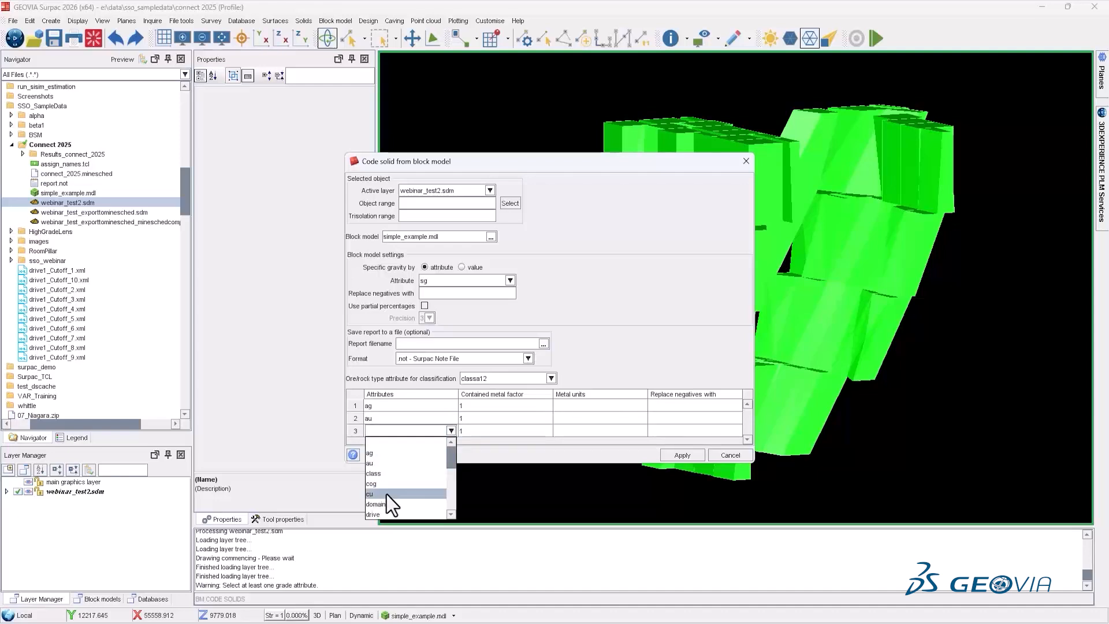
pyautogui.click(387, 495)
pyautogui.click(430, 439)
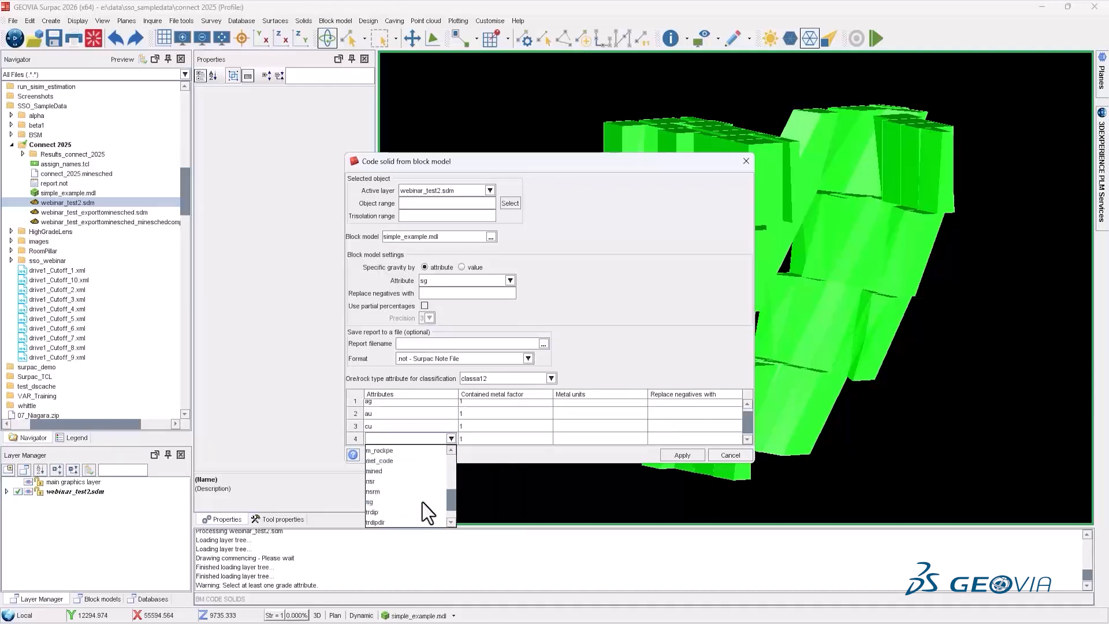
pyautogui.click(400, 463)
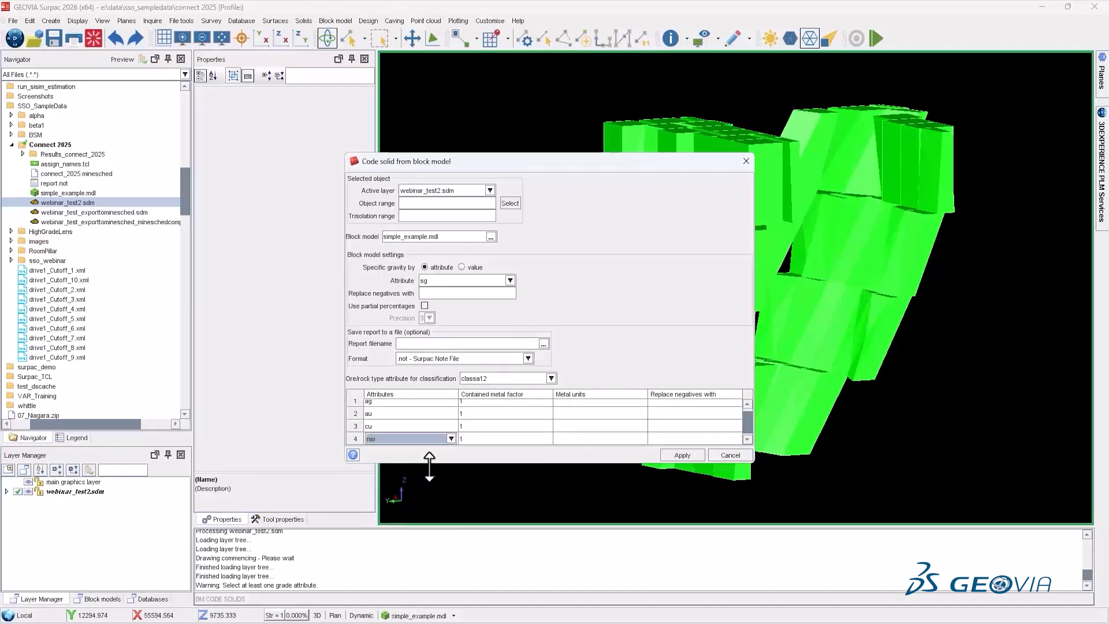
# Step: Check the attribute choices for the fourth row, keep nsr, and run the block model coding on the solids
pyautogui.click(450, 439)
pyautogui.scroll(1, 410, 503)
pyautogui.scroll(2, 415, 485)
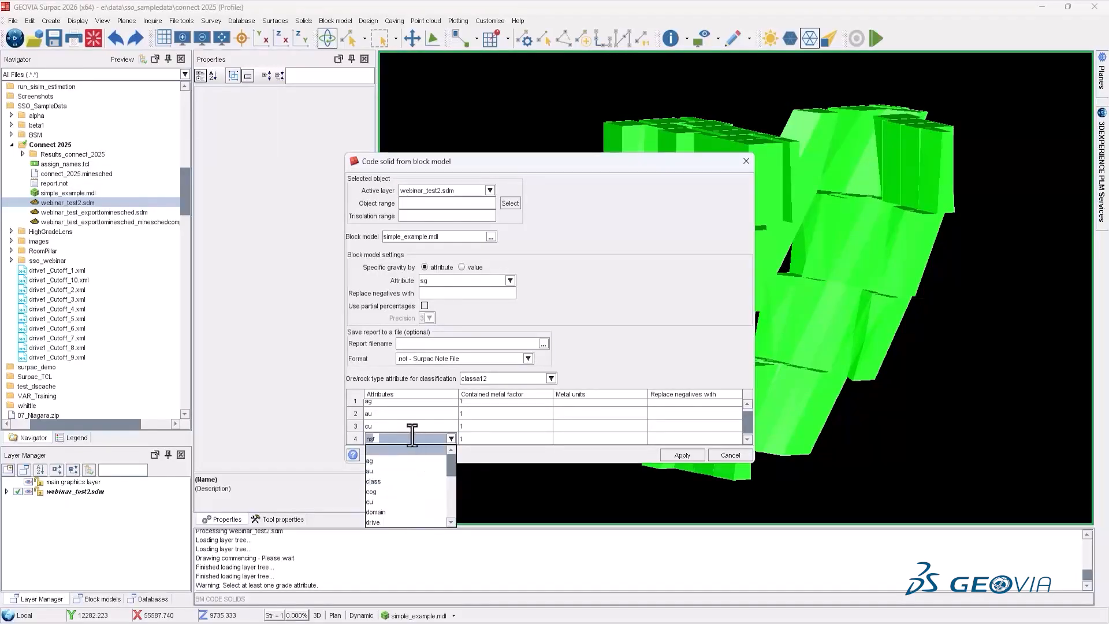
pyautogui.click(495, 456)
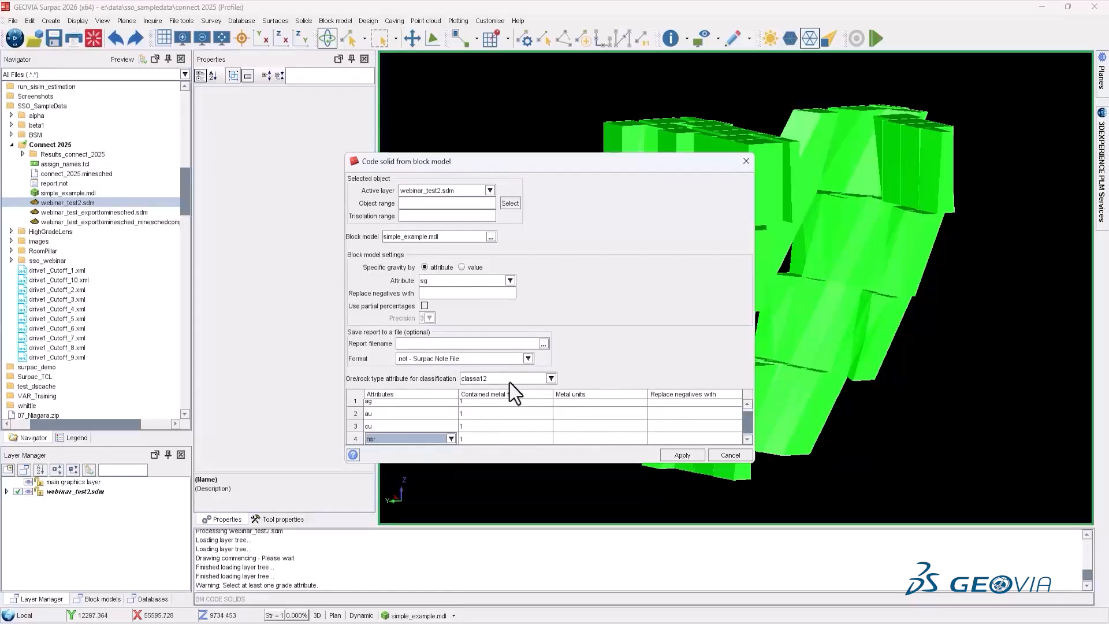
pyautogui.click(682, 455)
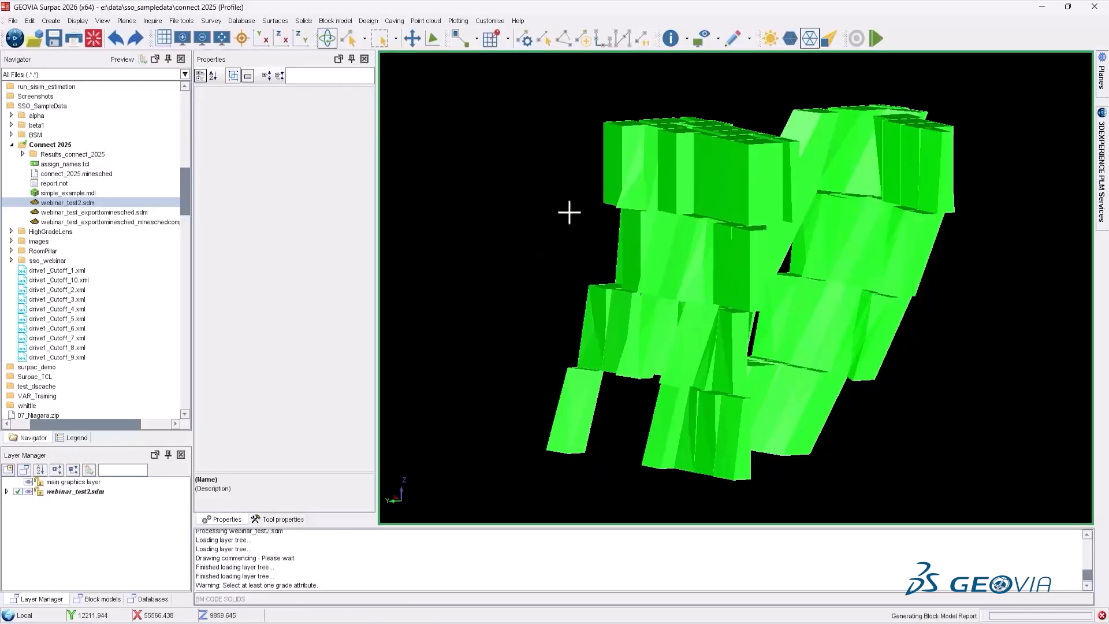
# Step: Select the end stope on the uppermost level of the nearer group and examine its coded grade and metal attributes, including cu and cu_metal()
pyautogui.click(608, 151)
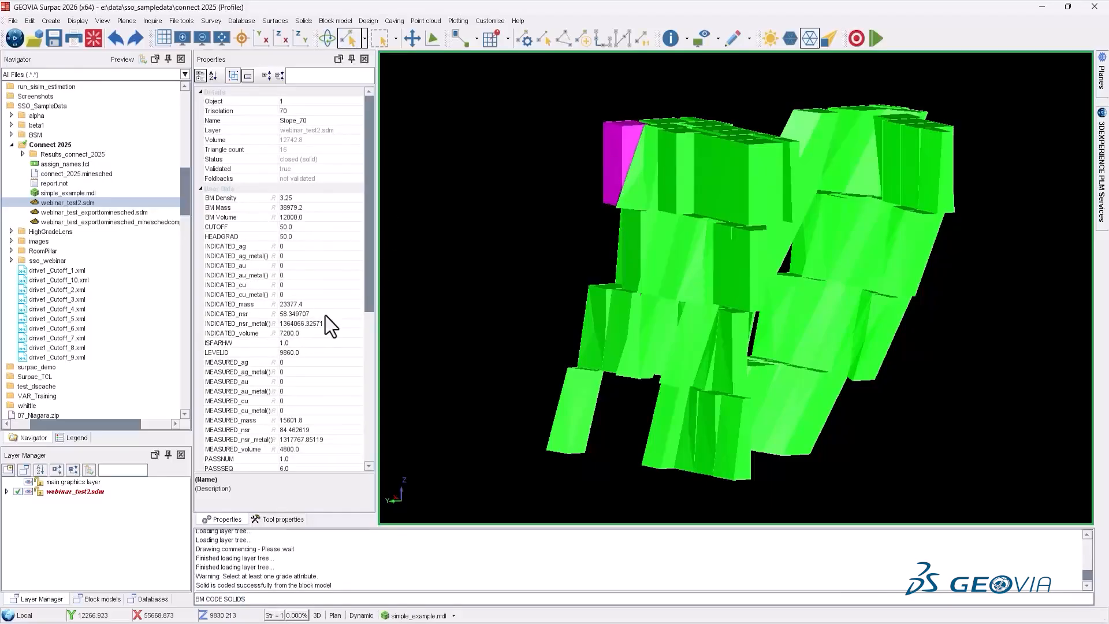
pyautogui.scroll(-1, 319, 314)
pyautogui.scroll(-1, 272, 448)
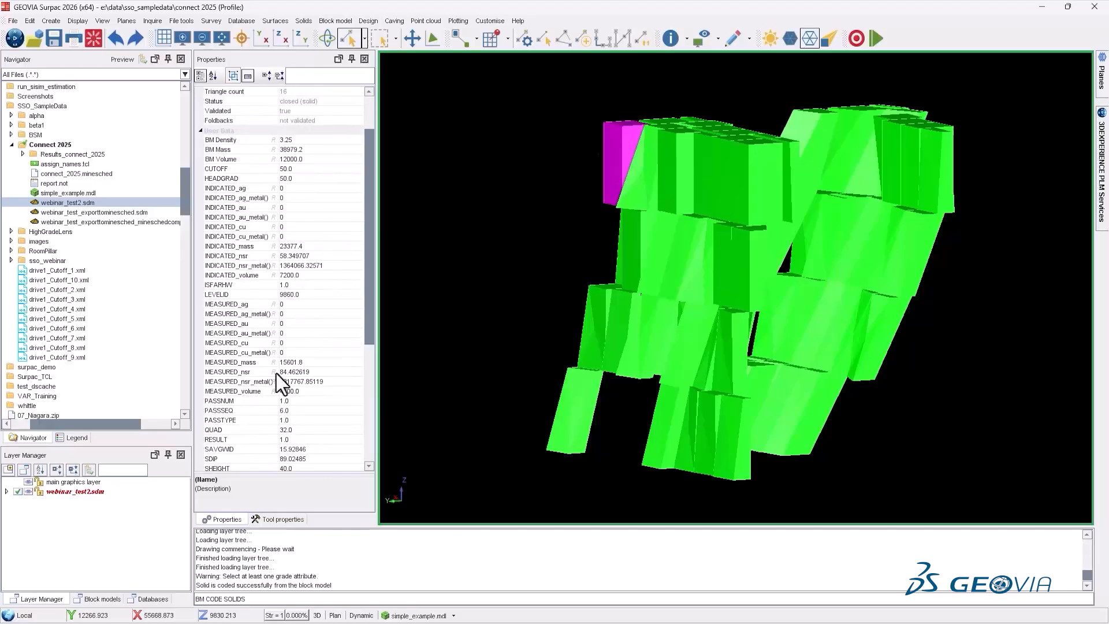
pyautogui.scroll(-6, 270, 446)
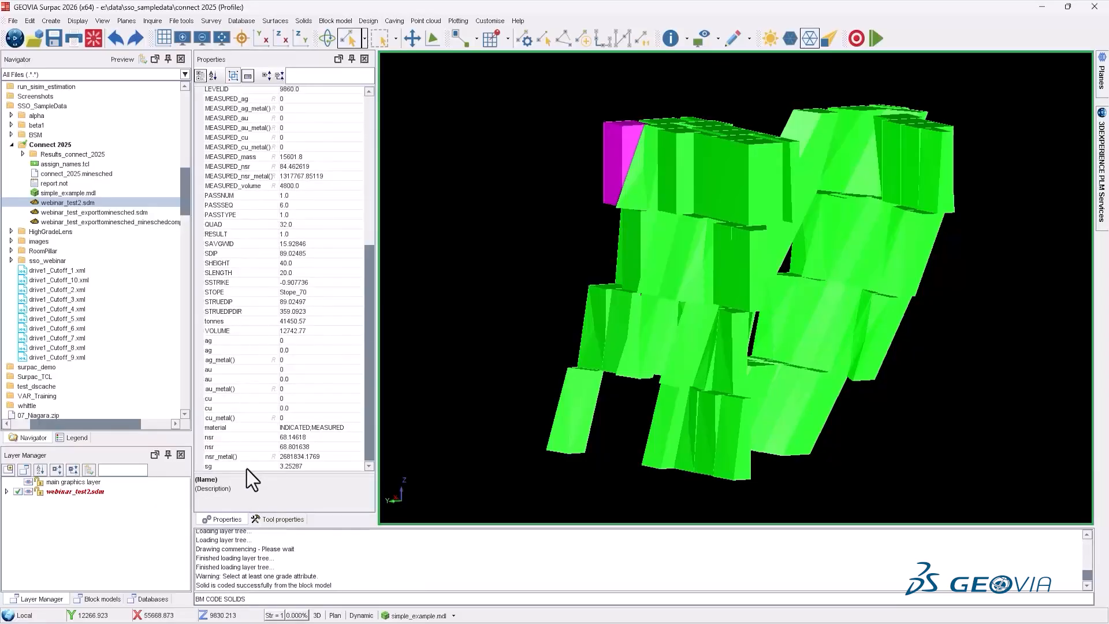
pyautogui.click(269, 402)
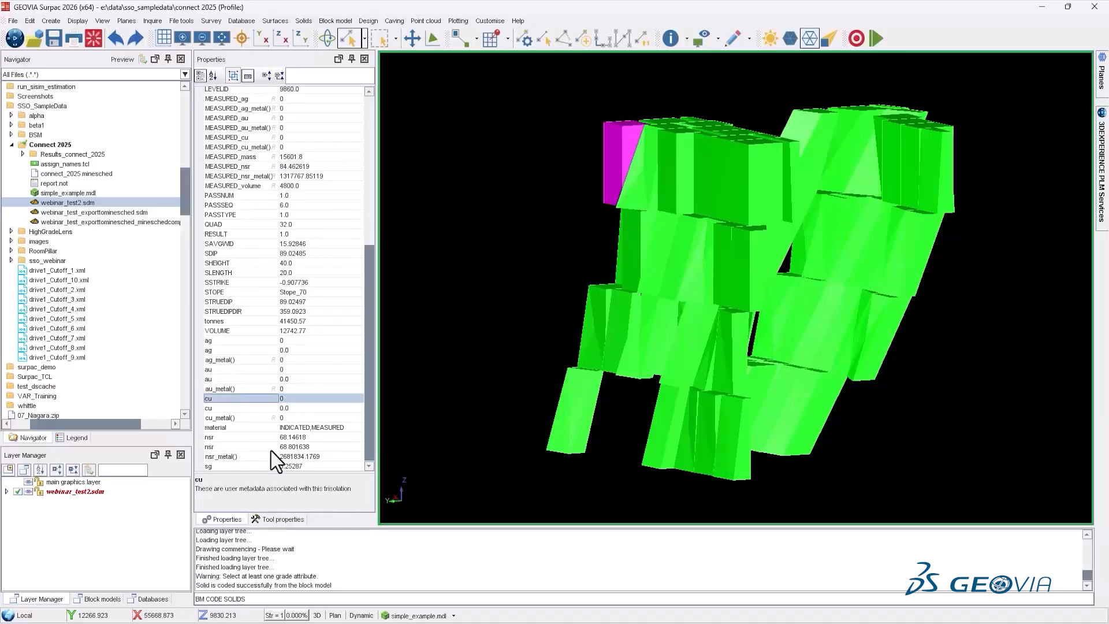
pyautogui.click(267, 419)
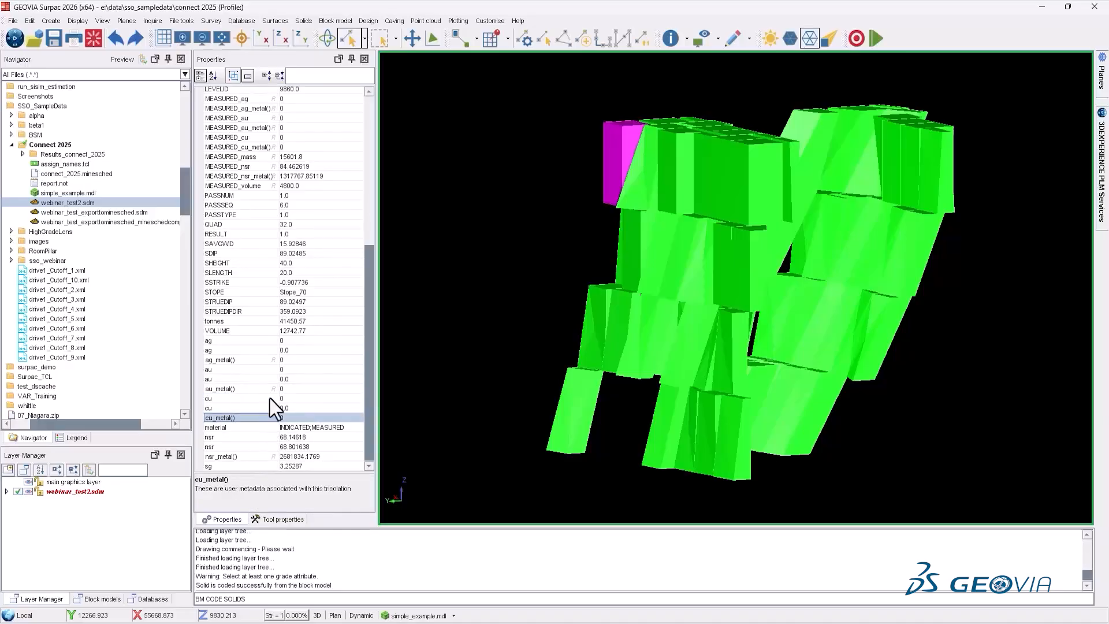
pyautogui.click(261, 399)
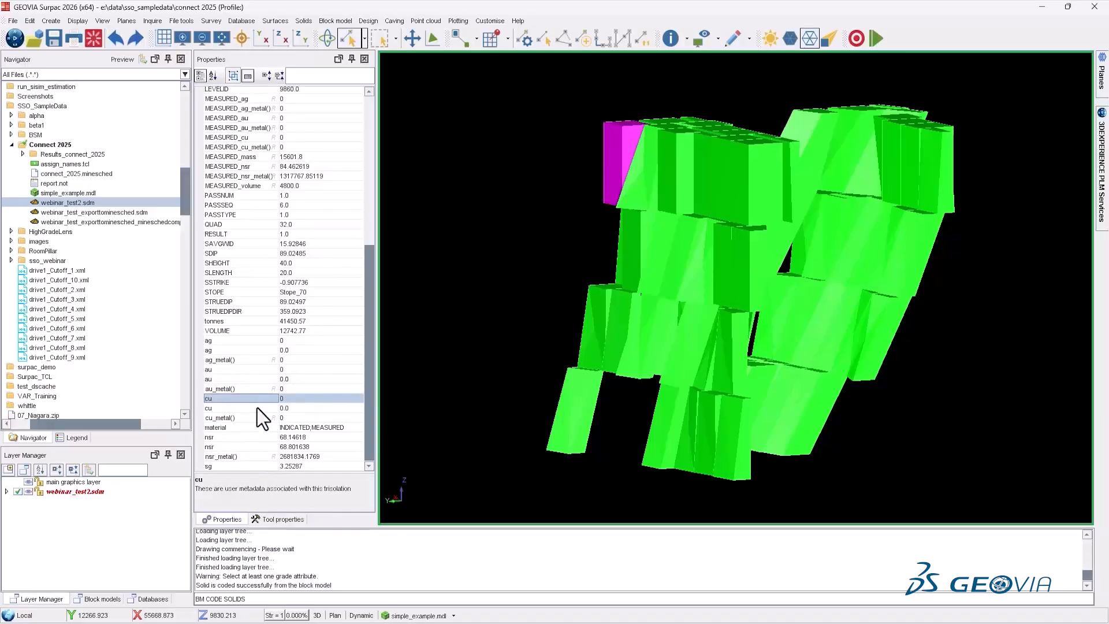
# Step: Examine the stope's attributes split by INDICATED and MEASURED class, including INDICATED_volume and MEASURED_volume
pyautogui.scroll(4, 219, 330)
pyautogui.scroll(3, 215, 237)
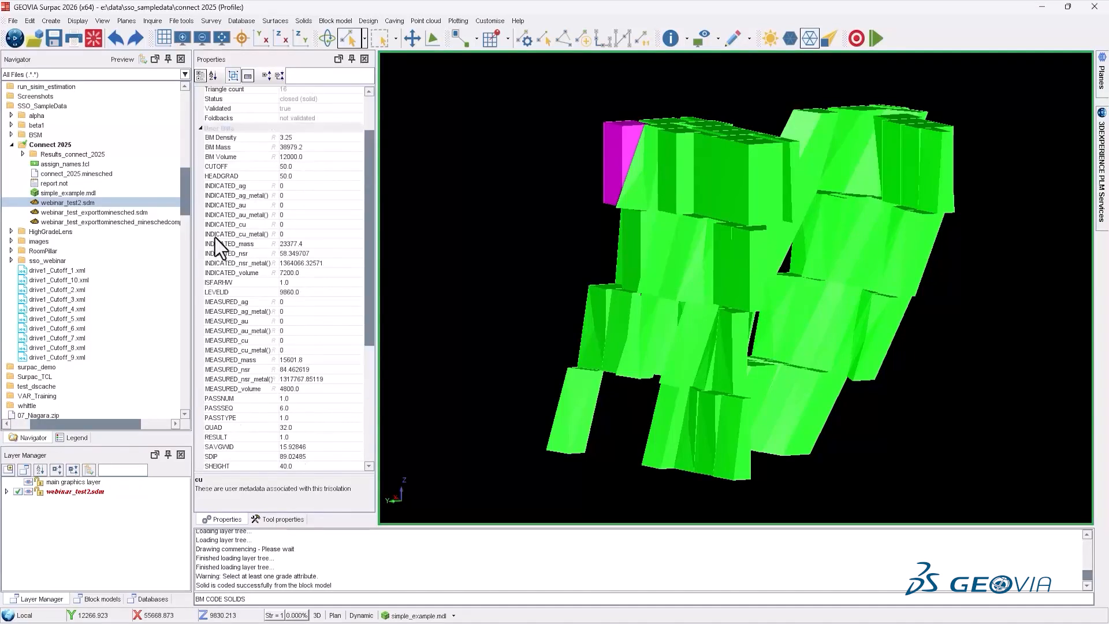
pyautogui.scroll(-1, 240, 179)
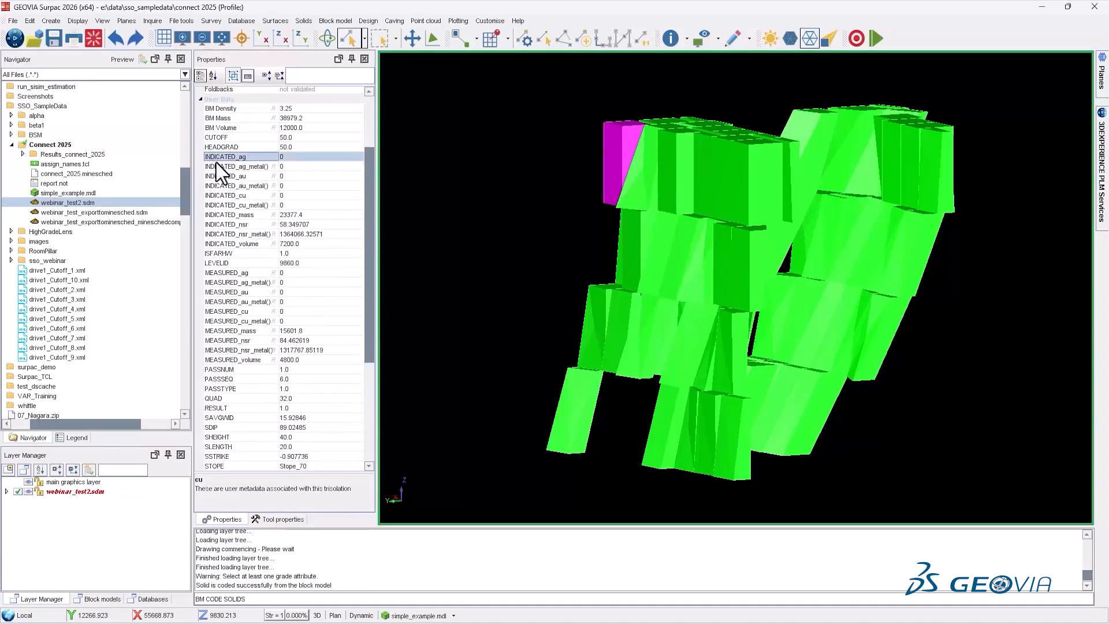
pyautogui.click(219, 243)
pyautogui.click(226, 359)
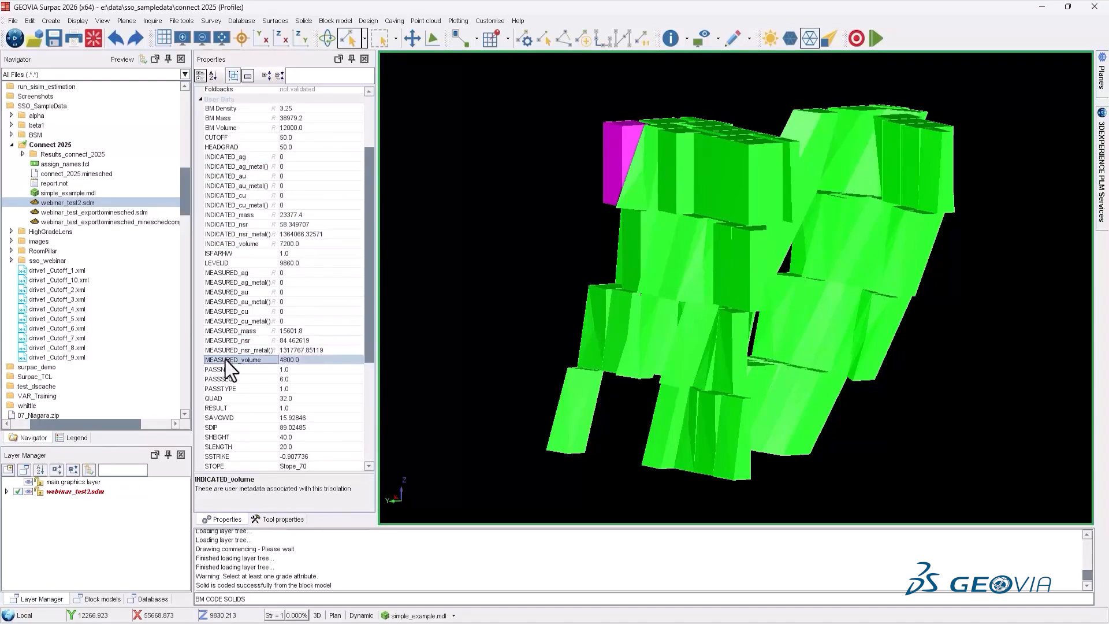
pyautogui.click(419, 615)
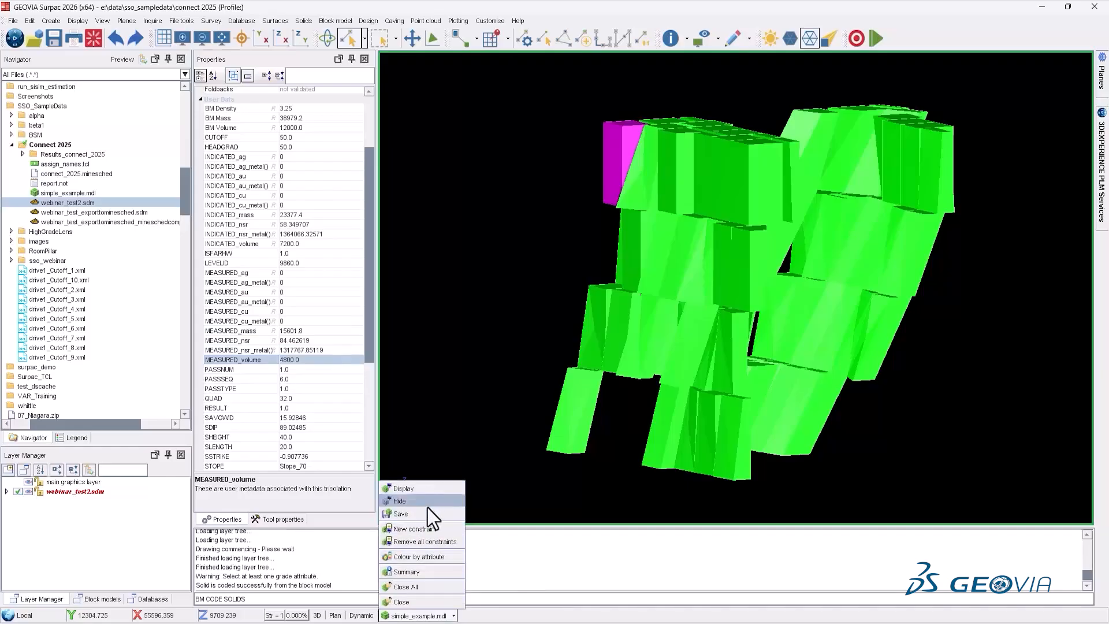
pyautogui.click(426, 486)
pyautogui.click(585, 399)
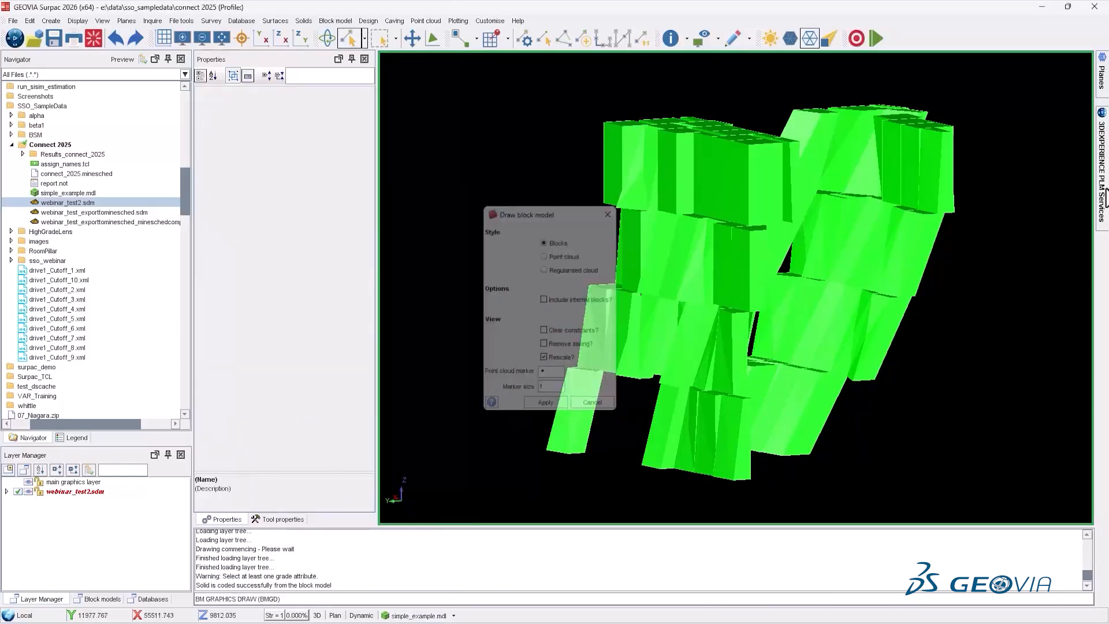
# Step: Set the block model's colouring attribute to classa12 and scan it for its class values
pyautogui.click(433, 615)
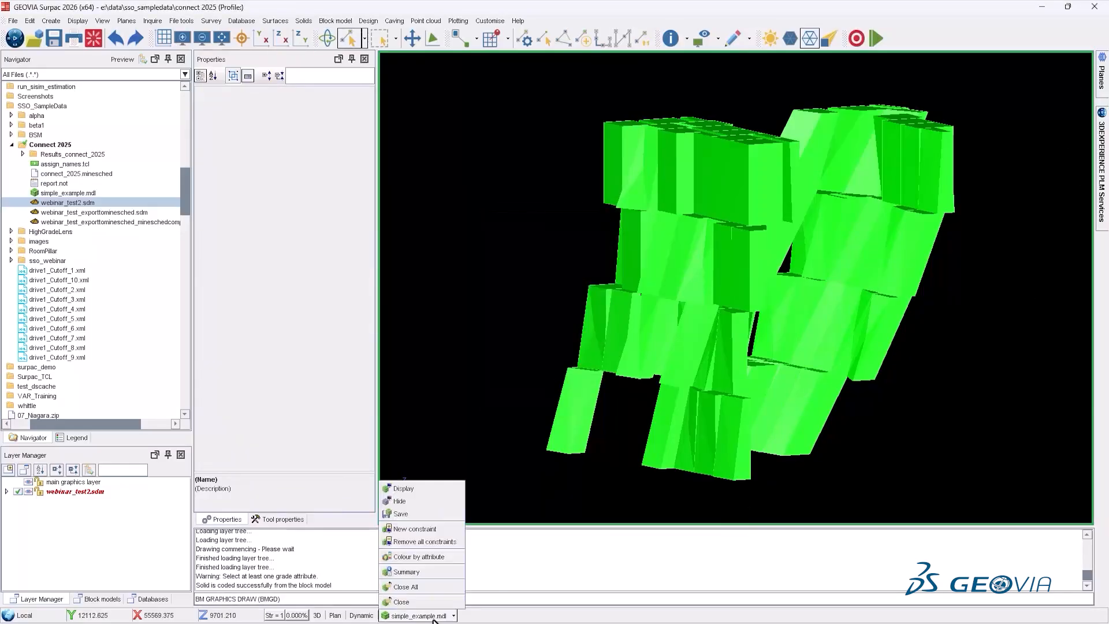
pyautogui.click(418, 557)
pyautogui.click(1000, 113)
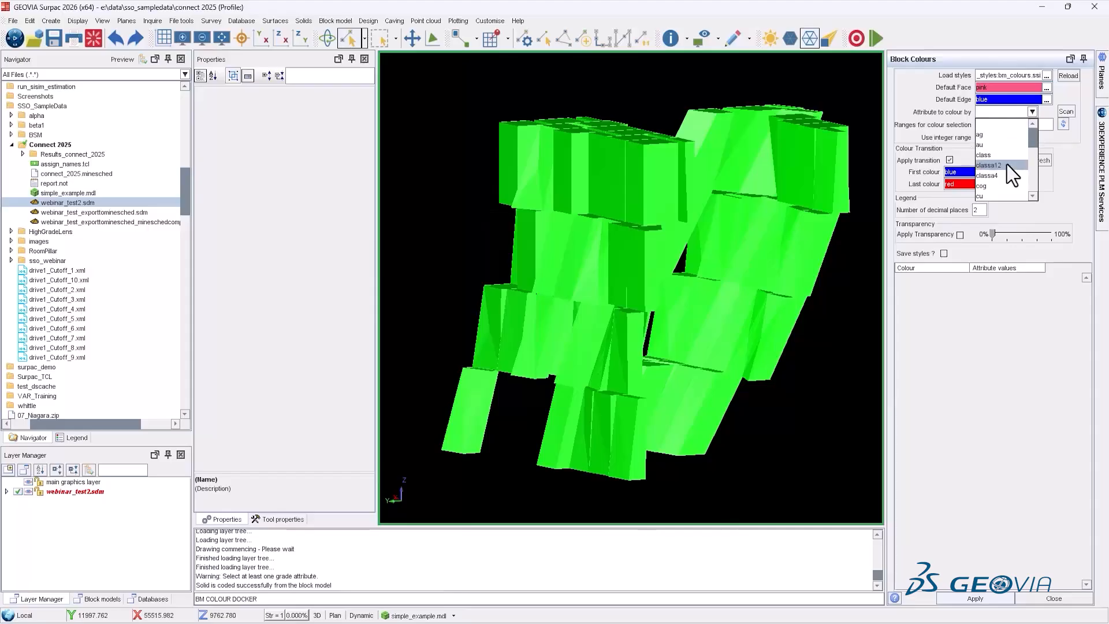
pyautogui.click(1007, 165)
pyautogui.click(1061, 113)
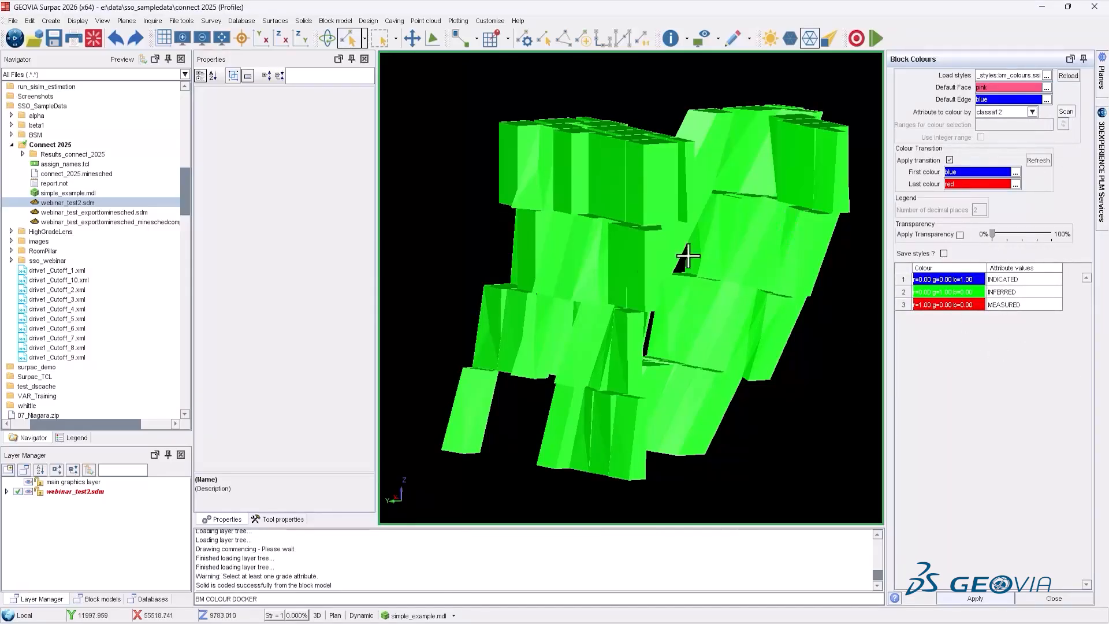
# Step: Select the end stope on the nearer group's uppermost level and compare its INDICATED_ and MEASURED_ attributes with the original ones such as STOPE
pyautogui.moveTo(515, 150); pyautogui.dragTo(502, 146)
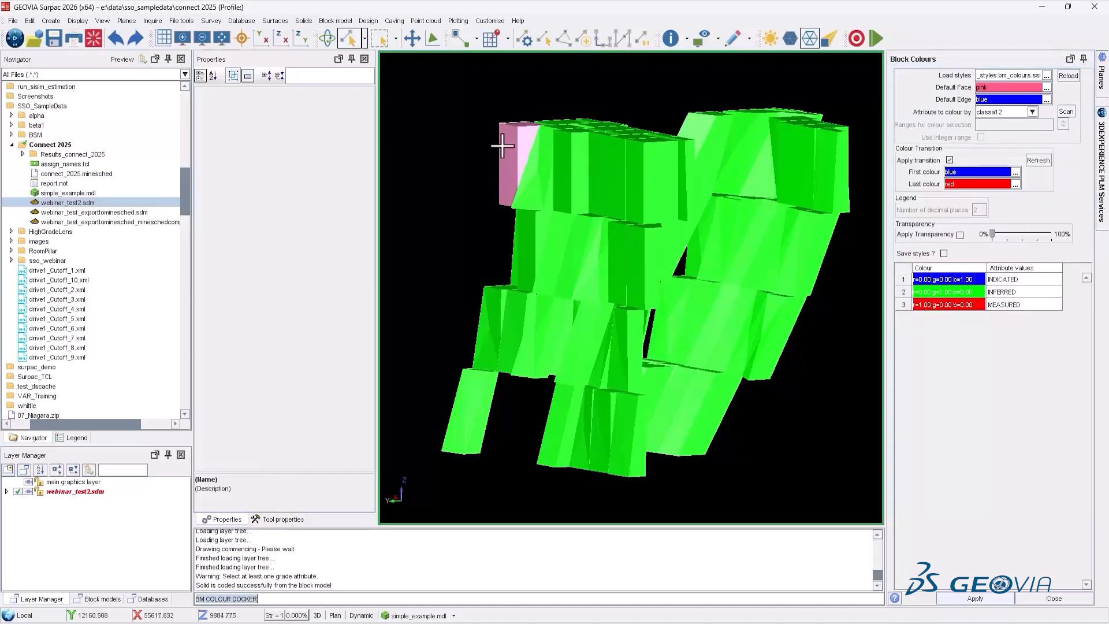
pyautogui.click(506, 147)
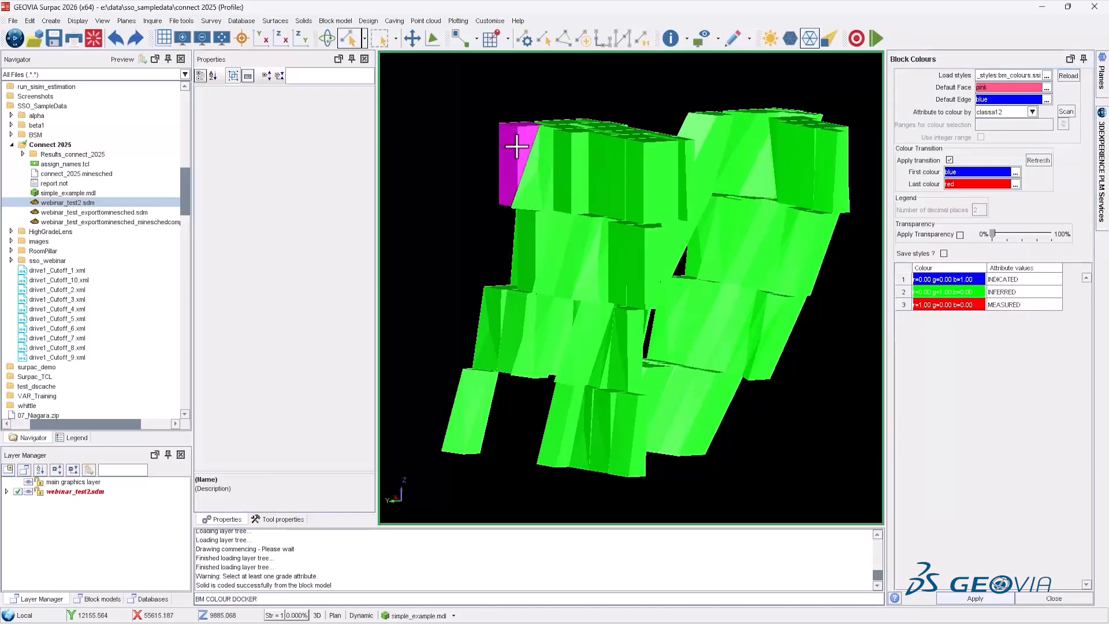
pyautogui.scroll(-1, 231, 230)
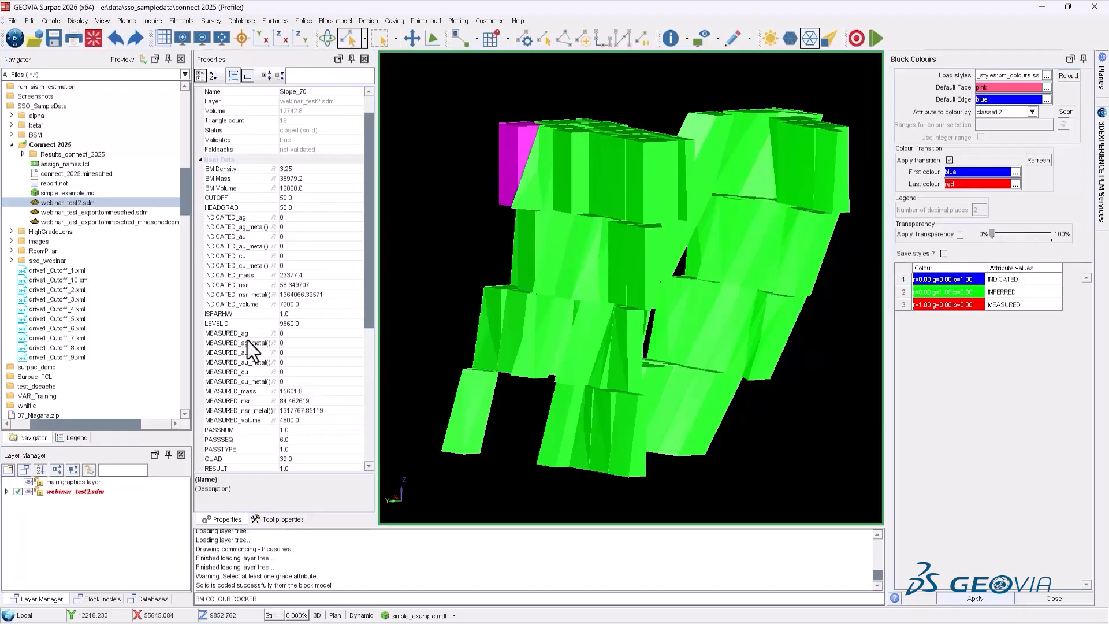
pyautogui.scroll(-1, 255, 261)
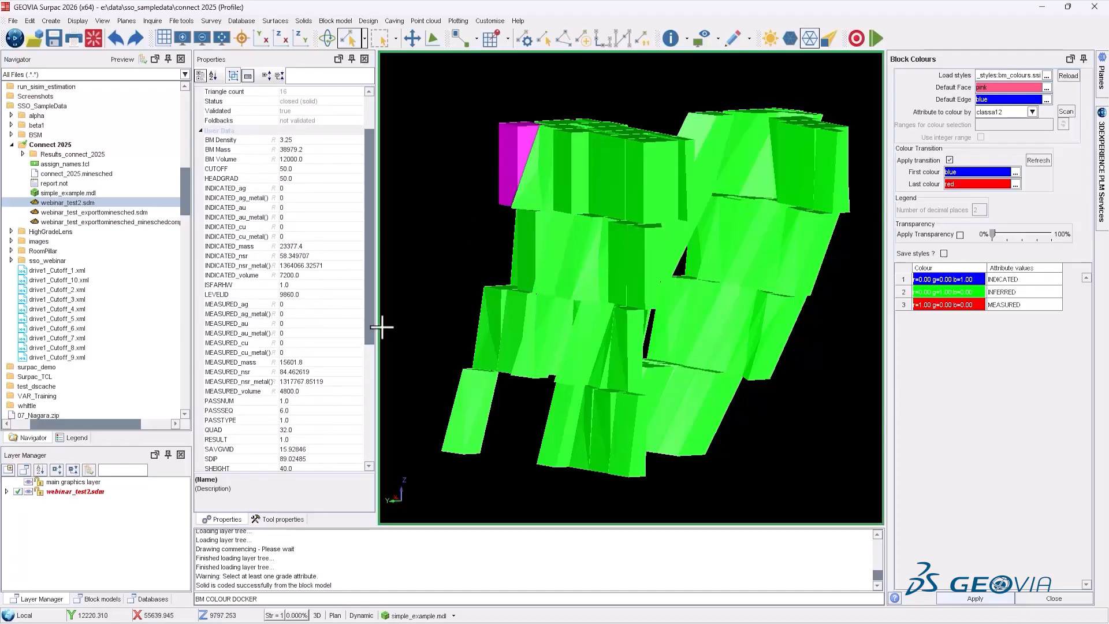
pyautogui.scroll(-1, 351, 314)
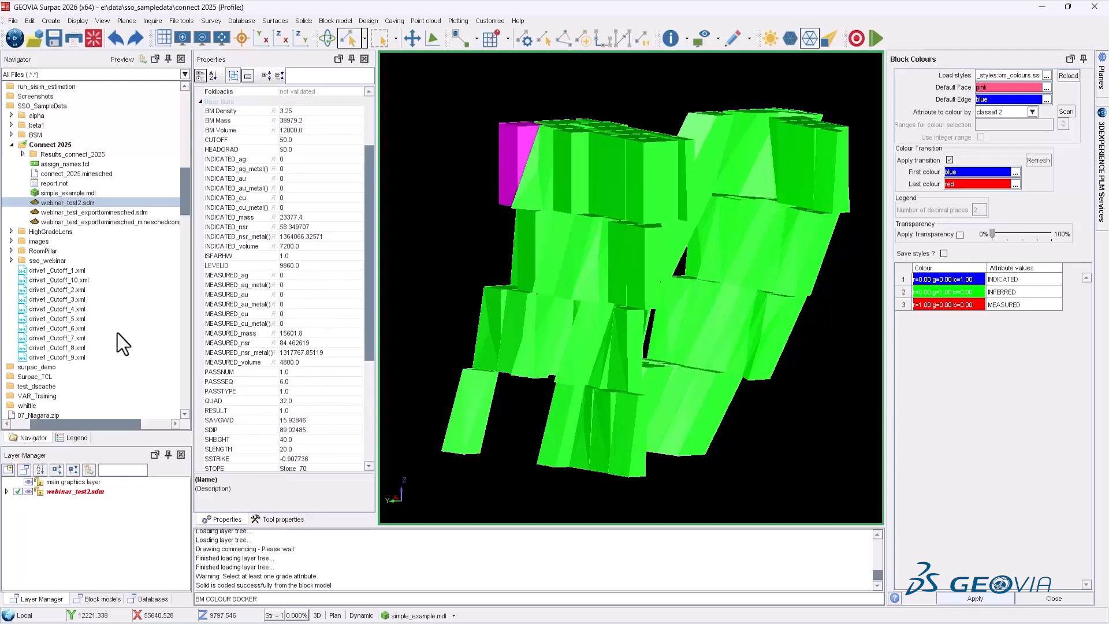
pyautogui.scroll(-1, 144, 337)
pyautogui.scroll(-1, 296, 276)
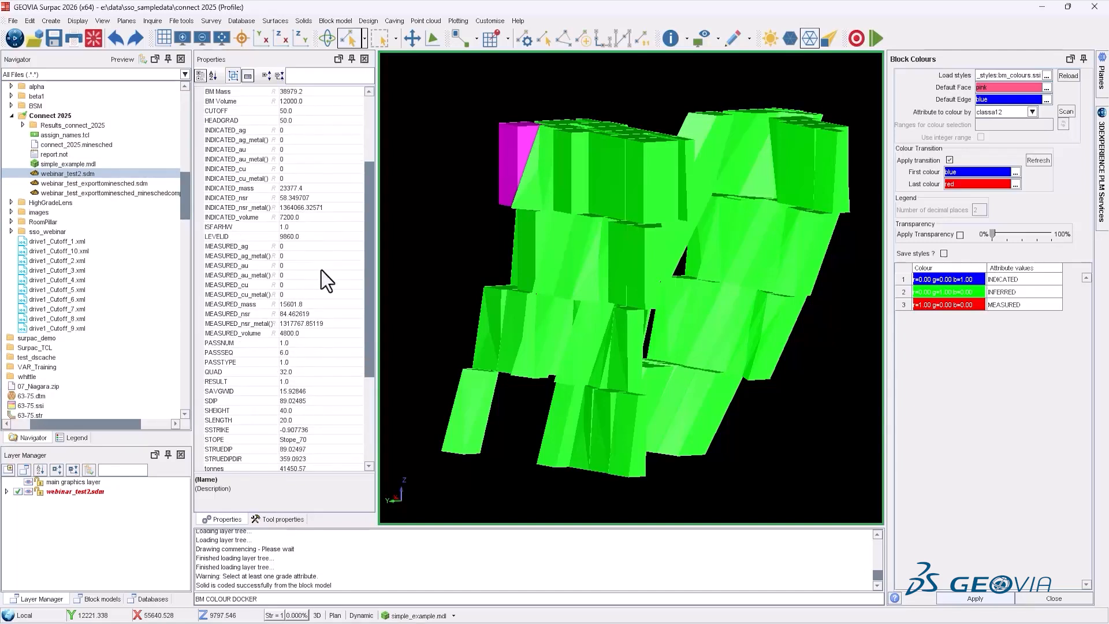
pyautogui.scroll(-2, 278, 214)
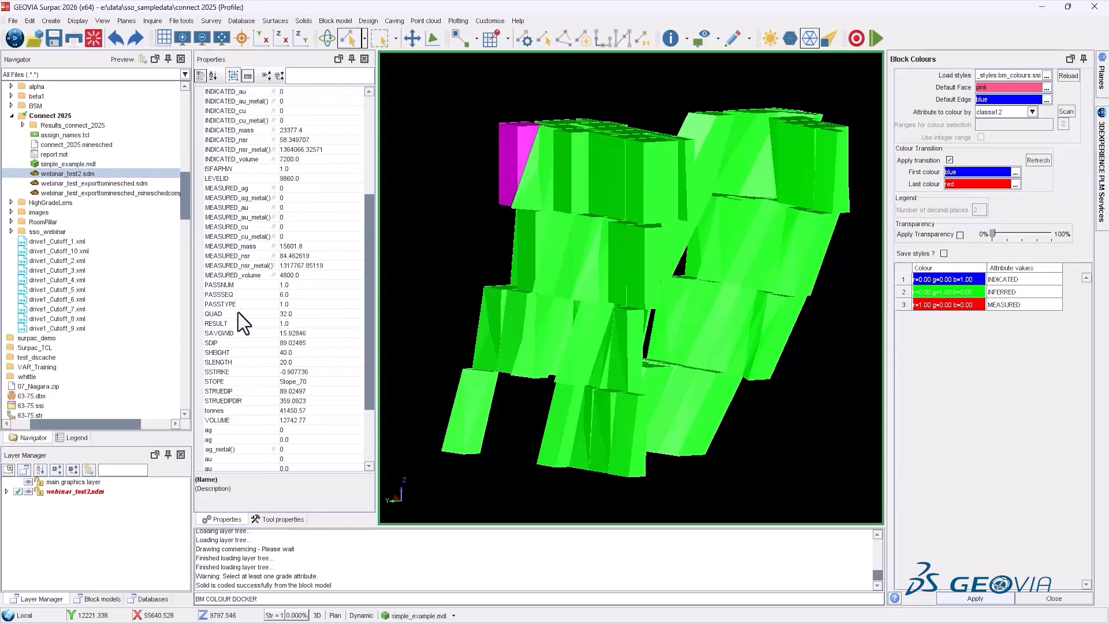
pyautogui.scroll(1, 205, 196)
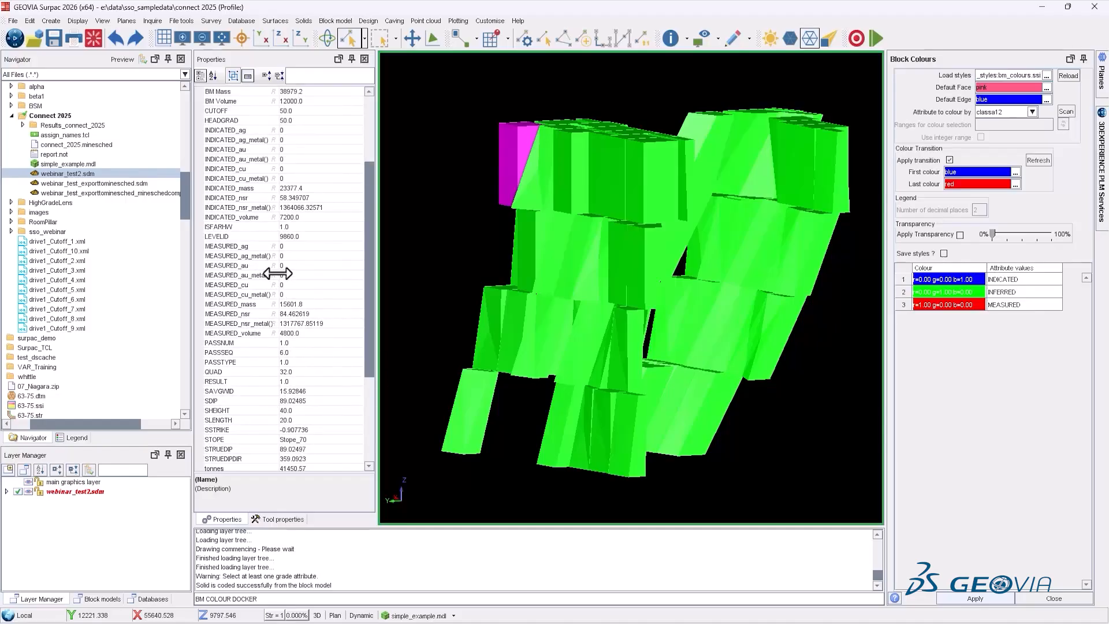
pyautogui.scroll(-1, 259, 384)
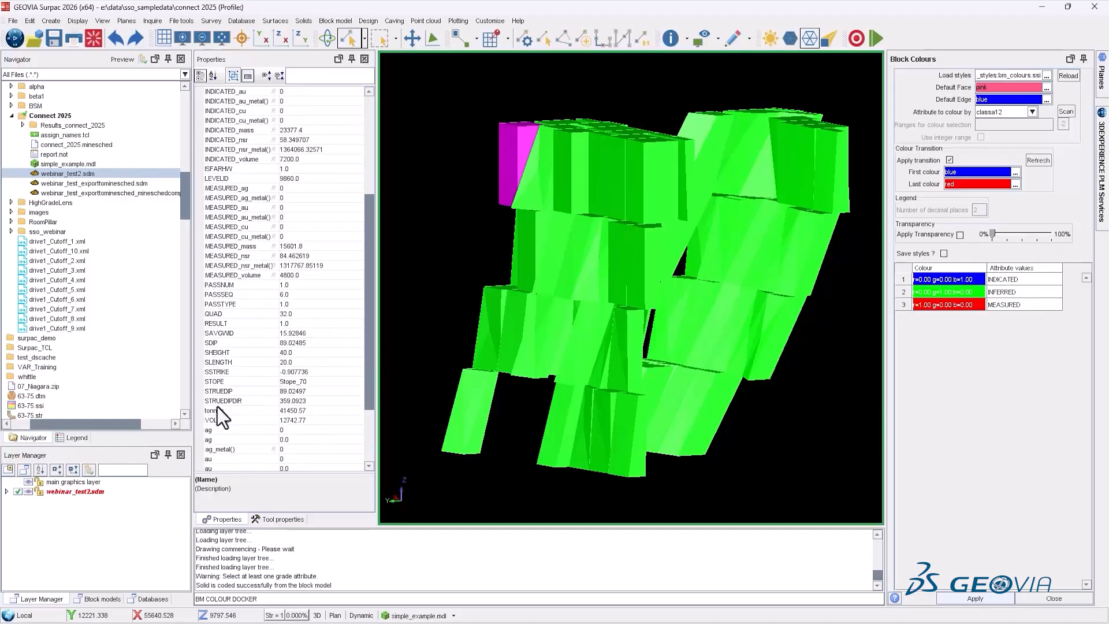
pyautogui.click(252, 383)
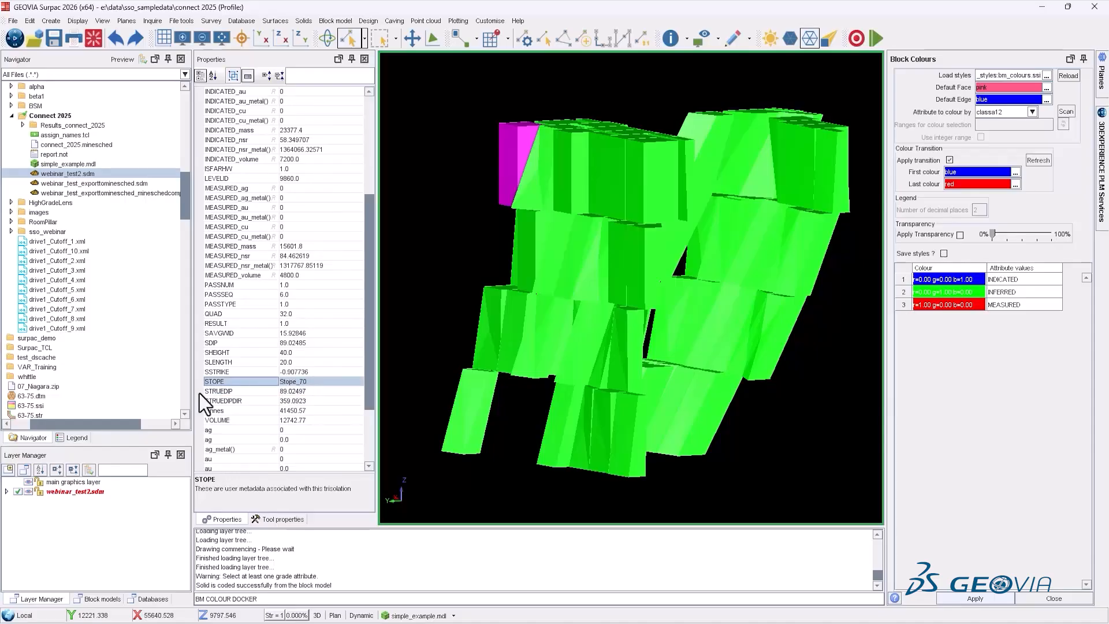
# Step: Save the coded solids under the new file name webinar_test2_recoded.sdm
pyautogui.click(12, 21)
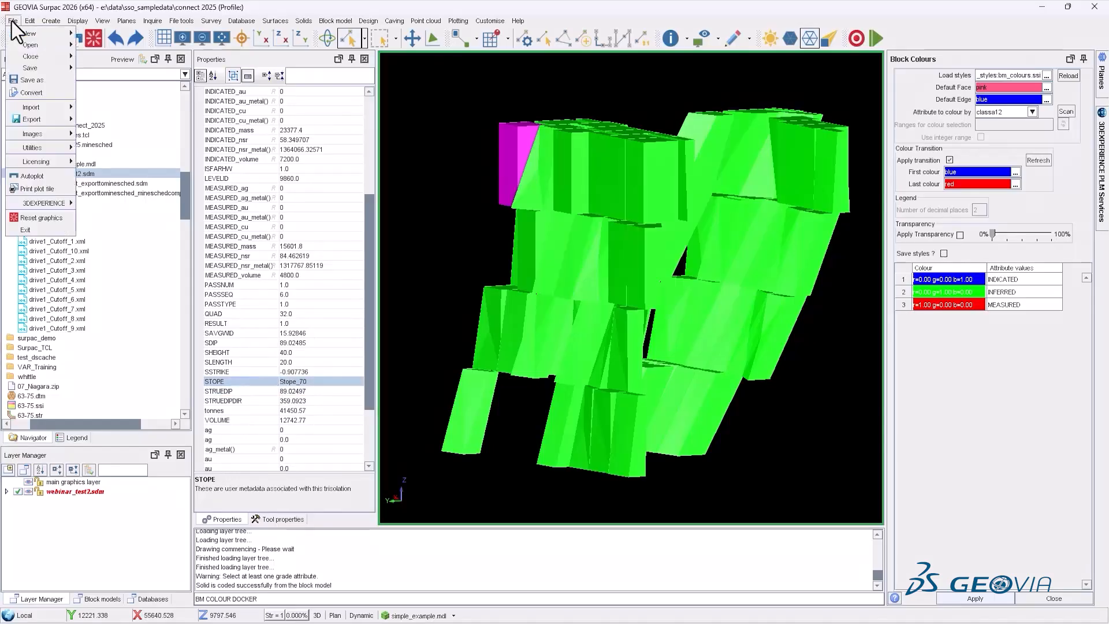
pyautogui.click(34, 87)
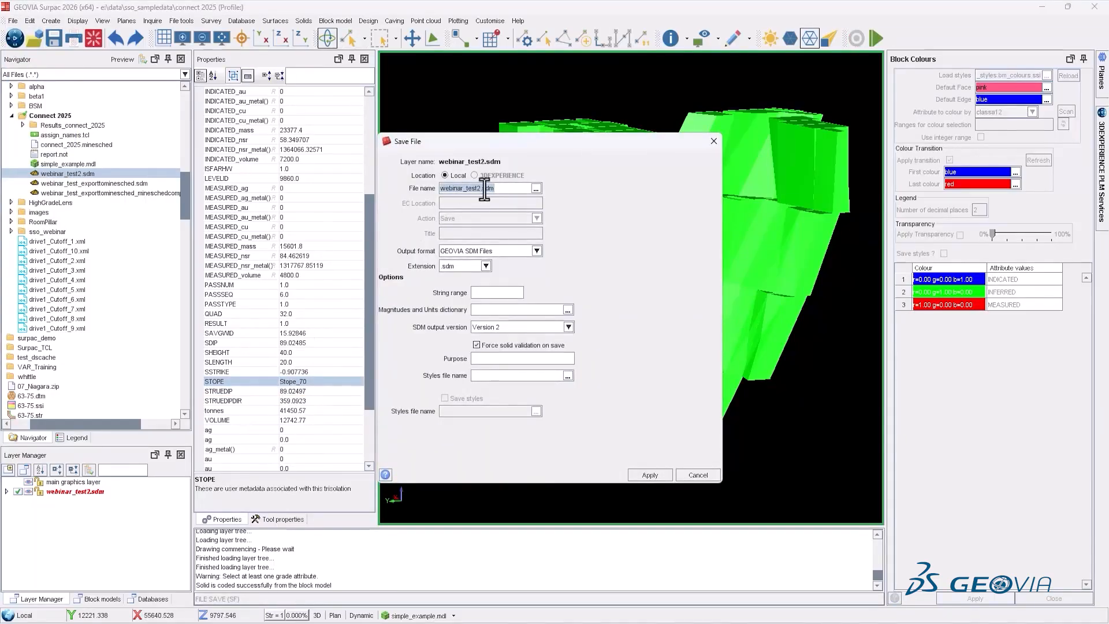
pyautogui.click(478, 188)
pyautogui.press('Return')
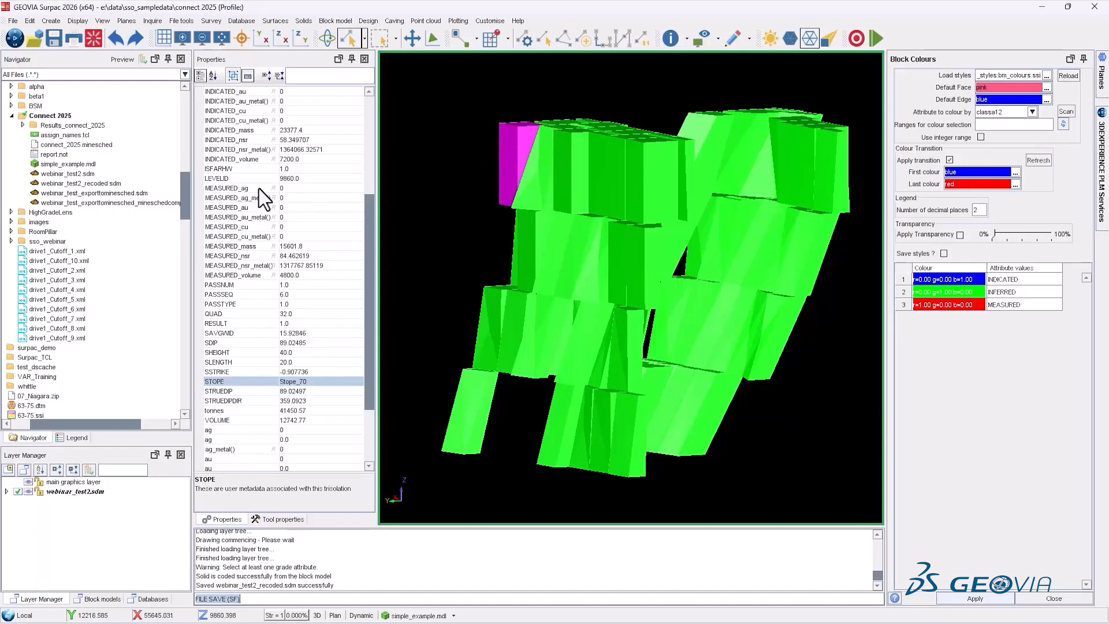
# Step: Review the selected stope's details and class-based user data once more, and clear the selection
pyautogui.scroll(6, 294, 146)
pyautogui.scroll(-3, 255, 249)
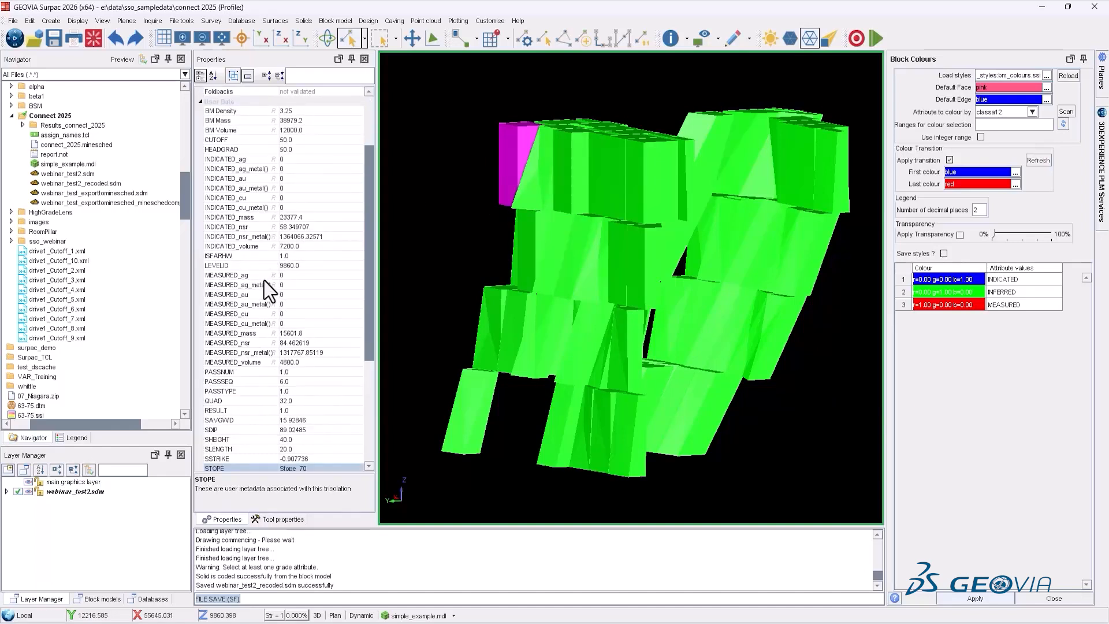
pyautogui.scroll(3, 264, 281)
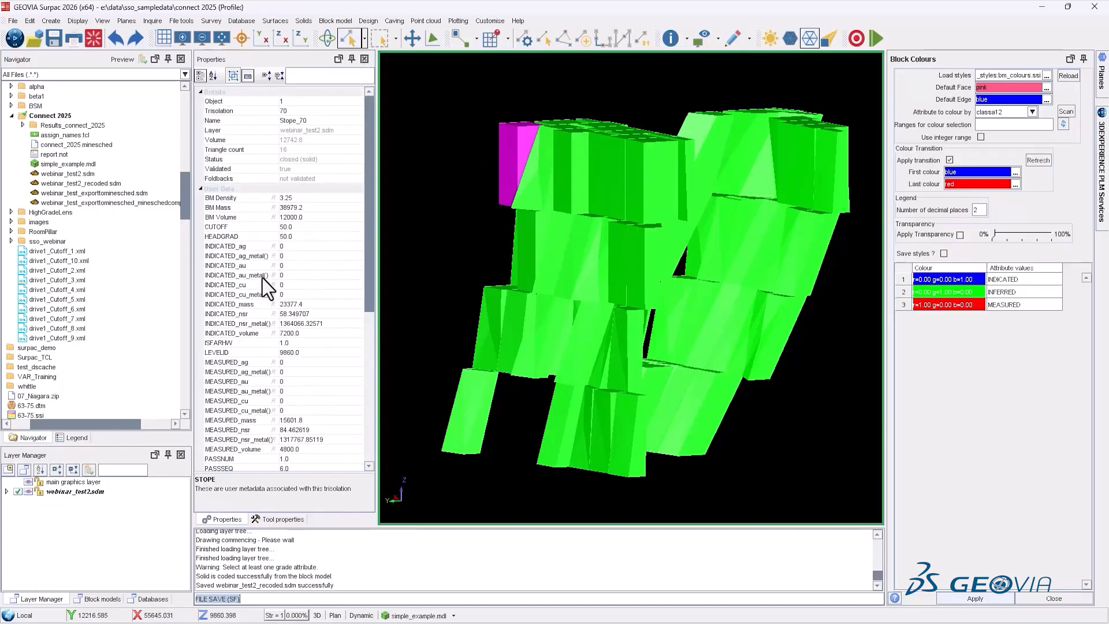
pyautogui.click(476, 206)
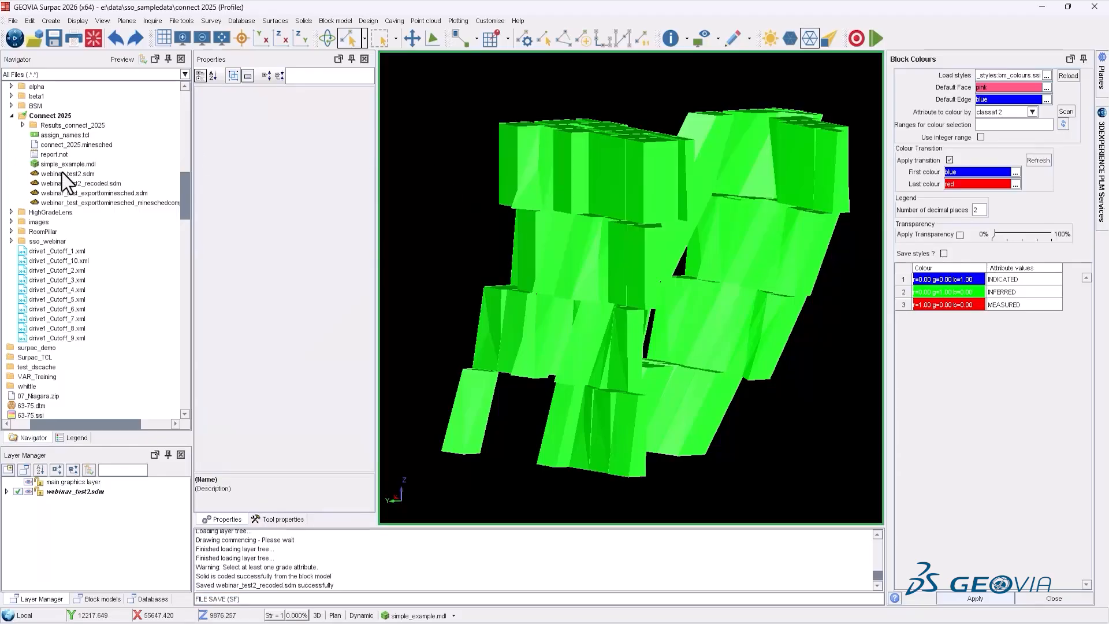
# Step: Open webinar_test_exporttominesched_mineschedCompatible.sdm in the text editor and examine the STOPE_NAME entry in its metadata
pyautogui.rightClick(101, 202)
pyautogui.click(130, 223)
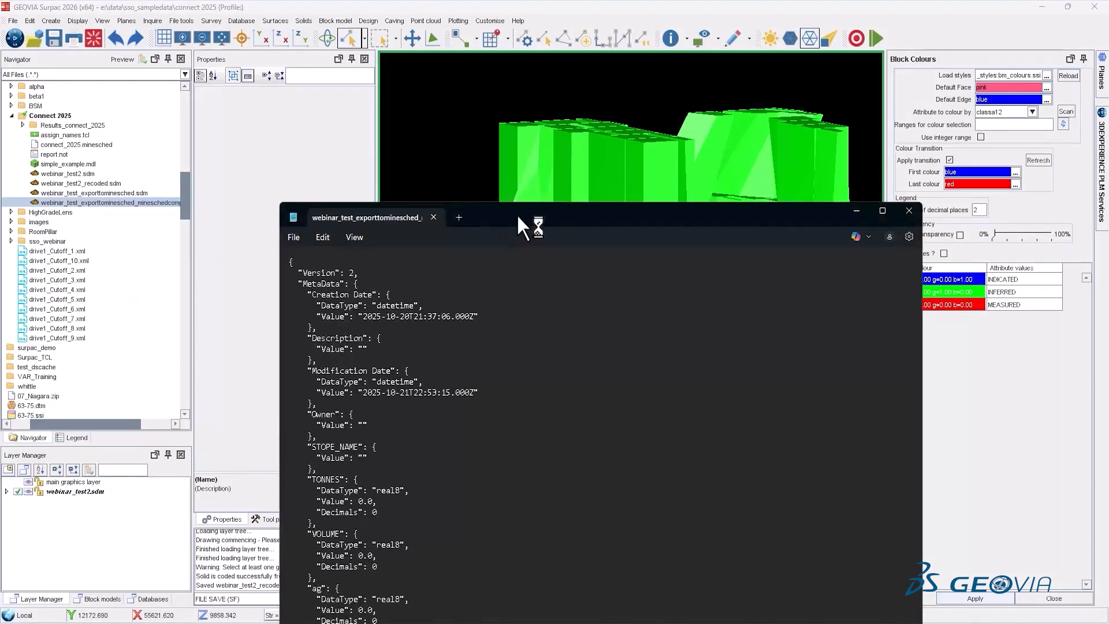
pyautogui.moveTo(518, 214); pyautogui.dragTo(447, 76)
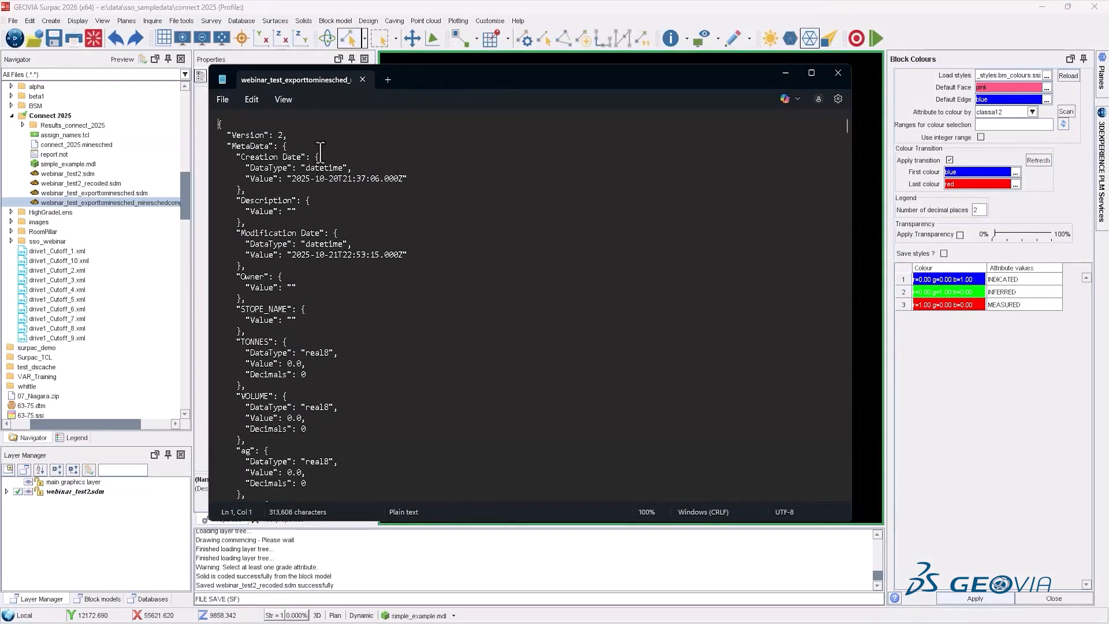
pyautogui.scroll(-2, 277, 220)
pyautogui.scroll(-1, 289, 212)
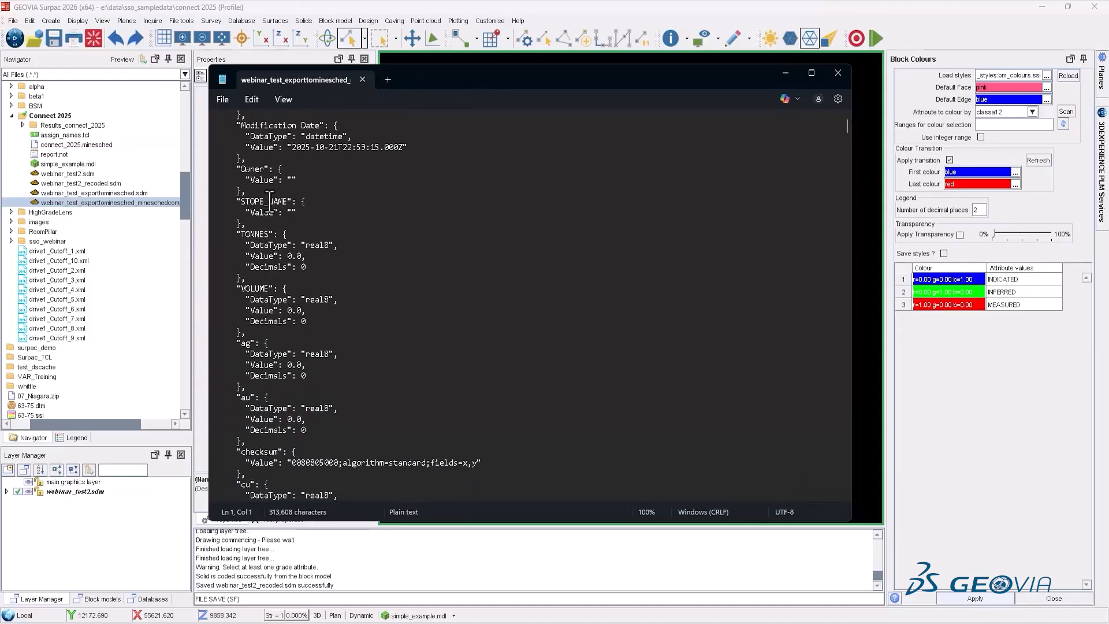
pyautogui.moveTo(236, 202); pyautogui.dragTo(317, 216)
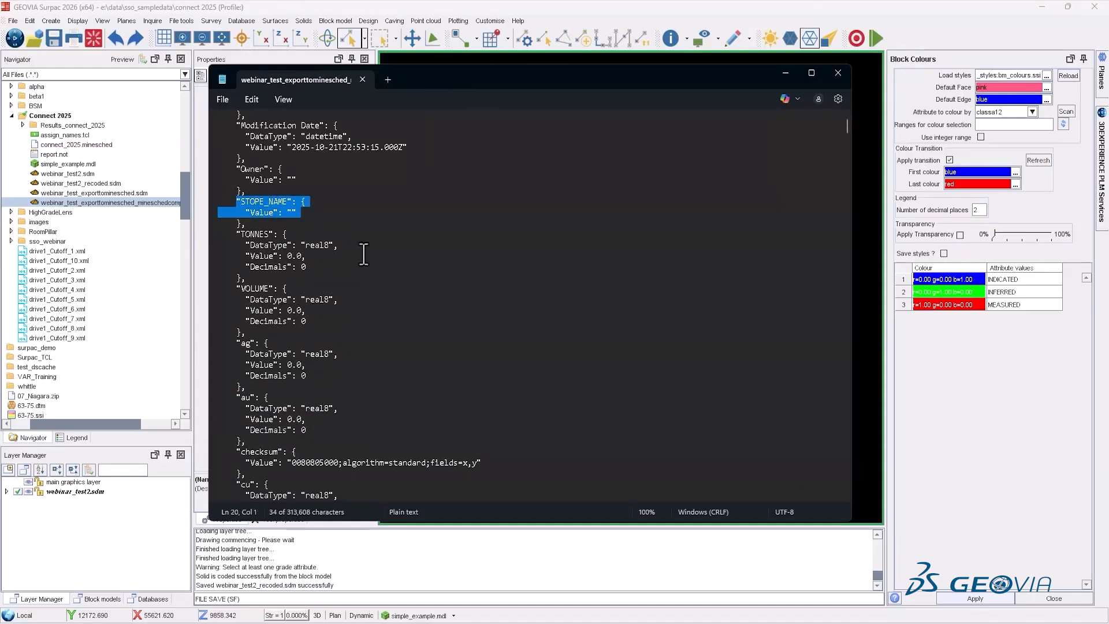
# Step: Examine the MineSched-compatible file's grade and ore_ attribute definitions, including ore_TONNES, ore_VOLUME and ore_nsr, and close the file
pyautogui.scroll(-2, 303, 231)
pyautogui.scroll(-4, 272, 250)
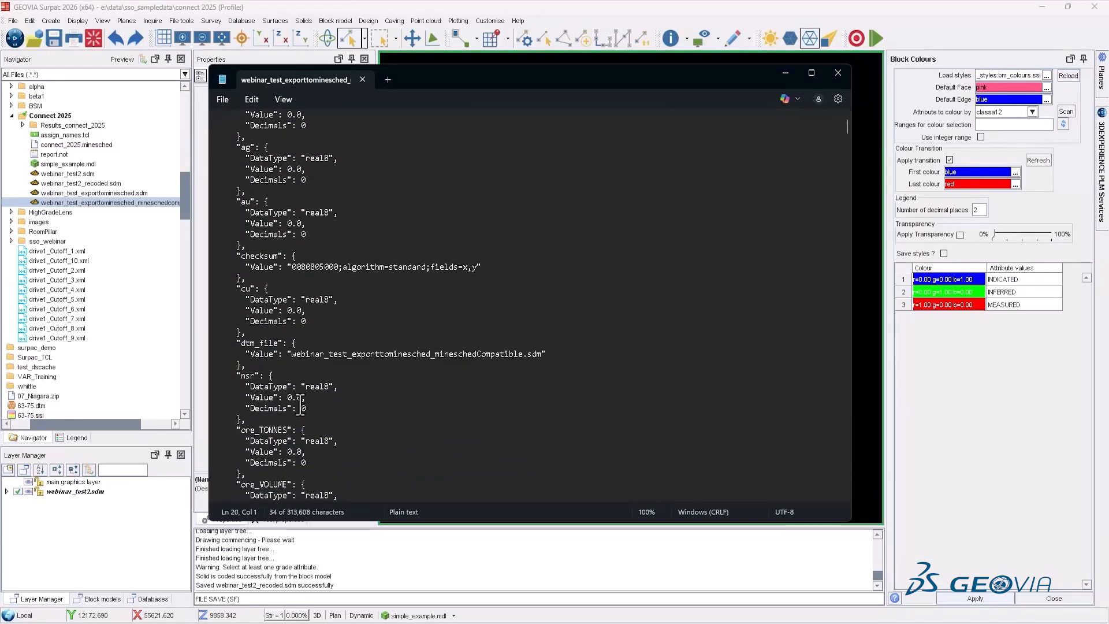
pyautogui.scroll(-5, 260, 404)
pyautogui.scroll(-4, 264, 284)
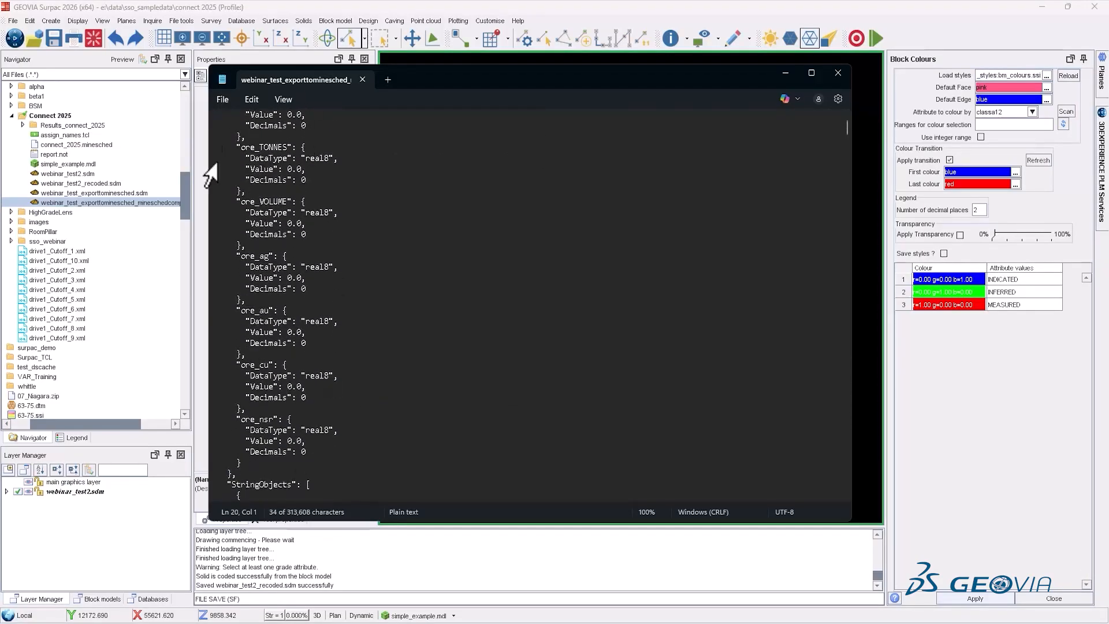
pyautogui.scroll(-3, 340, 465)
pyautogui.scroll(-5, 438, 341)
pyautogui.scroll(20, 670, 240)
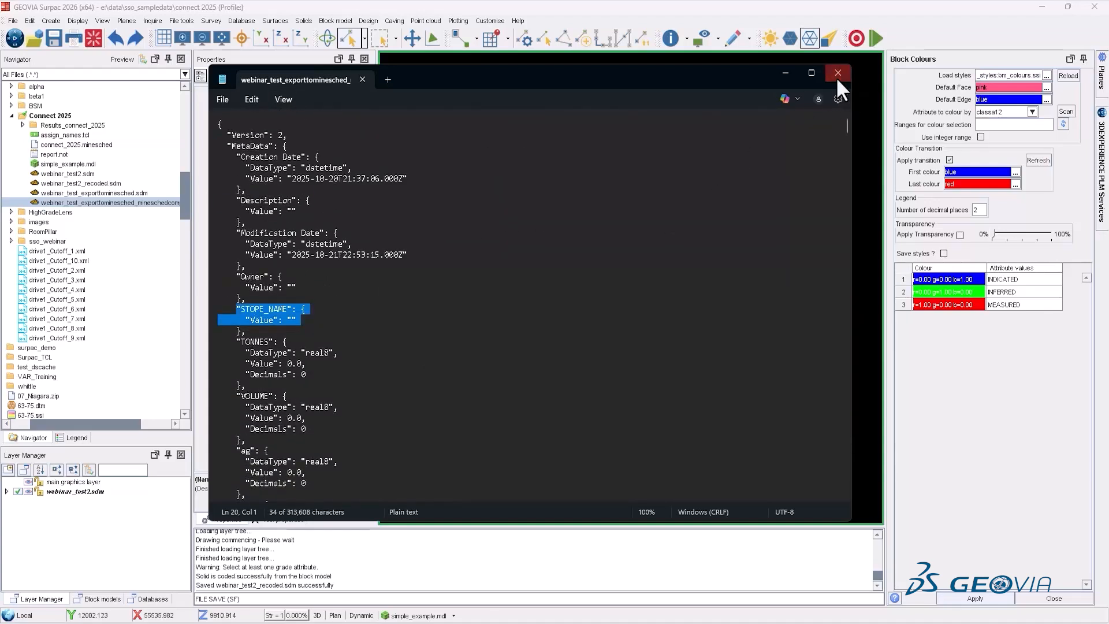
pyautogui.click(837, 73)
# Step: Open webinar_test2_recoded.sdm in the text editor and examine its BM, INDICATED_, MEASURED_ and grade attribute definitions as far as StringObjects
pyautogui.rightClick(101, 183)
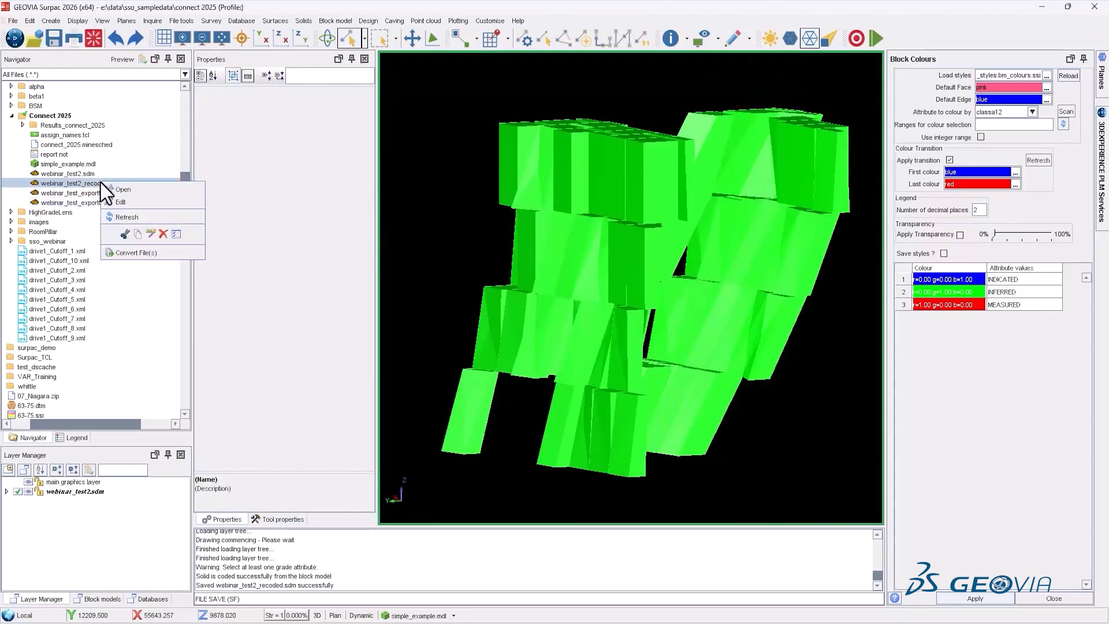
pyautogui.click(126, 203)
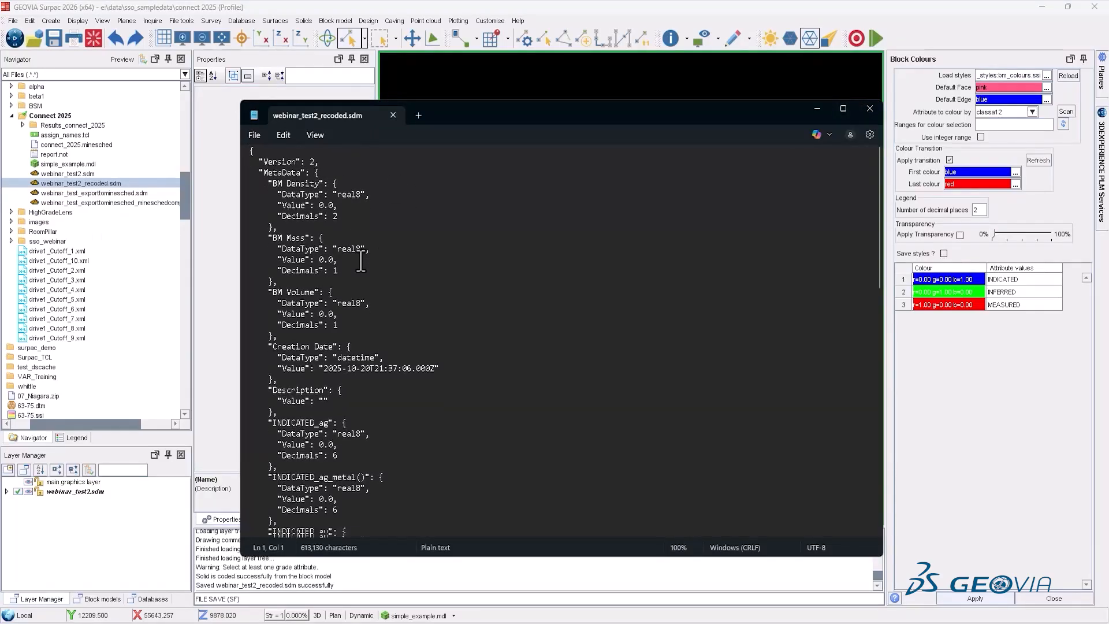
pyautogui.scroll(-1, 323, 283)
pyautogui.scroll(-7, 290, 222)
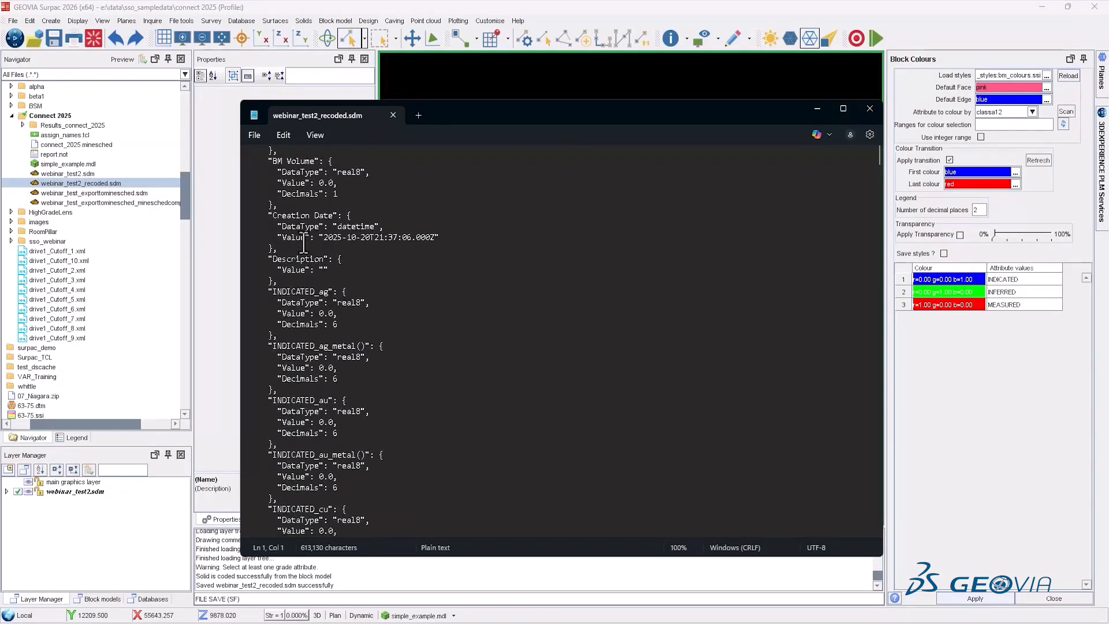
pyautogui.scroll(-20, 294, 289)
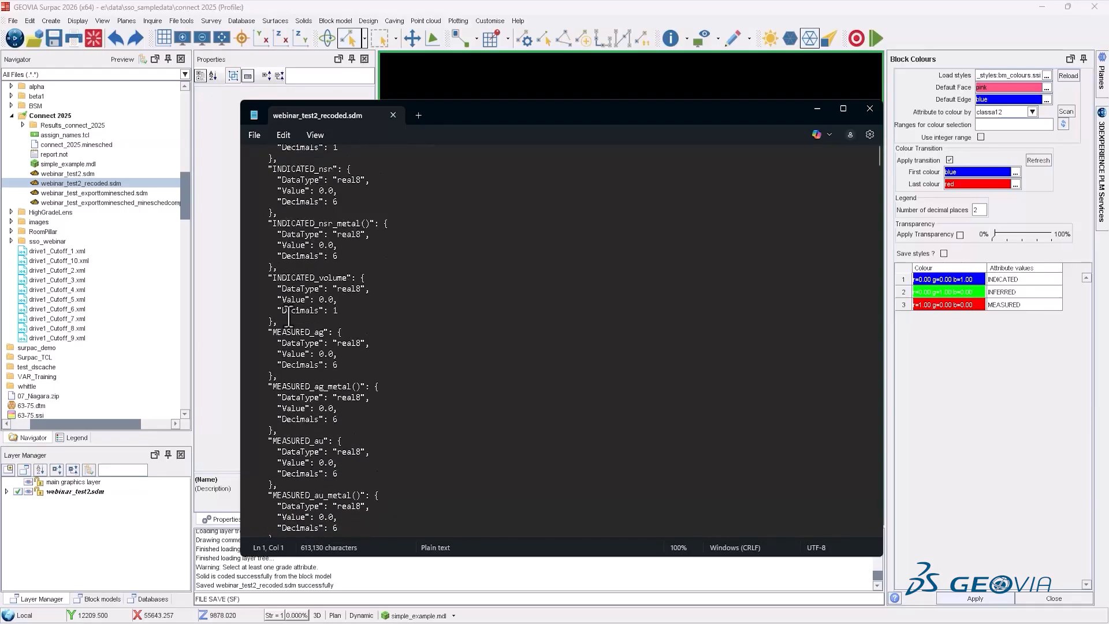
pyautogui.scroll(-15, 307, 348)
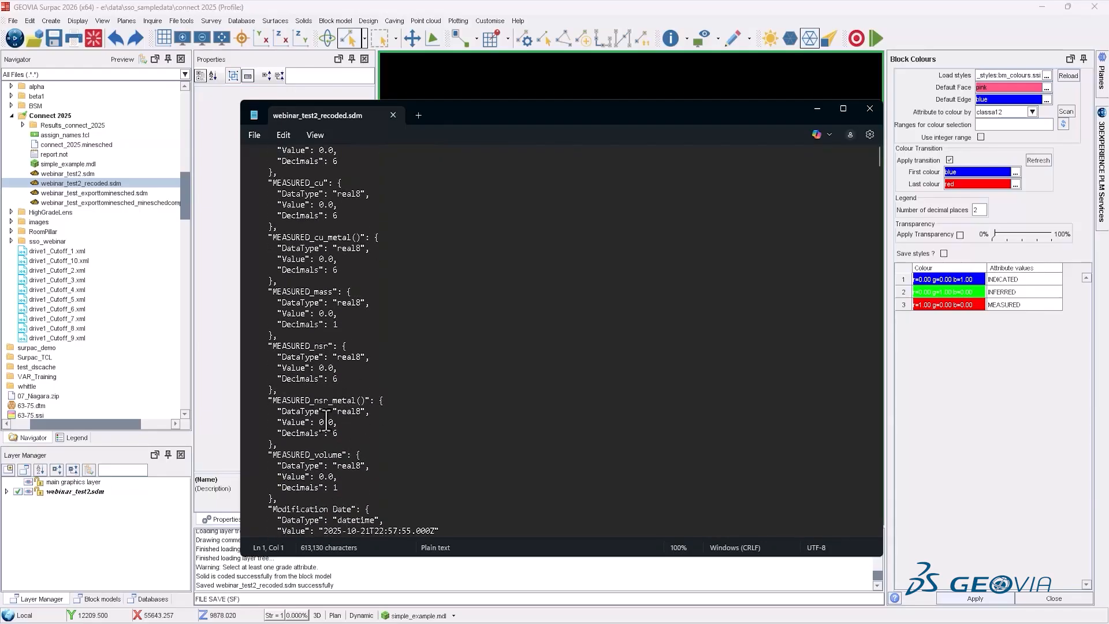
pyautogui.scroll(-15, 308, 276)
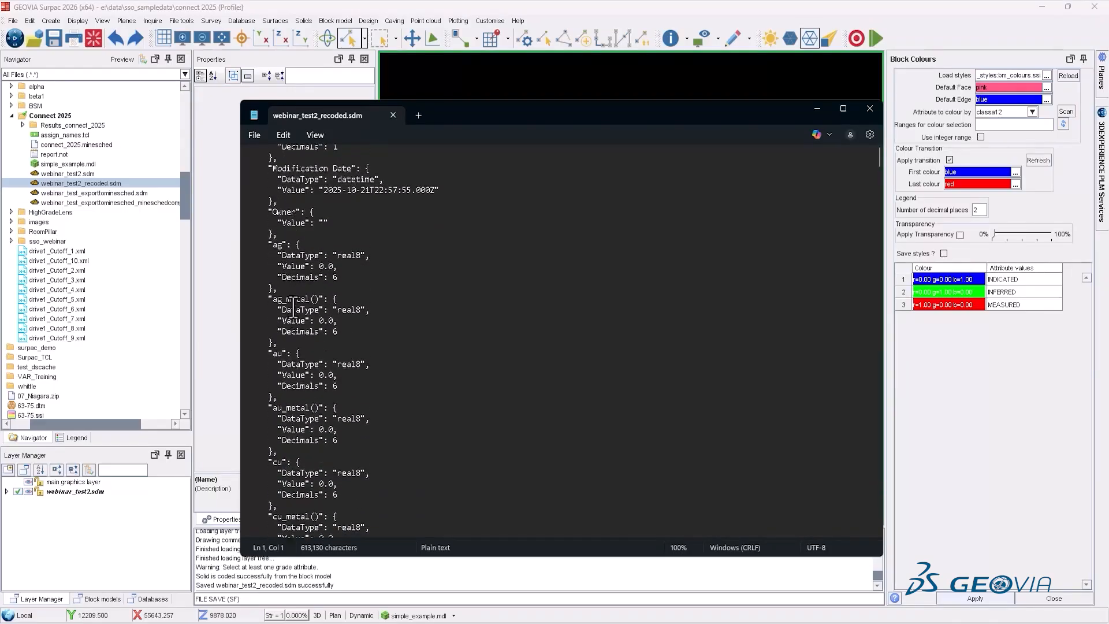
pyautogui.scroll(-15, 313, 339)
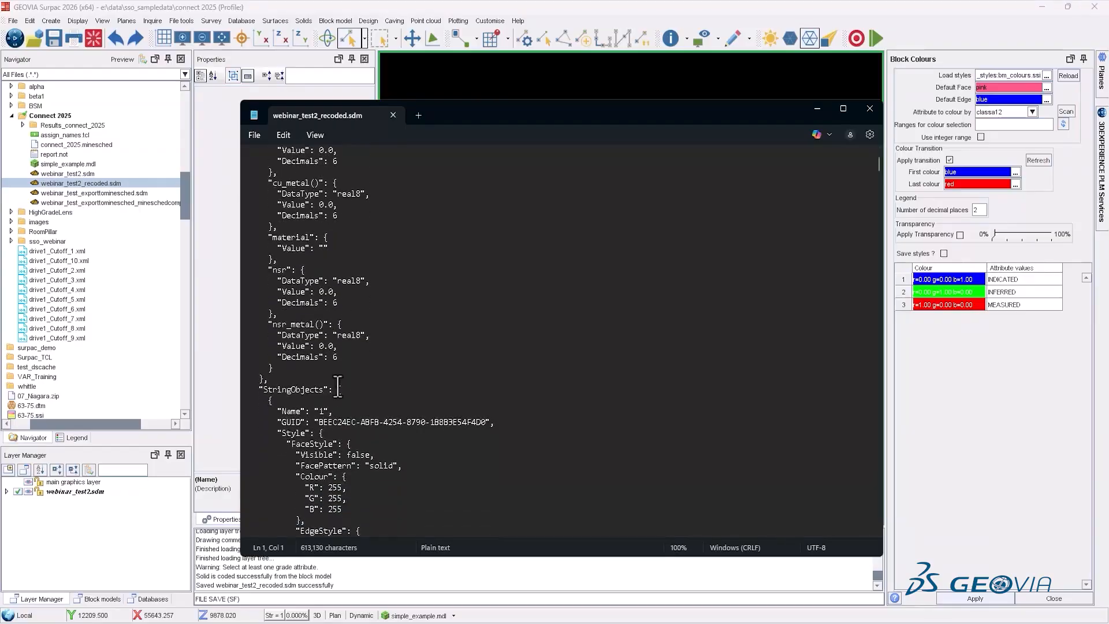
# Step: Copy the STOPE attribute block from the Stope_1 trisolation's metadata in webinar_test2_recoded.sdm
pyautogui.scroll(-15, 356, 340)
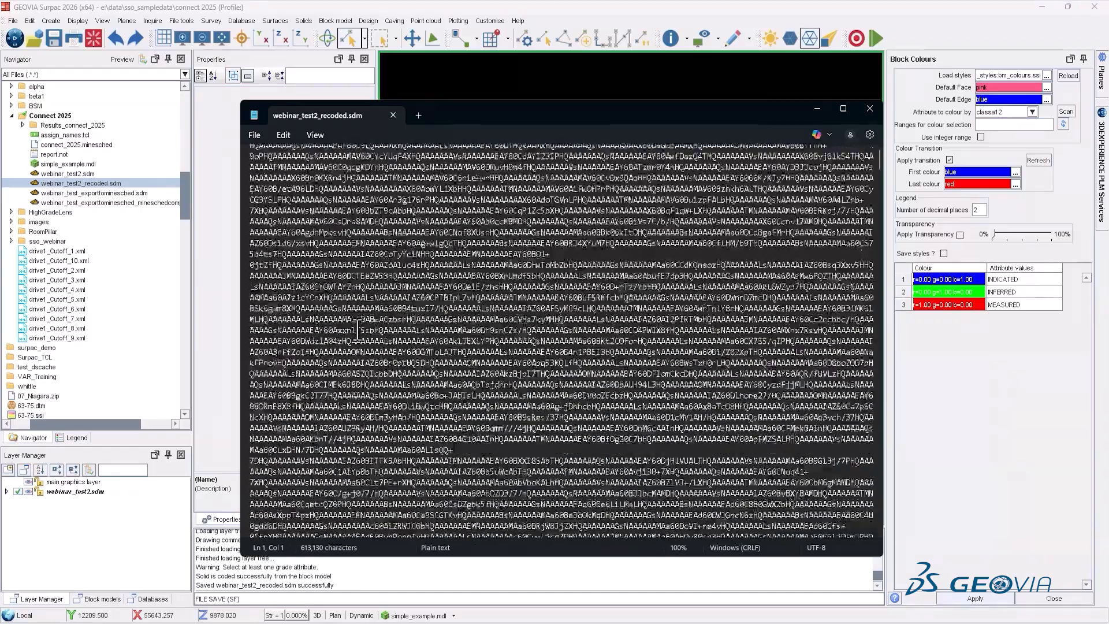
pyautogui.scroll(-15, 358, 328)
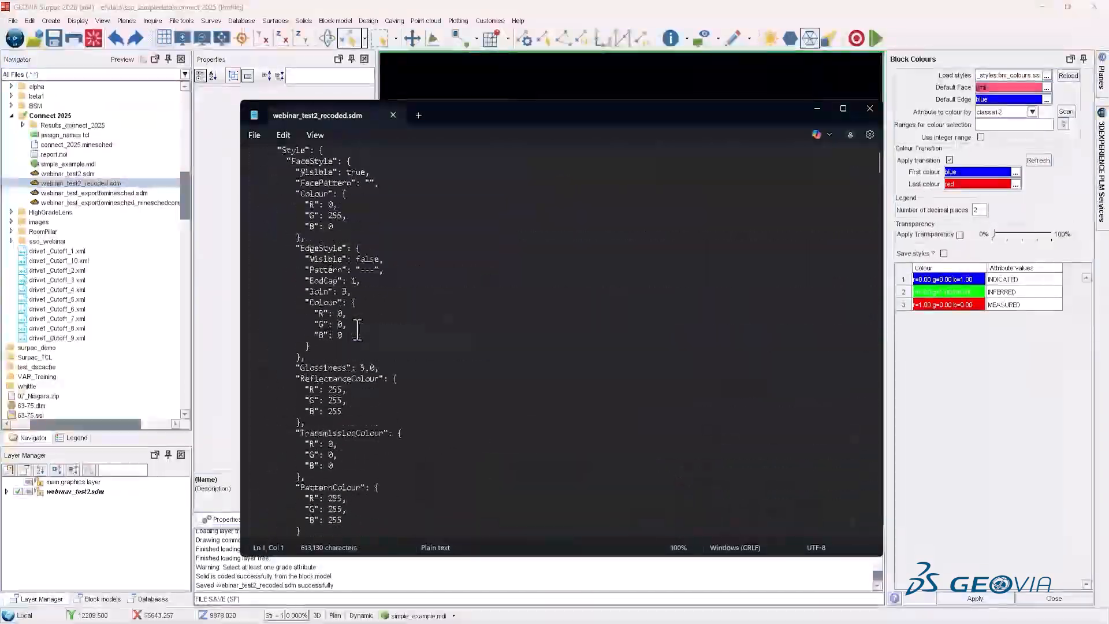
pyautogui.scroll(-15, 351, 289)
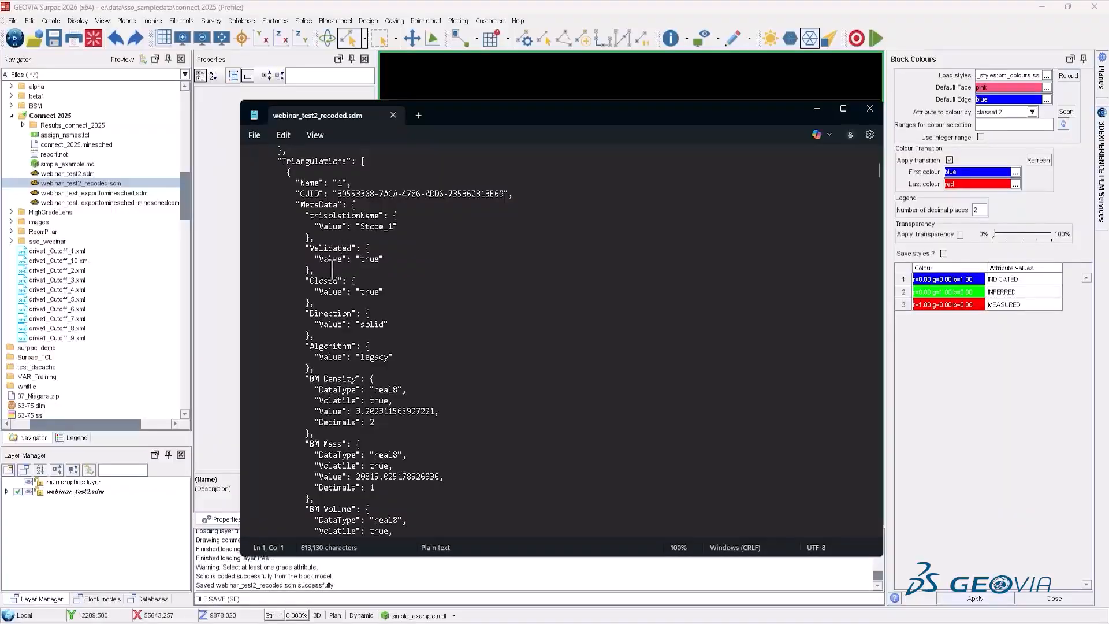
pyautogui.scroll(-15, 321, 302)
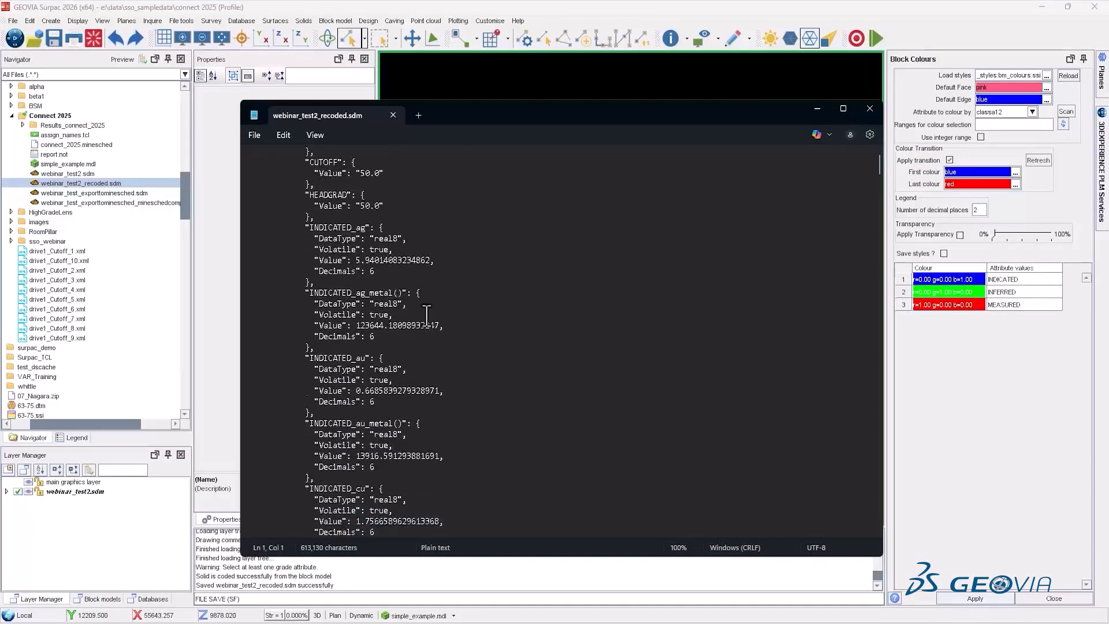
pyautogui.scroll(-9, 477, 316)
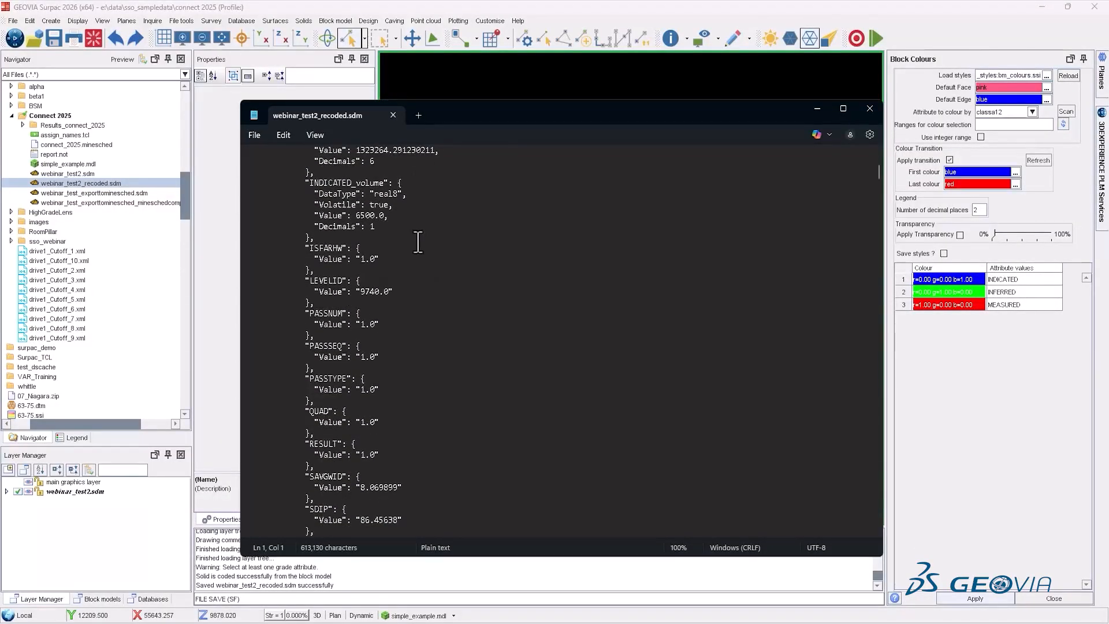
pyautogui.scroll(-4, 400, 267)
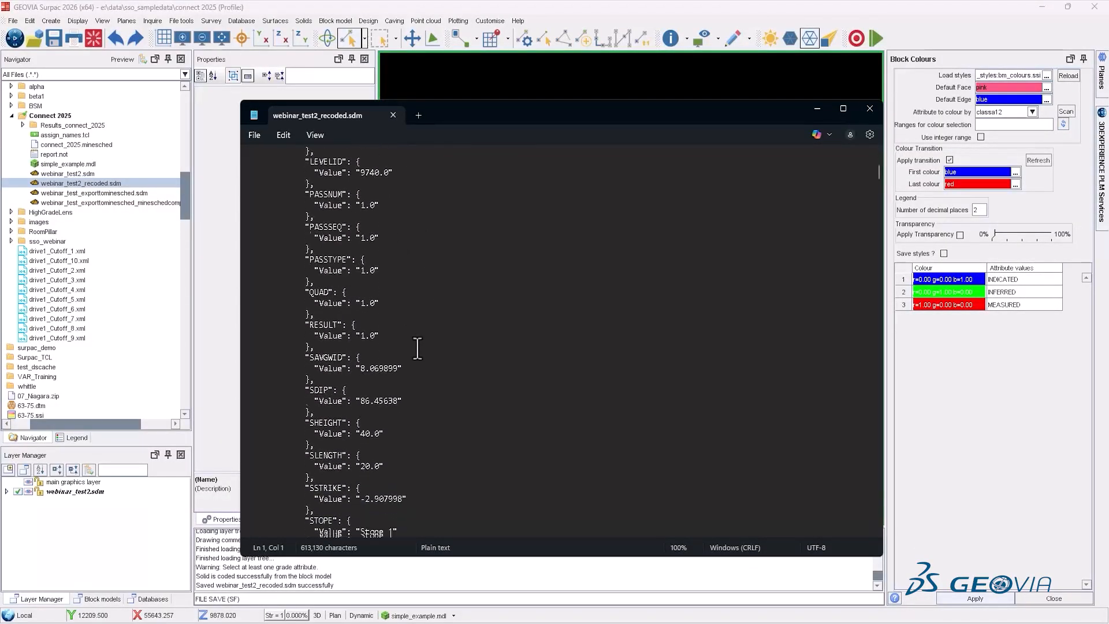
pyautogui.scroll(-4, 420, 354)
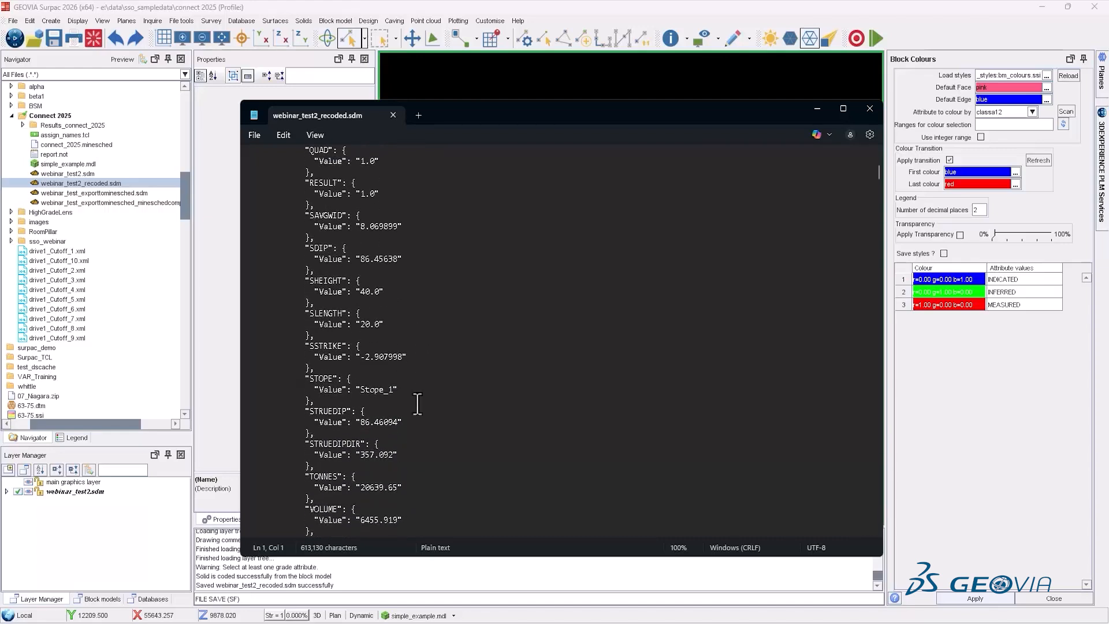
pyautogui.moveTo(321, 402); pyautogui.dragTo(252, 374)
pyautogui.hotkey('ctrl', 'c')
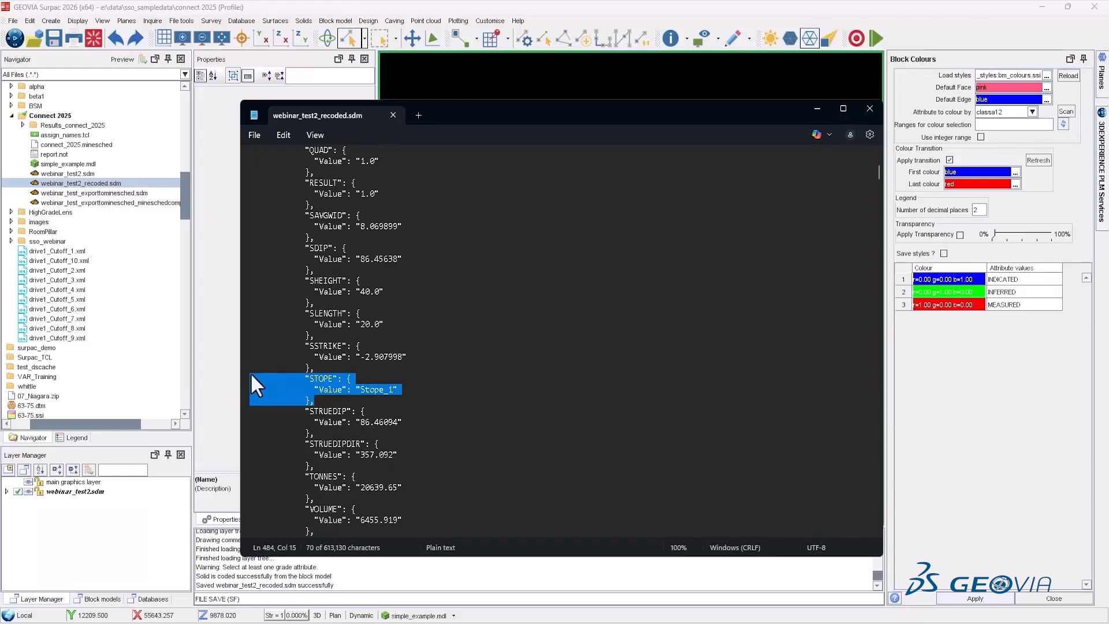
# Step: Paste the copied STOPE block below the Owner entry in the file-level attribute definitions
pyautogui.scroll(15, 481, 370)
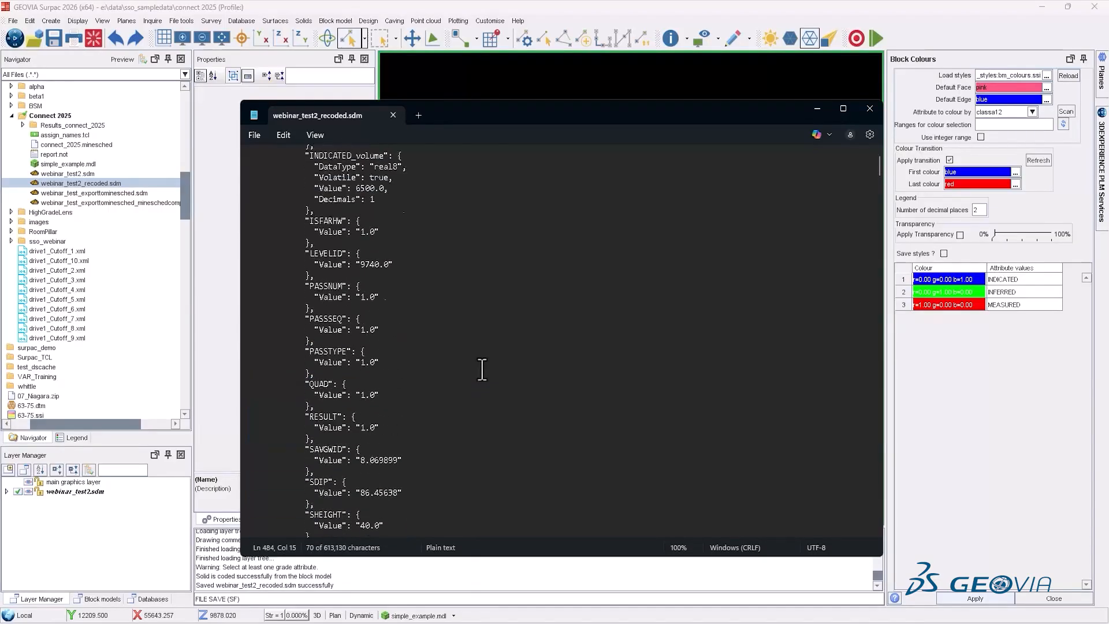
pyautogui.scroll(20, 481, 370)
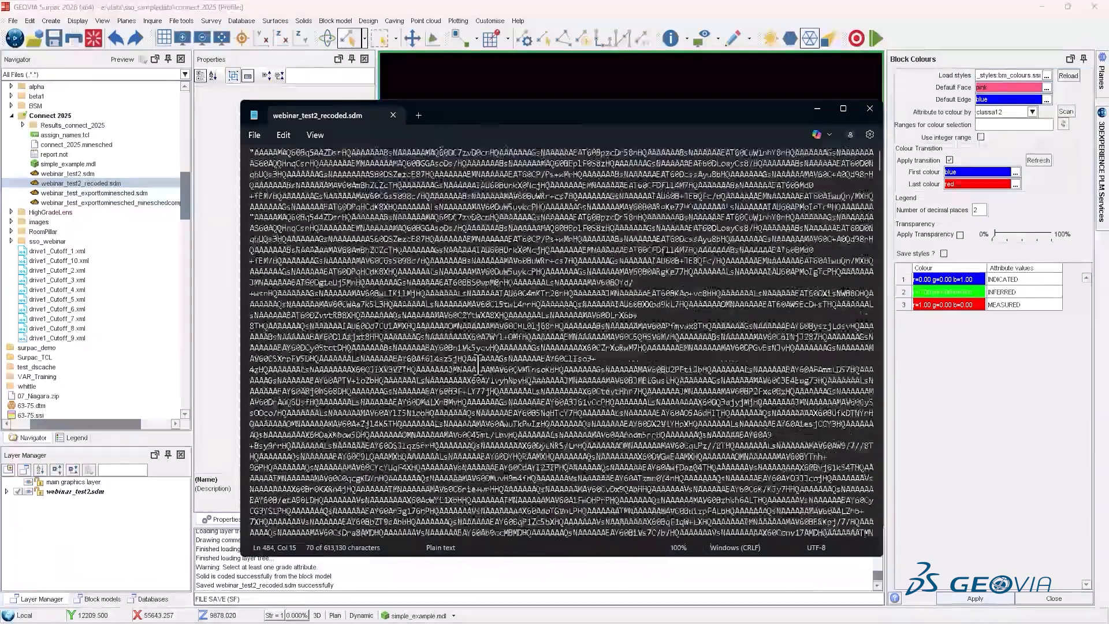
pyautogui.scroll(15, 478, 364)
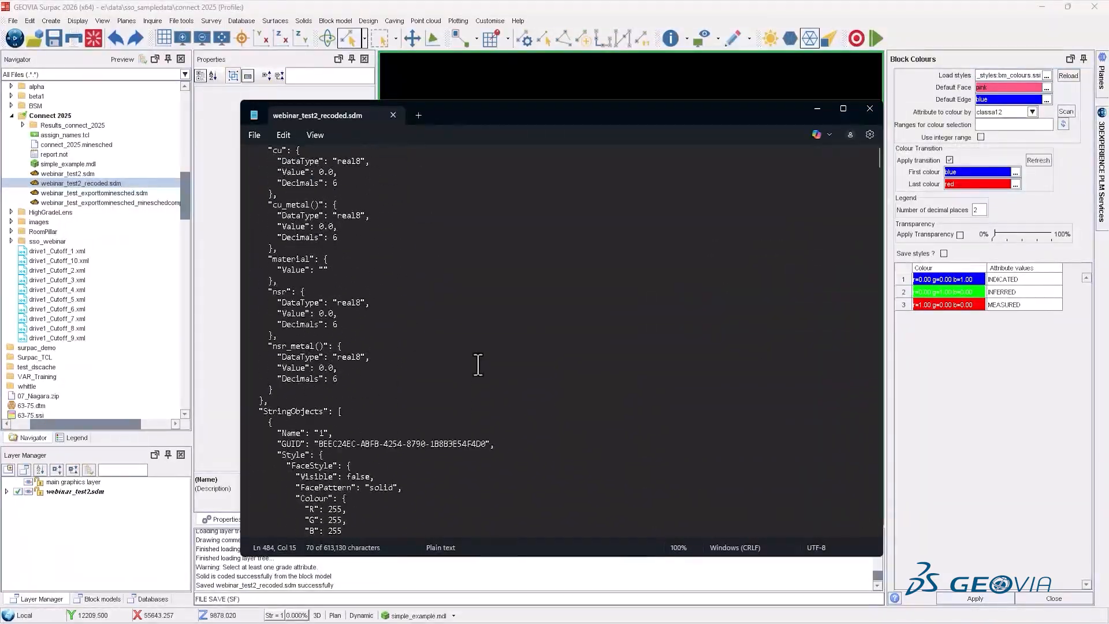
pyautogui.scroll(9, 478, 365)
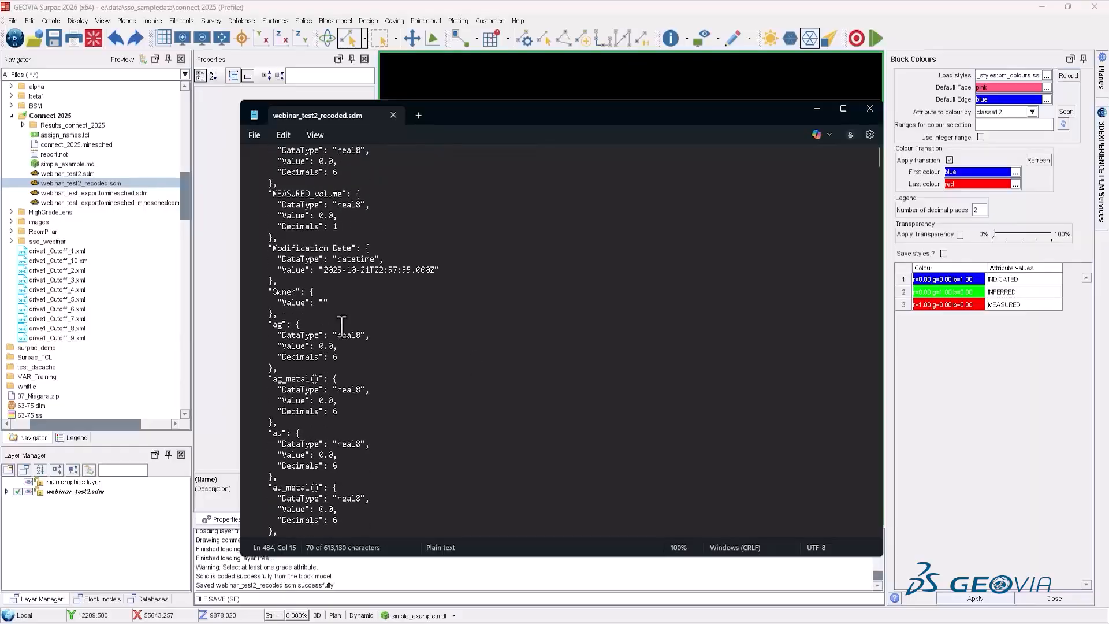
pyautogui.click(312, 313)
pyautogui.press('Return')
pyautogui.hotkey('ctrl', 'v')
# Step: Remove the extra indentation from the pasted STOPE block's three lines, aligning its opening and closing lines with the neighbouring definitions
pyautogui.press('BackSpace')
pyautogui.press('BackSpace')
pyautogui.press('BackSpace')
pyautogui.press('BackSpace')
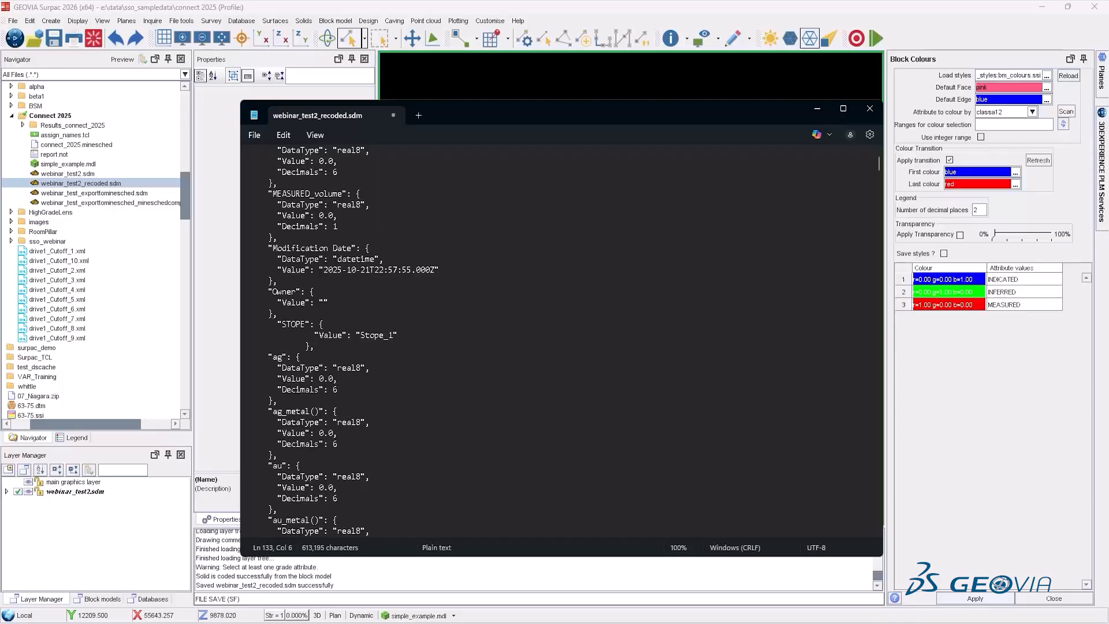
pyautogui.press('Delete')
pyautogui.click(313, 335)
pyautogui.press('BackSpace')
pyautogui.press('BackSpace')
pyautogui.press('BackSpace')
pyautogui.press('BackSpace')
pyautogui.press('BackSpace')
pyautogui.press('BackSpace')
pyautogui.press('BackSpace')
pyautogui.press('BackSpace')
pyautogui.press('BackSpace')
pyautogui.press('BackSpace')
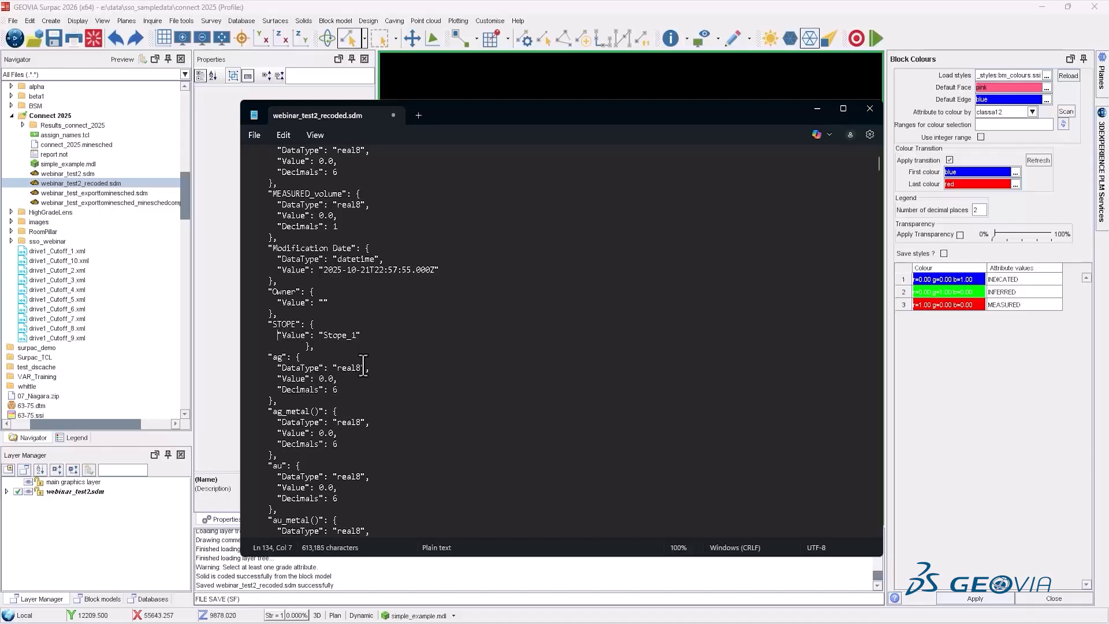
pyautogui.click(305, 346)
pyautogui.press('BackSpace')
pyautogui.press('BackSpace')
pyautogui.press('BackSpace')
pyautogui.press('BackSpace')
pyautogui.press('BackSpace')
pyautogui.press('BackSpace')
pyautogui.press('BackSpace')
pyautogui.press('BackSpace')
# Step: Clear Stope_1 from the new STOPE definition so its value is an empty string, then save and close webinar_test2_recoded.sdm
pyautogui.moveTo(313, 335); pyautogui.dragTo(350, 336)
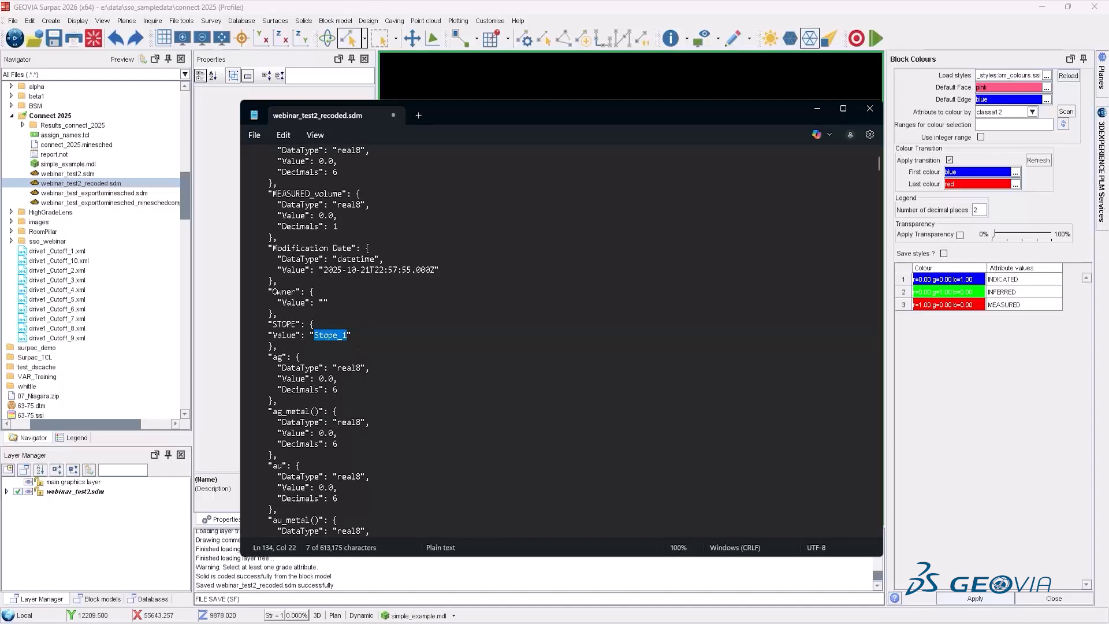
pyautogui.press('BackSpace')
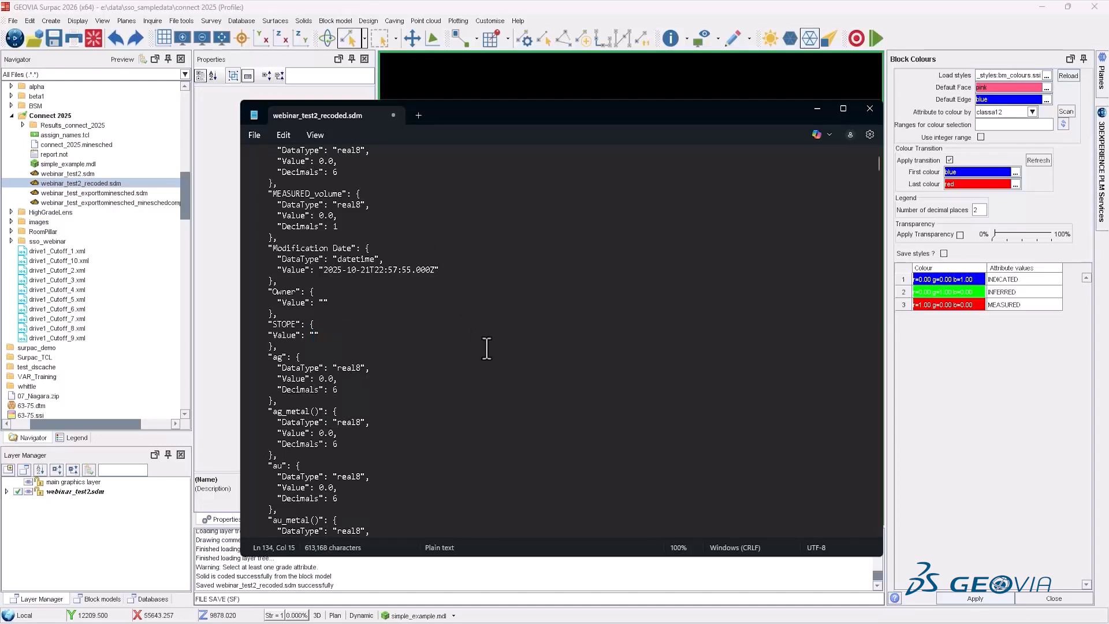
pyautogui.hotkey('ctrl', 's')
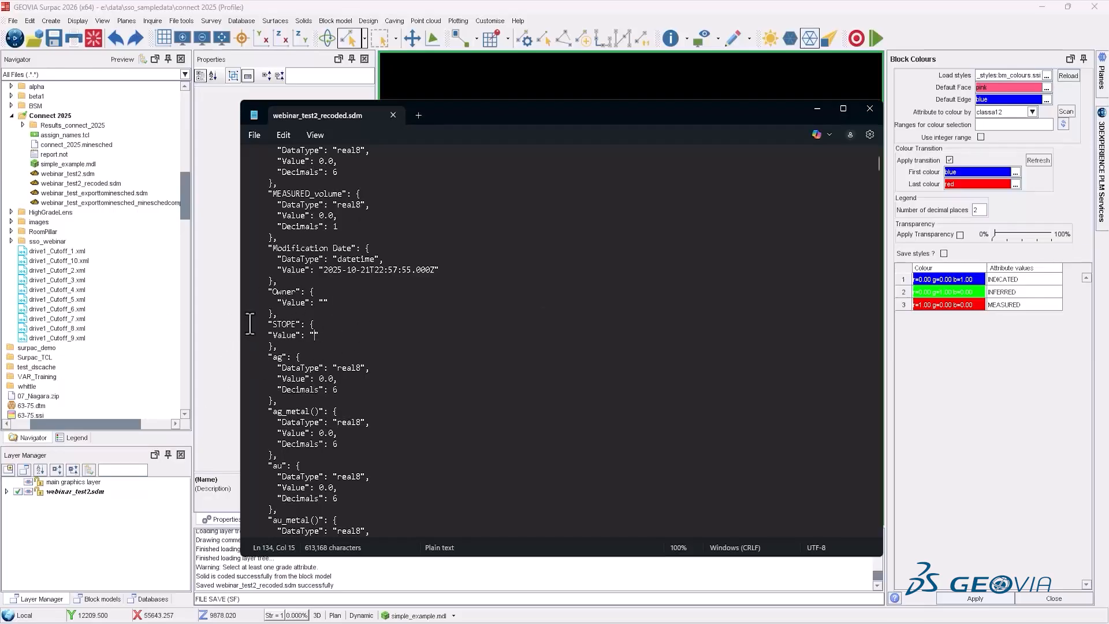
pyautogui.click(869, 108)
# Step: Close the Block Colours settings
pyautogui.moveTo(458, 159); pyautogui.dragTo(425, 195)
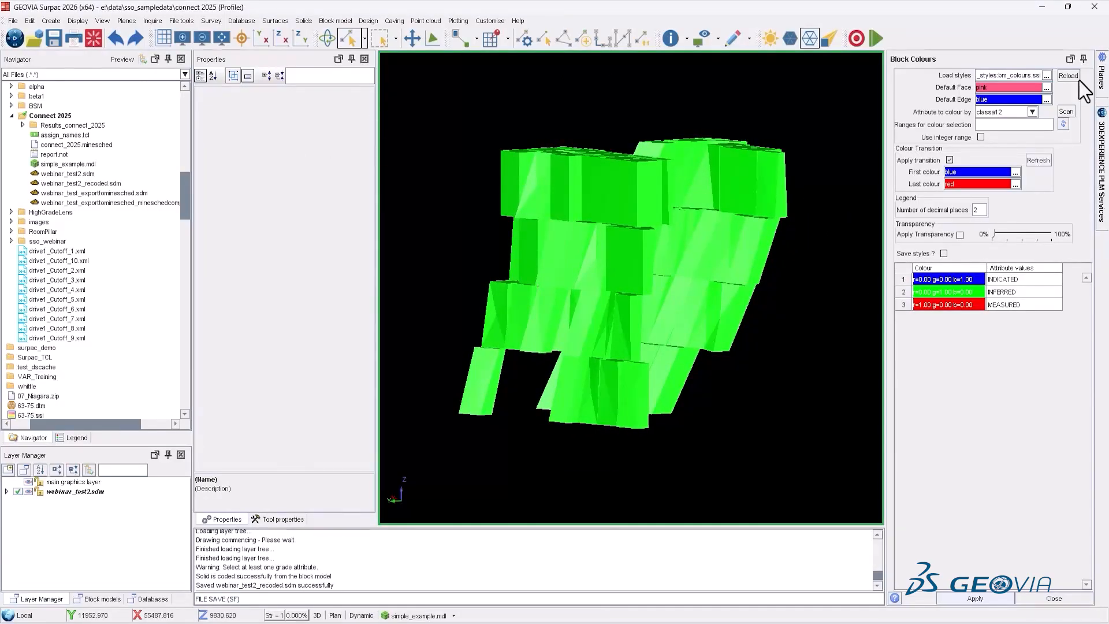
pyautogui.moveTo(756, 325); pyautogui.dragTo(829, 304)
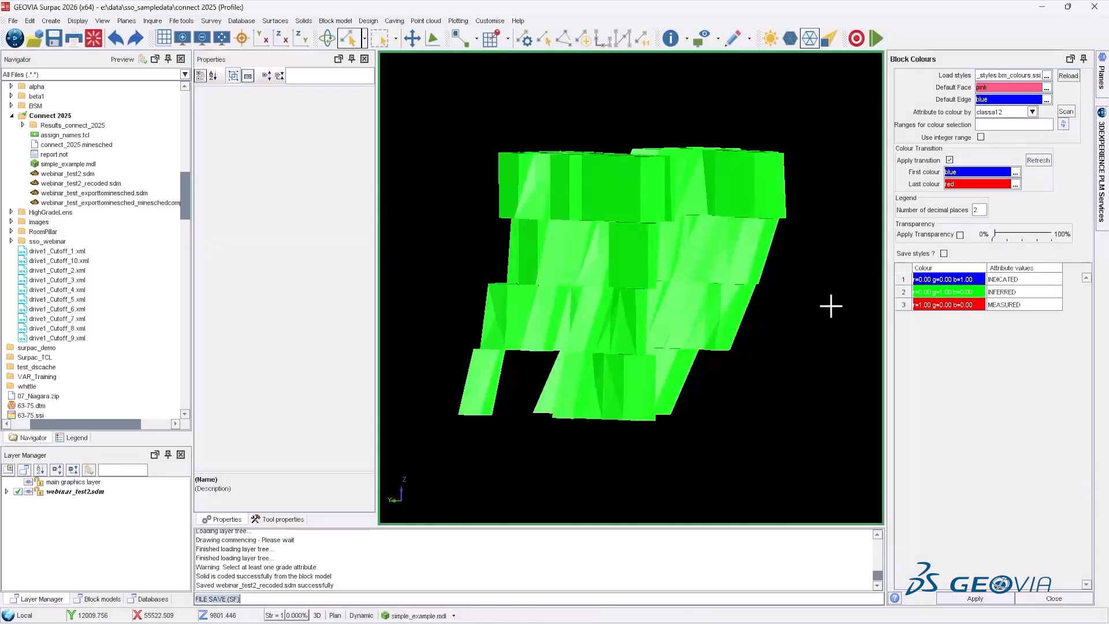
pyautogui.click(1044, 594)
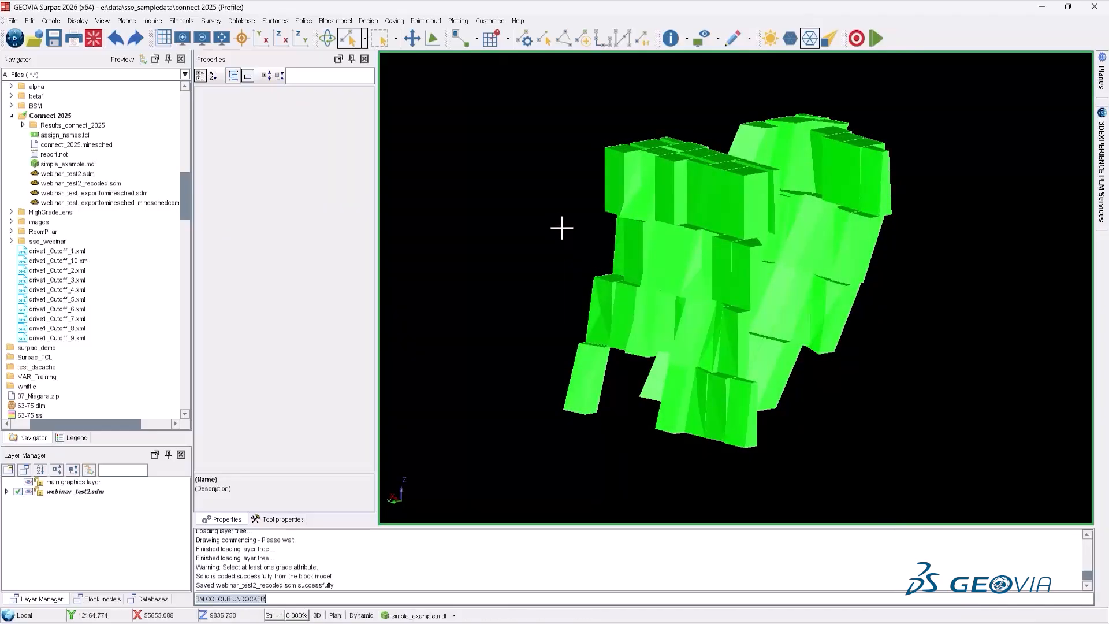
# Step: Review the user data of several individual stopes, including their INDICATED_, MEASURED_, material and nsr attributes, and clear the selection
pyautogui.click(744, 184)
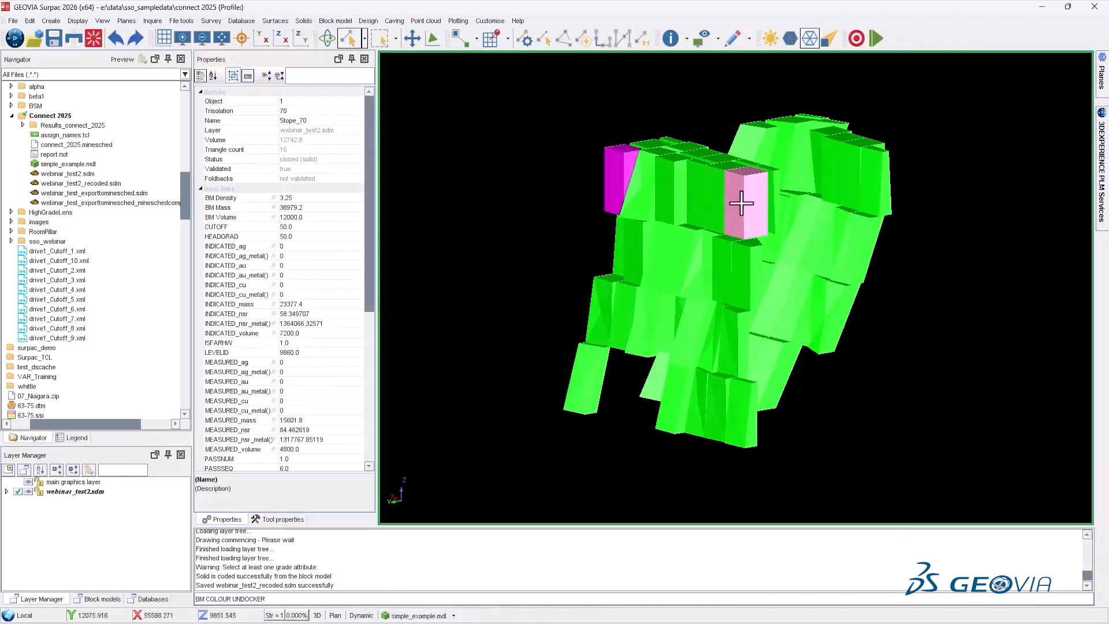
pyautogui.scroll(-5, 329, 370)
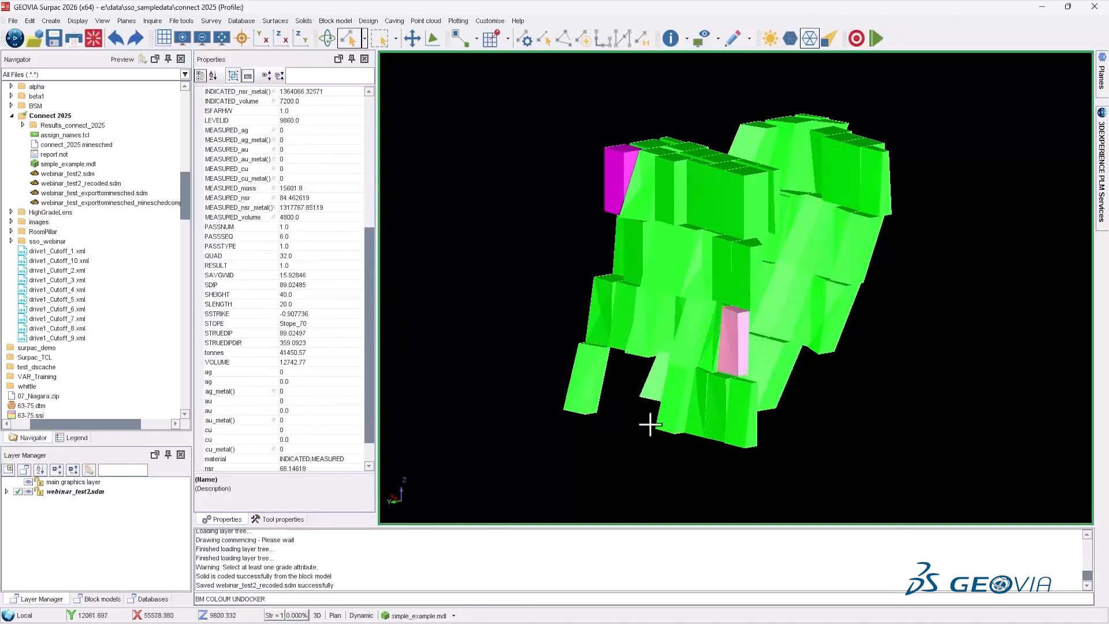
pyautogui.click(669, 268)
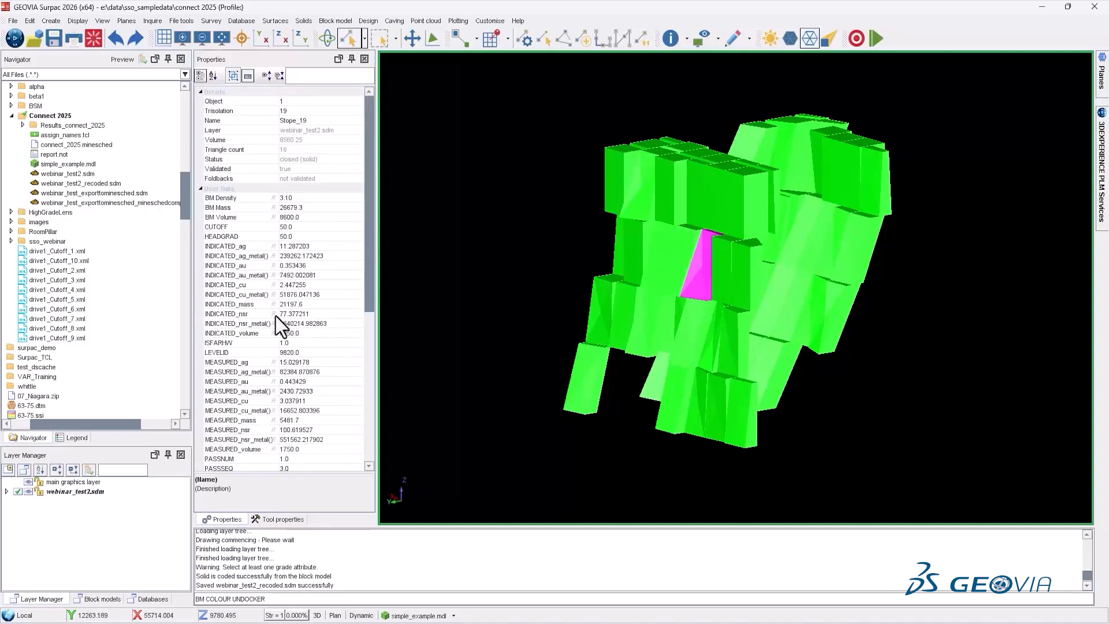
pyautogui.scroll(-9, 276, 317)
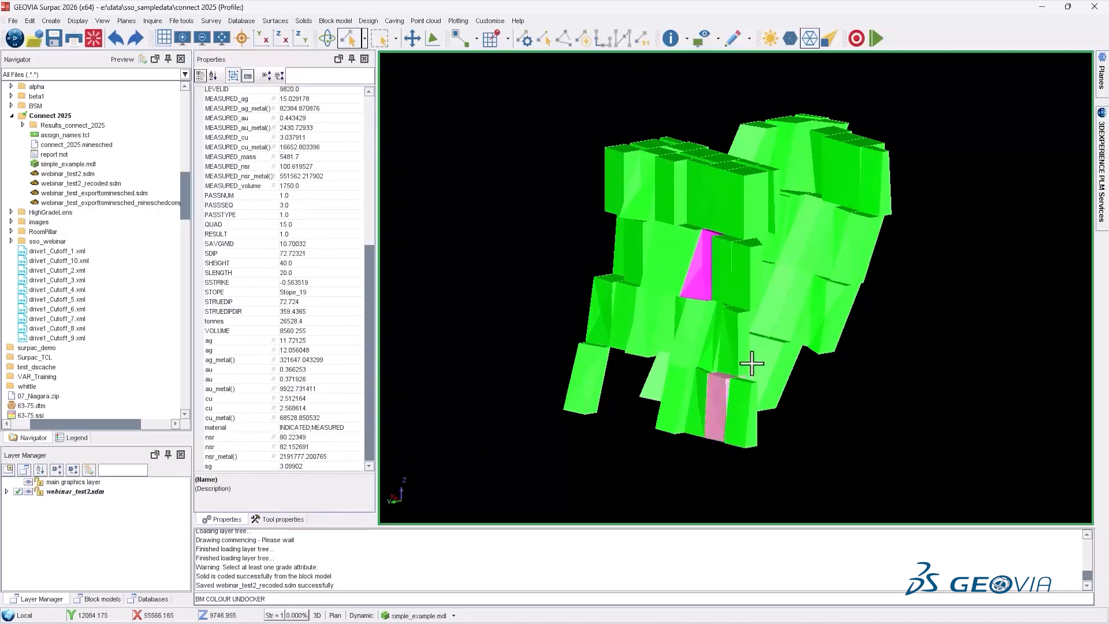
pyautogui.click(834, 318)
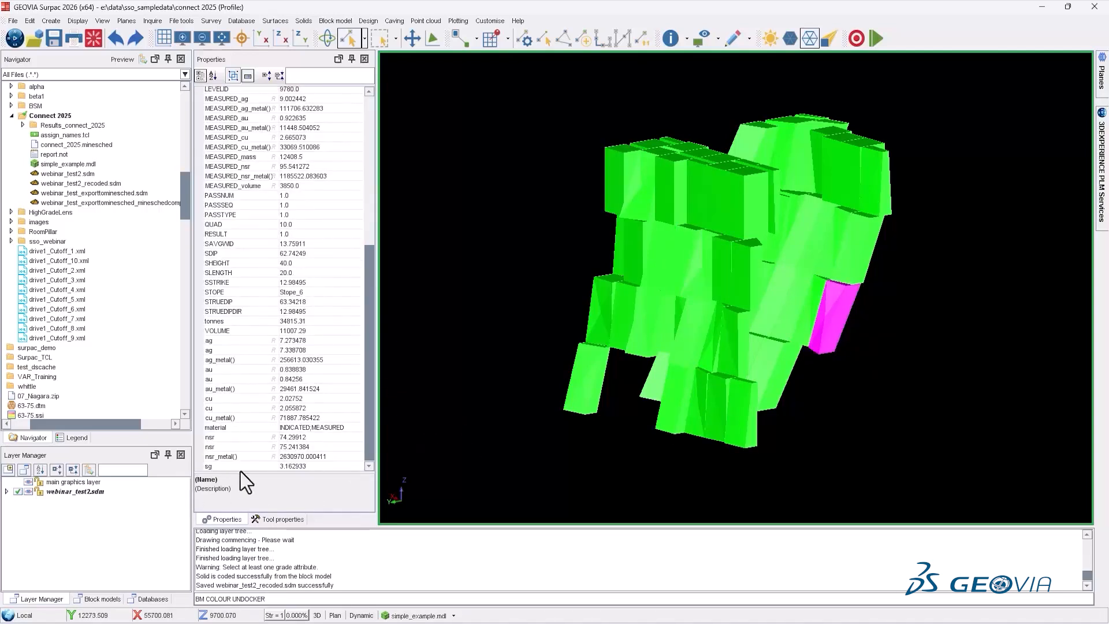
pyautogui.click(797, 248)
pyautogui.scroll(-9, 297, 393)
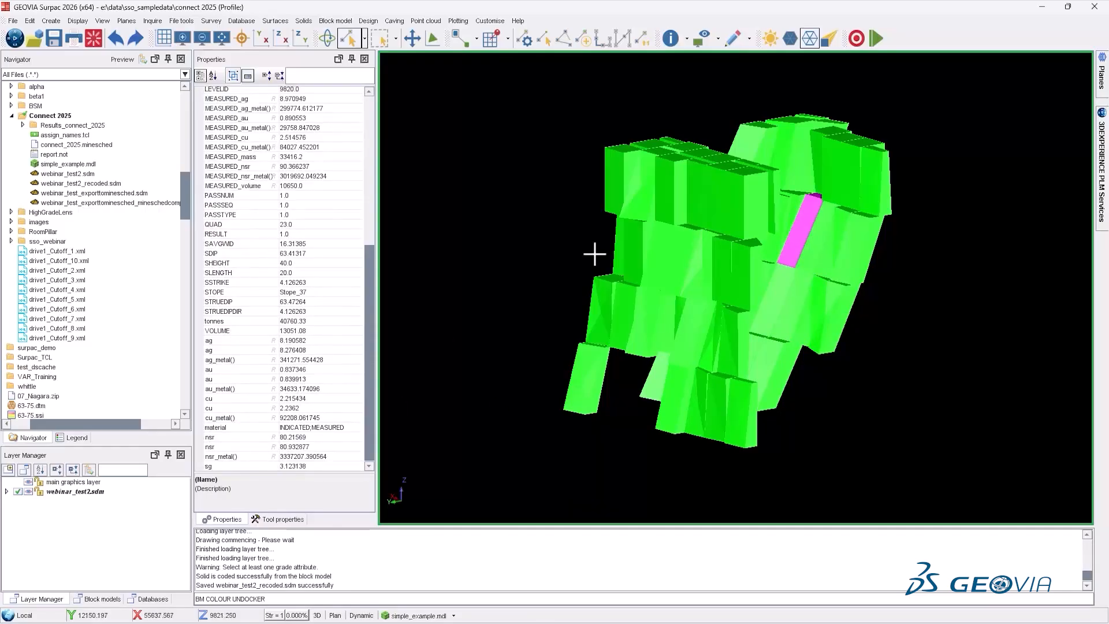
pyautogui.moveTo(547, 228); pyautogui.dragTo(545, 223)
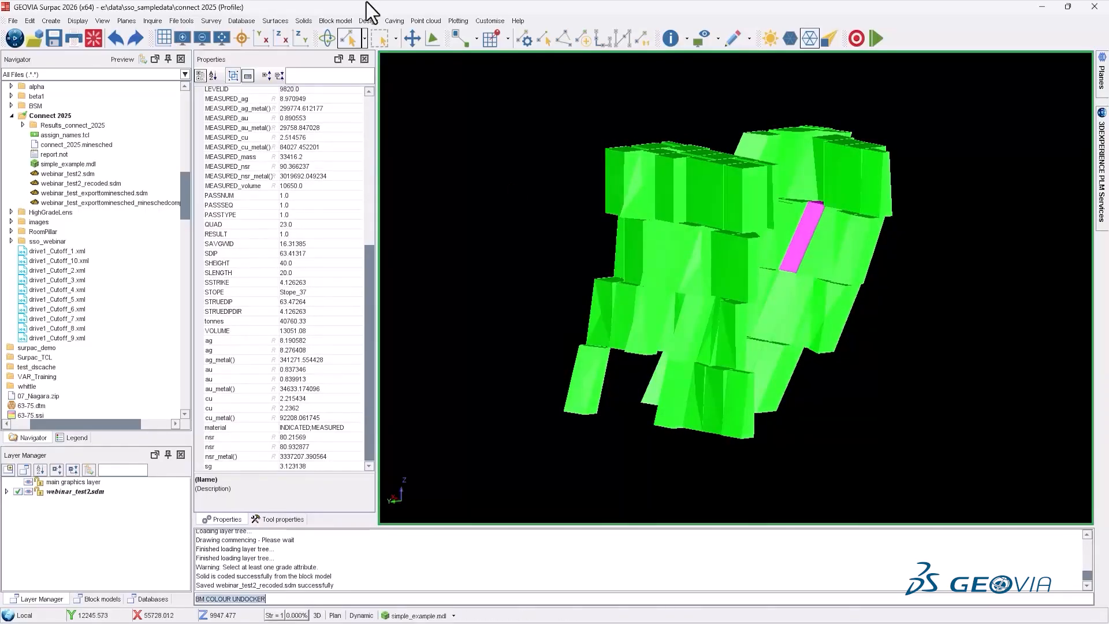
pyautogui.click(465, 128)
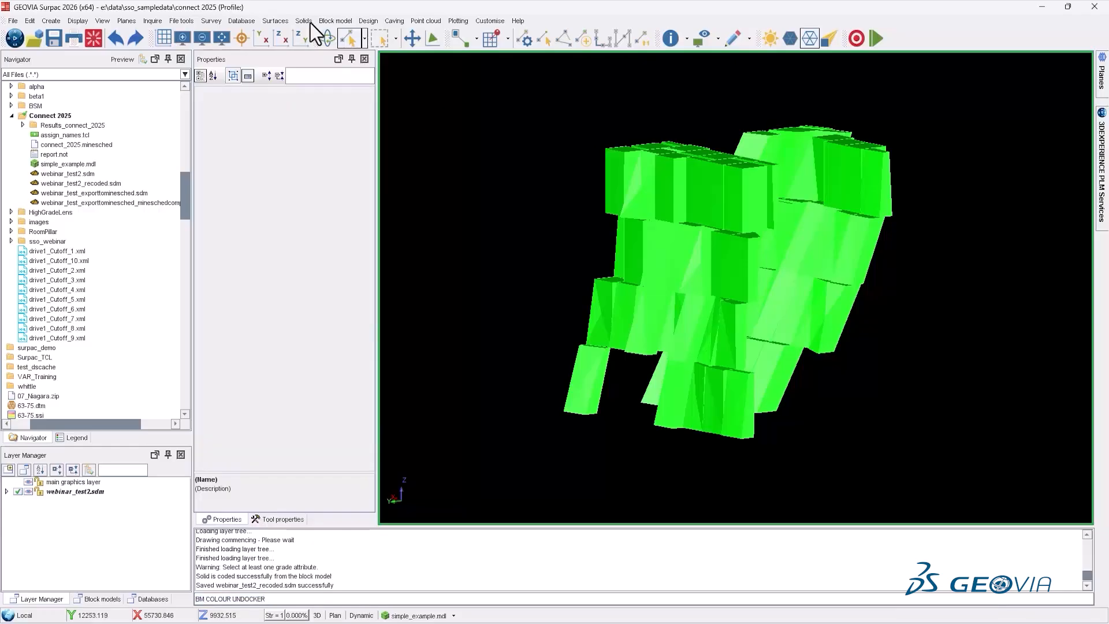
# Step: Start the Classify SDM function with webinar_test2.sdm as the input file and load its attributes
pyautogui.click(306, 22)
pyautogui.moveTo(319, 101)
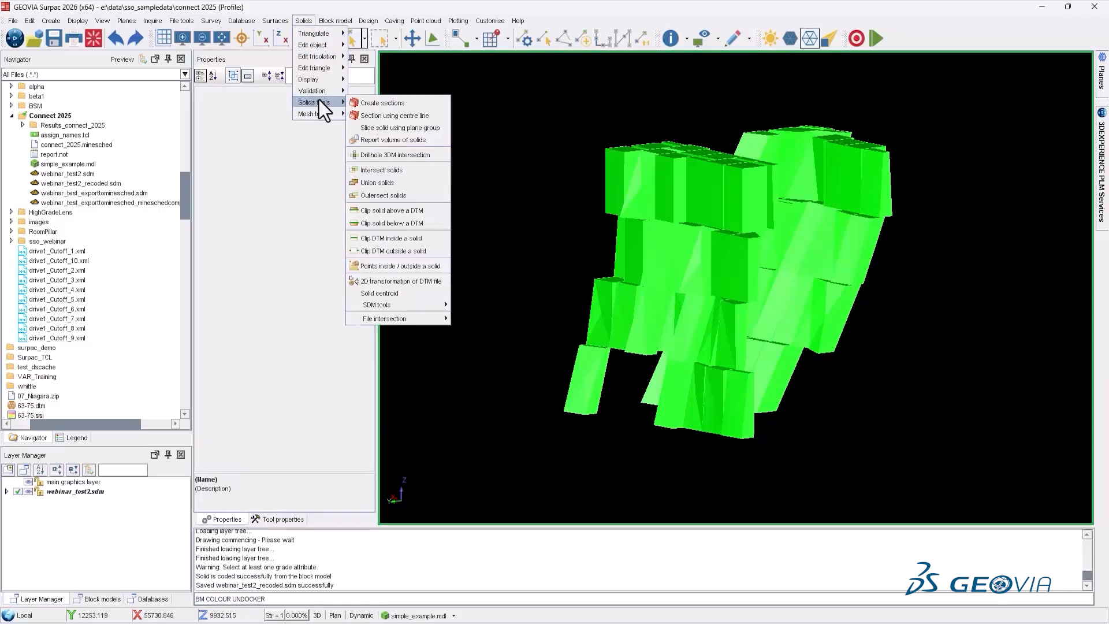
pyautogui.moveTo(446, 308)
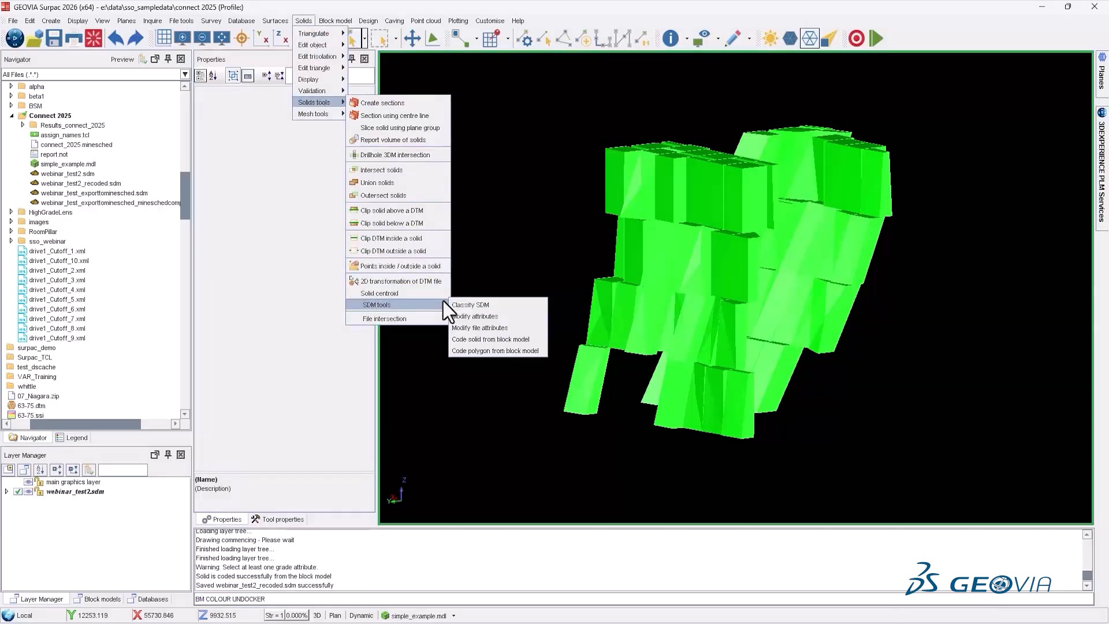
pyautogui.click(508, 304)
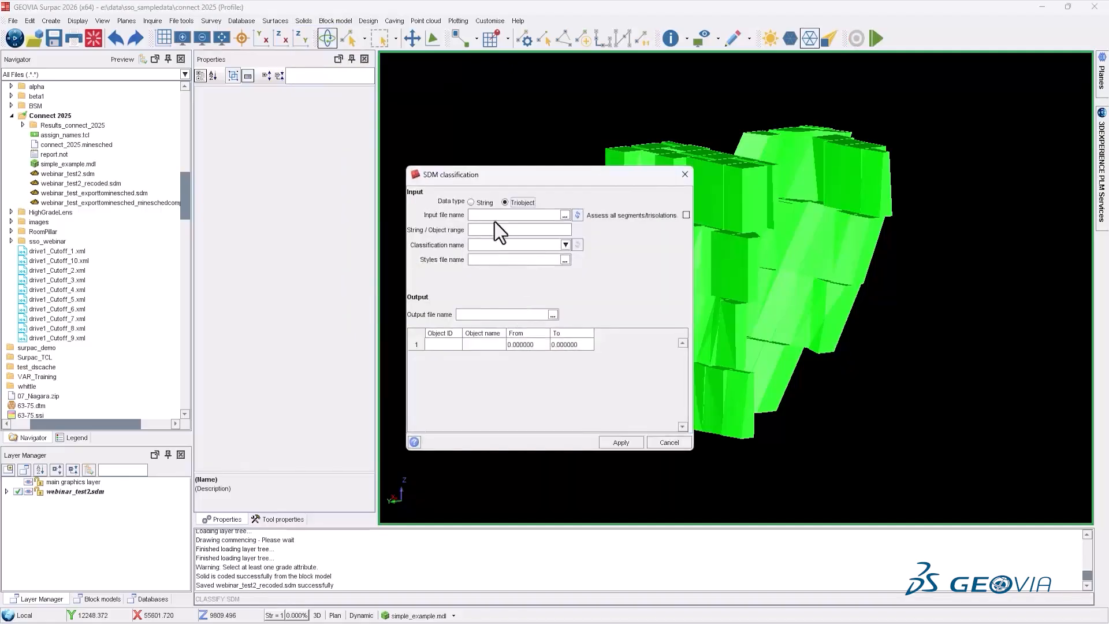
pyautogui.click(565, 215)
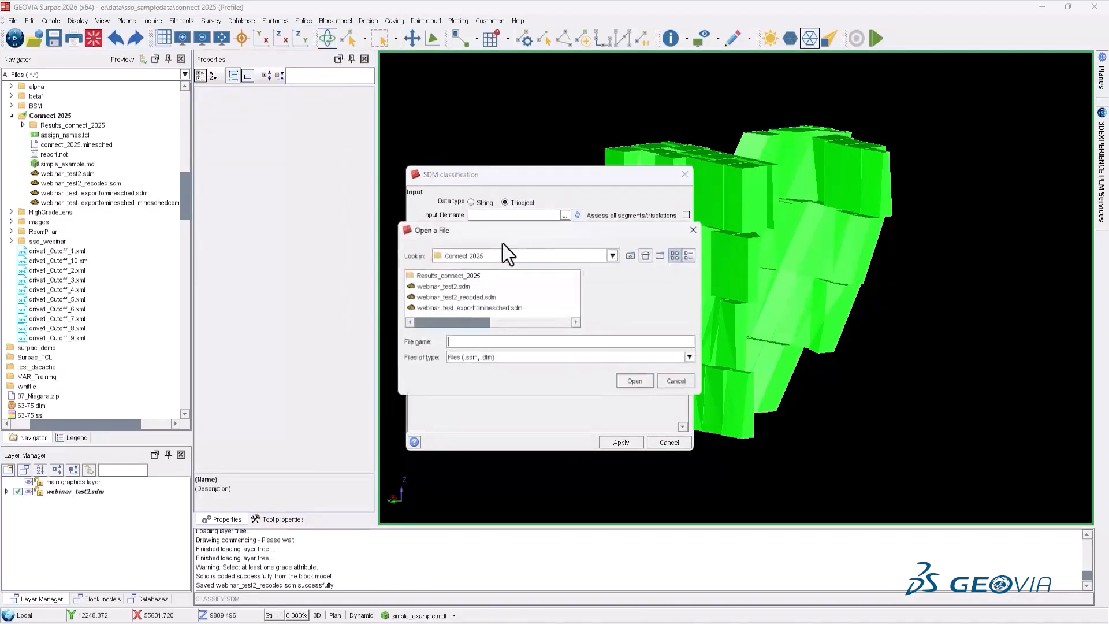
pyautogui.doubleClick(441, 285)
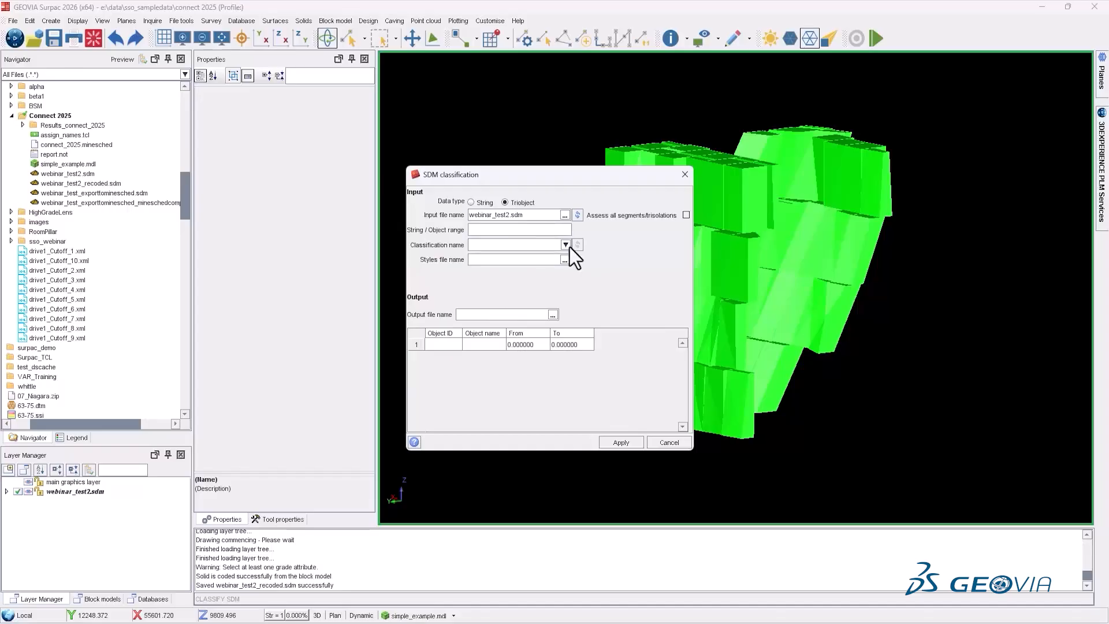
pyautogui.click(576, 216)
# Step: Choose nsr as the classification attribute
pyautogui.click(542, 248)
pyautogui.click(564, 245)
pyautogui.scroll(-5, 536, 287)
pyautogui.scroll(-1, 534, 280)
pyautogui.click(515, 317)
# Step: Leave the styles file blank and name the classification output file webinar_test2_classified
pyautogui.click(479, 259)
pyautogui.press('Tab')
pyautogui.write('webinar_test2_classig')
pyautogui.press('BackSpace')
pyautogui.press('BackSpace')
pyautogui.press('BackSpace')
pyautogui.press('BackSpace')
# Step: Define the first classification range as object 1, named LG, from 0 to 50
pyautogui.click(438, 341)
pyautogui.write('1')
pyautogui.press('Tab')
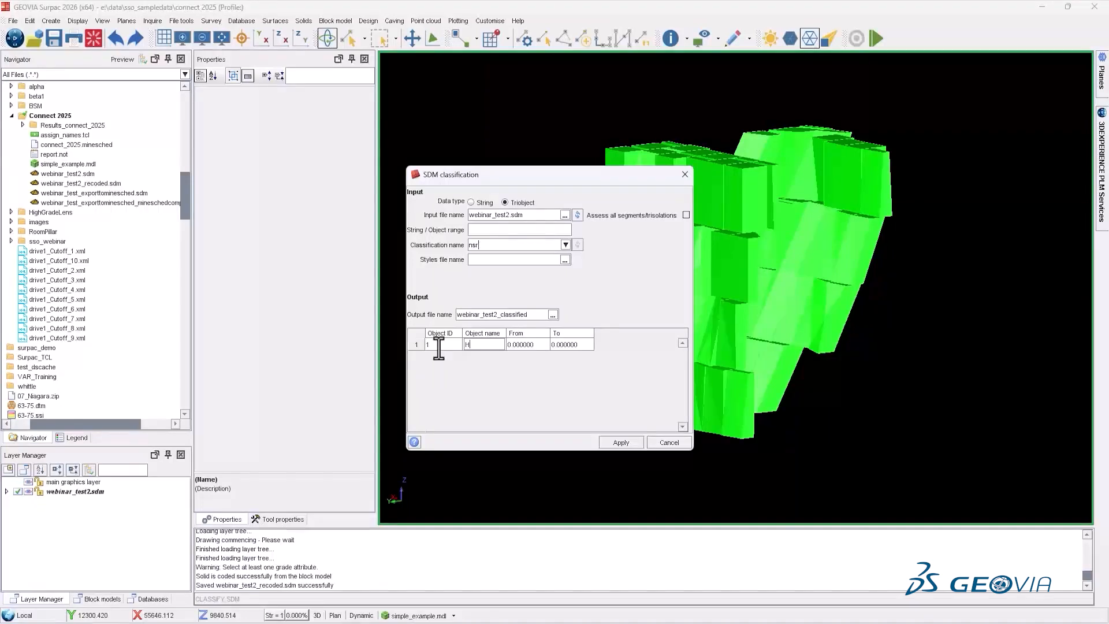
pyautogui.press('Tab')
pyautogui.hotkey('shift', 'Tab')
pyautogui.write('LG')
pyautogui.press('Tab')
pyautogui.press('Tab')
pyautogui.write('5')
pyautogui.press('Tab')
pyautogui.press('Tab')
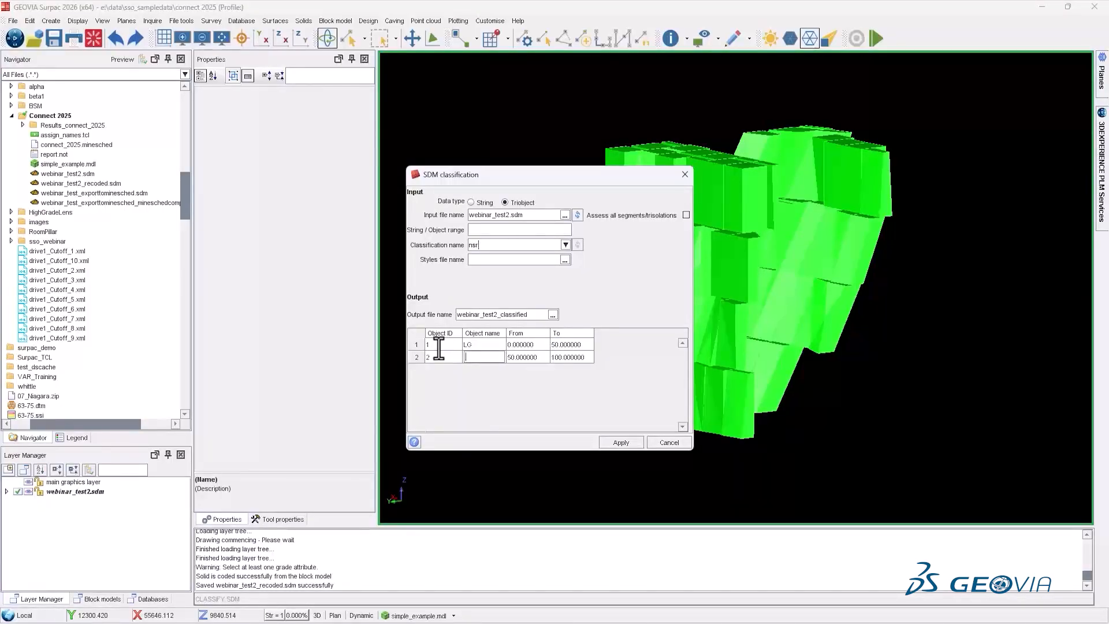
# Step: Define the second classification range as MG, from 50 to 75
pyautogui.write('MG')
pyautogui.press('Tab')
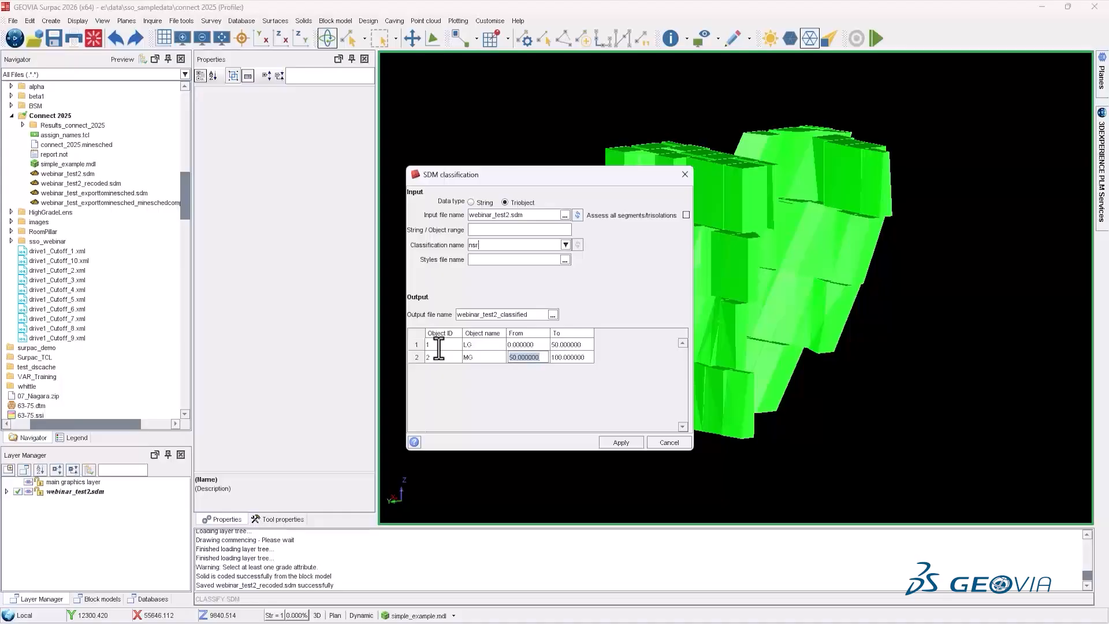
pyautogui.press('Tab')
pyautogui.write('75')
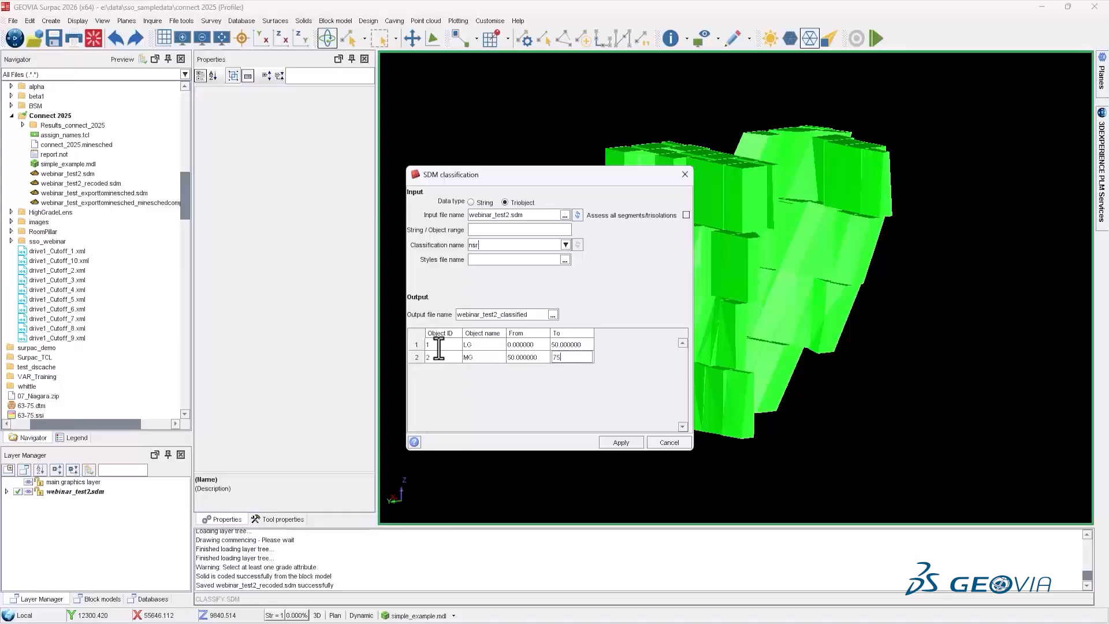
# Step: Add a third classification range as object 3, named HG, from 75 to 9999, and run the classification
pyautogui.press('Tab')
pyautogui.write('3')
pyautogui.press('Tab')
pyautogui.write('HG')
pyautogui.press('Tab')
pyautogui.press('Tab')
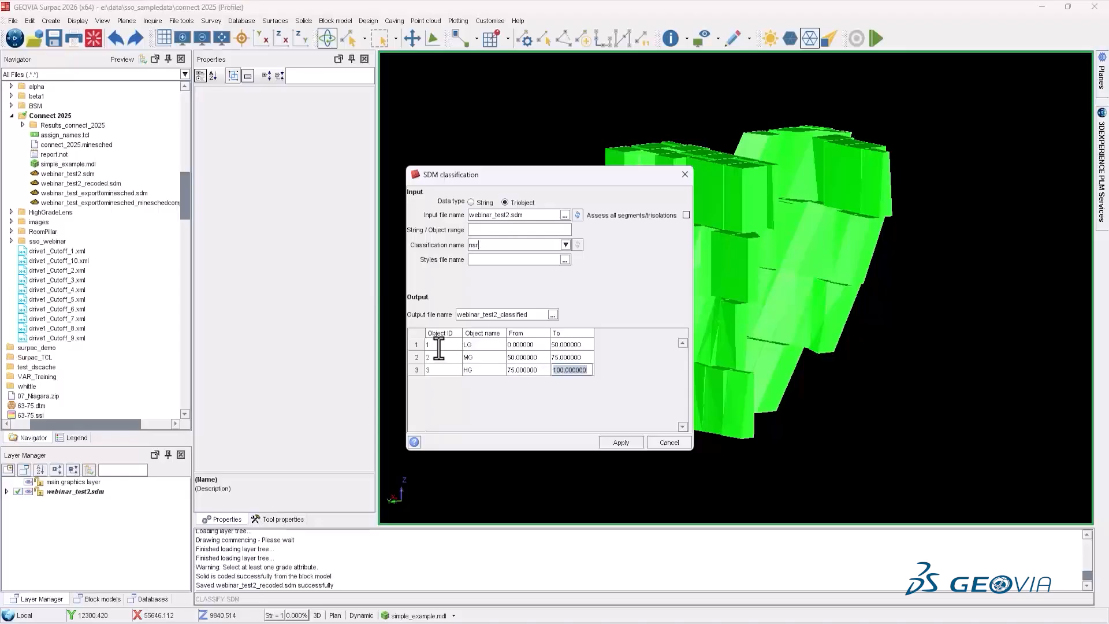
pyautogui.write('9999')
pyautogui.click(621, 442)
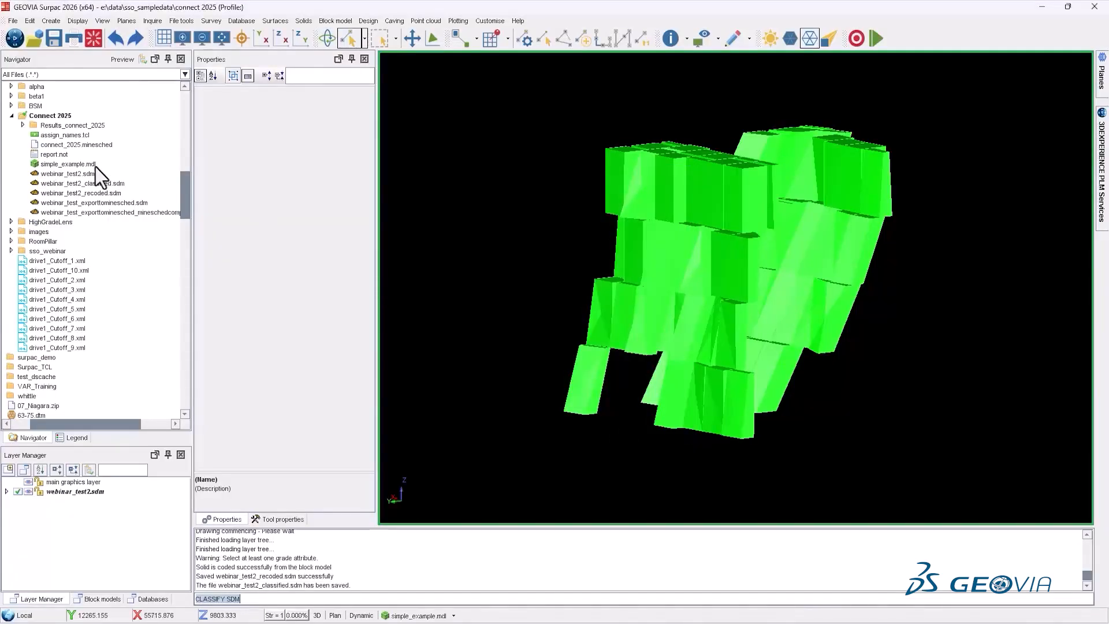
# Step: Reset the graphics and load webinar_test2_classified.sdm into the viewport
pyautogui.click(87, 36)
pyautogui.moveTo(104, 183); pyautogui.dragTo(553, 183)
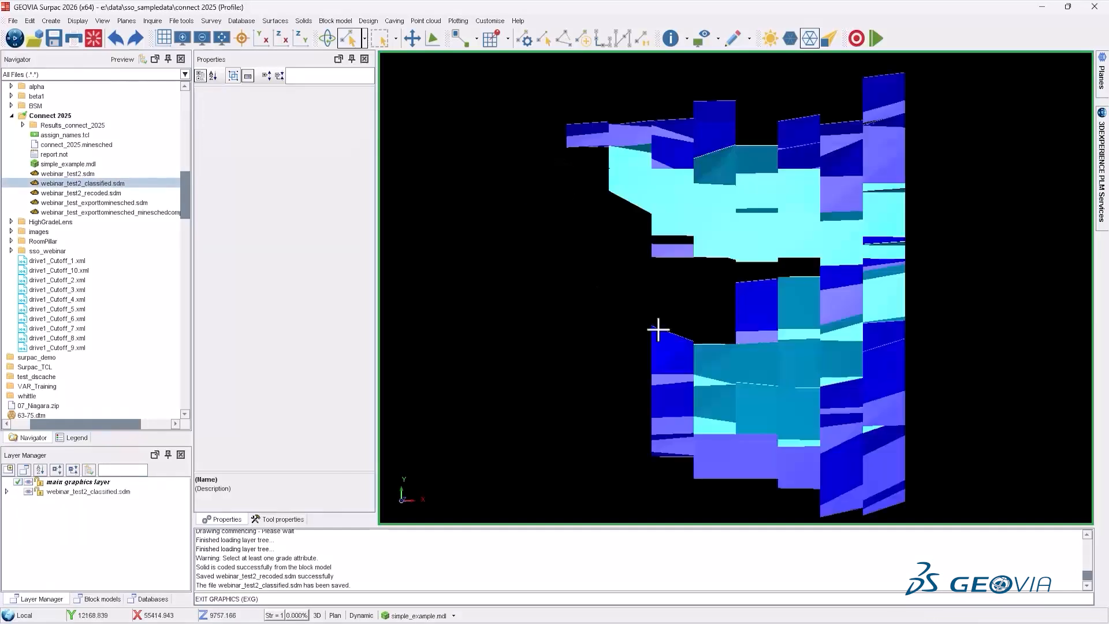
pyautogui.moveTo(658, 329); pyautogui.dragTo(624, 153)
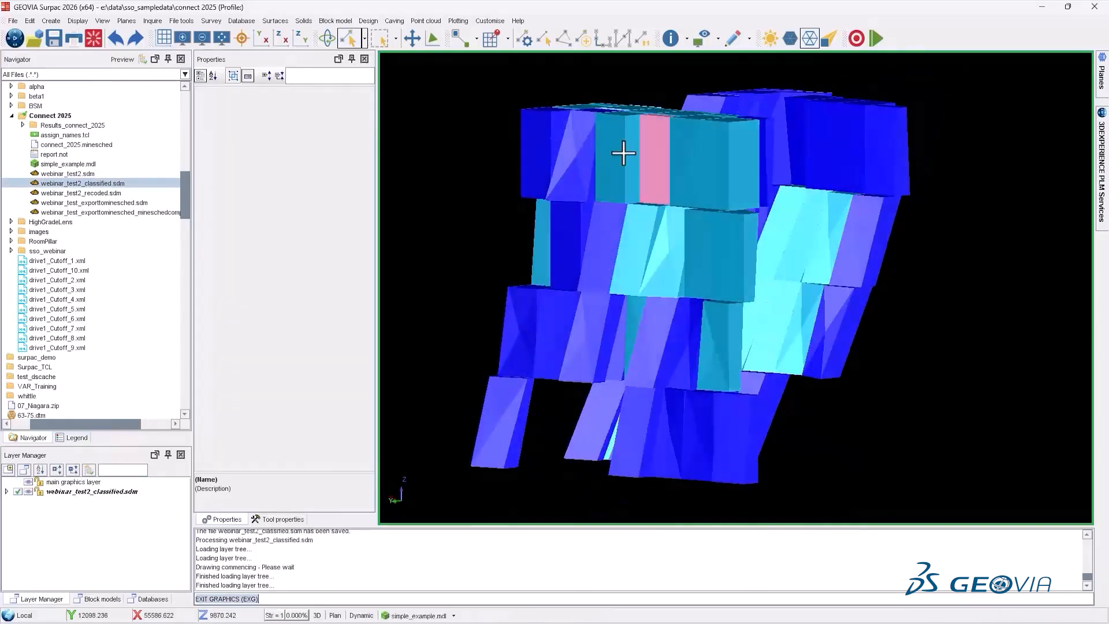
# Step: Check the object number and nsr attribute of several differently coloured stopes in the upper level of the classified solids
pyautogui.click(579, 163)
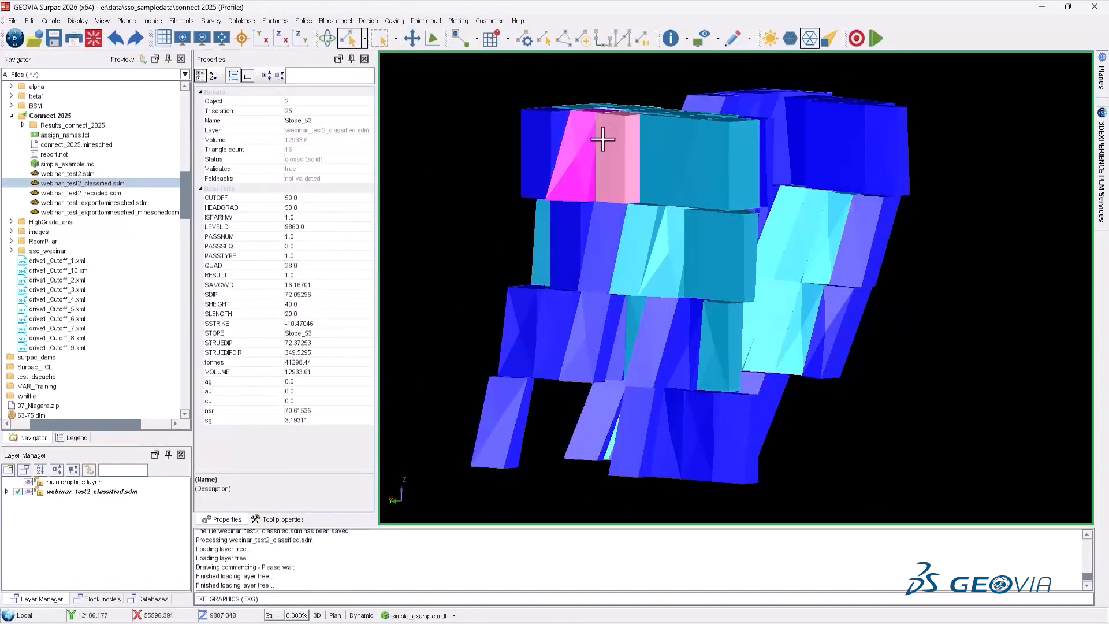
pyautogui.click(628, 151)
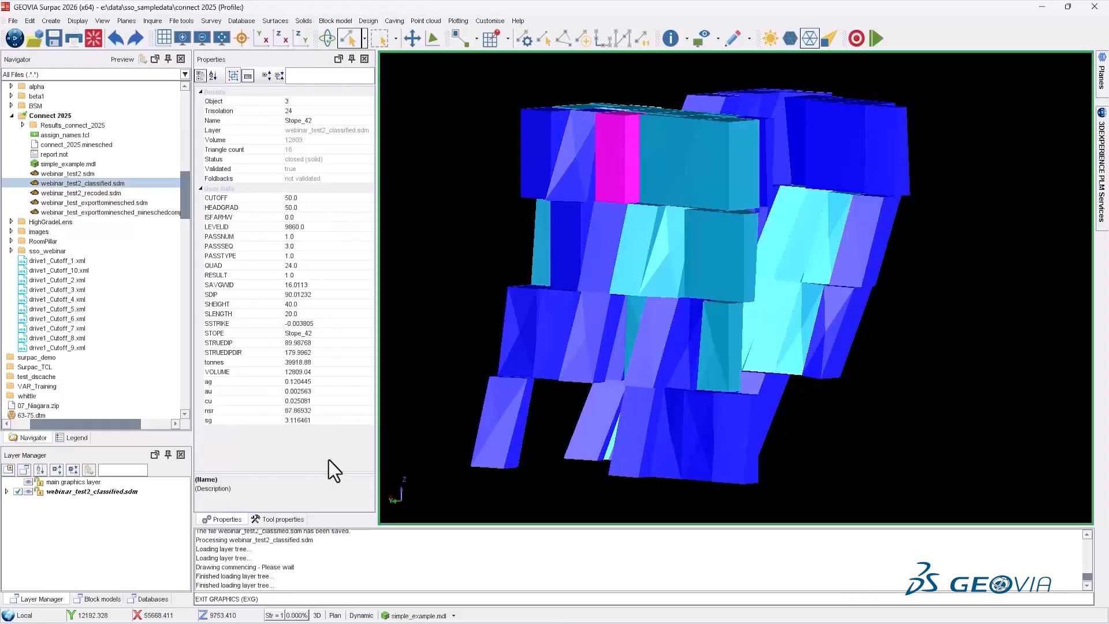
pyautogui.moveTo(470, 264)
pyautogui.mouseDown()
pyautogui.moveTo(404, 262)
pyautogui.moveTo(440, 240)
pyautogui.moveTo(579, 263)
pyautogui.moveTo(470, 257)
pyautogui.moveTo(480, 257)
pyautogui.mouseUp()
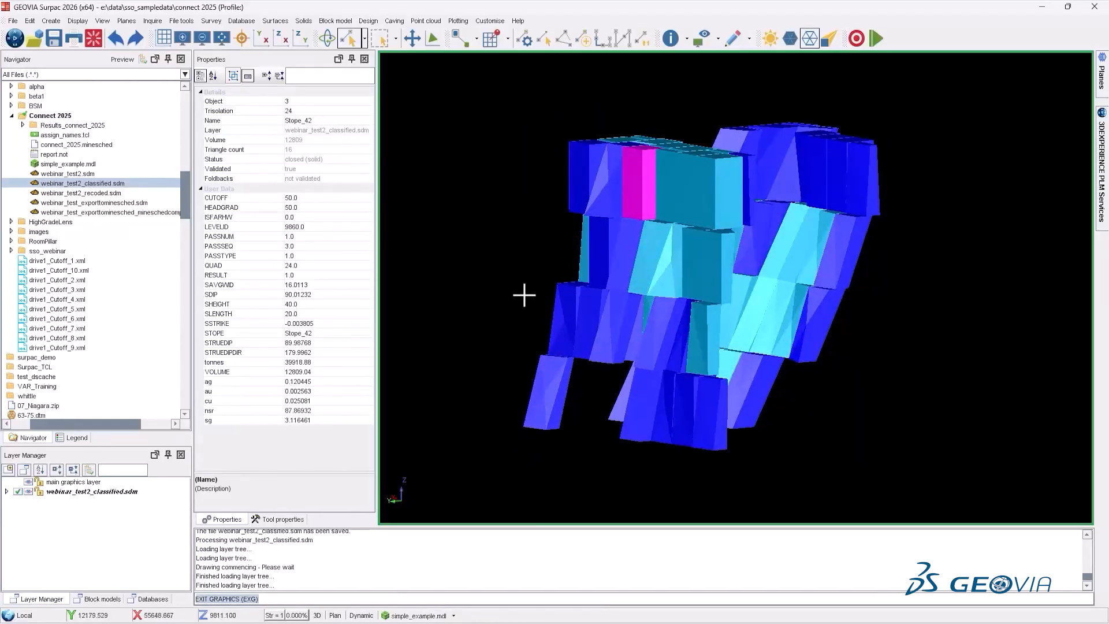
pyautogui.scroll(1, 518, 292)
pyautogui.moveTo(549, 300); pyautogui.dragTo(533, 295)
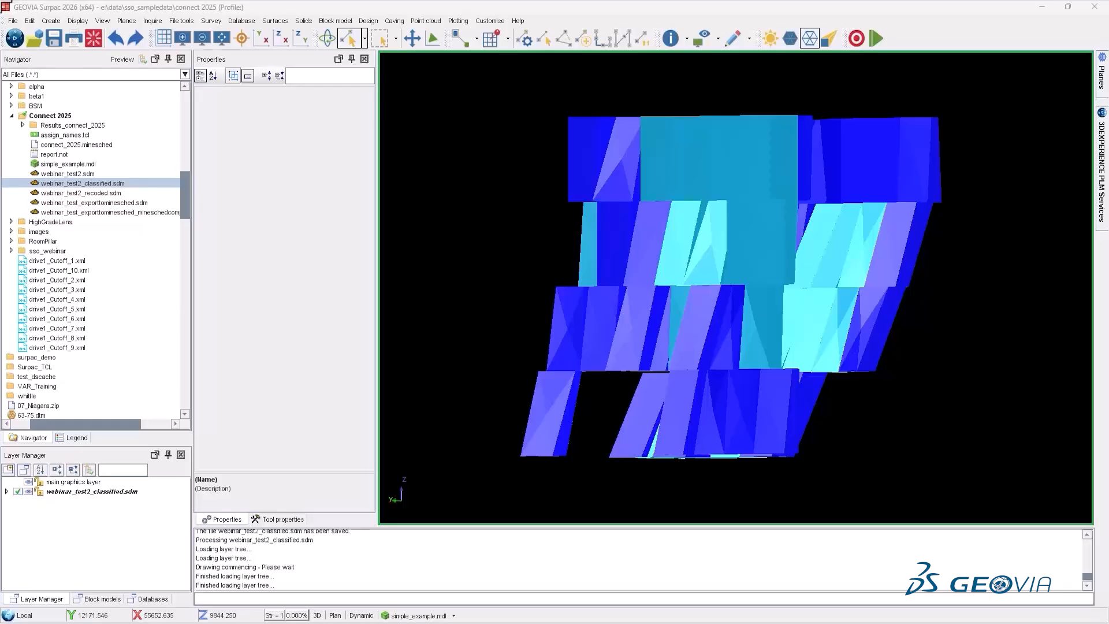
pyautogui.click(569, 154)
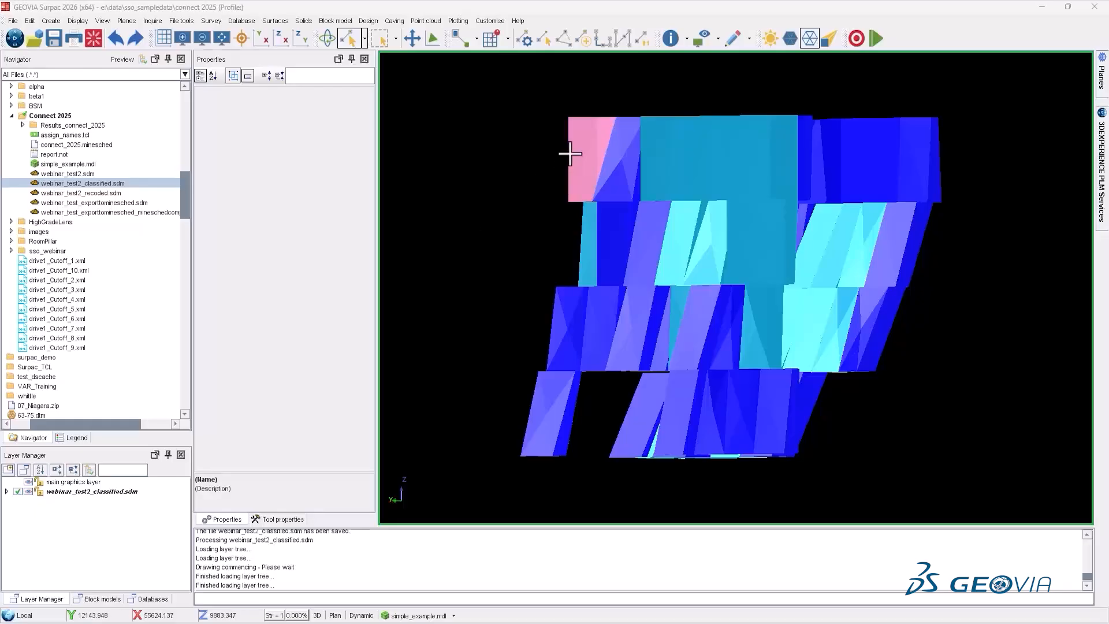
pyautogui.click(569, 153)
pyautogui.click(303, 21)
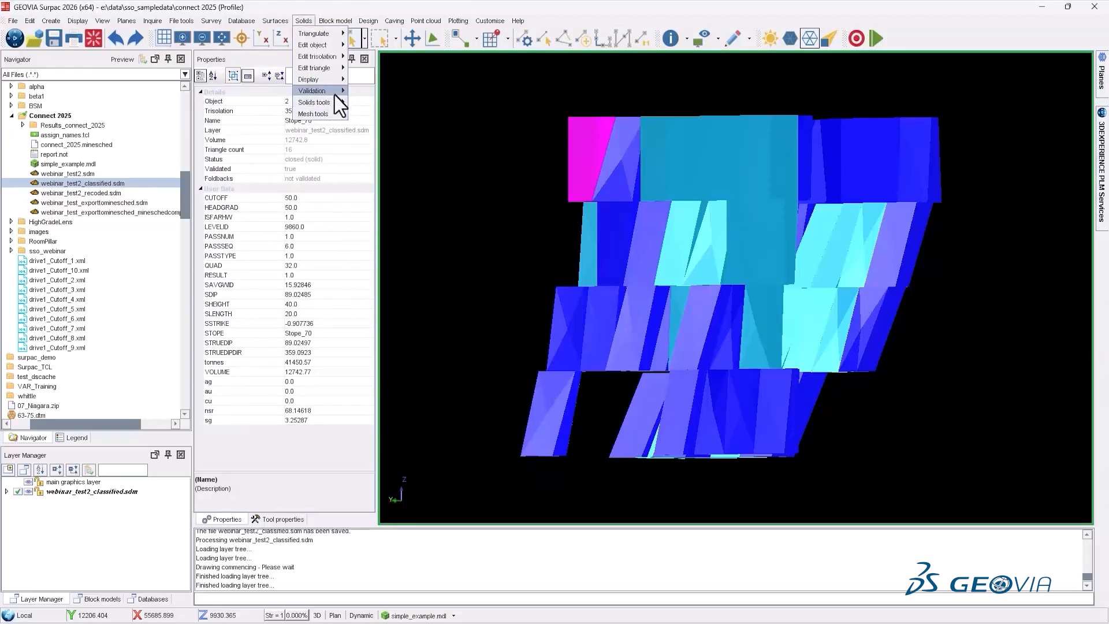
pyautogui.moveTo(341, 102)
pyautogui.moveTo(404, 304)
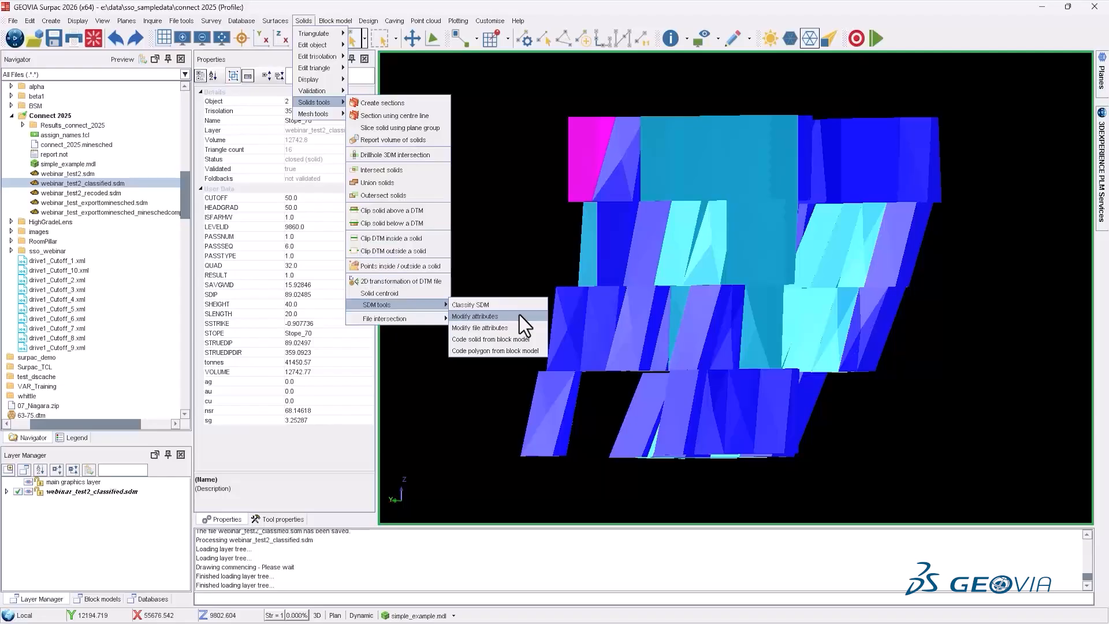
pyautogui.click(507, 316)
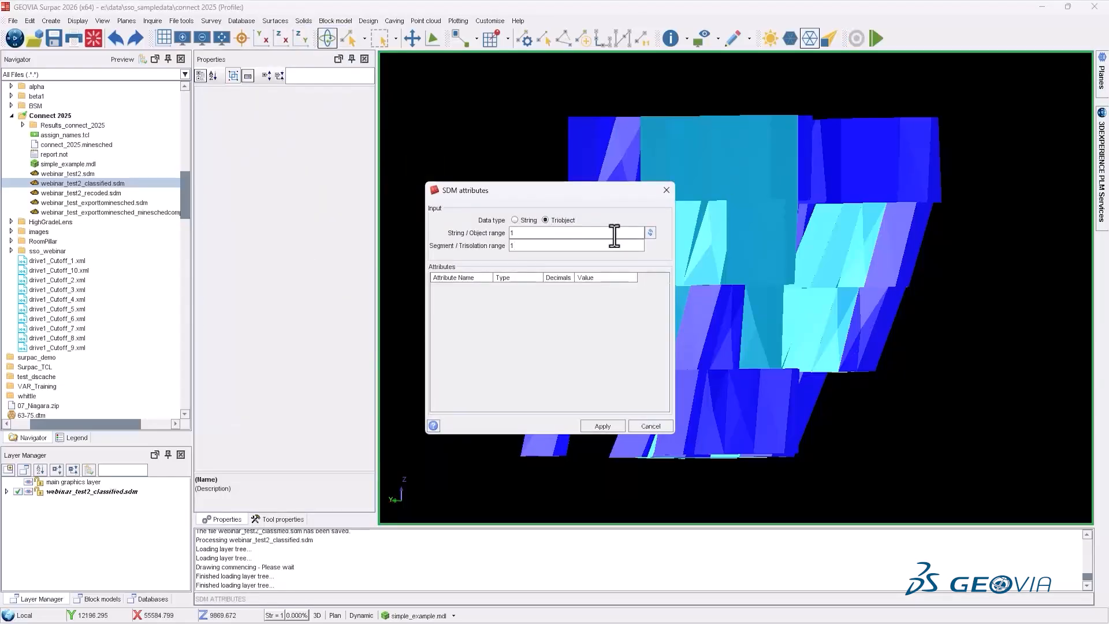
pyautogui.click(649, 236)
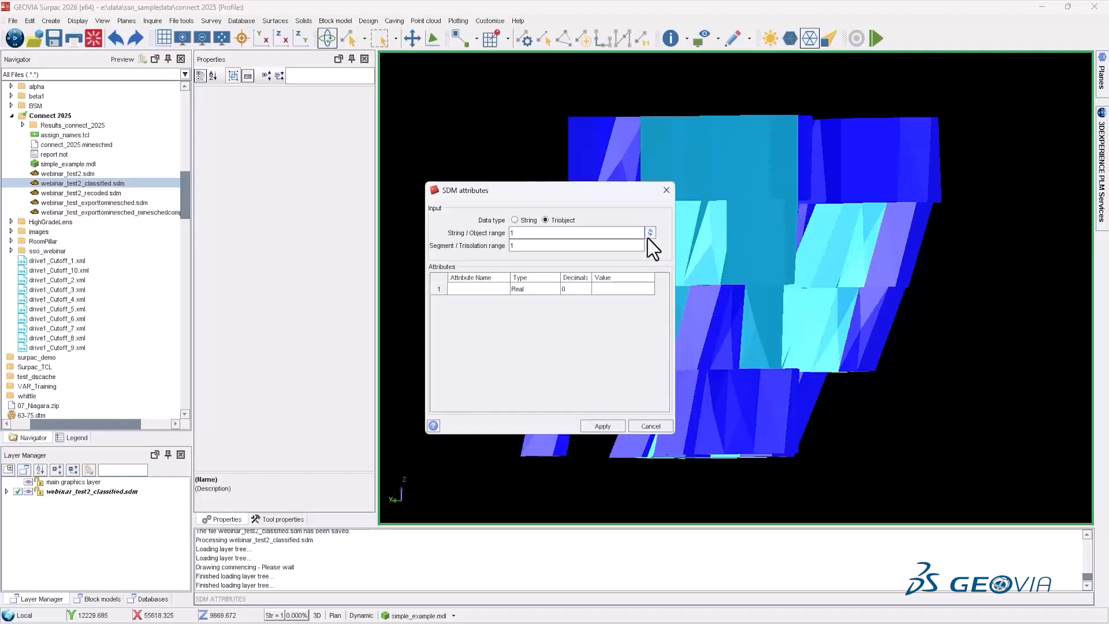
pyautogui.click(651, 426)
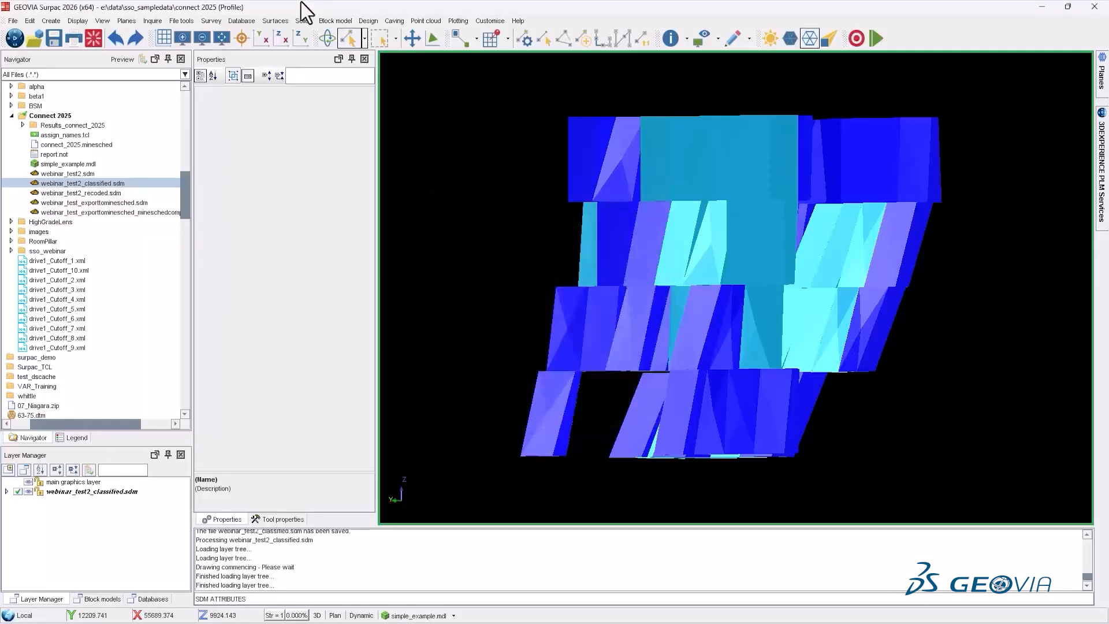
pyautogui.moveTo(463, 224); pyautogui.dragTo(457, 225)
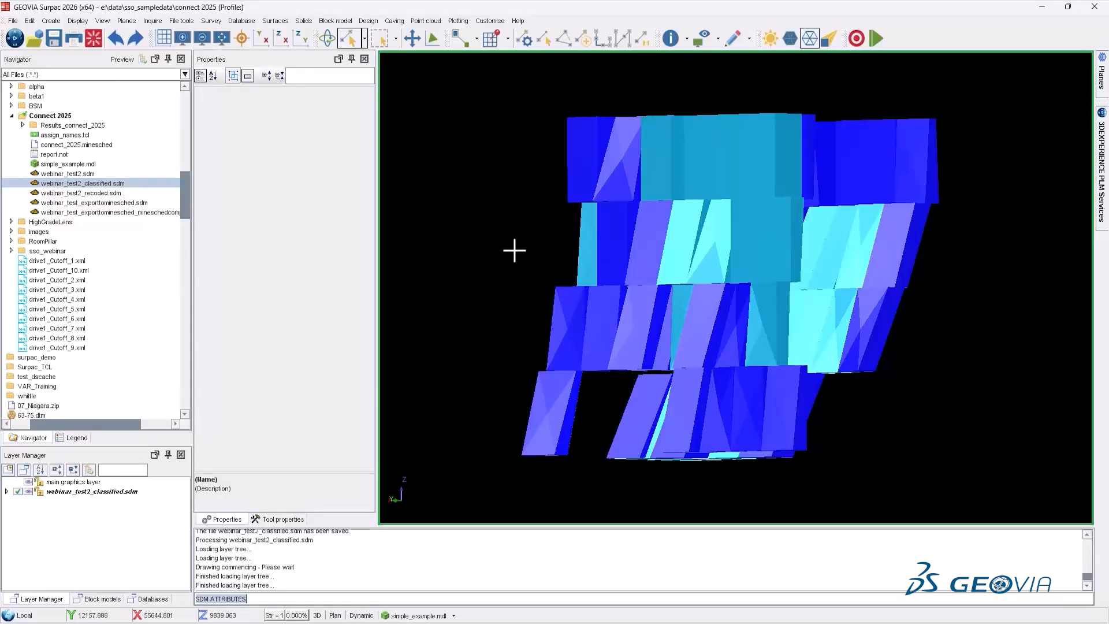
pyautogui.click(589, 150)
pyautogui.click(500, 158)
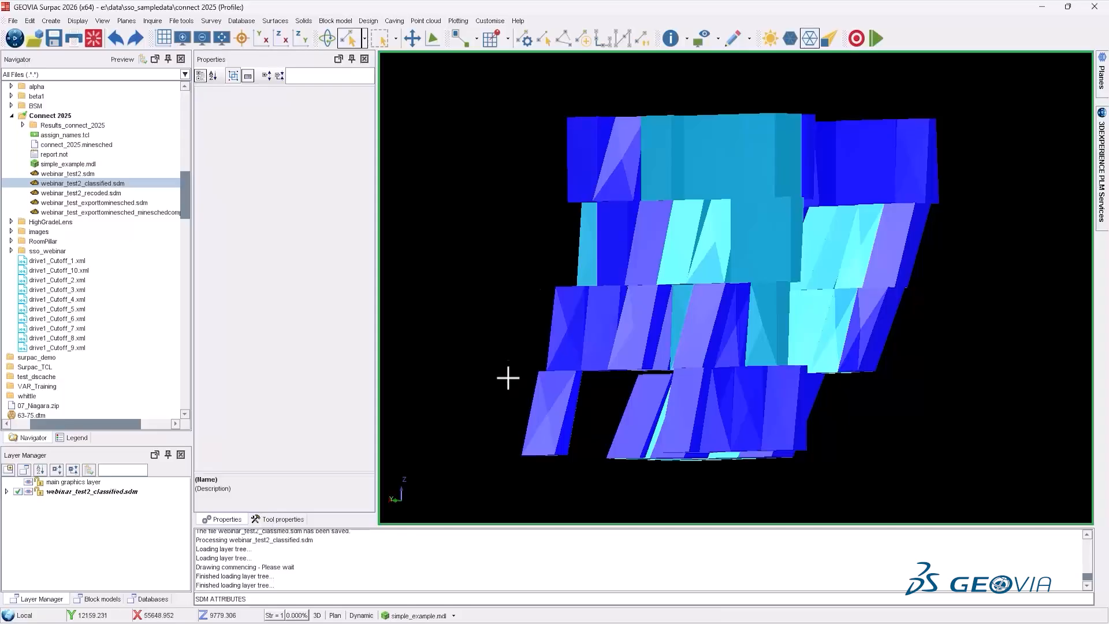
# Step: Switch to Notepad++ and examine how the assign_names.tcl script loops through the trisolations and assigns the STOPE_NAME attribute
pyautogui.moveTo(719, 622)
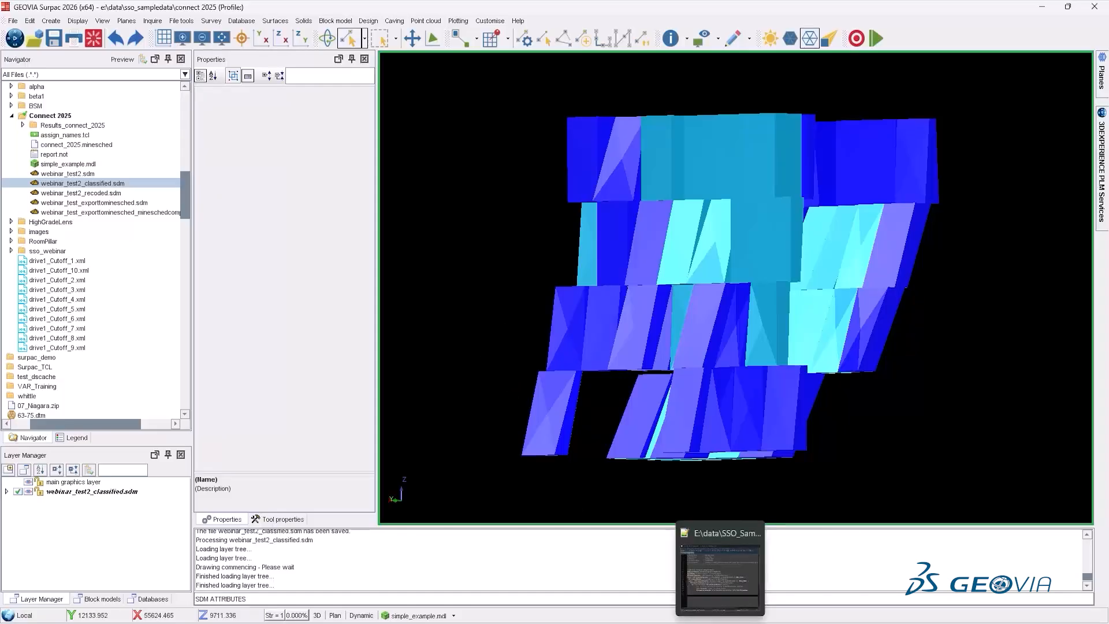
pyautogui.click(719, 574)
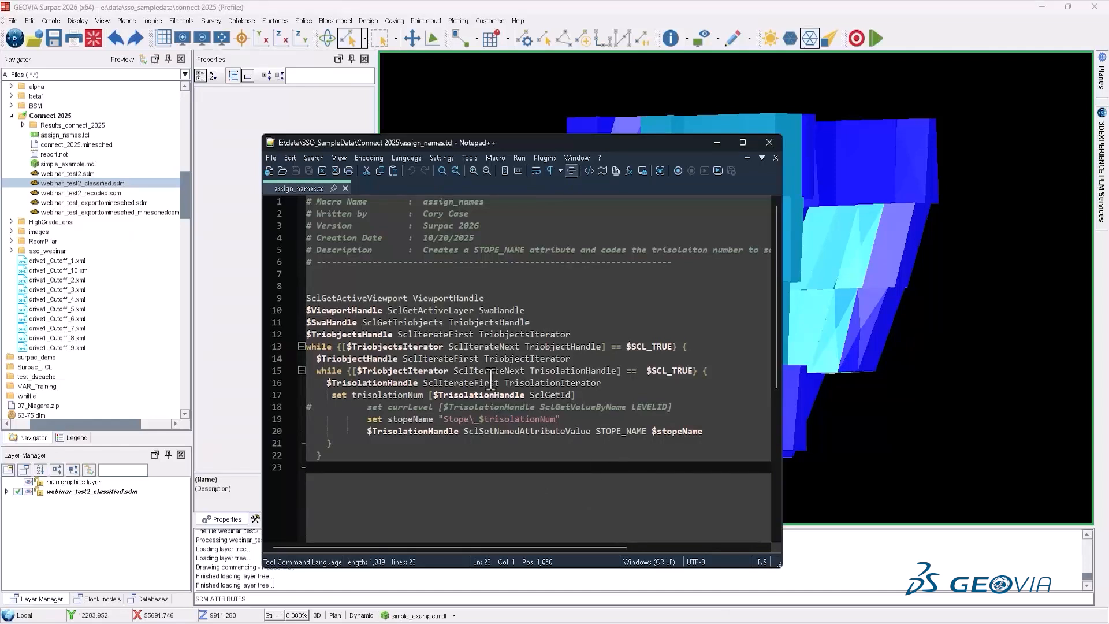
pyautogui.scroll(-1, 460, 355)
pyautogui.scroll(1, 629, 357)
pyautogui.moveTo(423, 387); pyautogui.dragTo(502, 388)
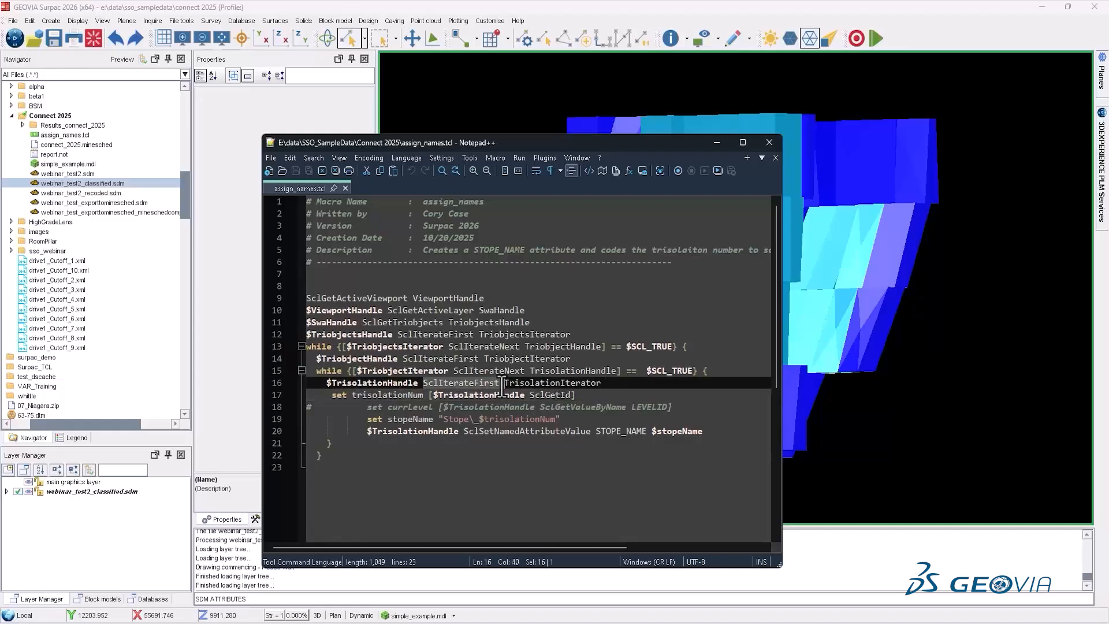
pyautogui.click(448, 334)
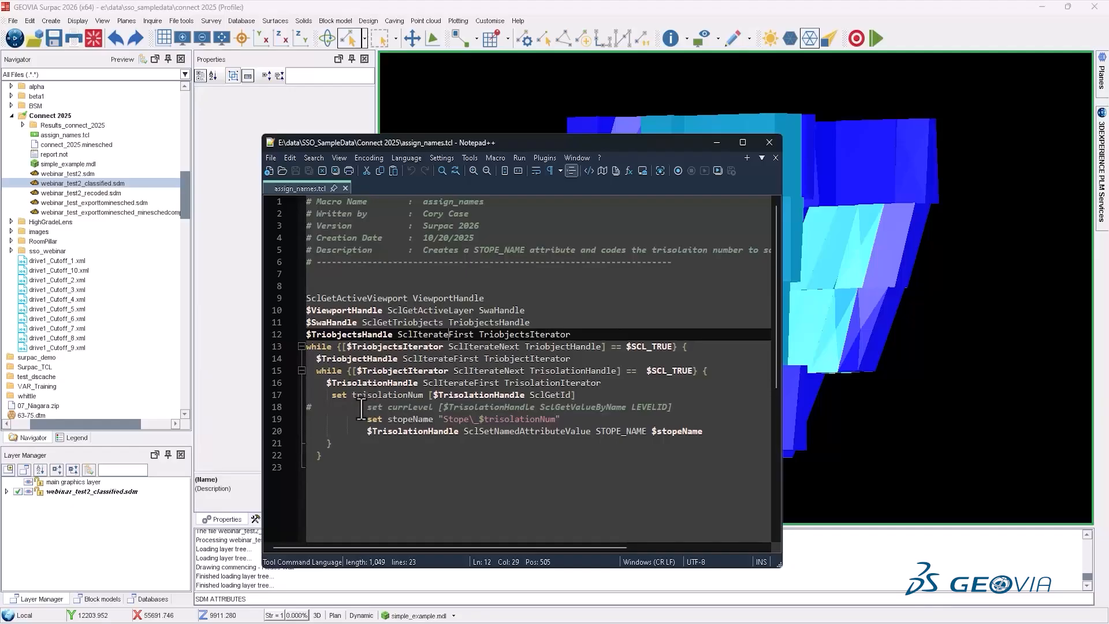
pyautogui.moveTo(362, 409); pyautogui.dragTo(716, 434)
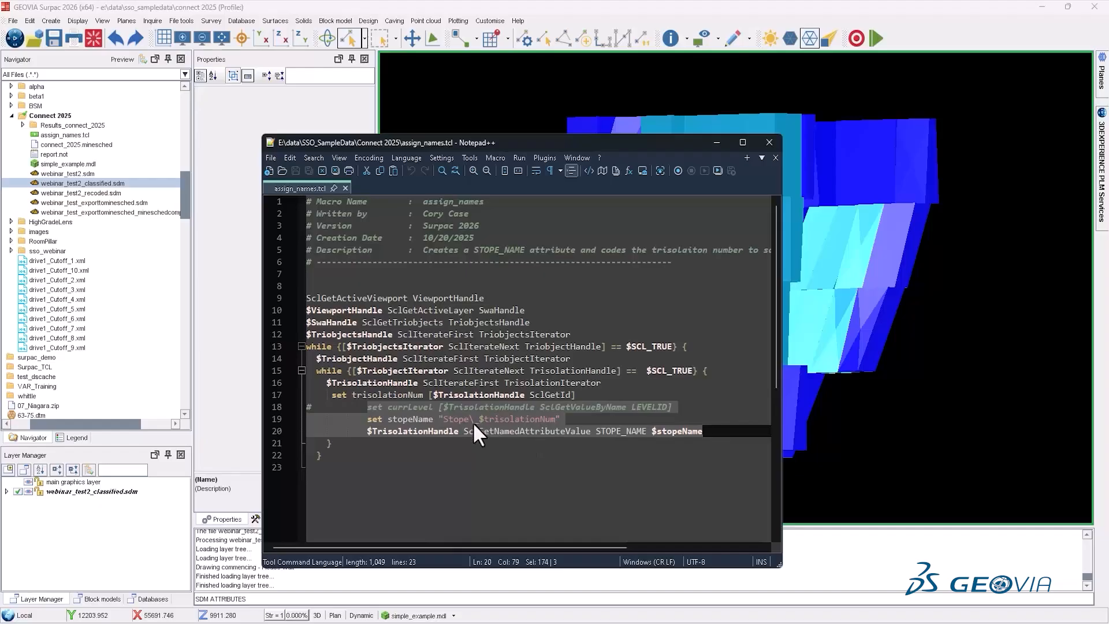
pyautogui.click(595, 448)
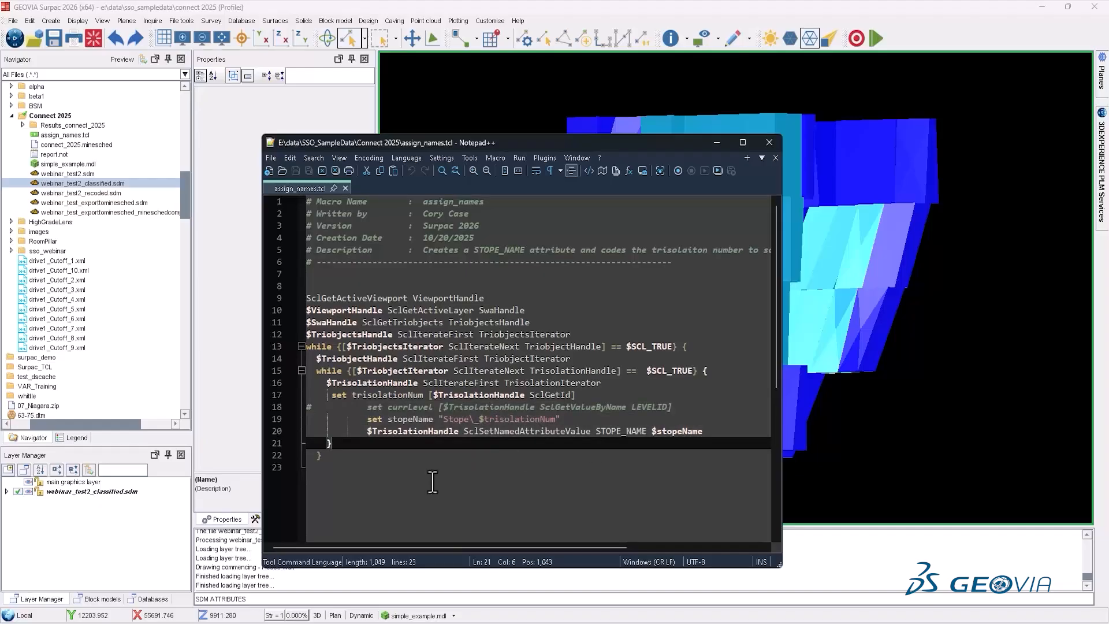
pyautogui.click(452, 467)
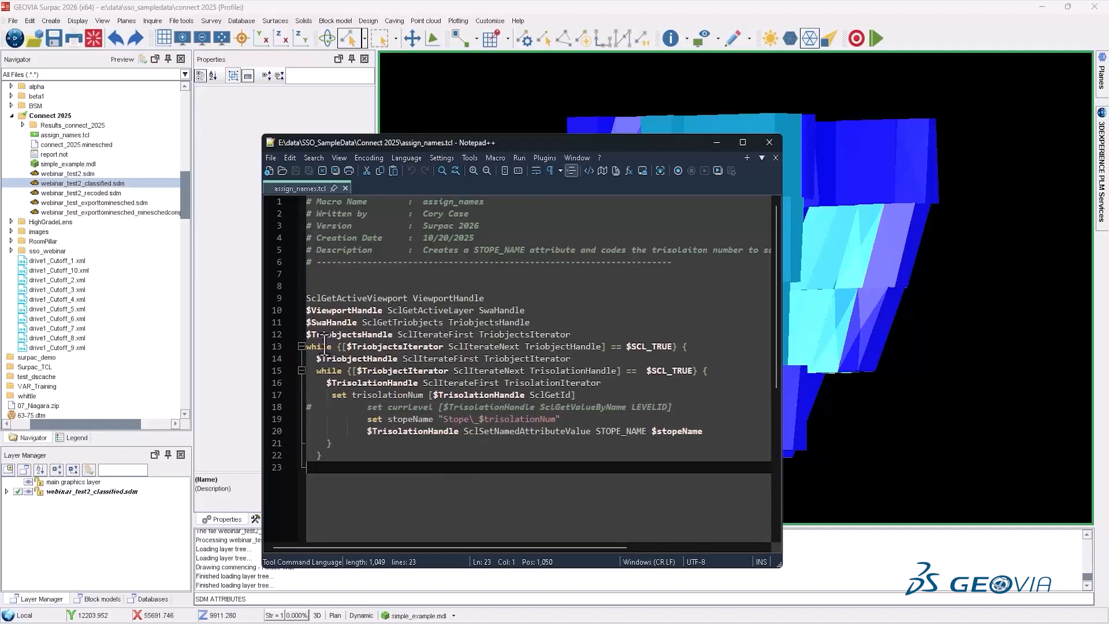
# Step: Uncomment the currLevel line in assign_names.tcl and replace the Stope prefix in stopeName with $currLevel, giving "$currLevel\_$trisolationNum"
pyautogui.click(315, 408)
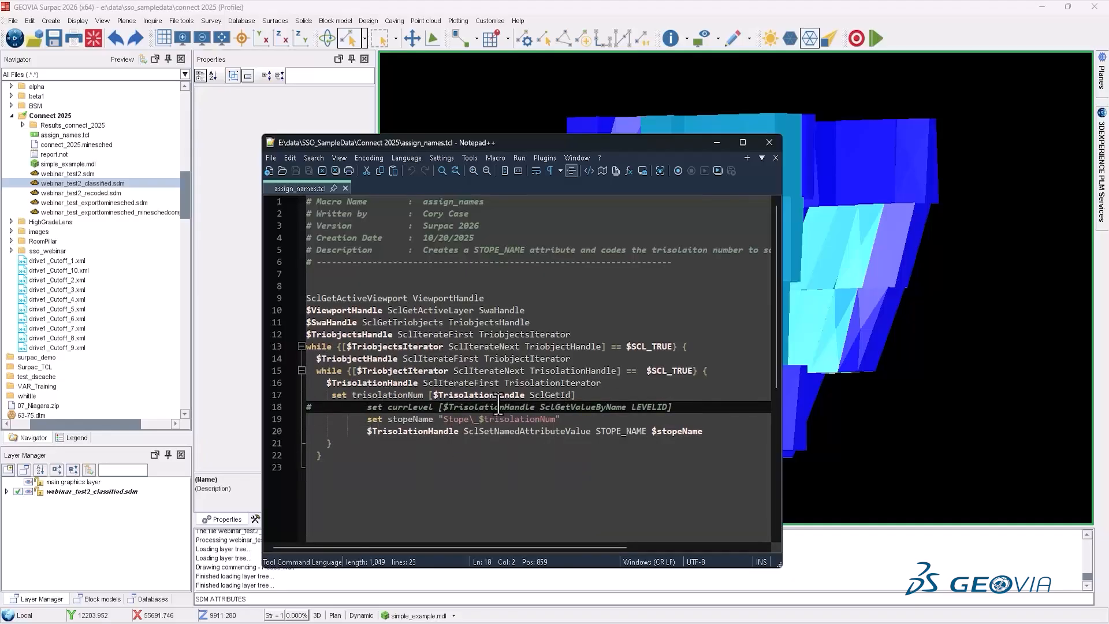
pyautogui.press('BackSpace')
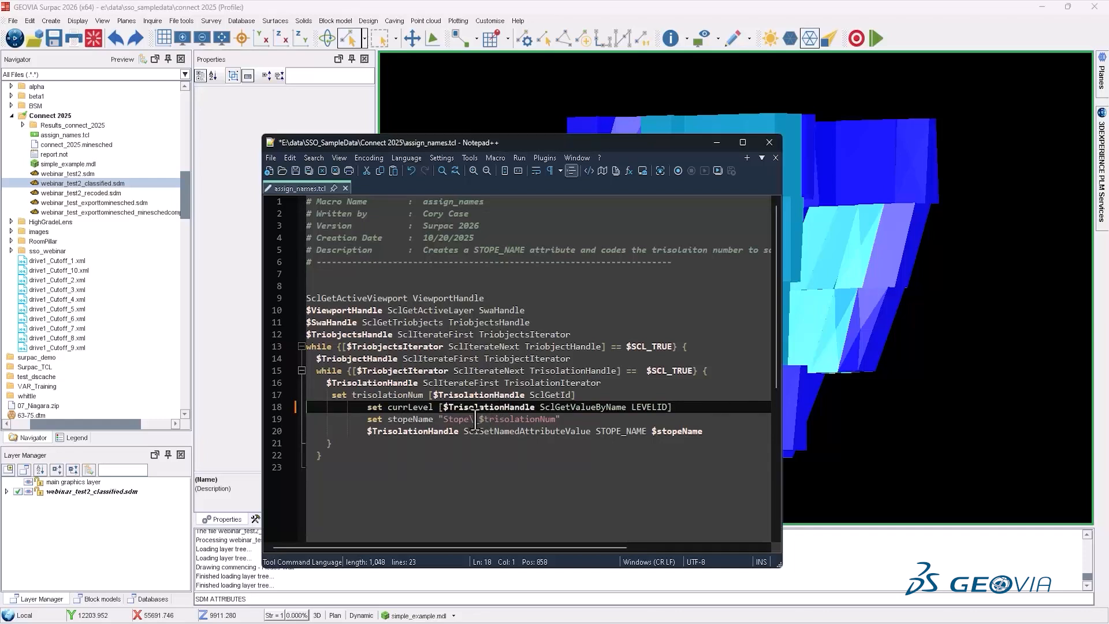
pyautogui.moveTo(469, 418); pyautogui.dragTo(444, 419)
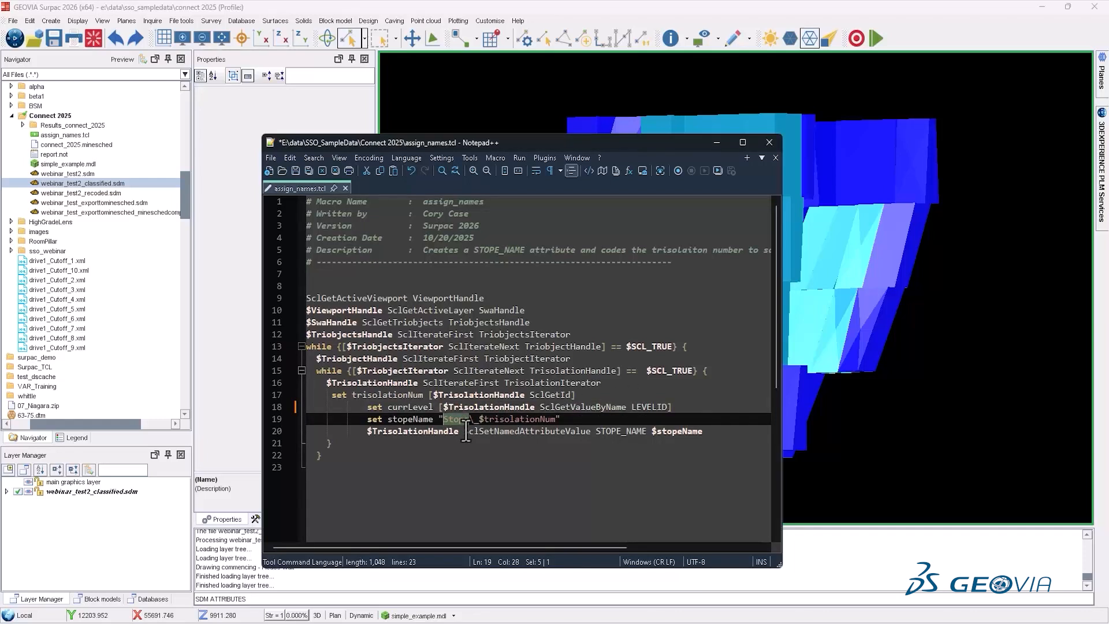
pyautogui.write('$vurrlevel')
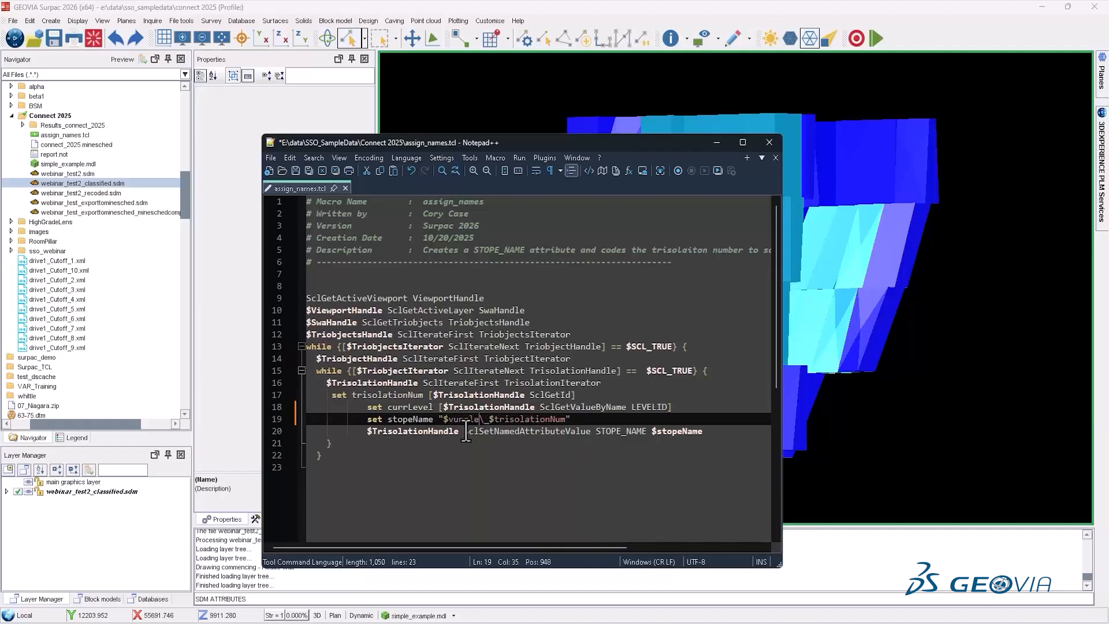
pyautogui.press('BackSpace')
pyautogui.press('BackSpace')
pyautogui.press('BackSpace')
pyautogui.press('BackSpace')
pyautogui.press('BackSpace')
pyautogui.press('BackSpace')
pyautogui.press('BackSpace')
pyautogui.press('BackSpace')
pyautogui.press('BackSpace')
pyautogui.write('currLevel')
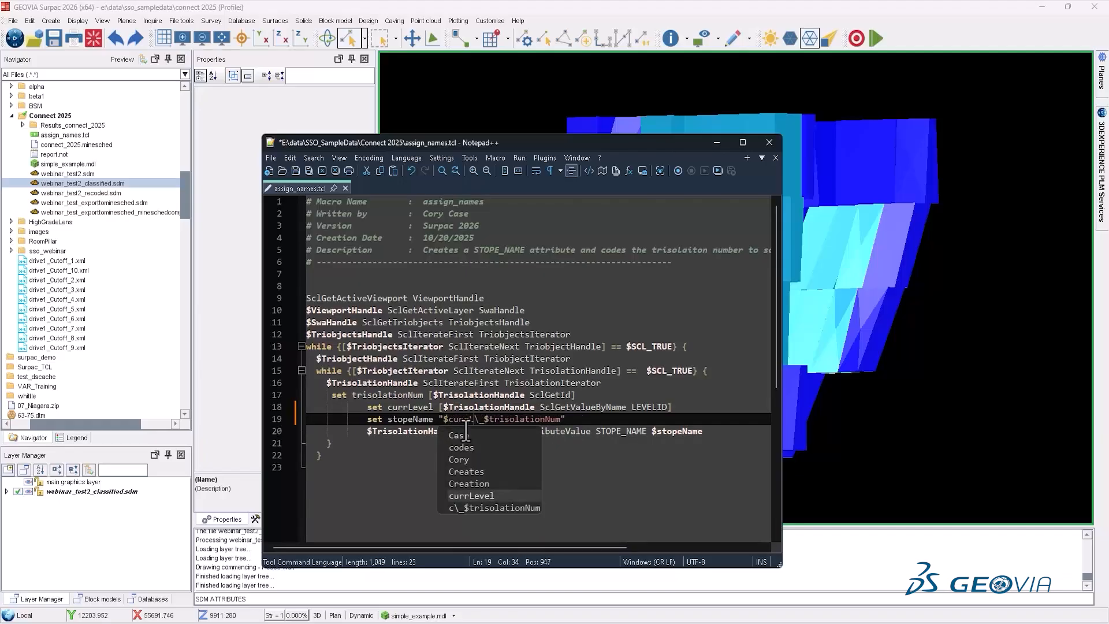
pyautogui.click(365, 468)
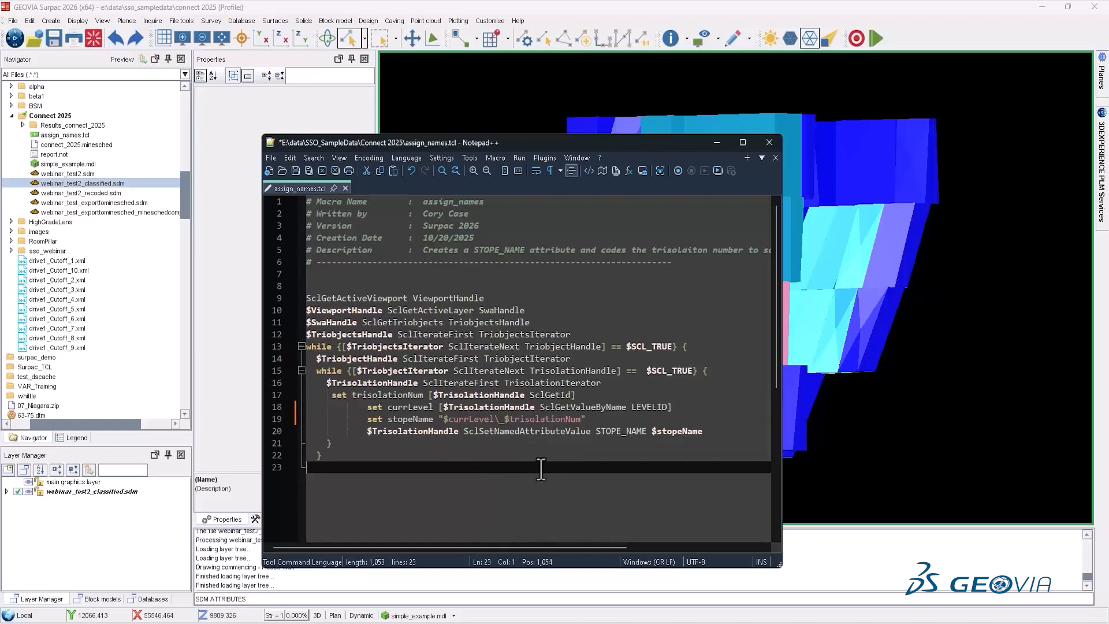
pyautogui.click(717, 143)
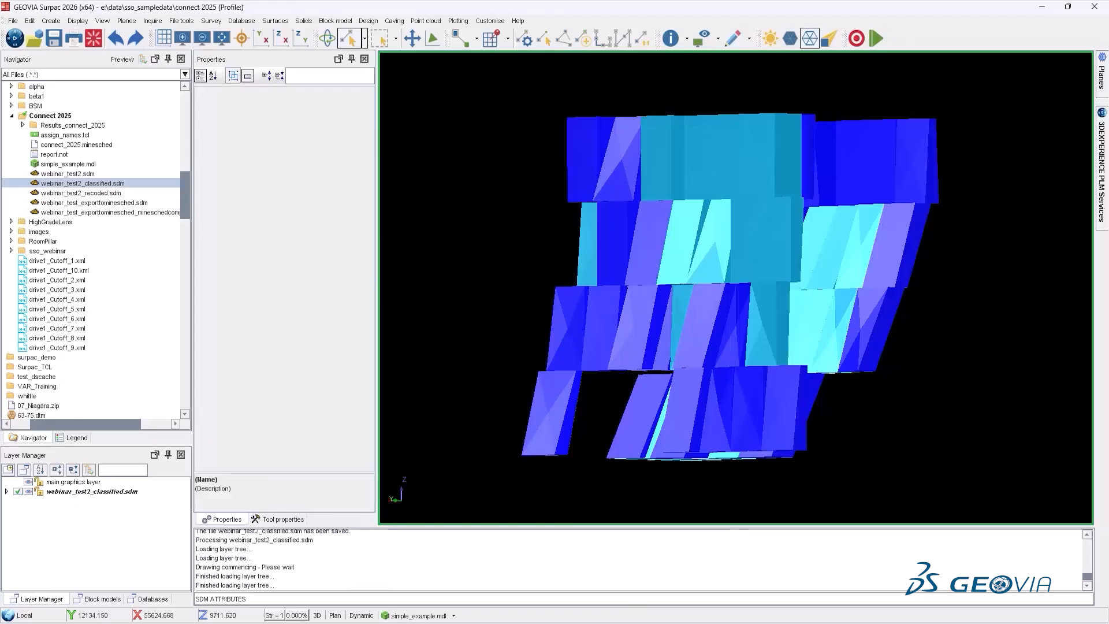
pyautogui.moveTo(719, 622)
pyautogui.click(719, 571)
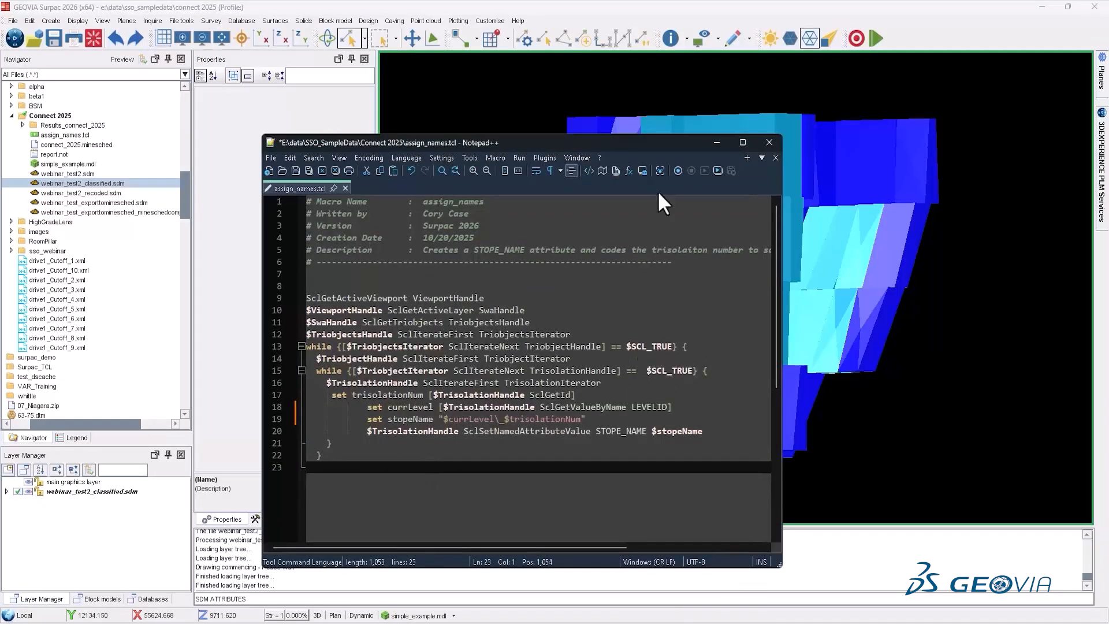
pyautogui.click(716, 142)
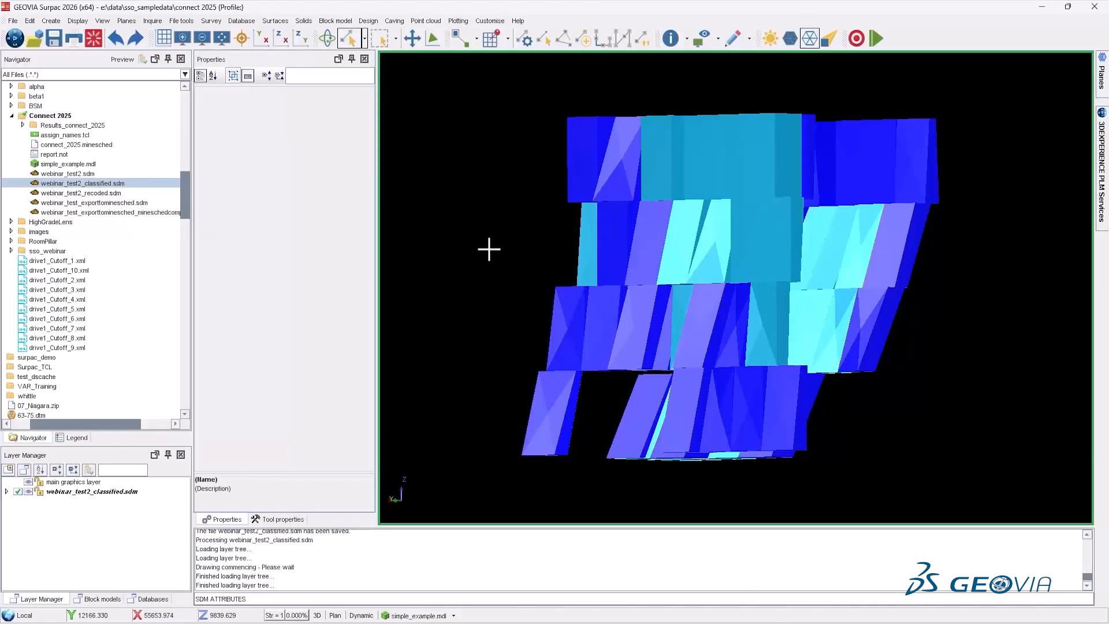
pyautogui.moveTo(720, 623)
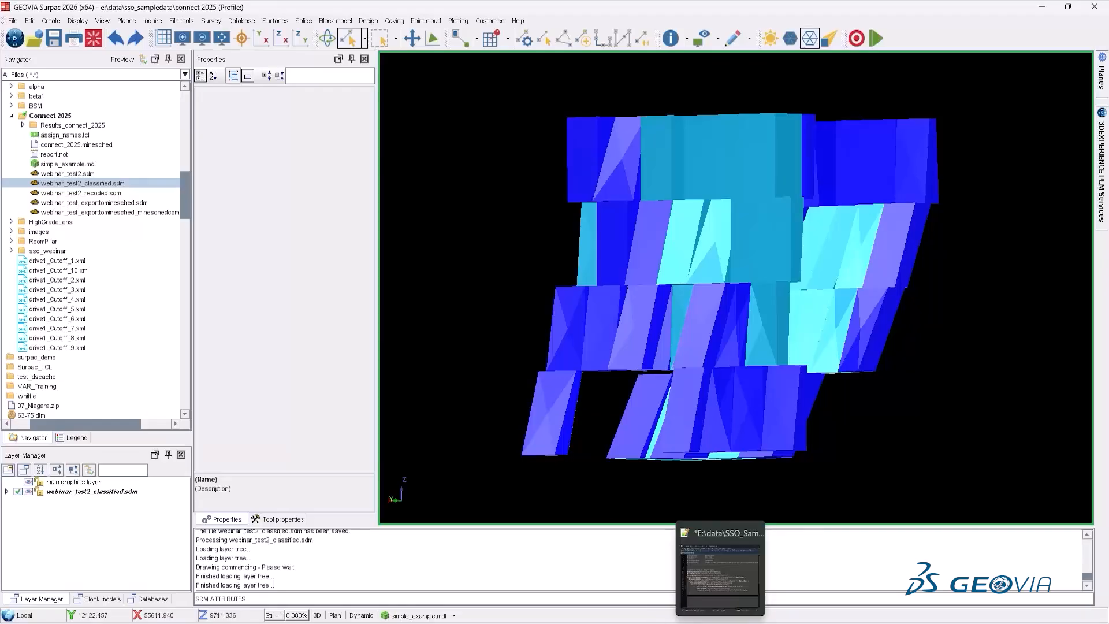
# Step: Switch to Notepad++ and put the Tcl seek/read/puts example for C:/TAT_DATA/temp.txt in a new document, completing its first word as set
pyautogui.click(720, 575)
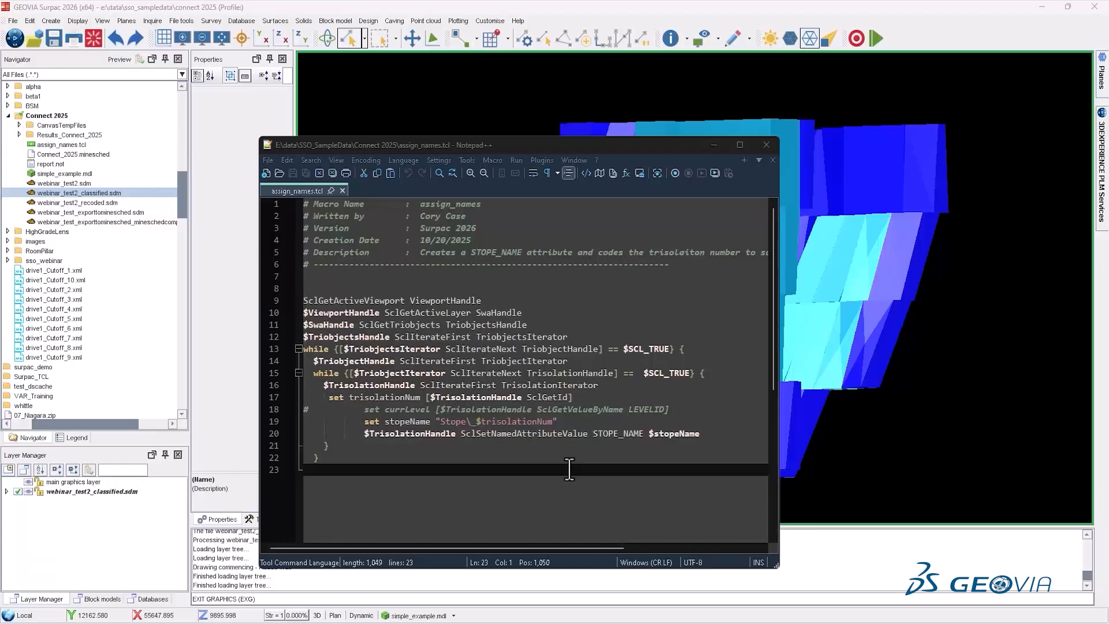
pyautogui.doubleClick(414, 189)
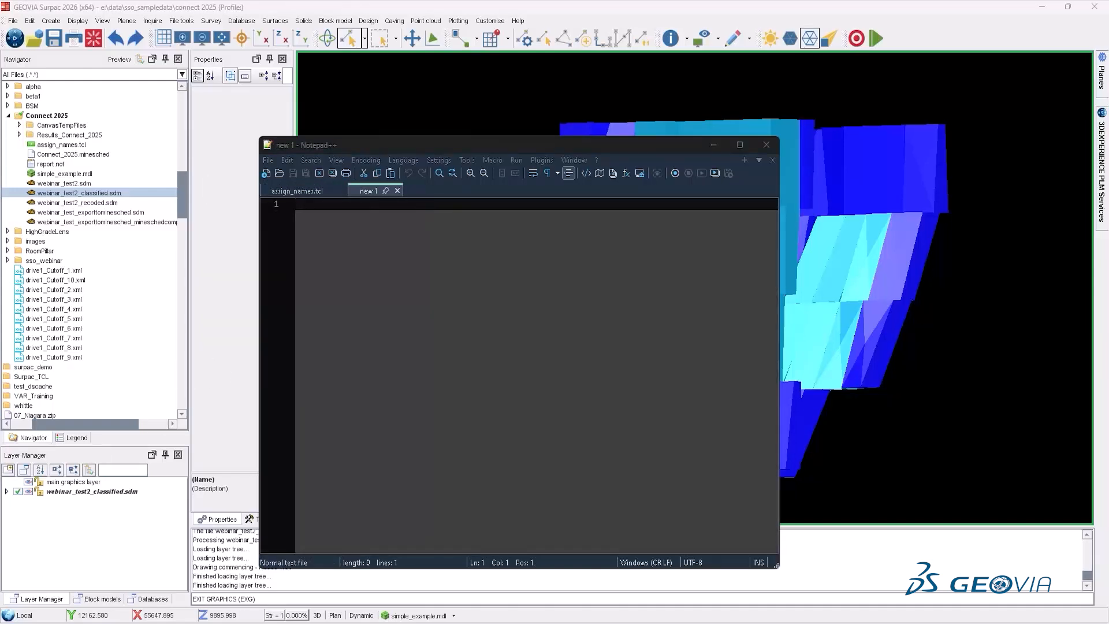
pyautogui.click(388, 298)
pyautogui.write('et a [open "C:/TAT_DATA/temp.txt" a+] #go to the specific position seek $a -9 end #read the data till end set data [read $a] #again move pointer to previous position seek $a -9 end #insert data (along with the previous data overwriting the existing data) puts $a "insert between $data" close $a')
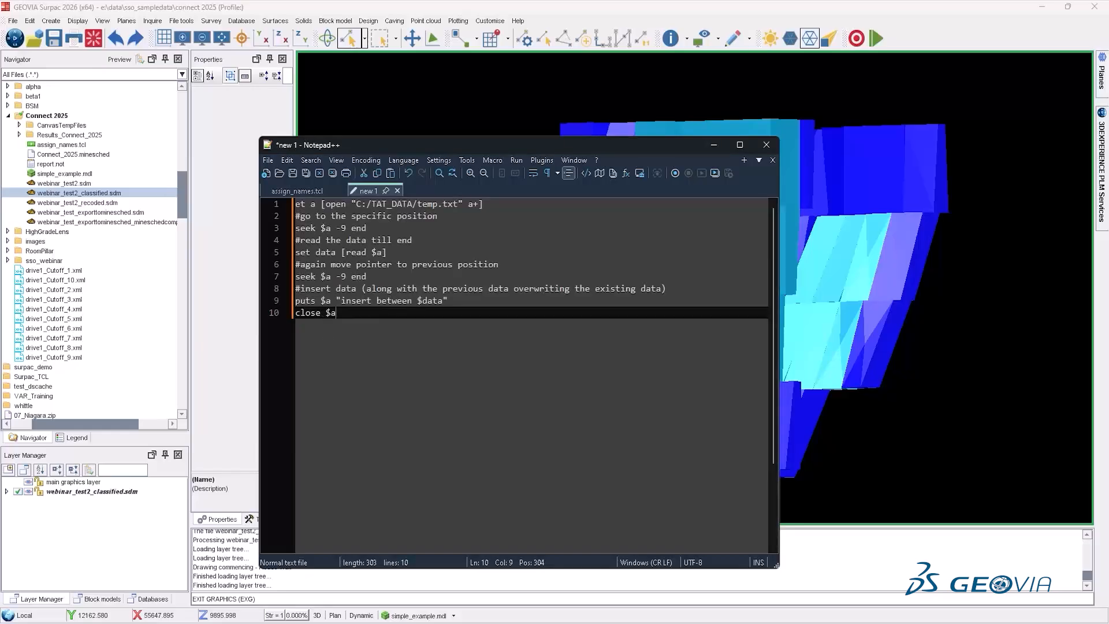
pyautogui.click(296, 204)
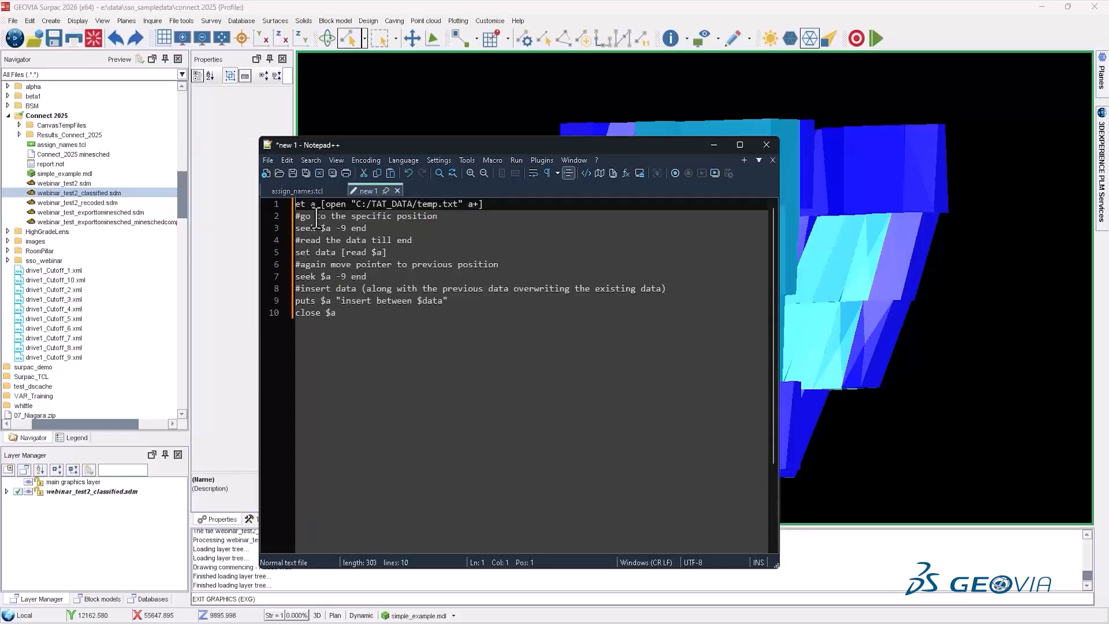
pyautogui.write('s')
pyautogui.click(423, 381)
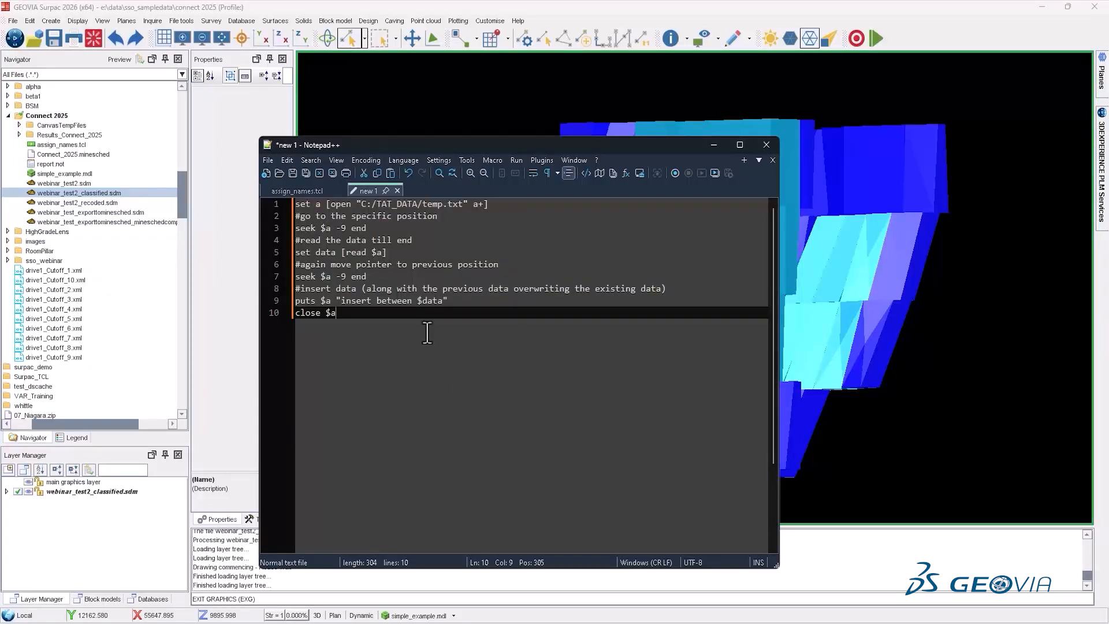
# Step: Add the Tcl fileutil example ending in insertIntoFile $filename $pos "insert between" below the first snippet, separated by blank lines
pyautogui.press('Return')
pyautogui.press('Return')
pyautogui.press('Return')
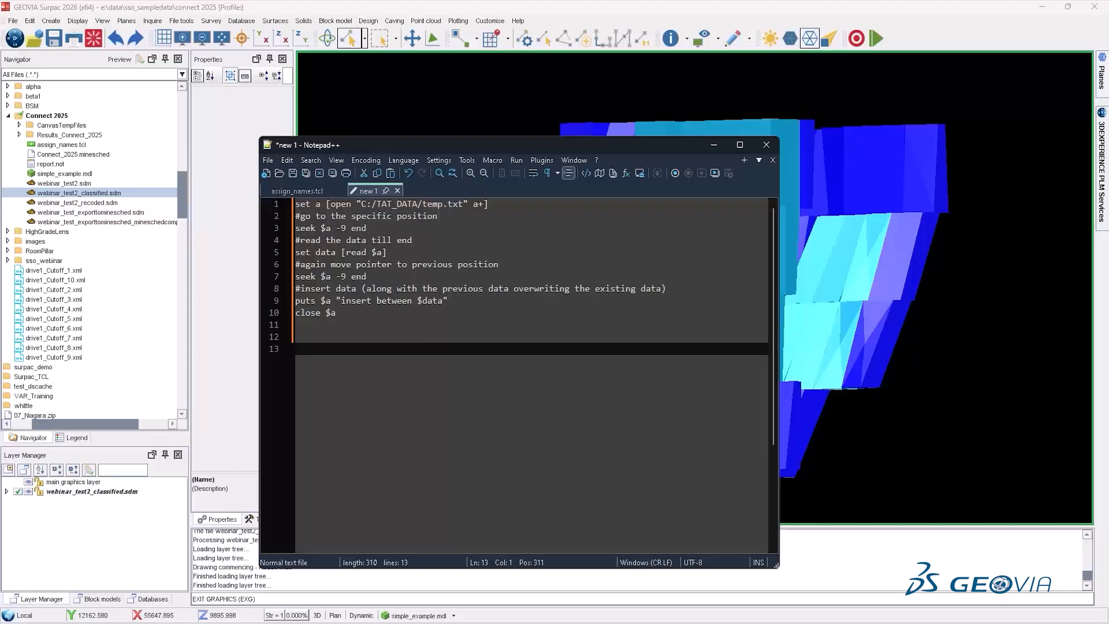
pyautogui.hotkey('alt', 'Tab')
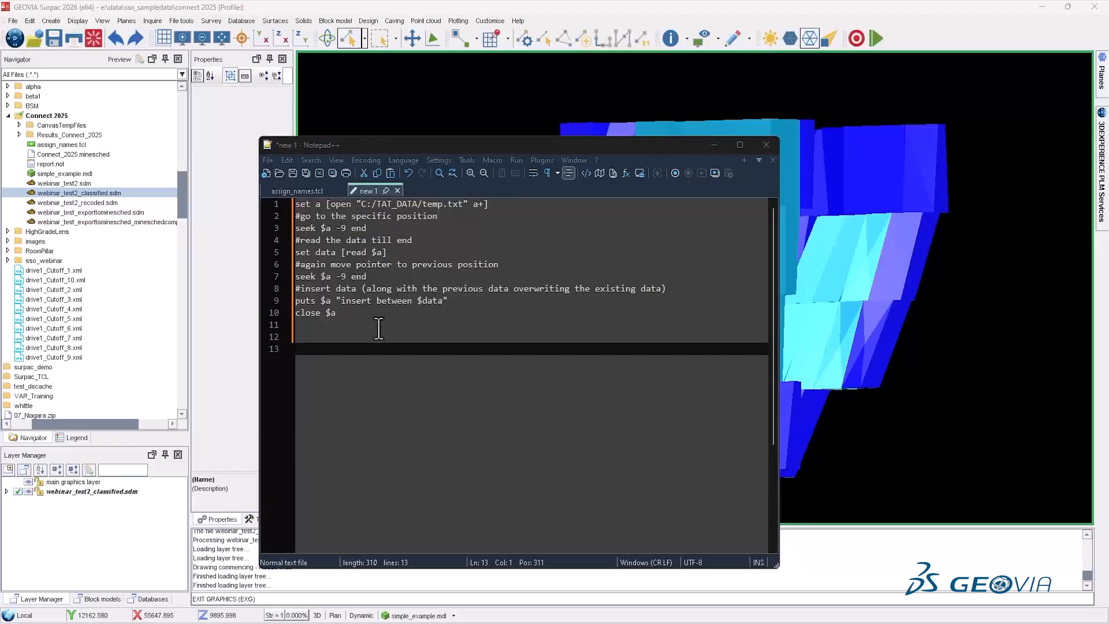
pyautogui.click(363, 362)
pyautogui.write('package require fileutil namespace import fileutil::*  set filename "C:/TAT_DATA/temp.txt" set pos [expr {[file size $filename] - 9}] insertIntoFile $filename $pos "insert between"')
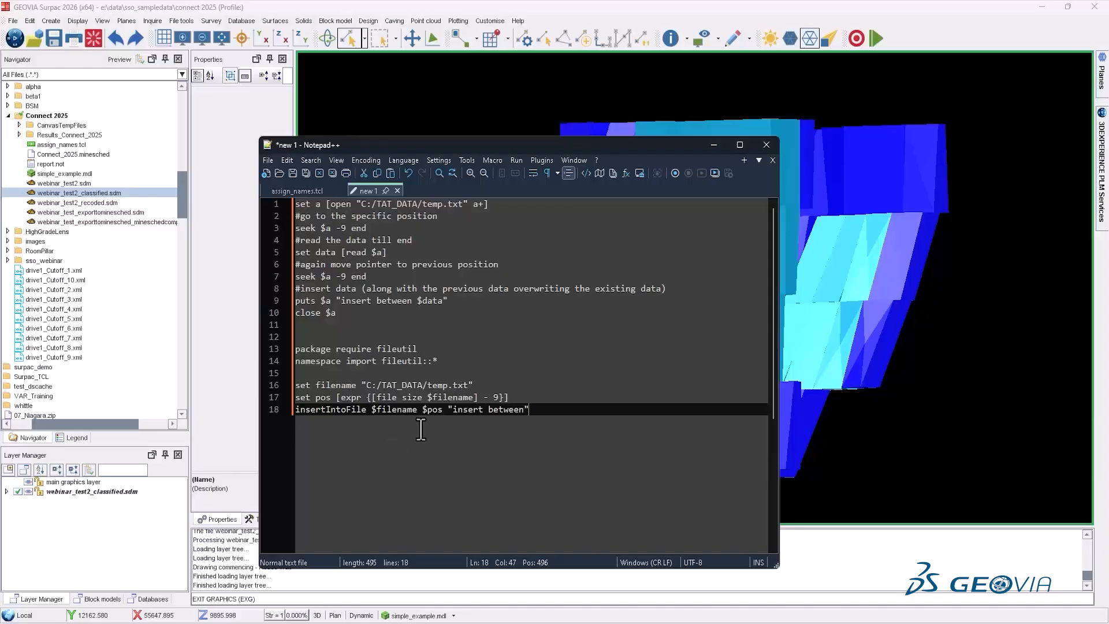
# Step: Close the scratch document without saving it and minimise Notepad++
pyautogui.click(396, 189)
pyautogui.click(567, 362)
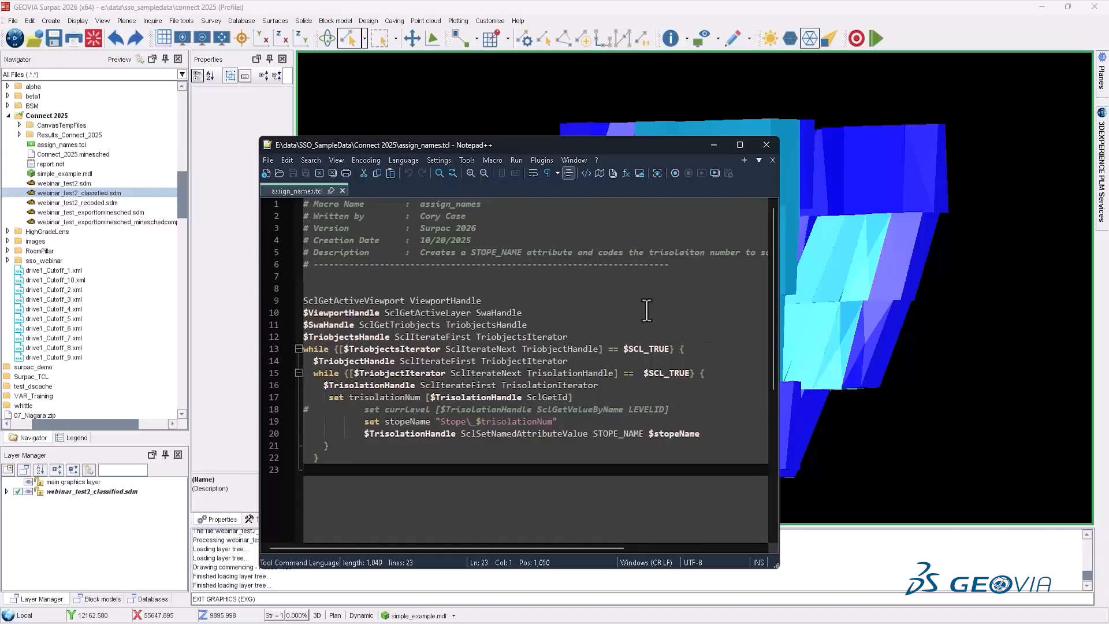
pyautogui.click(714, 145)
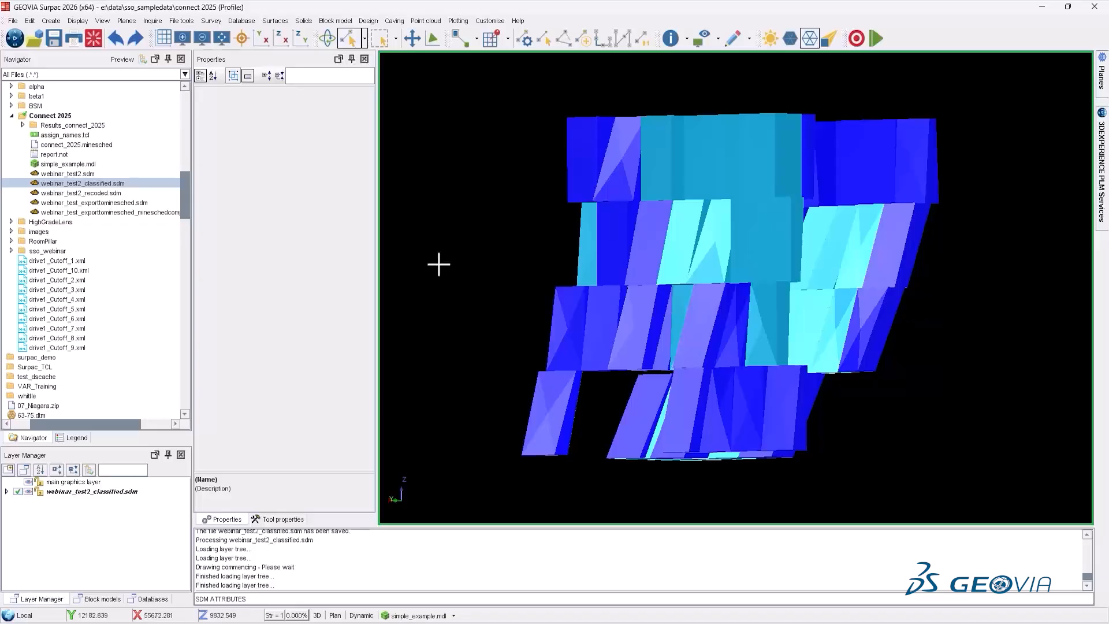
# Step: Switch to MineSched and remove the webinar_test_exporttominesched_mineschedcompatible model and the class_1 material class
pyautogui.moveTo(695, 621)
pyautogui.click(668, 587)
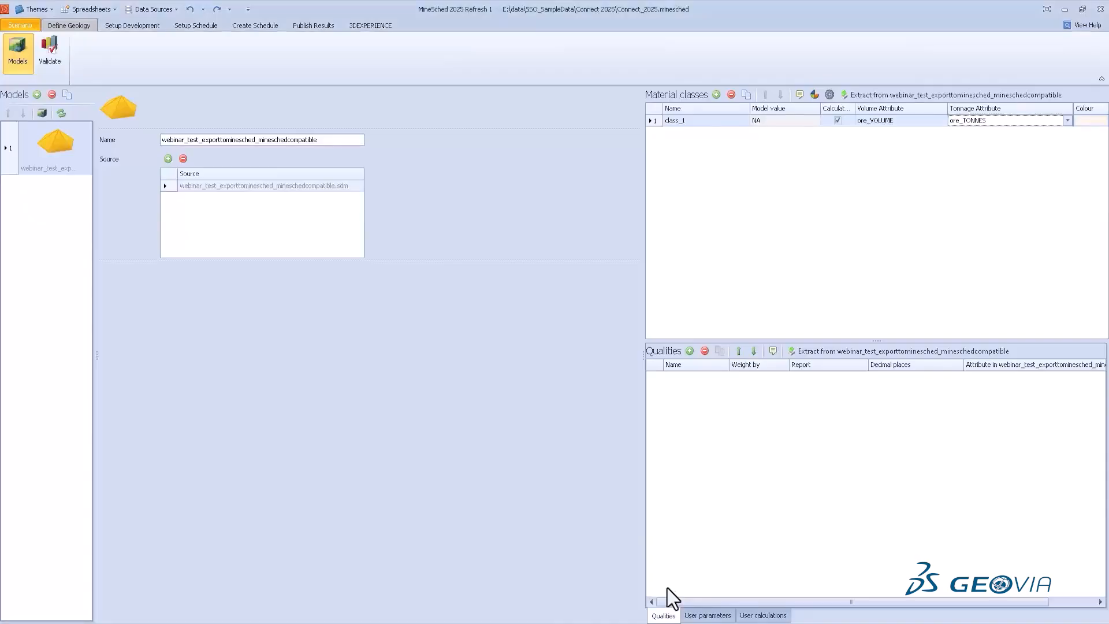
pyautogui.click(52, 96)
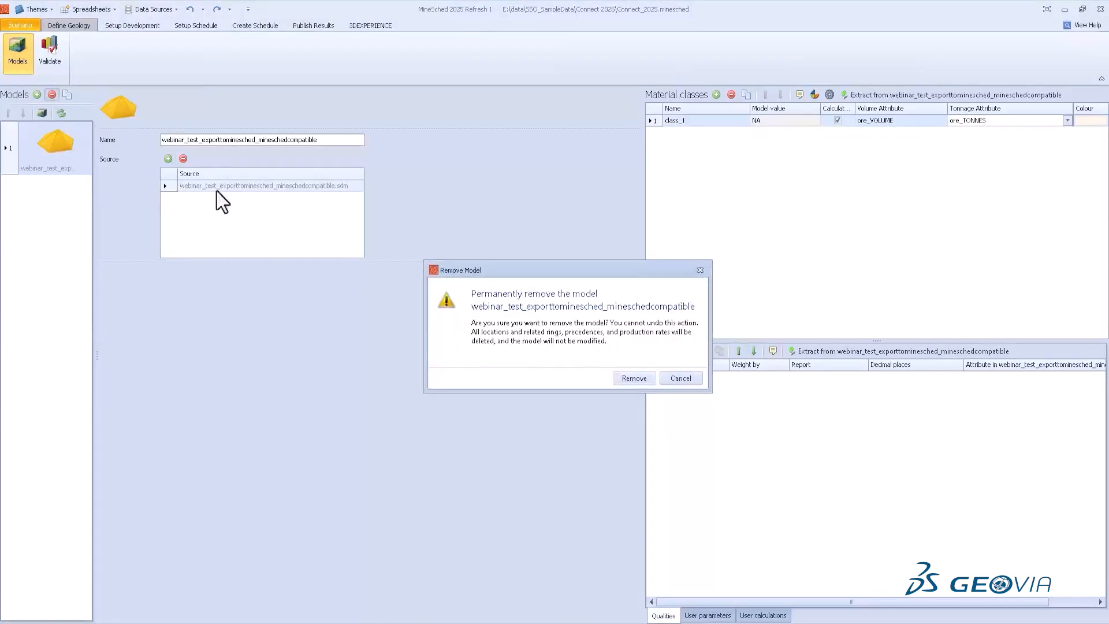
pyautogui.click(640, 379)
pyautogui.click(732, 94)
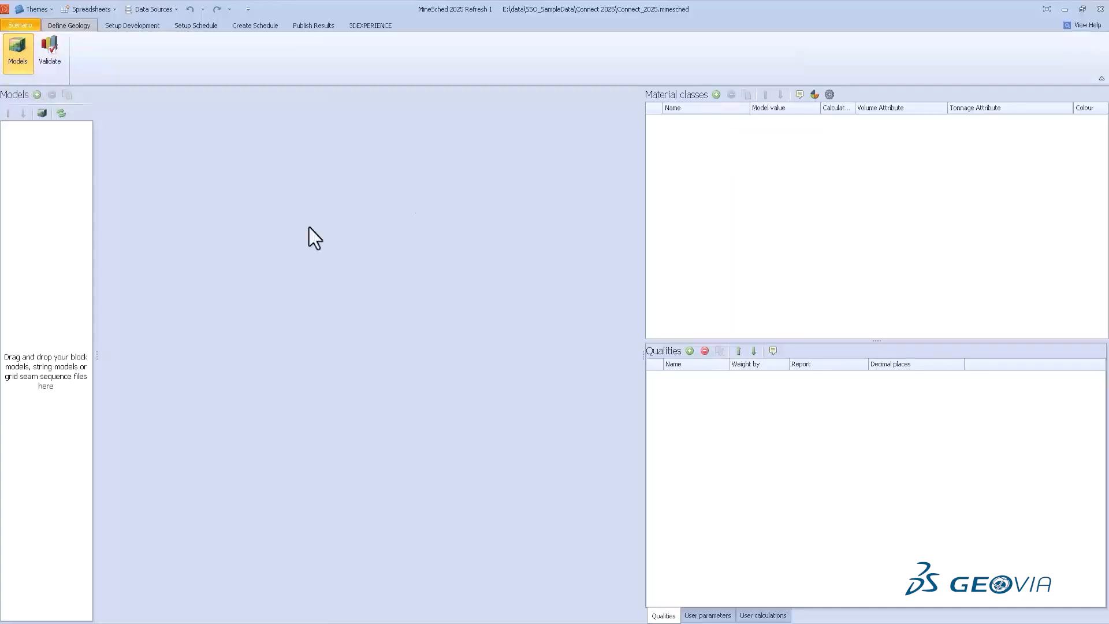
# Step: Check which mine configuration is selected in the MineSched settings and return to the geology setup
pyautogui.click(22, 23)
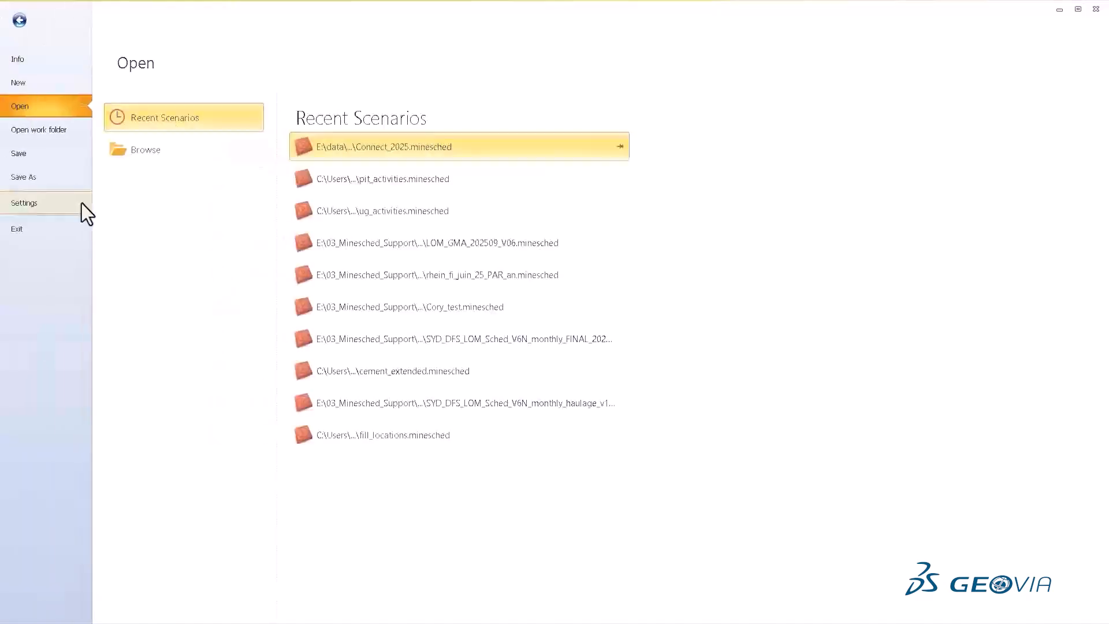
pyautogui.click(60, 202)
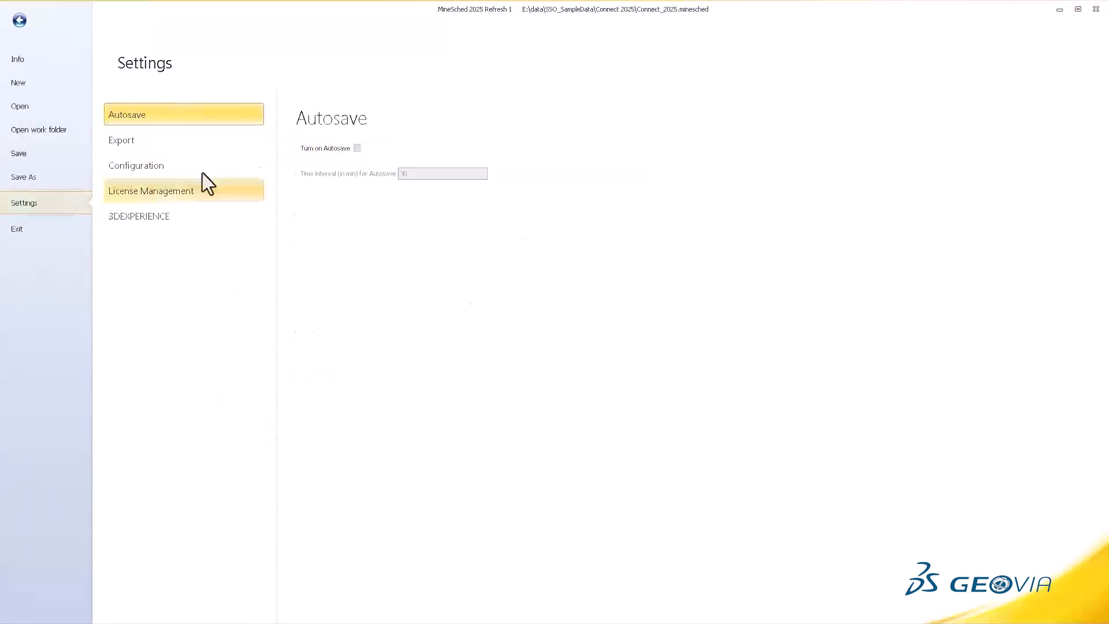
pyautogui.click(161, 167)
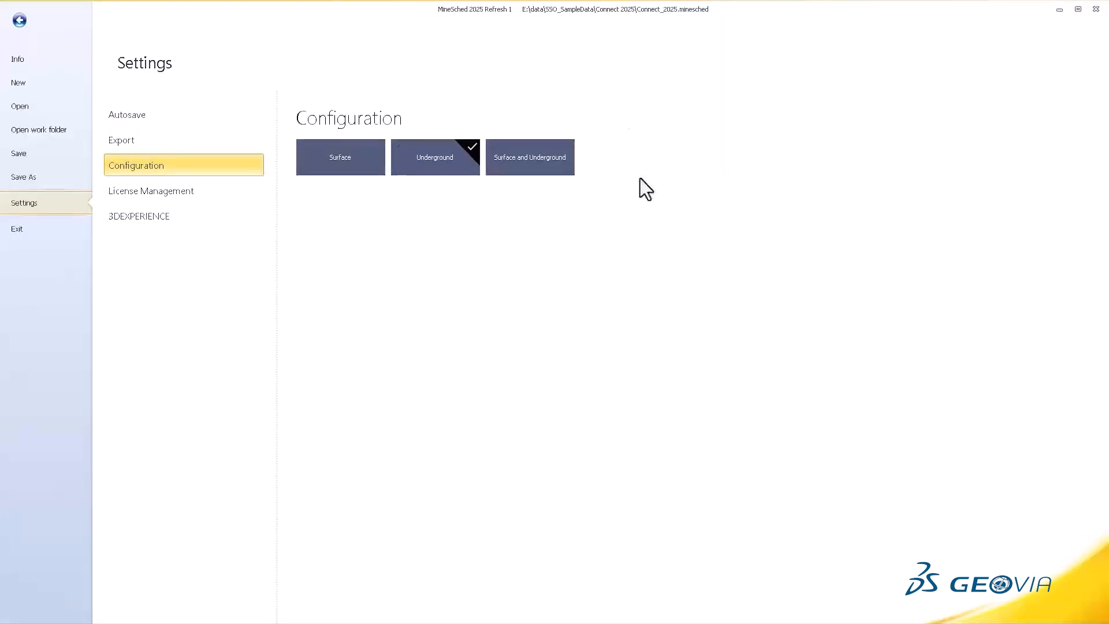
pyautogui.click(20, 21)
# Step: Load webinar_test_exporttominesched_mineschedcompatible.sdm as a geology model and add a material class named ore
pyautogui.click(36, 95)
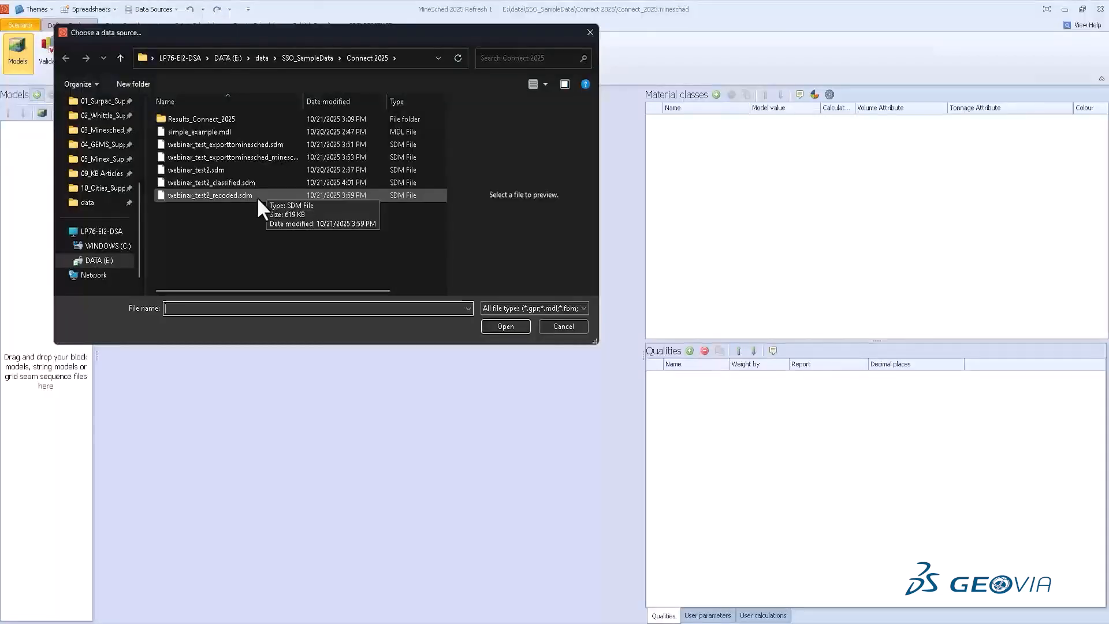
pyautogui.doubleClick(289, 156)
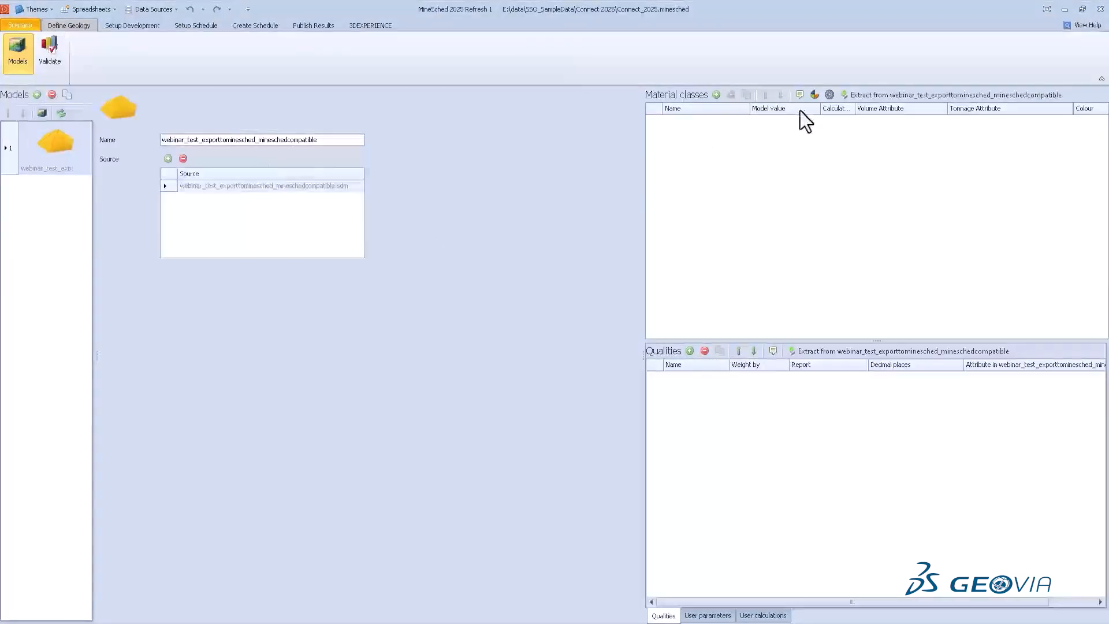
pyautogui.click(715, 94)
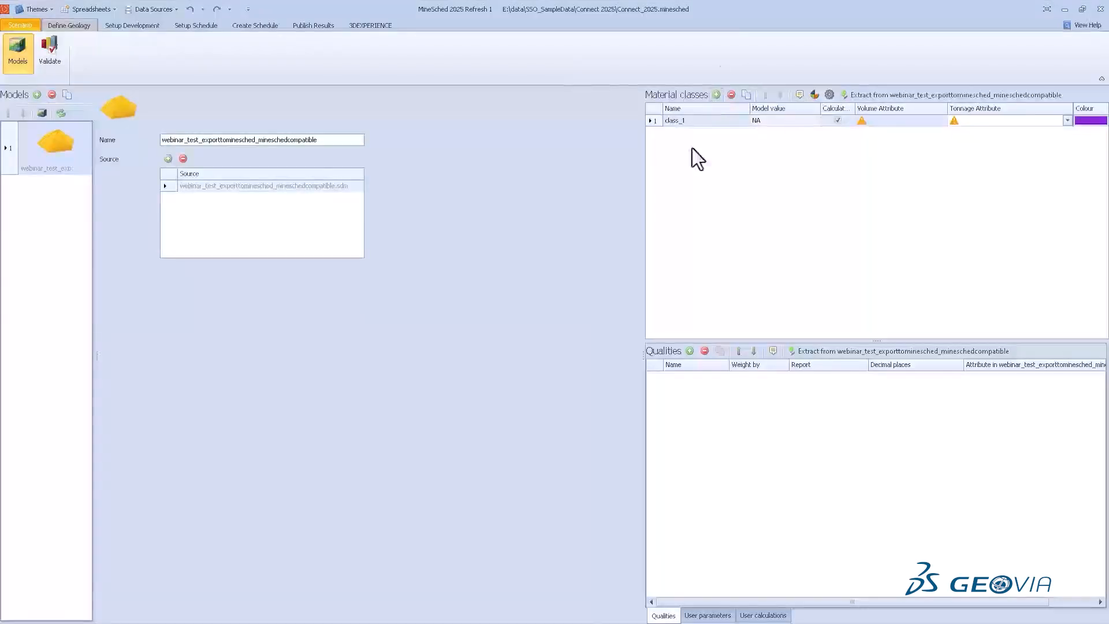
pyautogui.click(715, 122)
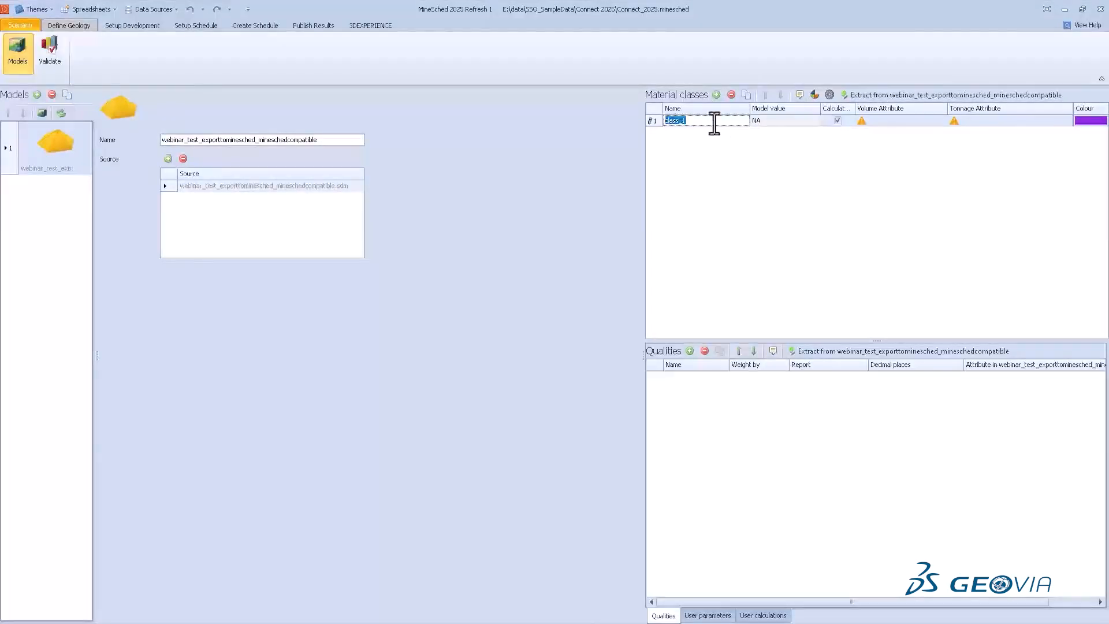
pyautogui.write('ore')
pyautogui.press('Tab')
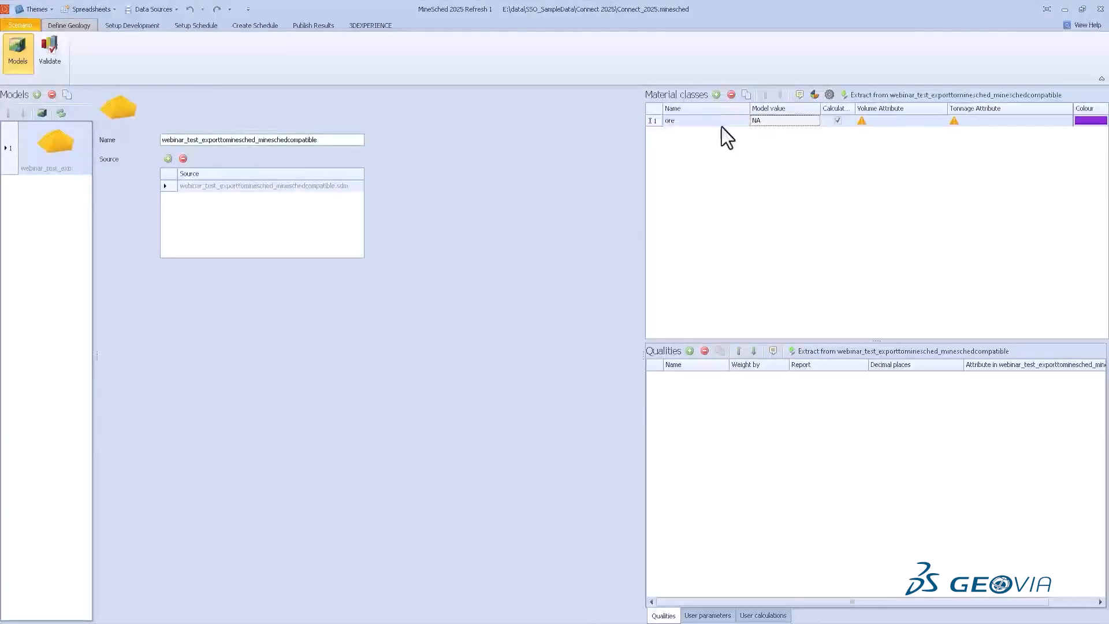
# Step: Try to choose a volume attribute for the ore material class
pyautogui.press('Tab')
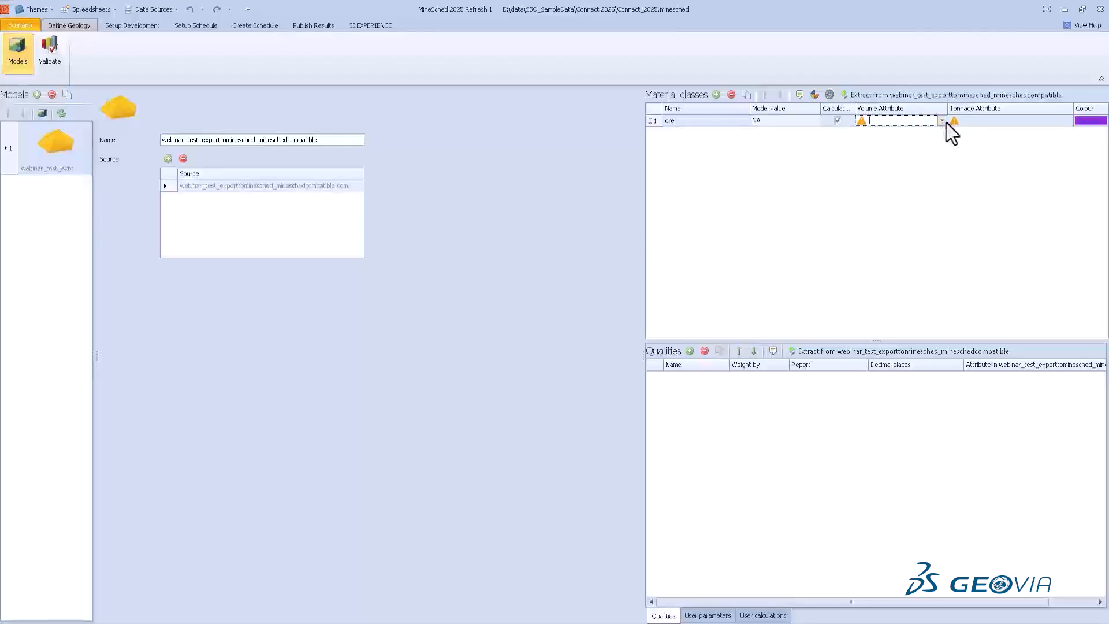
pyautogui.click(941, 121)
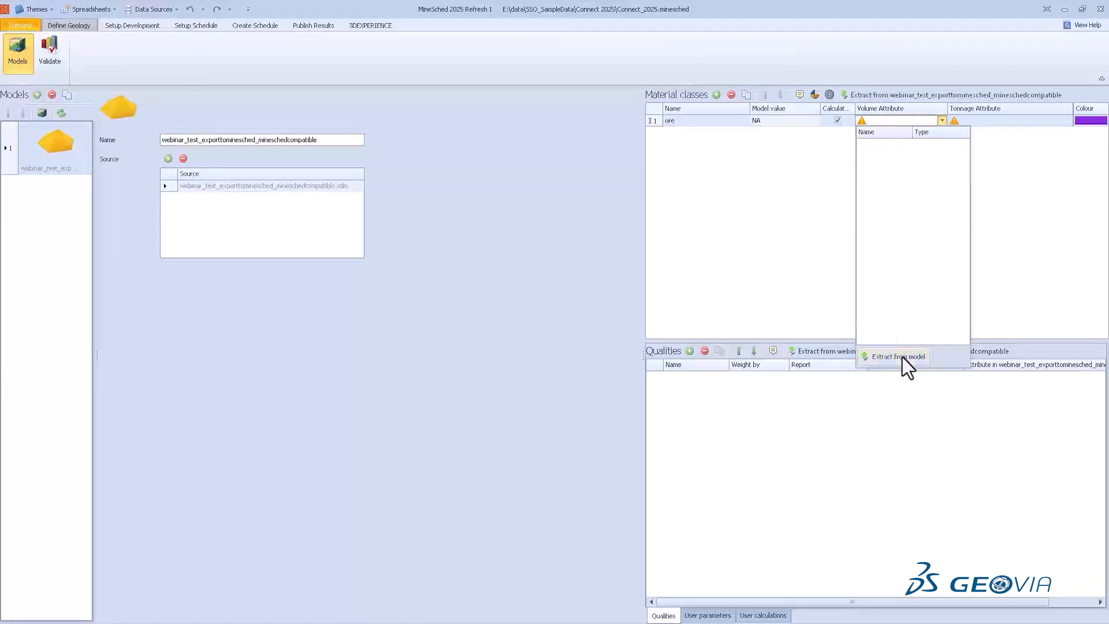
pyautogui.click(742, 216)
# Step: Remove the ore material class and the webinar_test_exporttominesched_mineschedcompatible model from the scenario
pyautogui.click(731, 94)
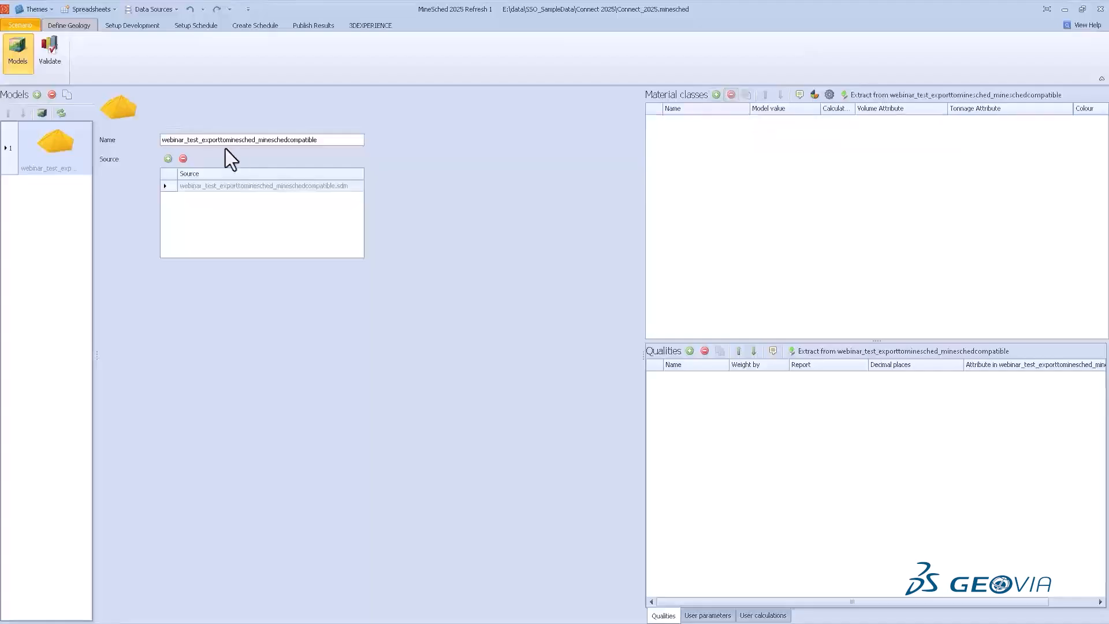
pyautogui.click(183, 158)
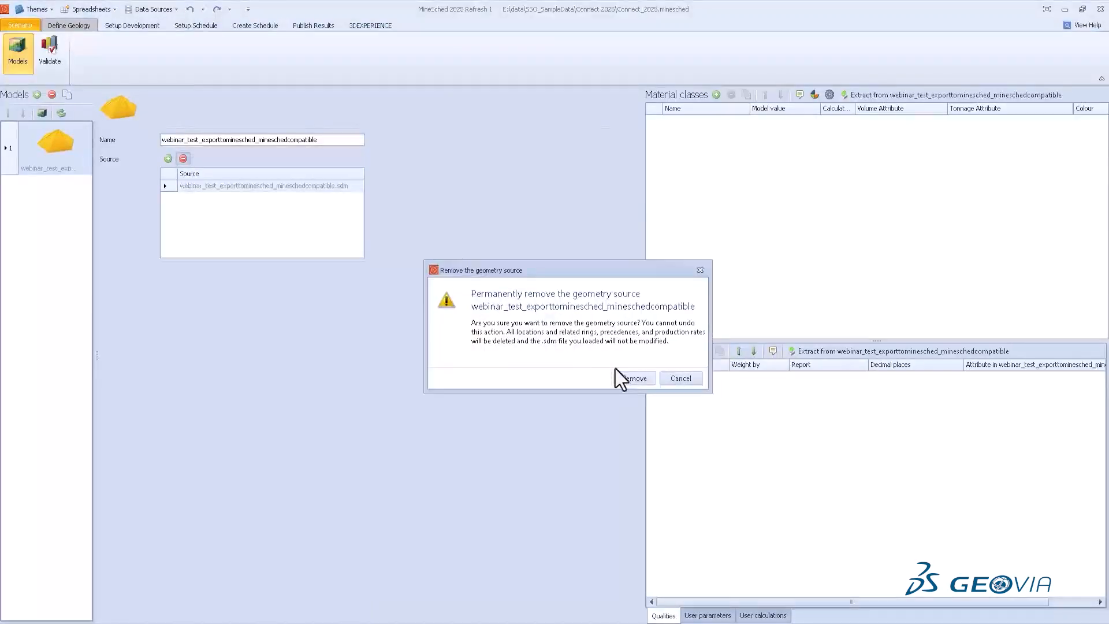
pyautogui.click(634, 378)
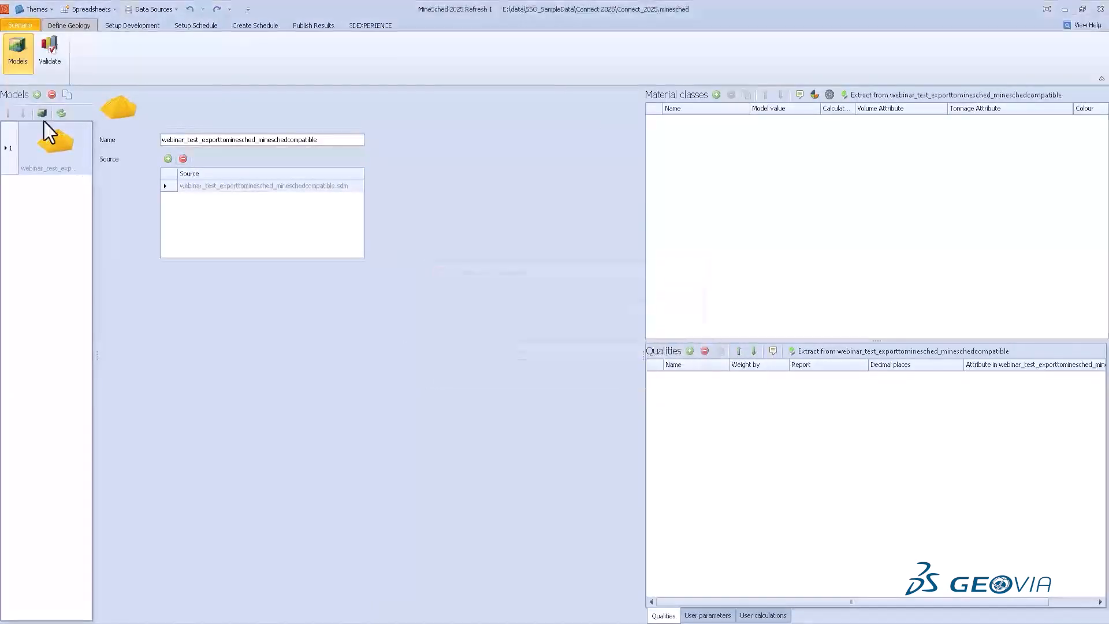
pyautogui.click(52, 94)
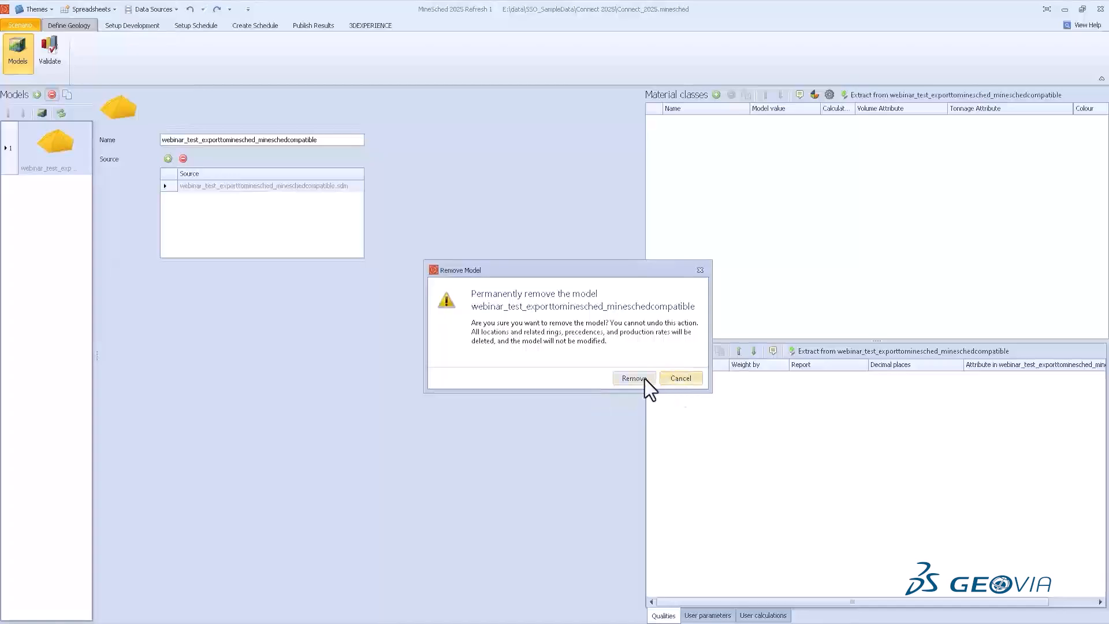
pyautogui.click(634, 378)
# Step: Load webinar_test2.sdm as the geology model and add a new material class
pyautogui.click(36, 94)
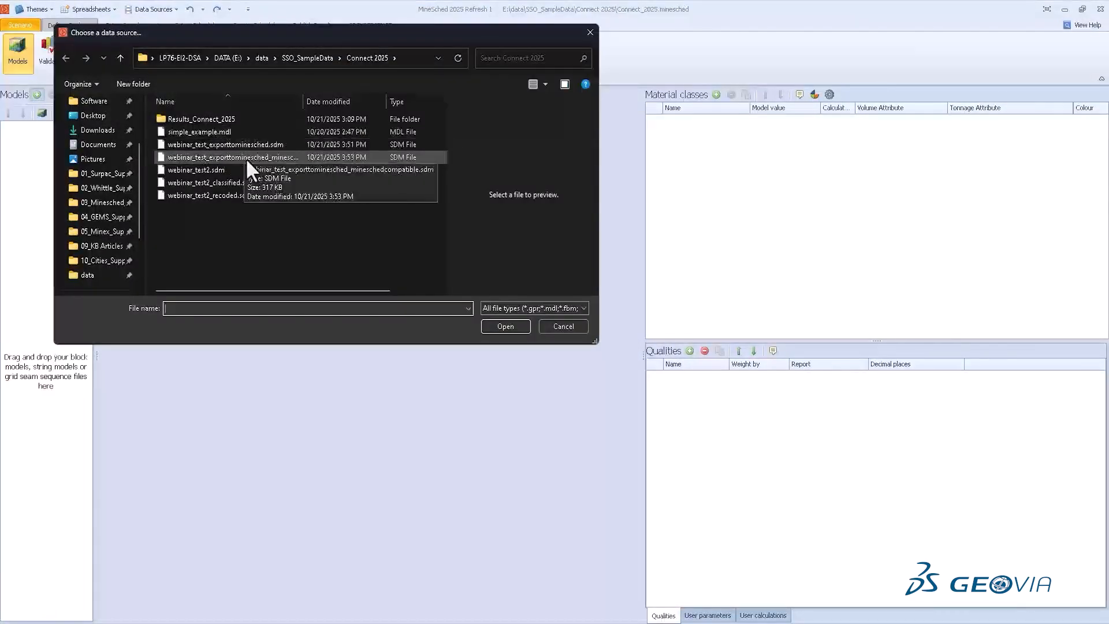
pyautogui.doubleClick(223, 171)
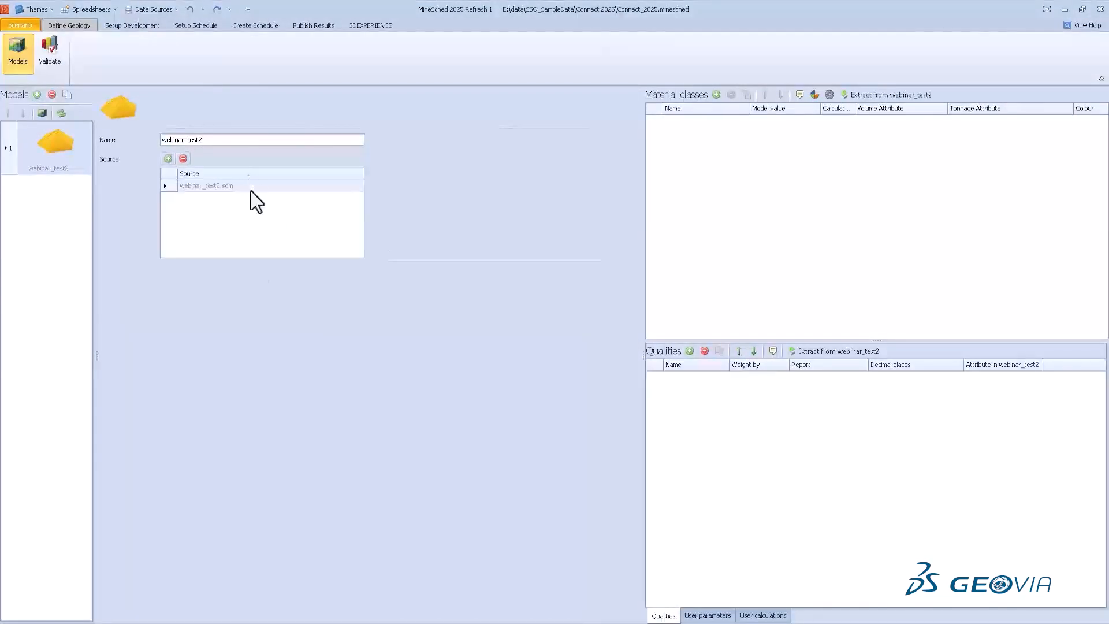
pyautogui.click(716, 95)
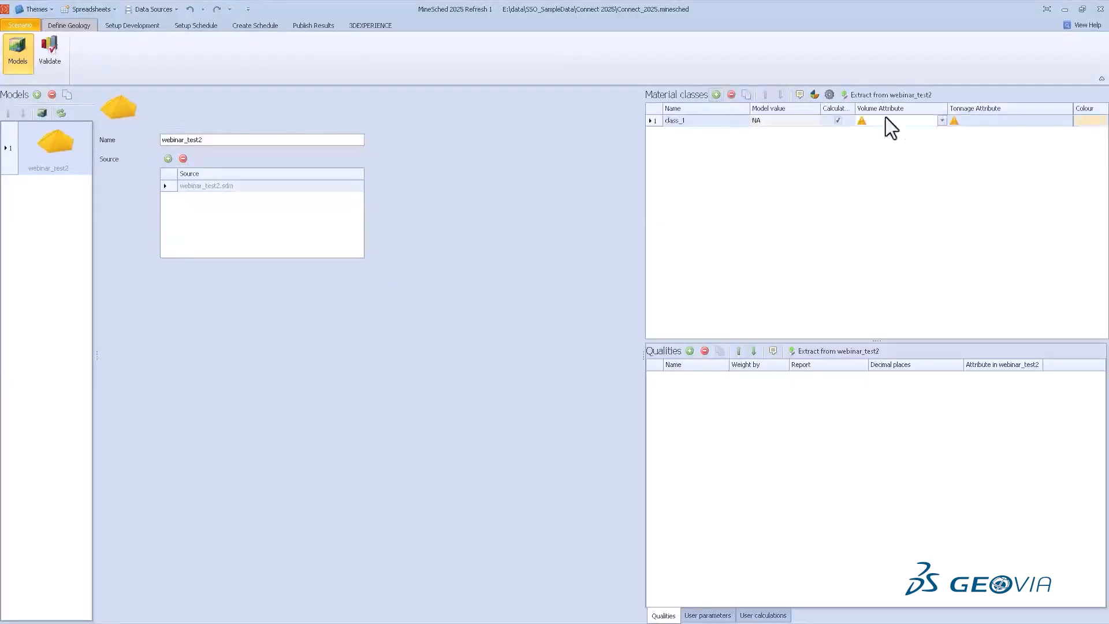
# Step: Try to extract volume attributes for the class_1 material class from the webinar_test2 model
pyautogui.click(936, 121)
pyautogui.click(941, 120)
pyautogui.click(890, 356)
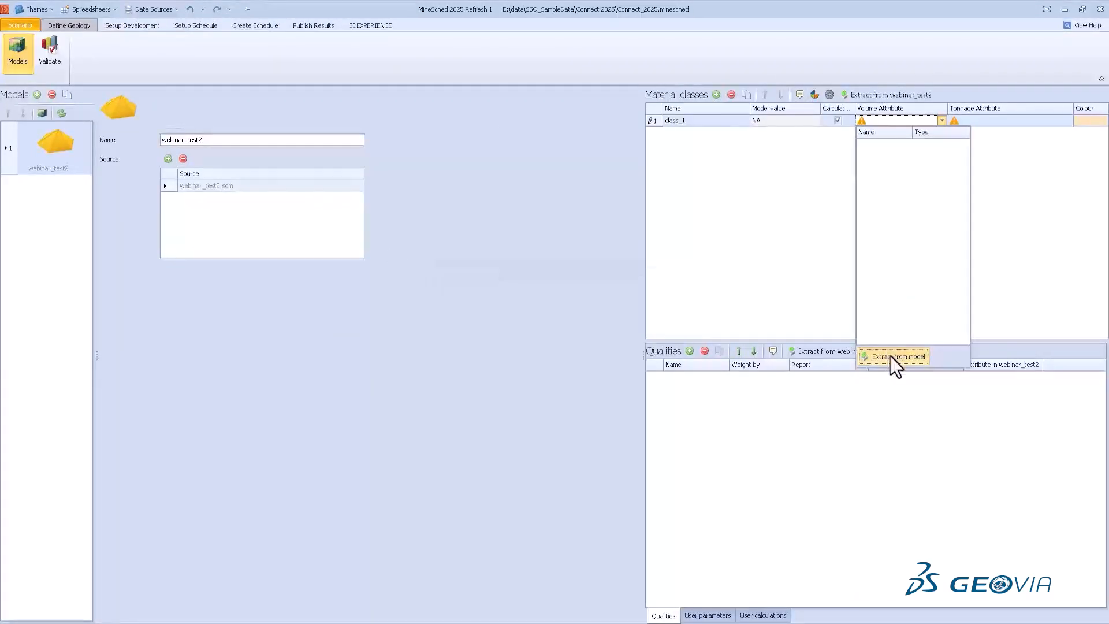
pyautogui.click(784, 241)
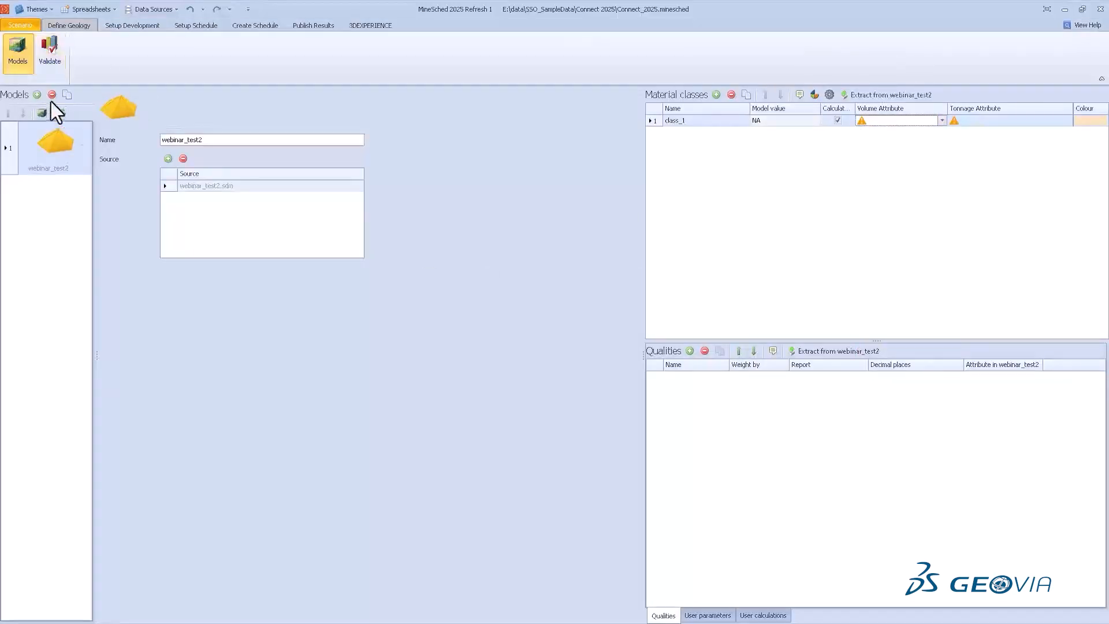
# Step: Replace the webinar_test2 model with webinar_test_exporttominesched_mineschedcompatible.sdm
pyautogui.click(618, 364)
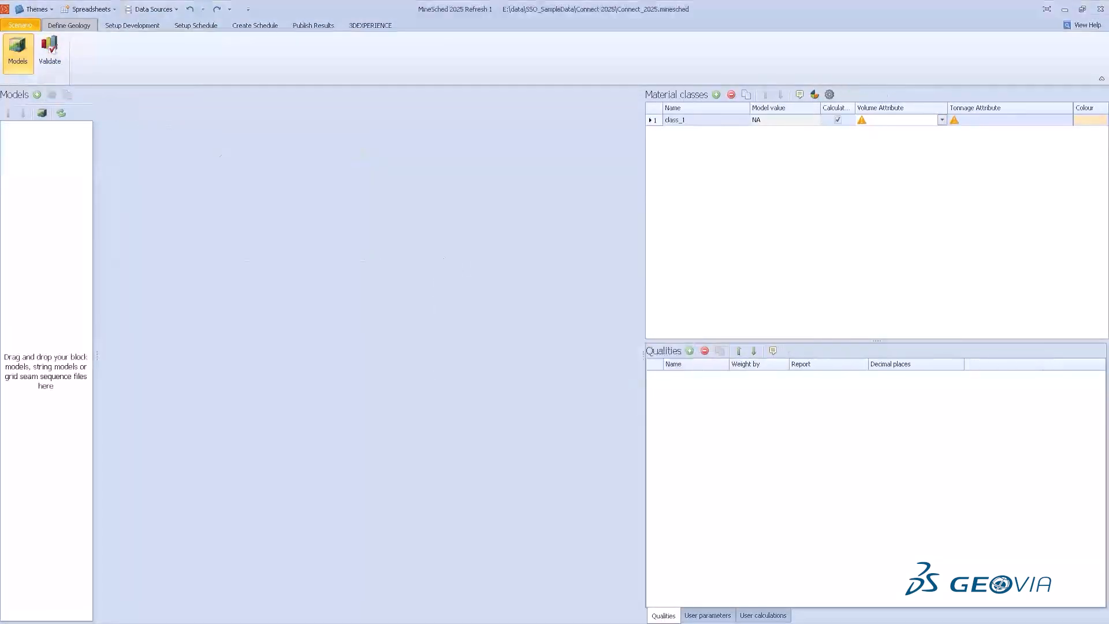
pyautogui.click(37, 95)
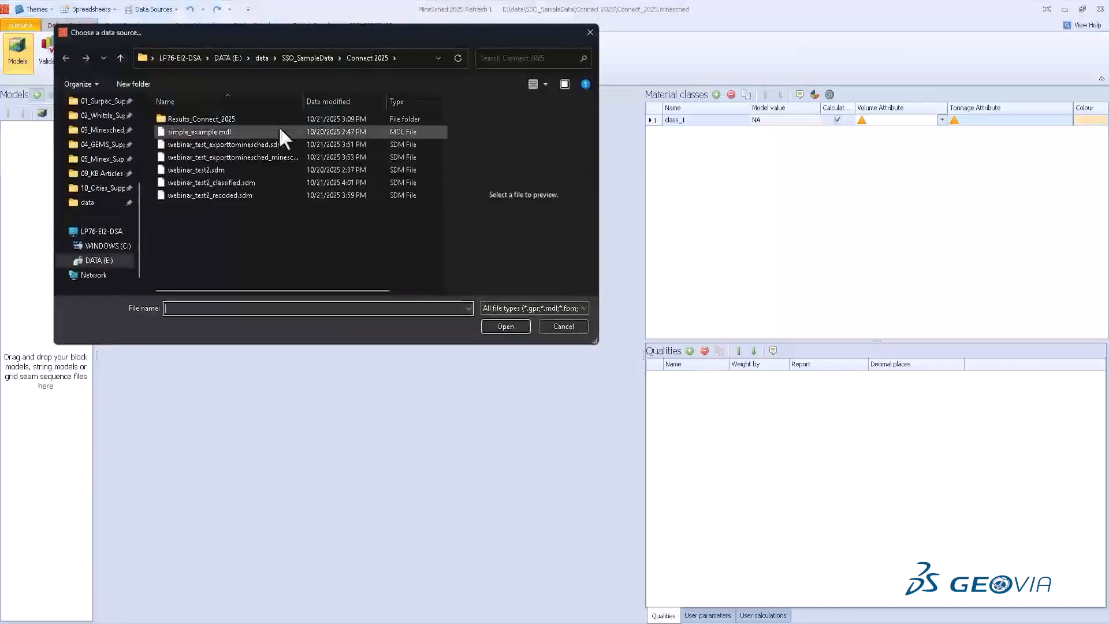
pyautogui.click(276, 159)
pyautogui.doubleClick(276, 157)
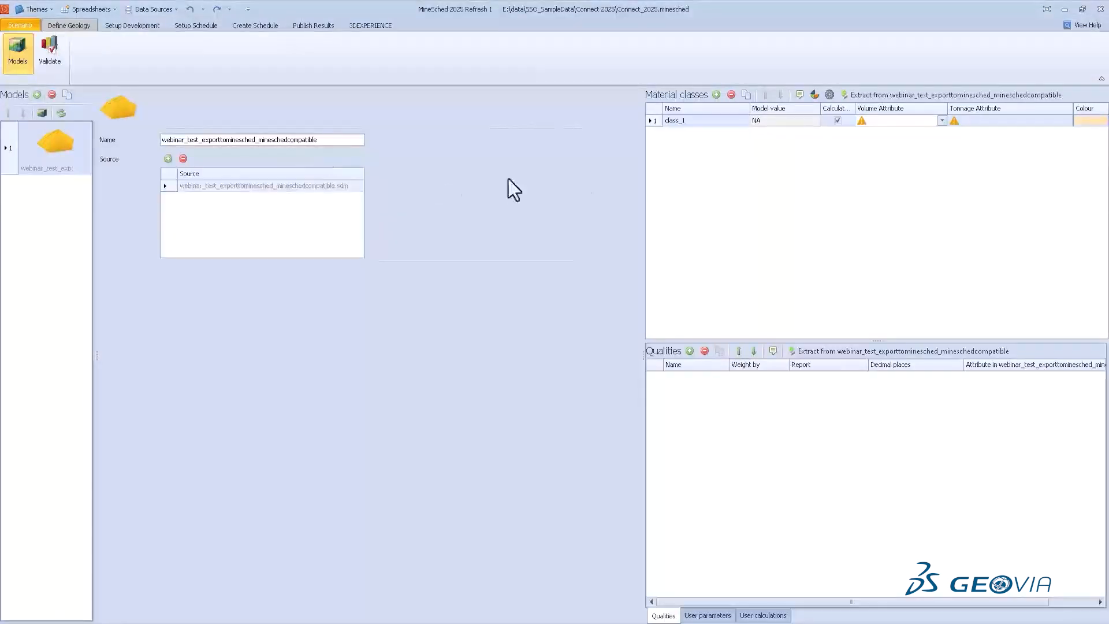
# Step: Extract the attributes from the model and map class_1's volume to ore_VOLUME and its tonnage to ore_TONNES
pyautogui.click(939, 123)
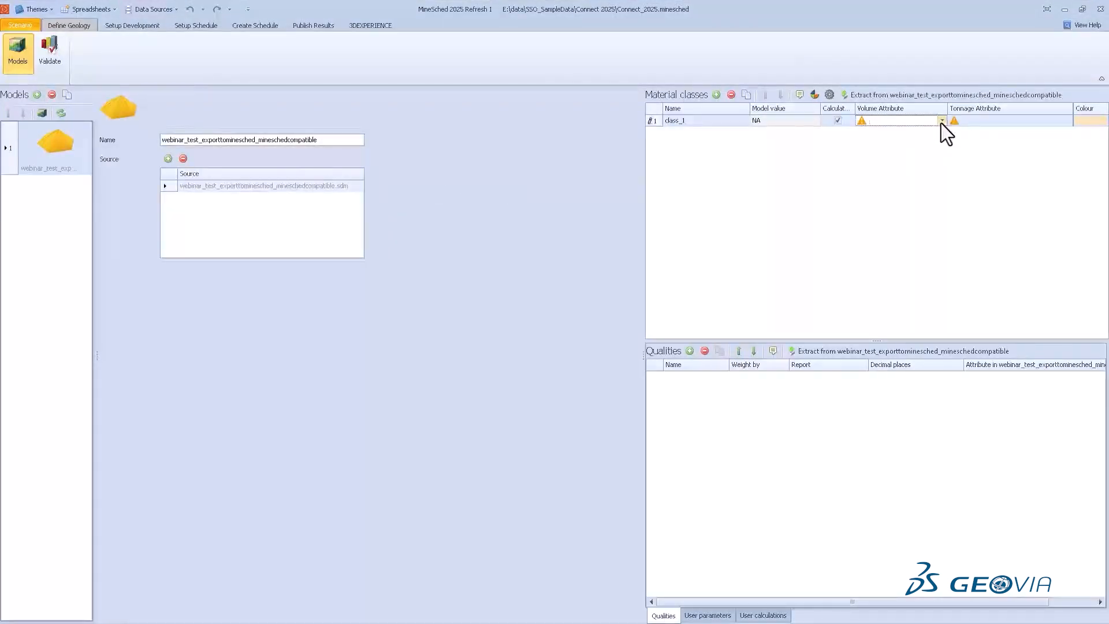
pyautogui.click(940, 122)
pyautogui.click(904, 356)
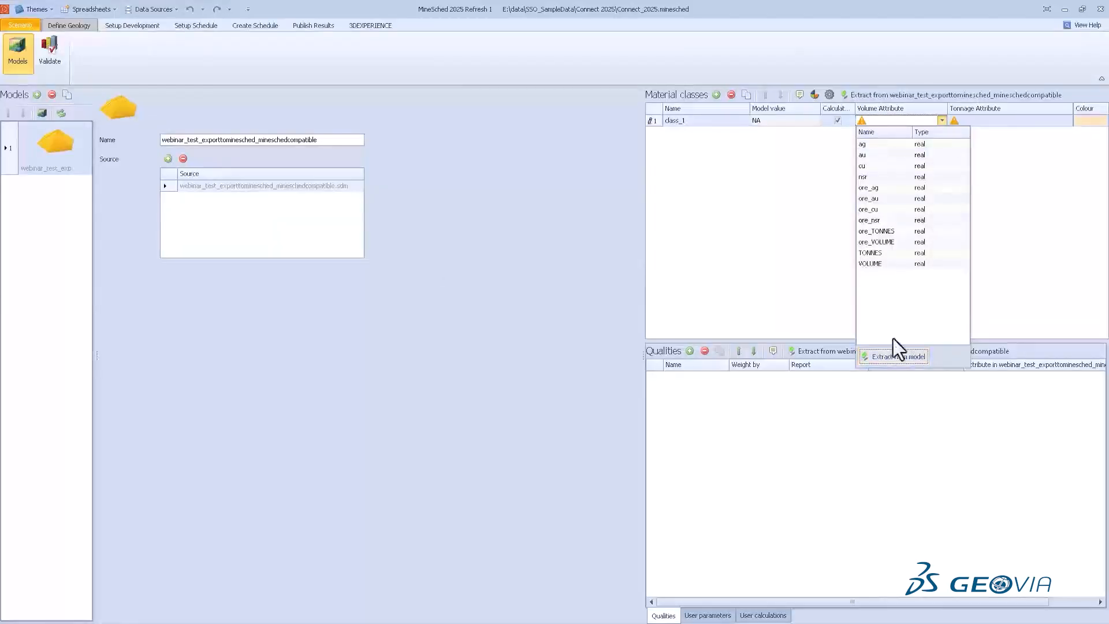
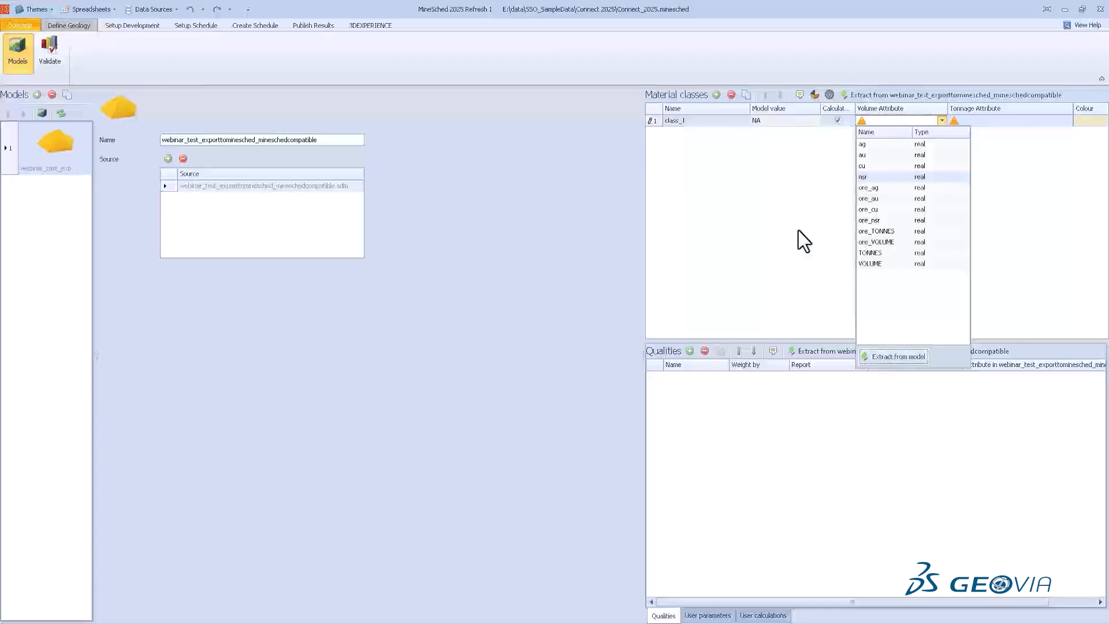
pyautogui.click(879, 232)
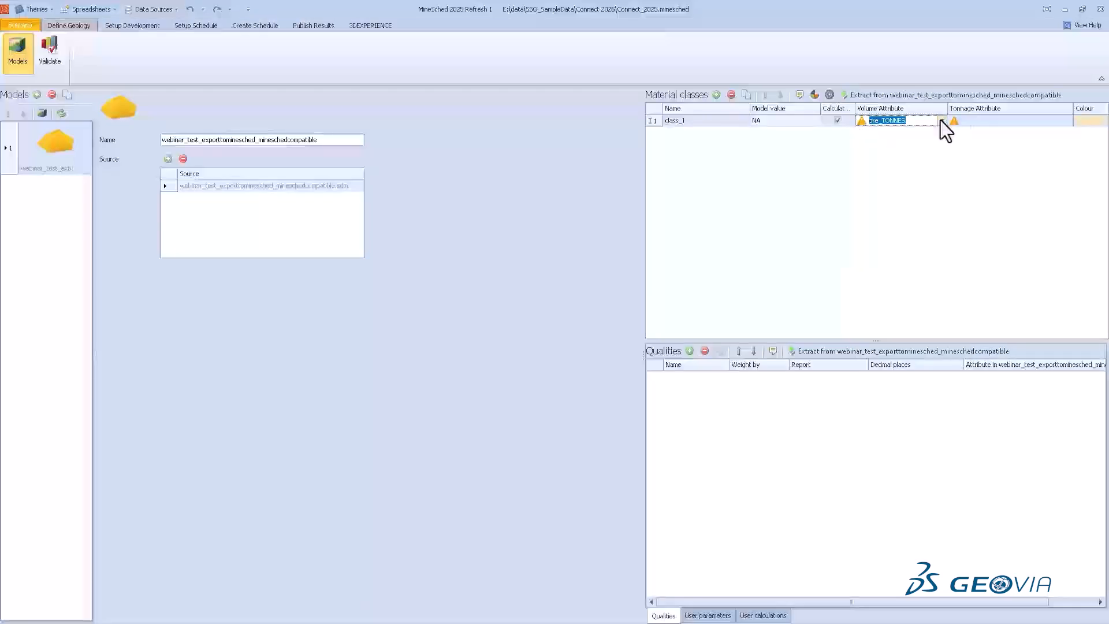
pyautogui.click(940, 121)
pyautogui.click(898, 249)
pyautogui.click(1049, 123)
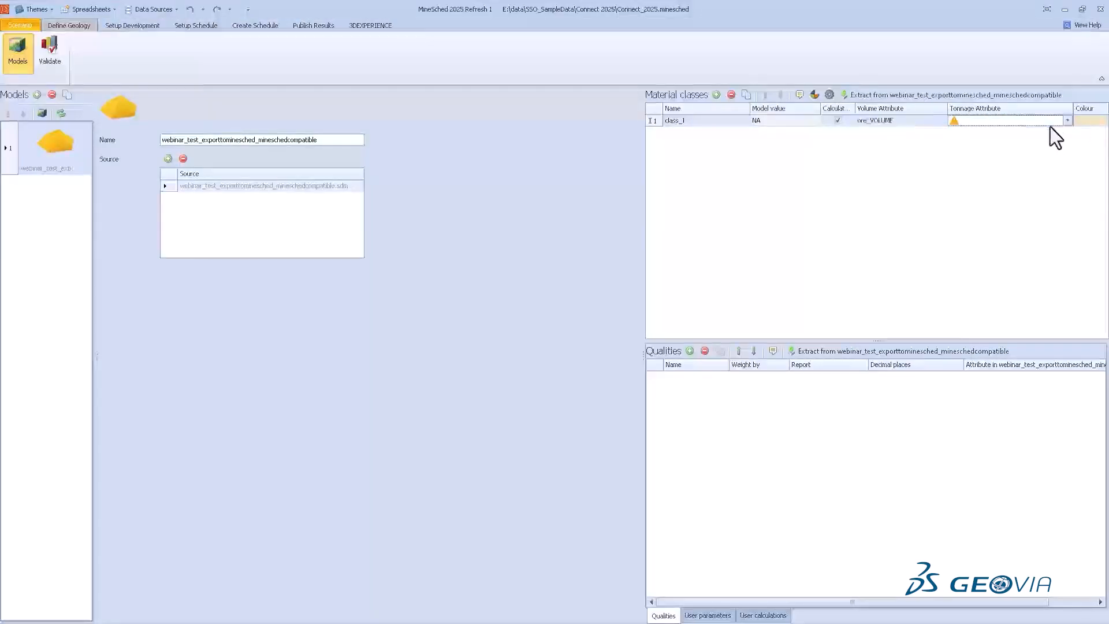
pyautogui.click(1067, 120)
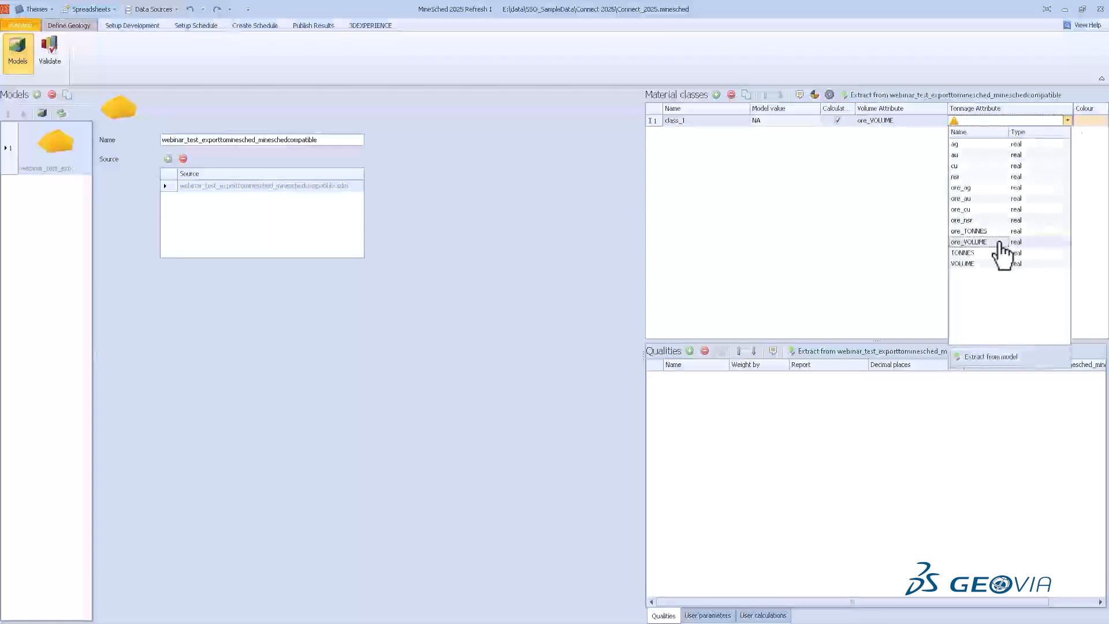
pyautogui.click(993, 240)
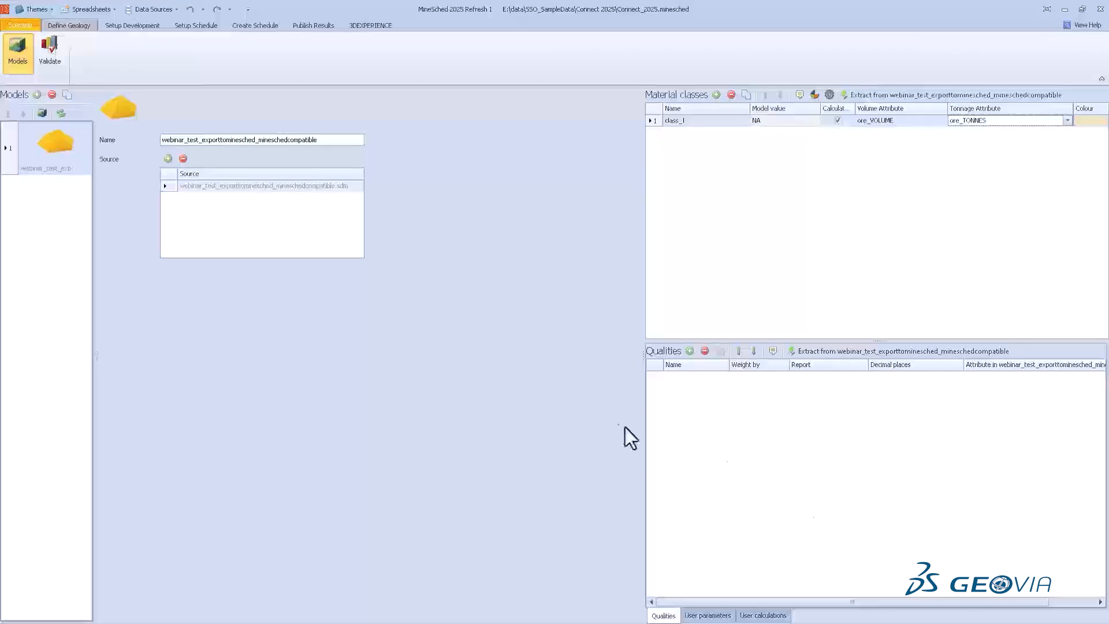
# Step: Add four qualities to the webinar_test_exporttominesched_mineschedcompatible model
pyautogui.click(690, 352)
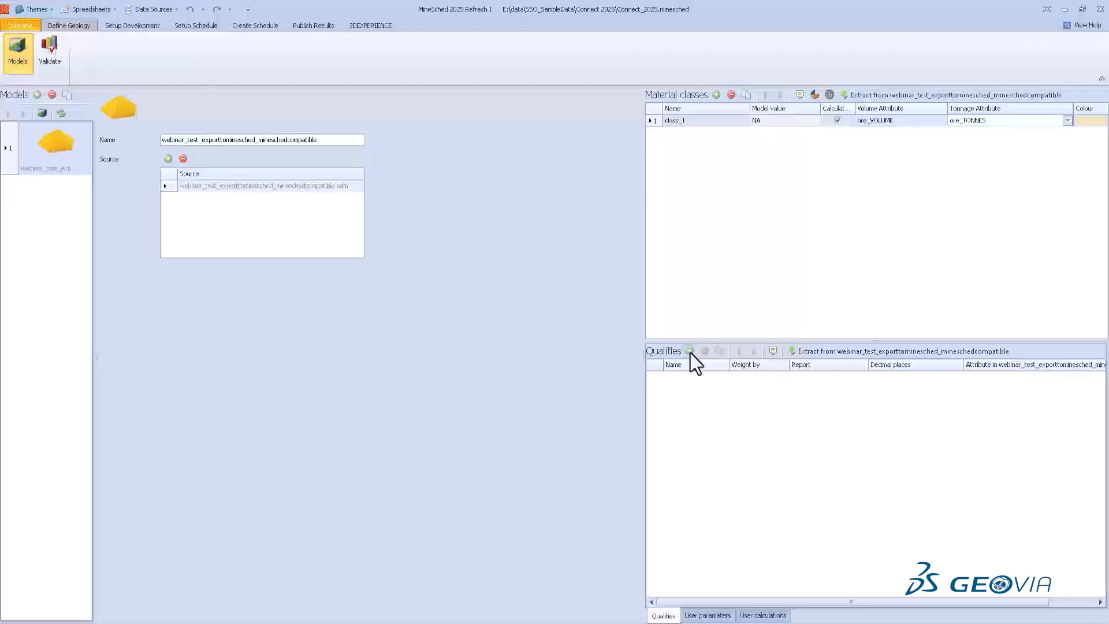
pyautogui.click(690, 351)
pyautogui.click(691, 352)
pyautogui.click(691, 352)
pyautogui.doubleClick(712, 376)
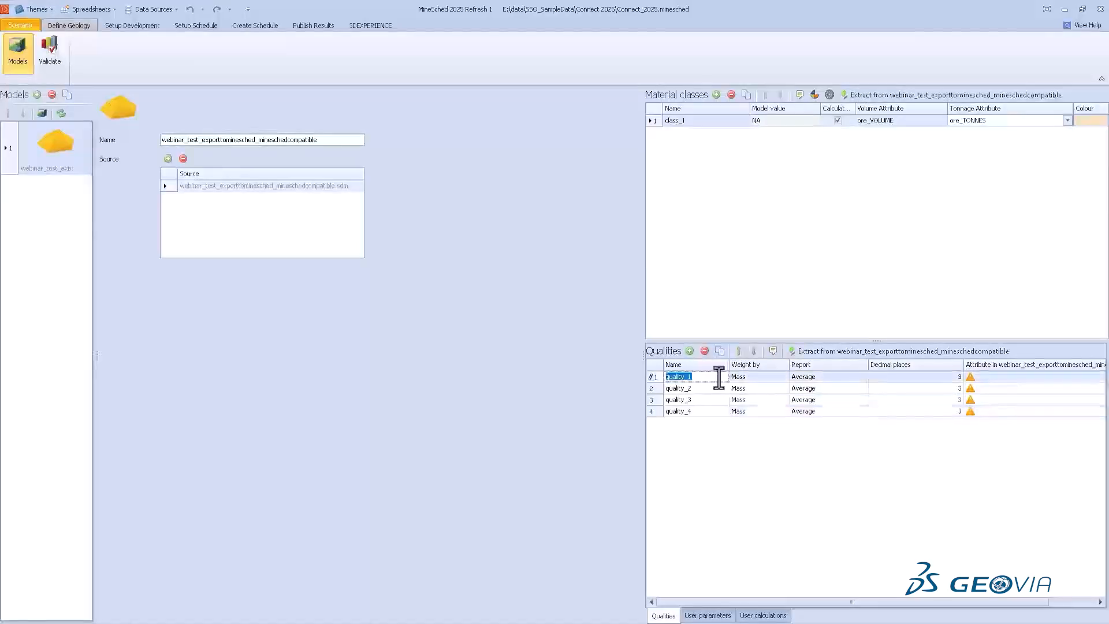
# Step: Map the four qualities in order to the model attributes au, ag, cu and nsr
pyautogui.click(1003, 378)
pyautogui.click(1100, 377)
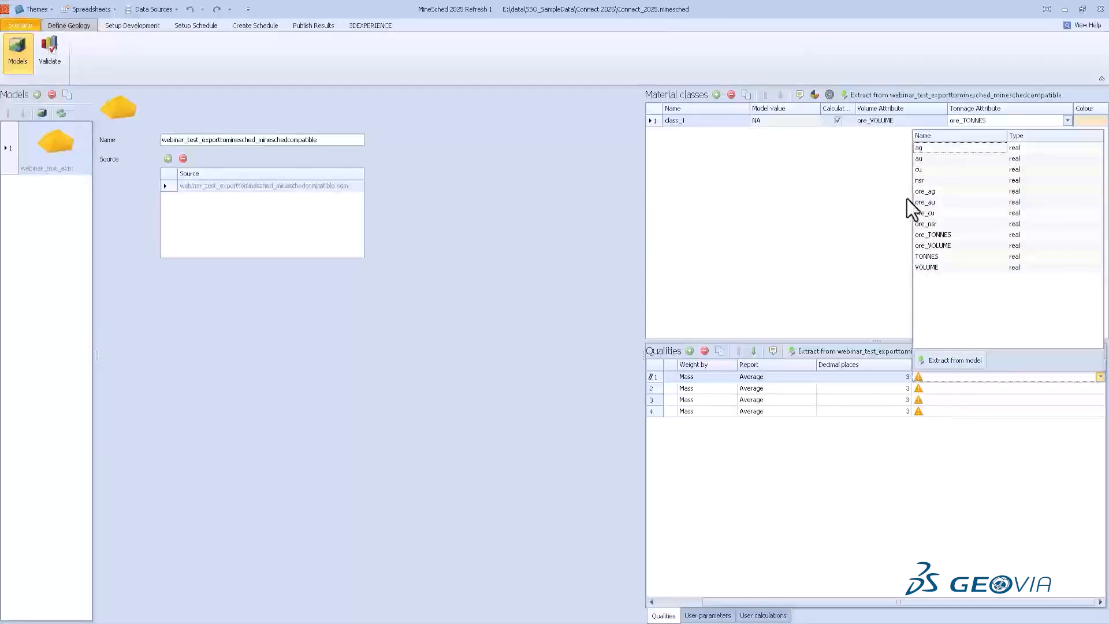
pyautogui.click(945, 159)
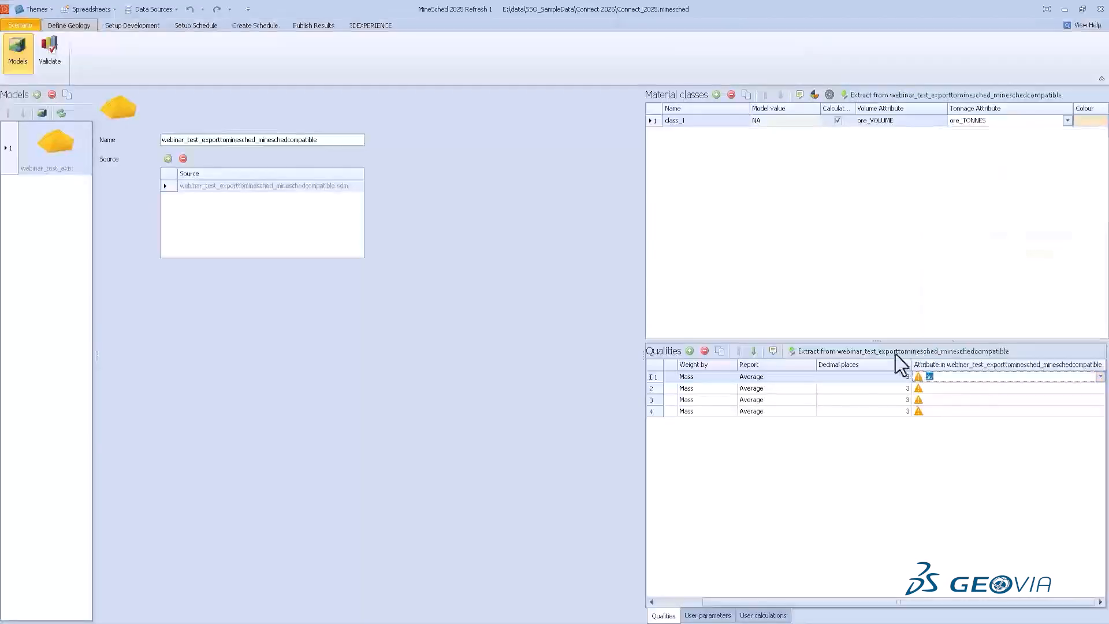
pyautogui.click(1100, 388)
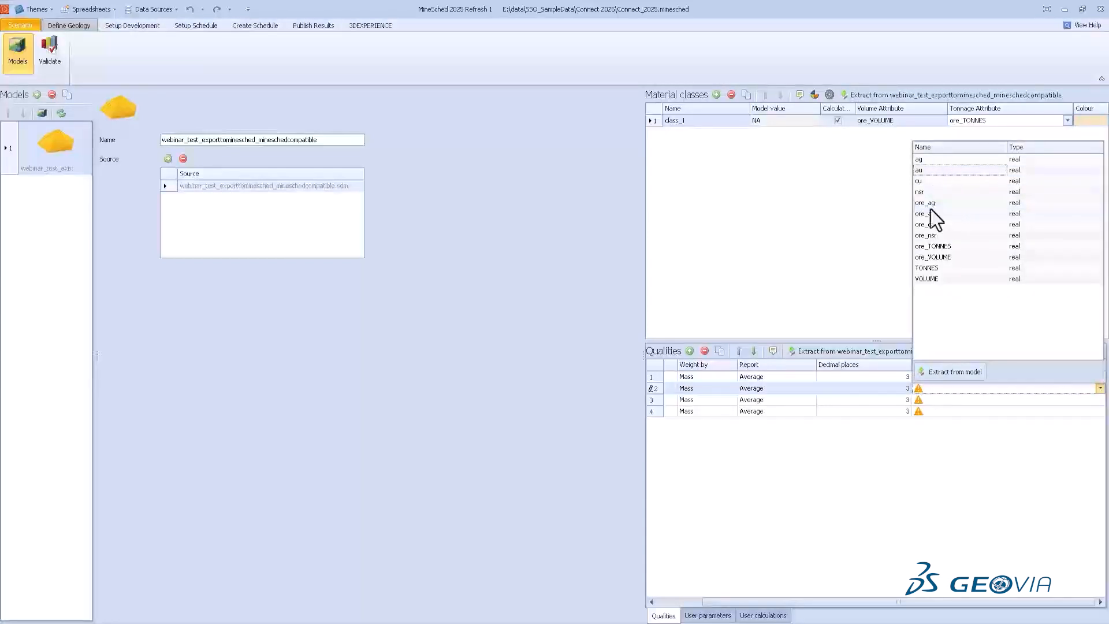
pyautogui.click(930, 160)
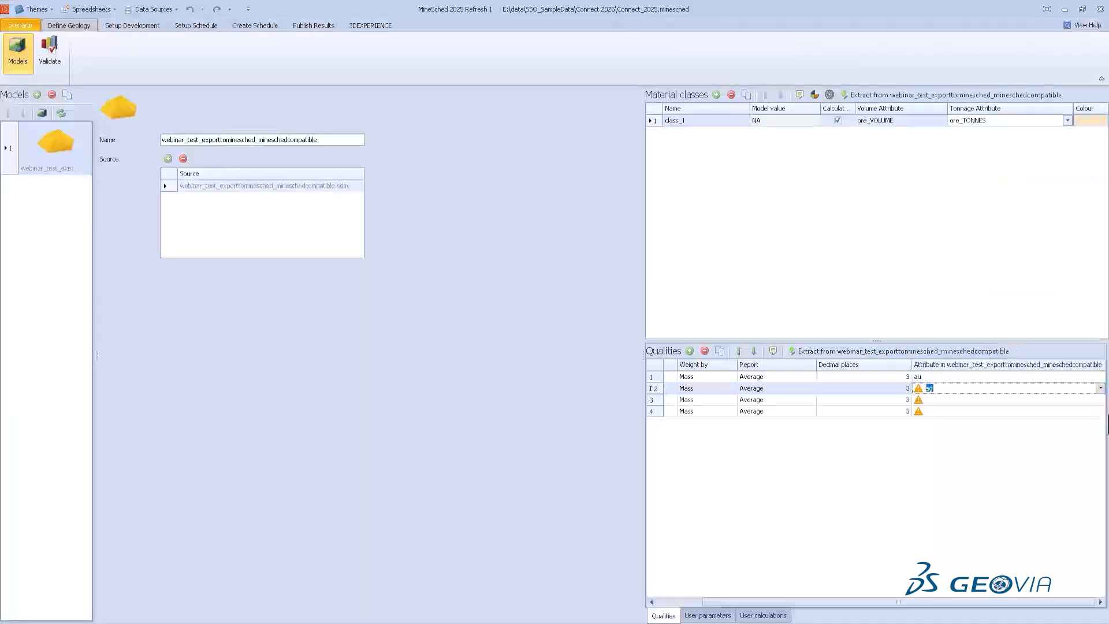
pyautogui.click(1100, 399)
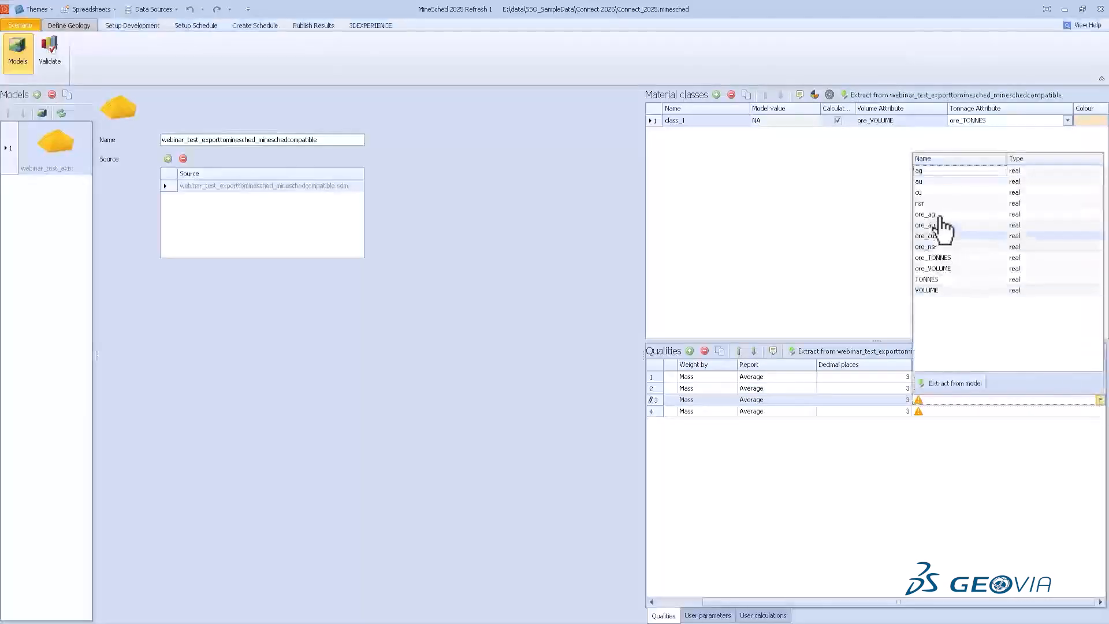
pyautogui.click(924, 194)
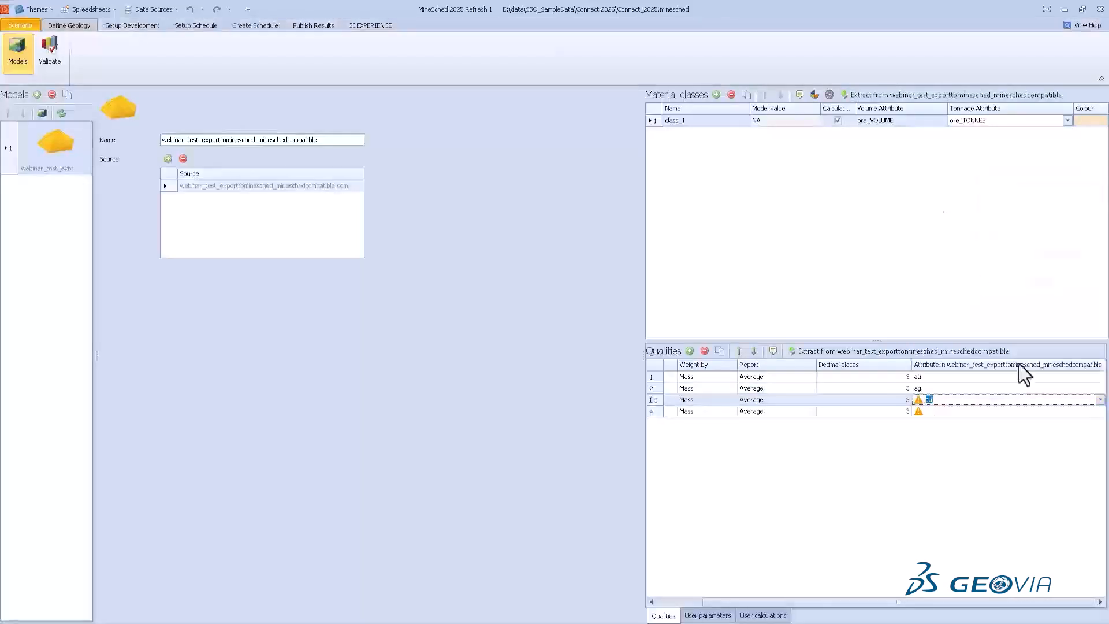
pyautogui.click(1096, 412)
pyautogui.click(1099, 411)
pyautogui.click(923, 241)
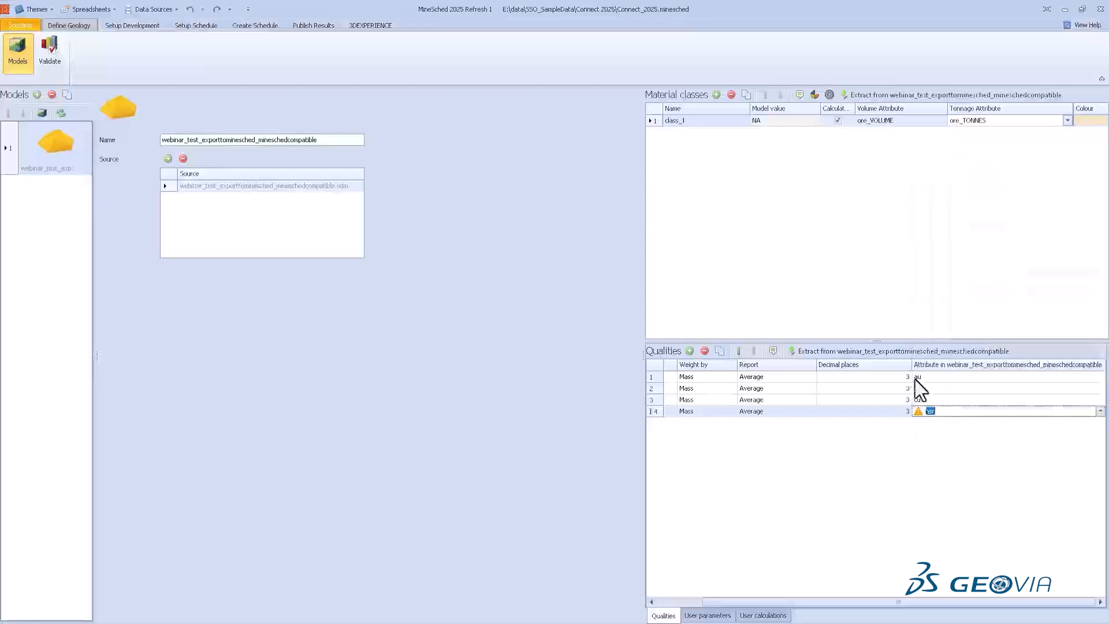
# Step: Name the four qualities au, ag, cu and nsr to match their mapped attributes
pyautogui.moveTo(910, 365); pyautogui.dragTo(869, 364)
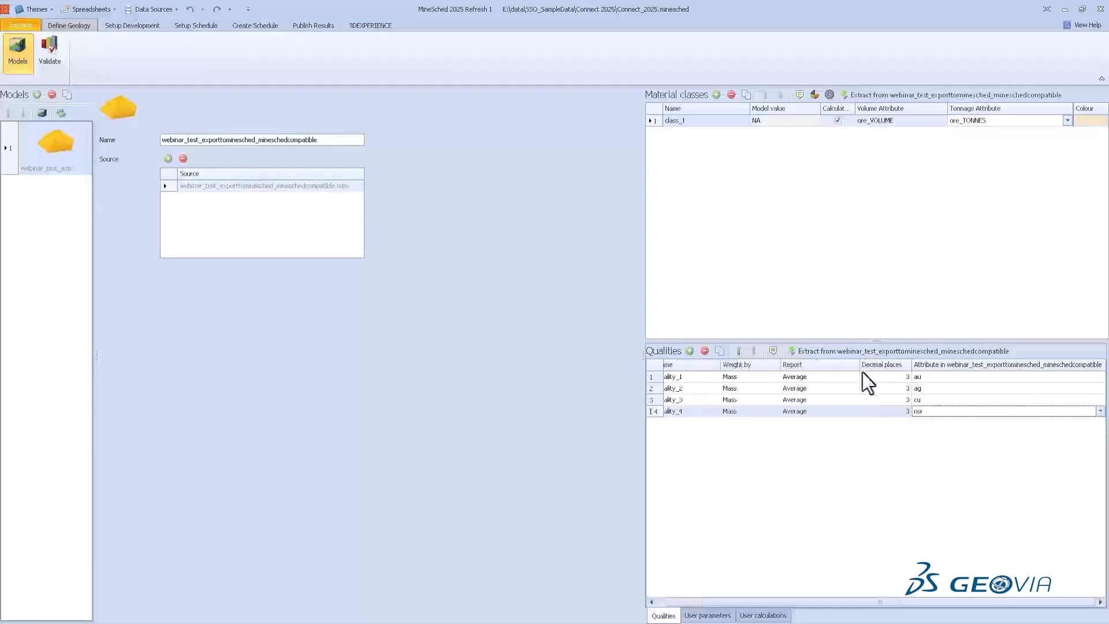
pyautogui.click(700, 376)
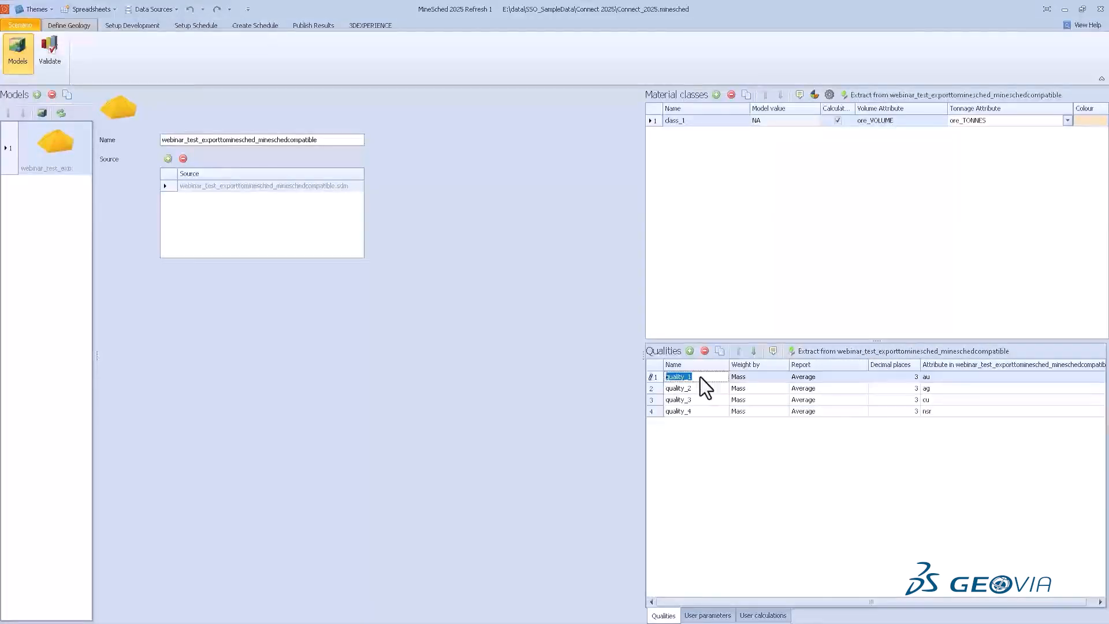
pyautogui.write('au')
pyautogui.press('Down')
pyautogui.write('ag')
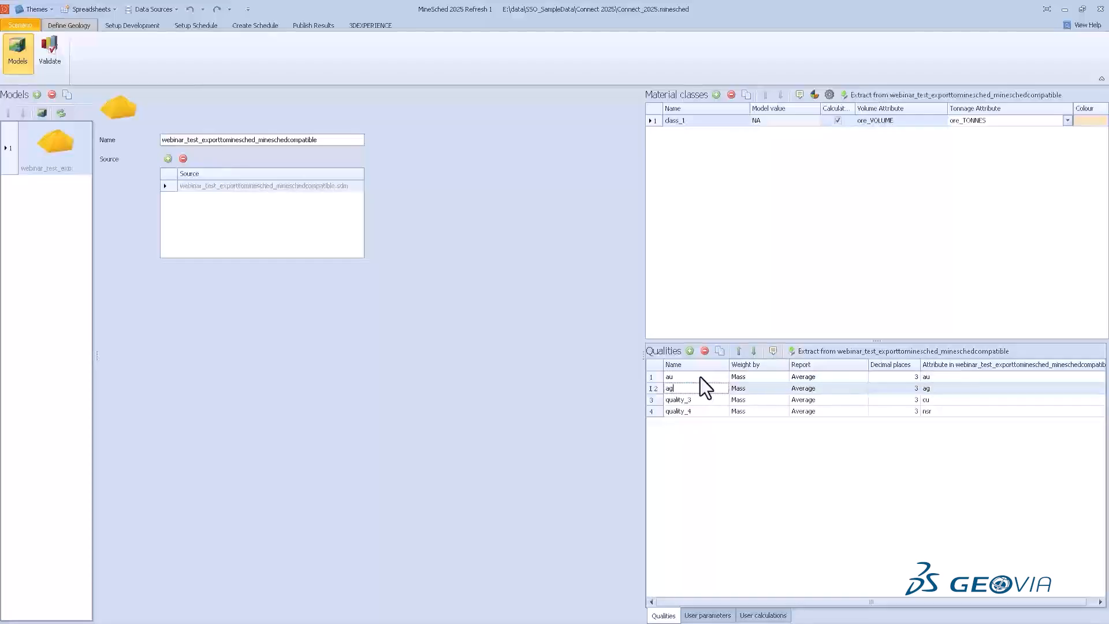
pyautogui.press('Down')
pyautogui.write('cu')
pyautogui.press('Down')
pyautogui.write('ns')
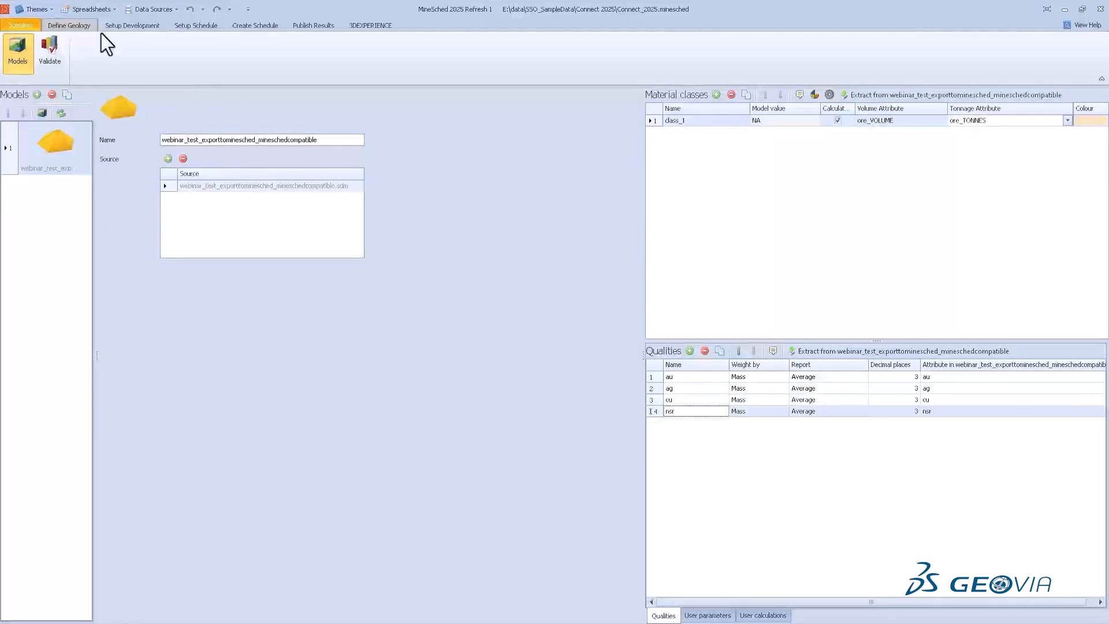
# Step: Generate the validation charts for the model and rename the class_1 material class as ore
pyautogui.click(49, 43)
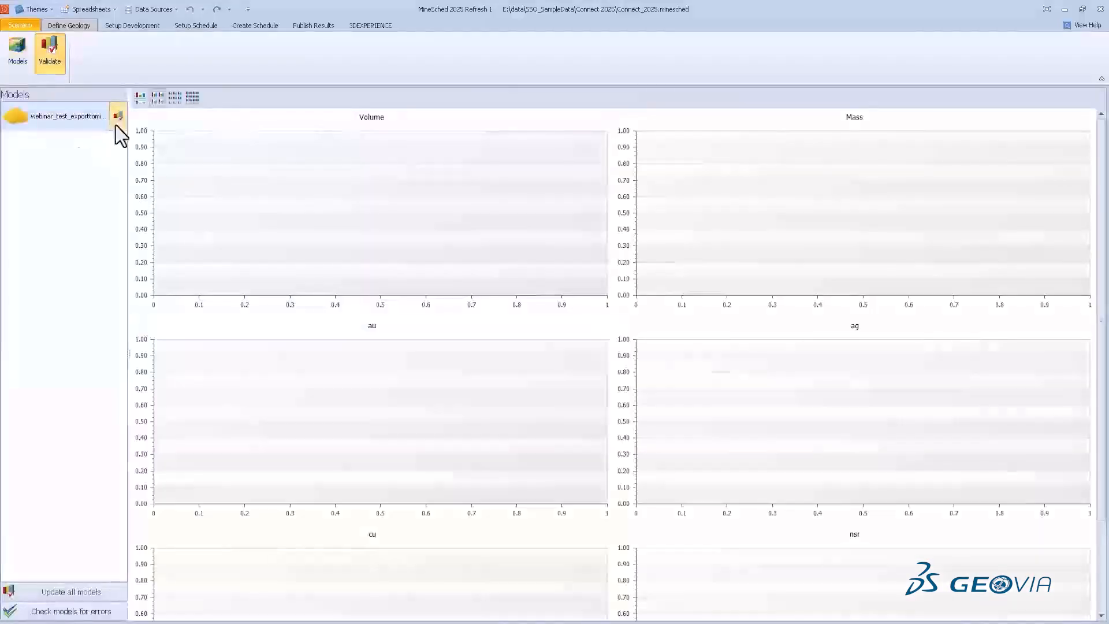
pyautogui.click(117, 118)
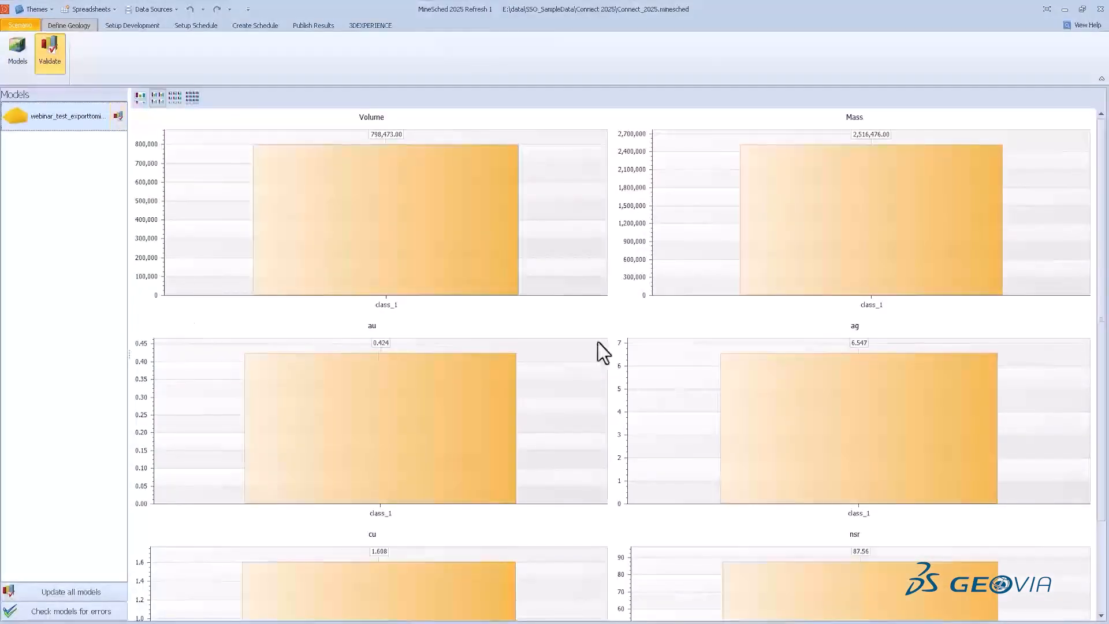
pyautogui.click(16, 48)
pyautogui.click(699, 120)
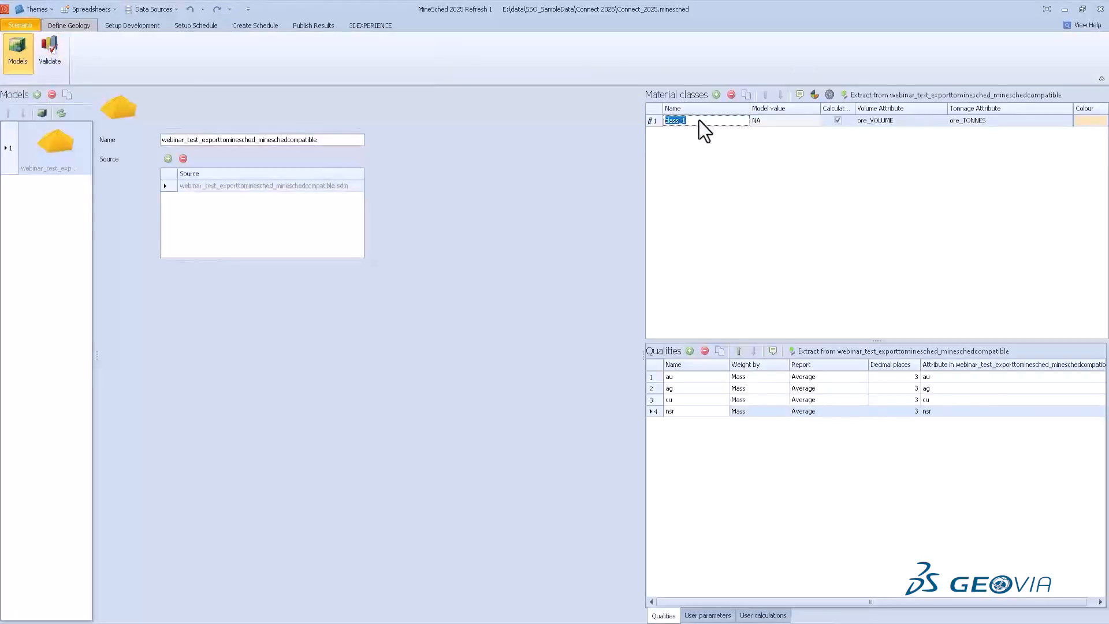
pyautogui.write('ore')
# Step: Revalidate the model and review the ore class's volume, mass, au, ag, cu and nsr charts
pyautogui.click(44, 50)
pyautogui.click(110, 126)
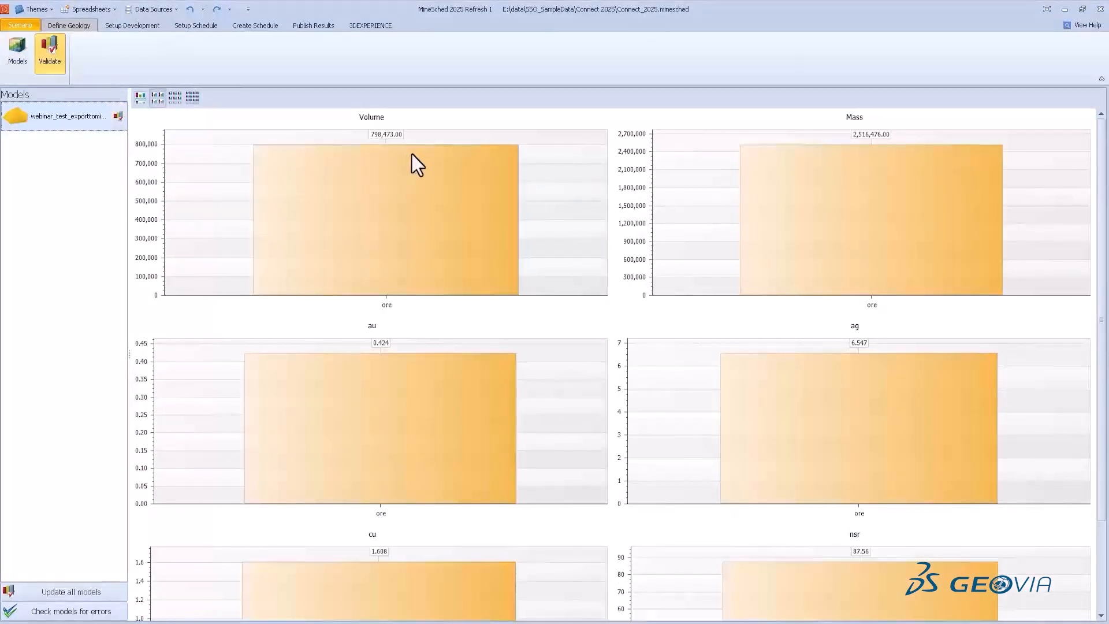
pyautogui.scroll(-3, 621, 209)
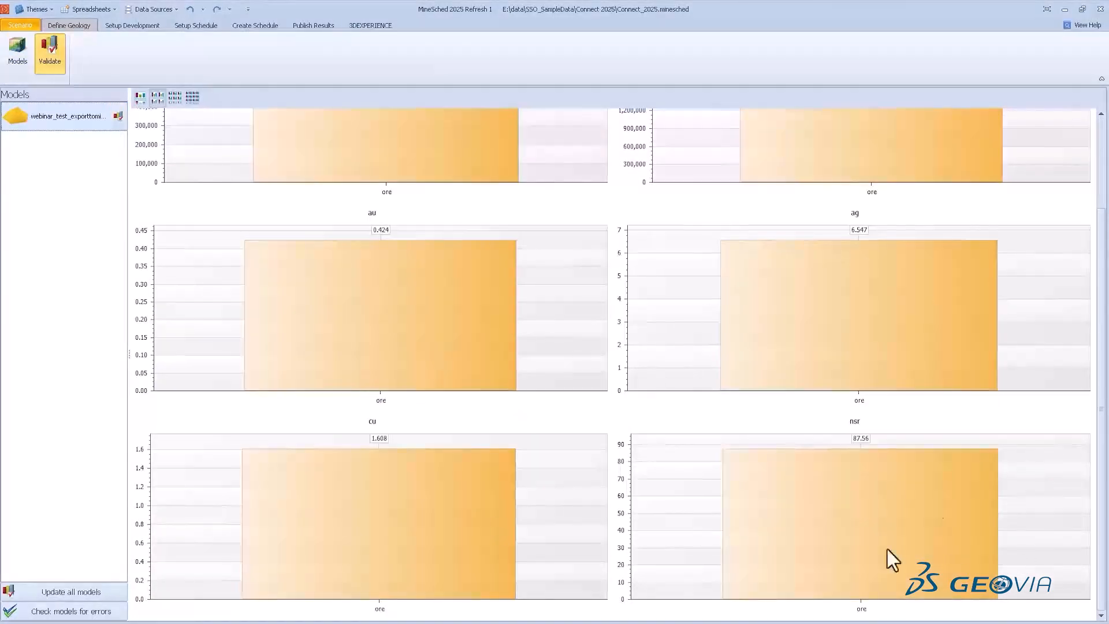
pyautogui.scroll(3, 721, 403)
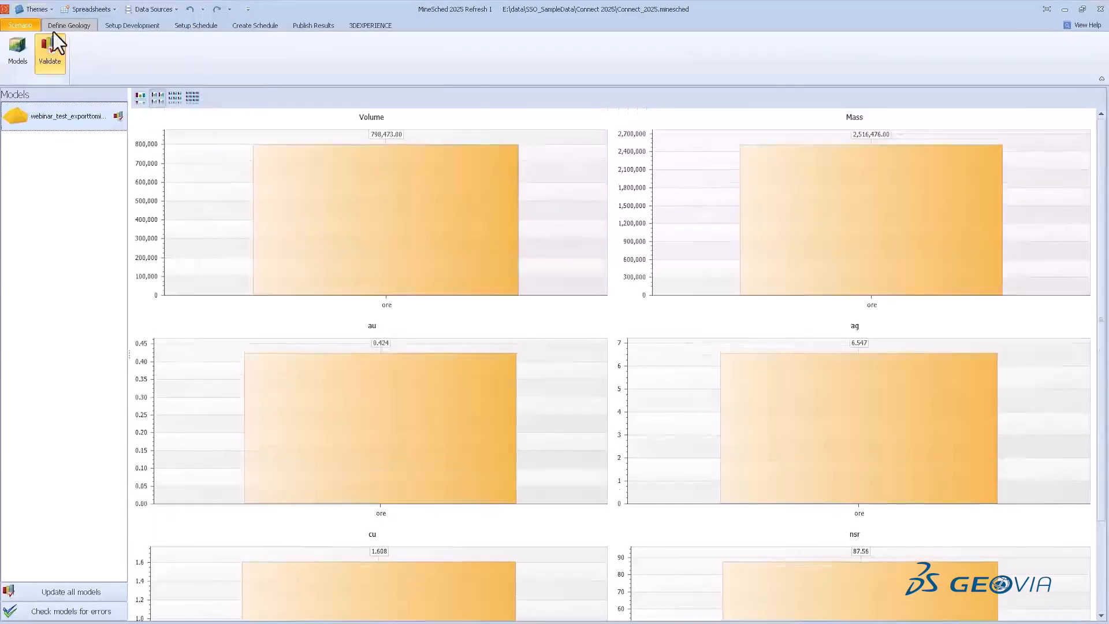
# Step: Remove the geology model, the ore material class and all four qualities from the scenario
pyautogui.click(17, 52)
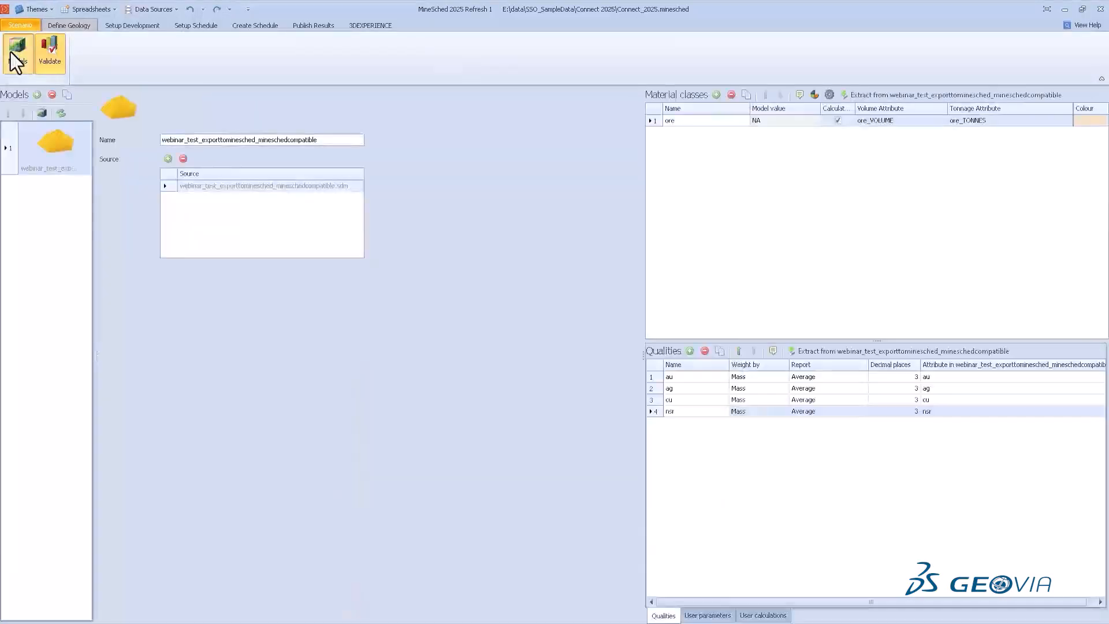
pyautogui.click(51, 94)
pyautogui.click(638, 380)
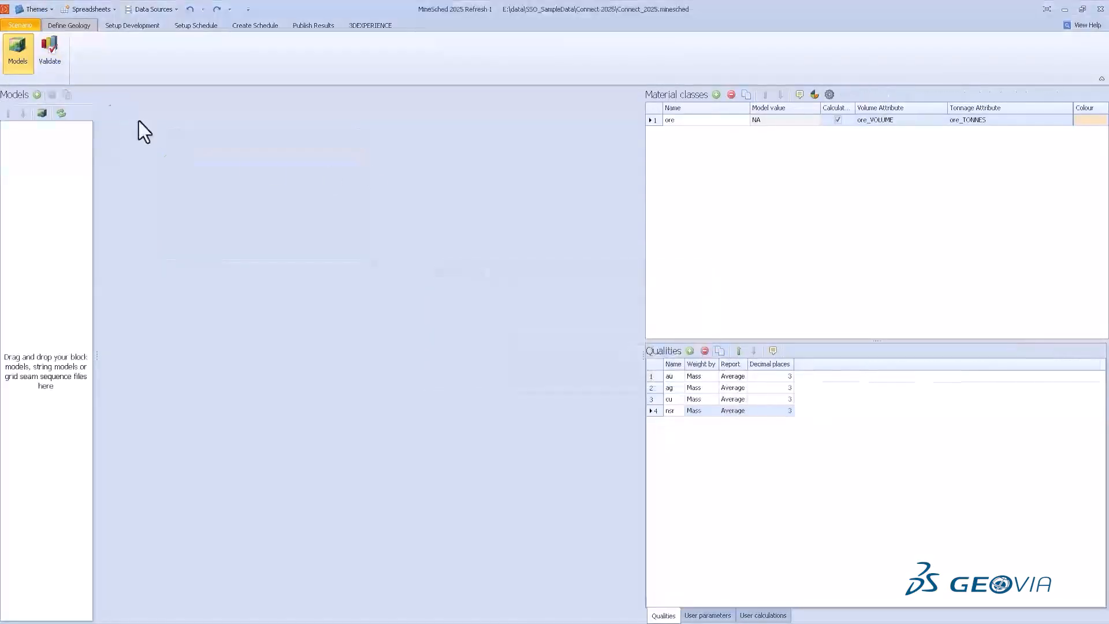
pyautogui.click(731, 94)
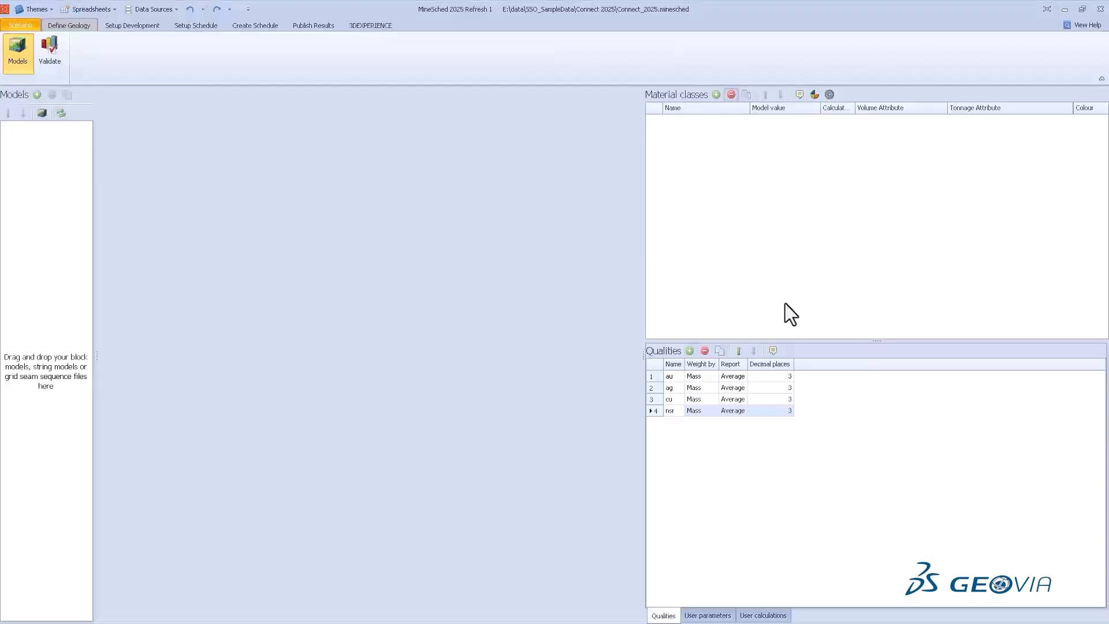
pyautogui.click(703, 350)
pyautogui.click(704, 351)
pyautogui.click(704, 350)
pyautogui.click(704, 350)
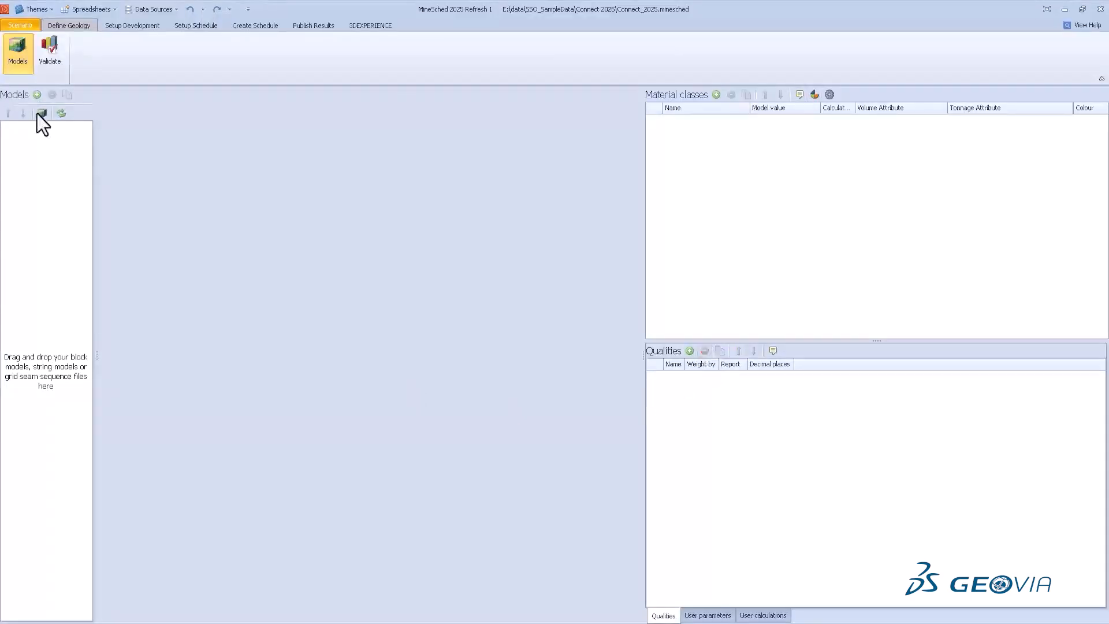
# Step: Load webinar_test2_recoded.sdm as the geology model and add two material classes
pyautogui.click(37, 94)
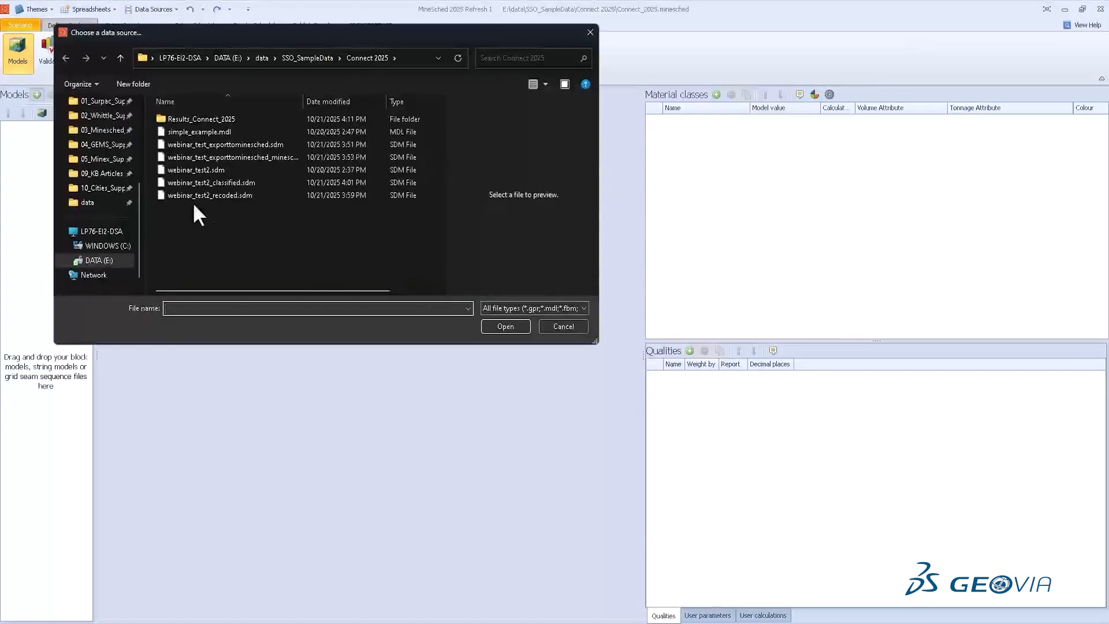
pyautogui.doubleClick(225, 195)
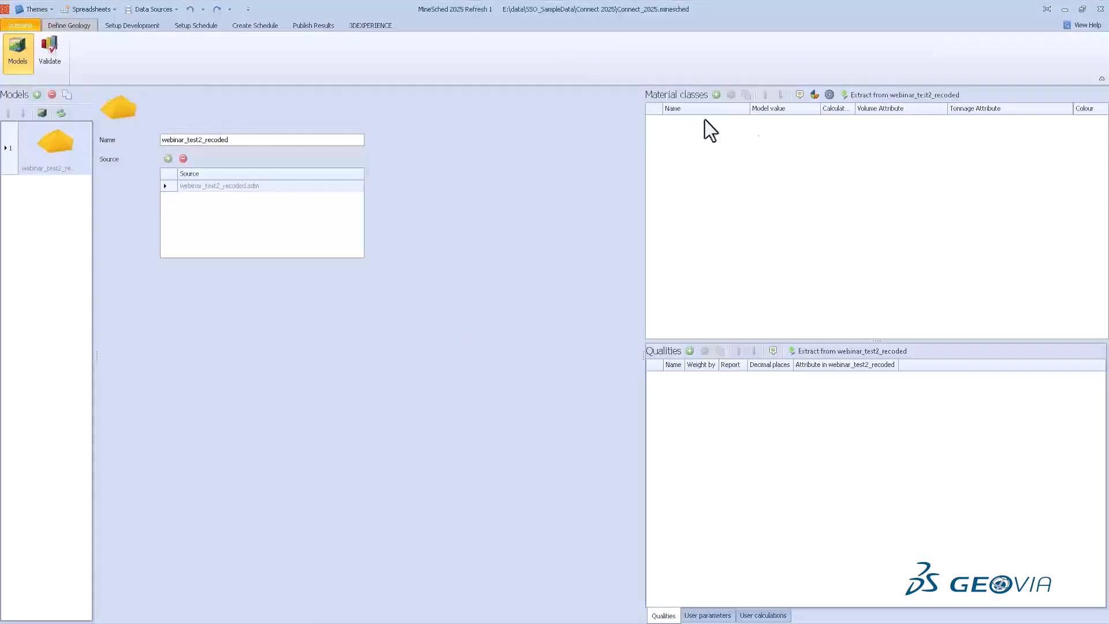
pyautogui.click(716, 94)
pyautogui.click(716, 95)
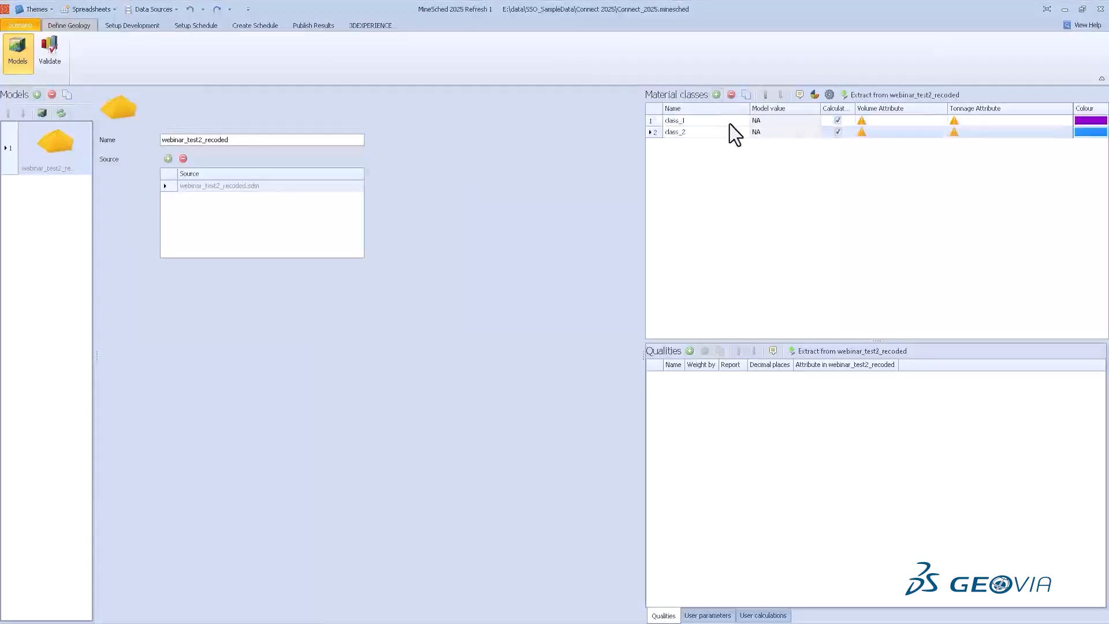
# Step: Rename material class class_1 as Indicated and class_2 as Measured
pyautogui.write('lnd')
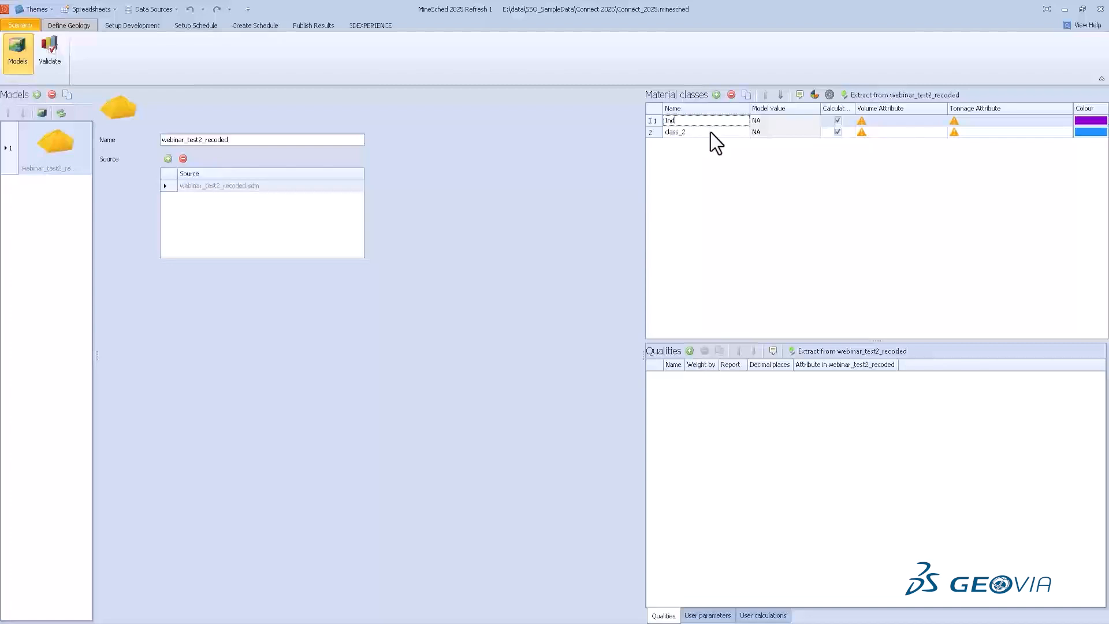
pyautogui.write('icated')
pyautogui.press('Down')
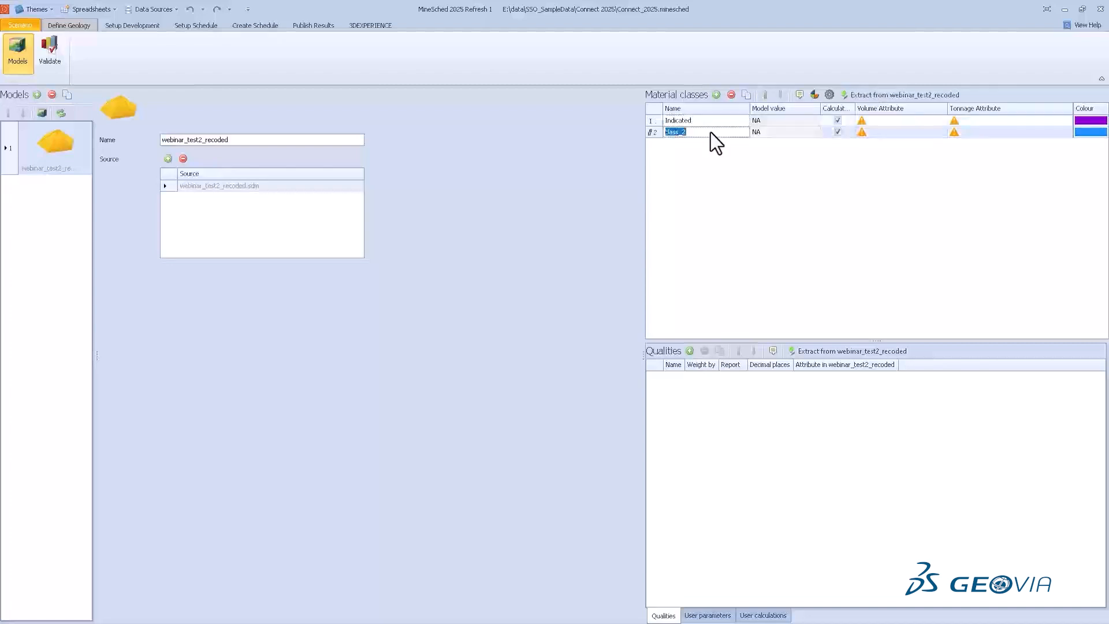
pyautogui.write('Measured')
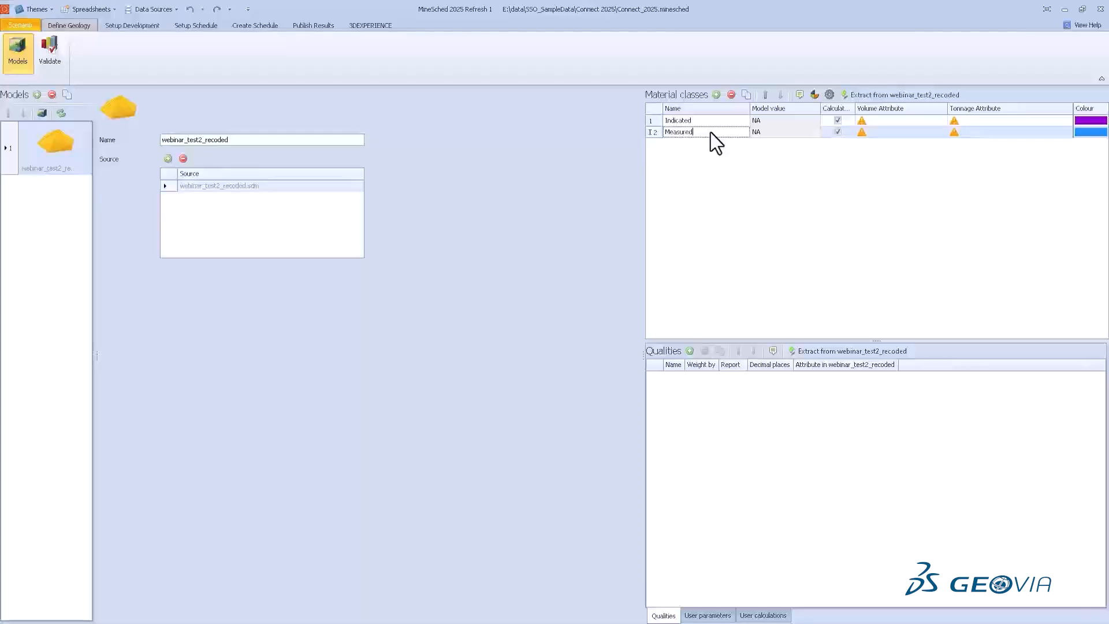
# Step: Assign INDICATED_volume as the volume attribute and INDICATED_mass as the tonnage attribute of the Indicated class
pyautogui.click(937, 121)
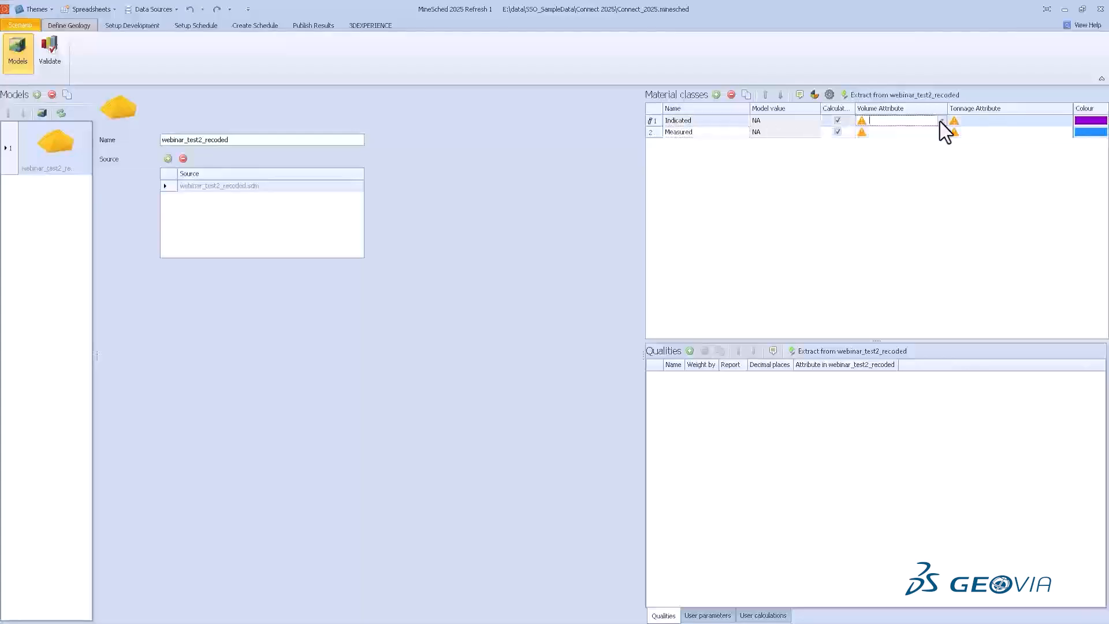
pyautogui.click(940, 121)
pyautogui.click(917, 358)
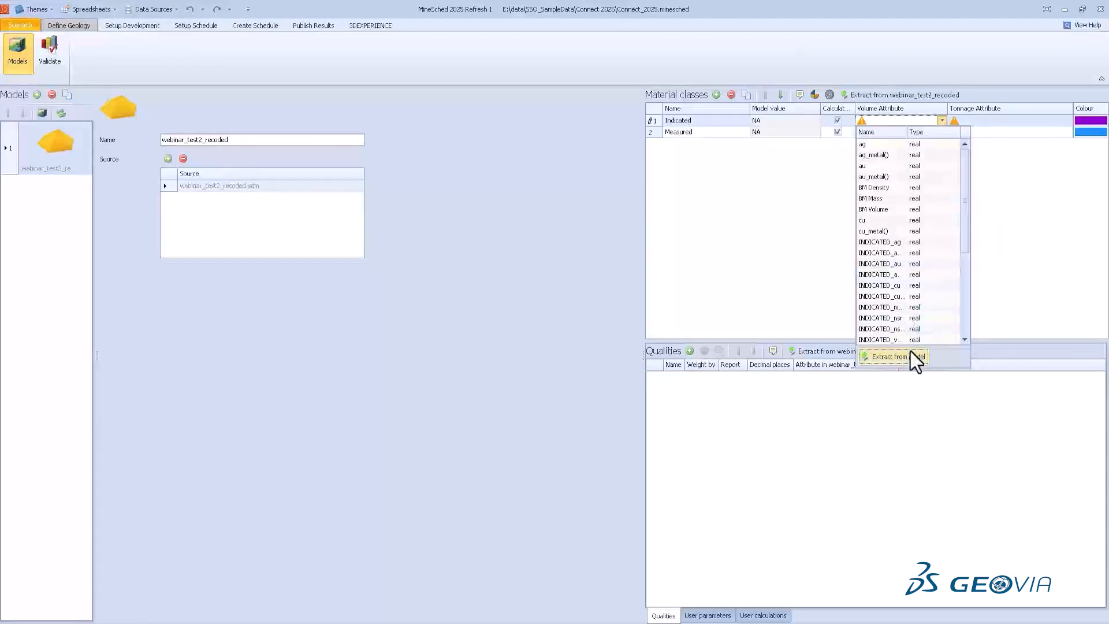
pyautogui.scroll(-1, 920, 296)
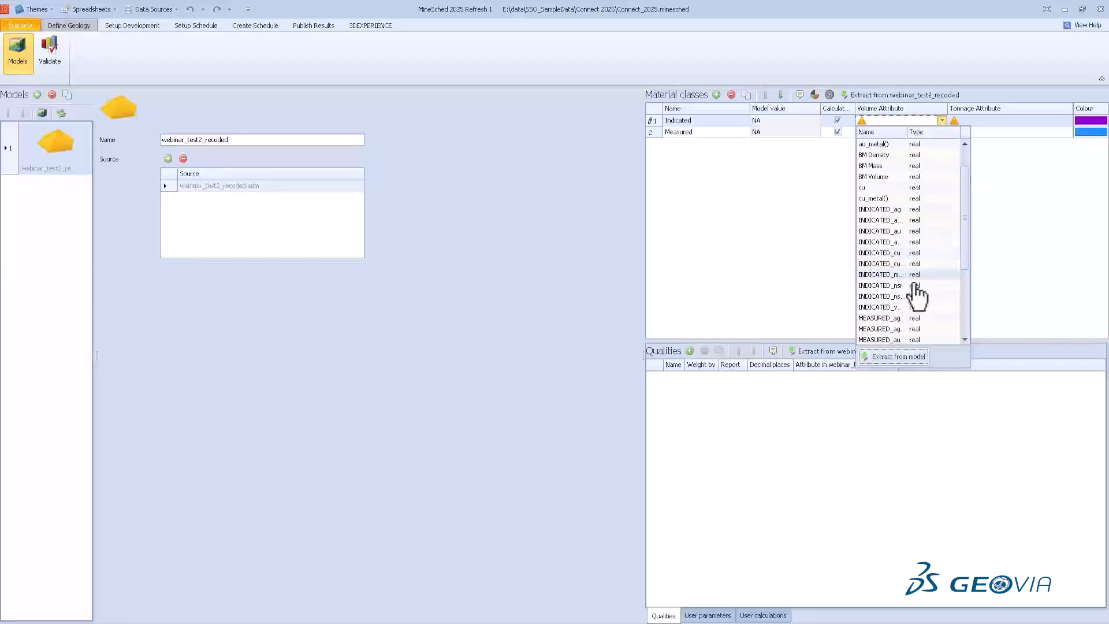
pyautogui.click(884, 306)
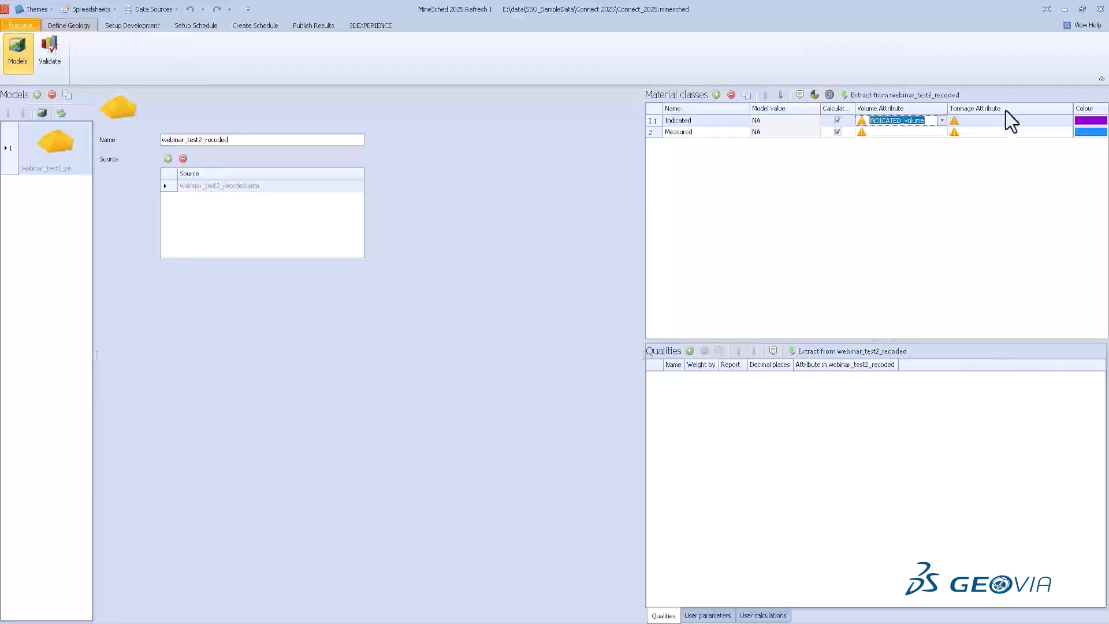
pyautogui.click(1031, 121)
pyautogui.click(1066, 121)
pyautogui.scroll(-1, 975, 277)
pyautogui.click(974, 274)
# Step: Assign MEASURED_volume as the volume attribute and MEASURED_mass as the tonnage attribute of the Measured class
pyautogui.click(940, 133)
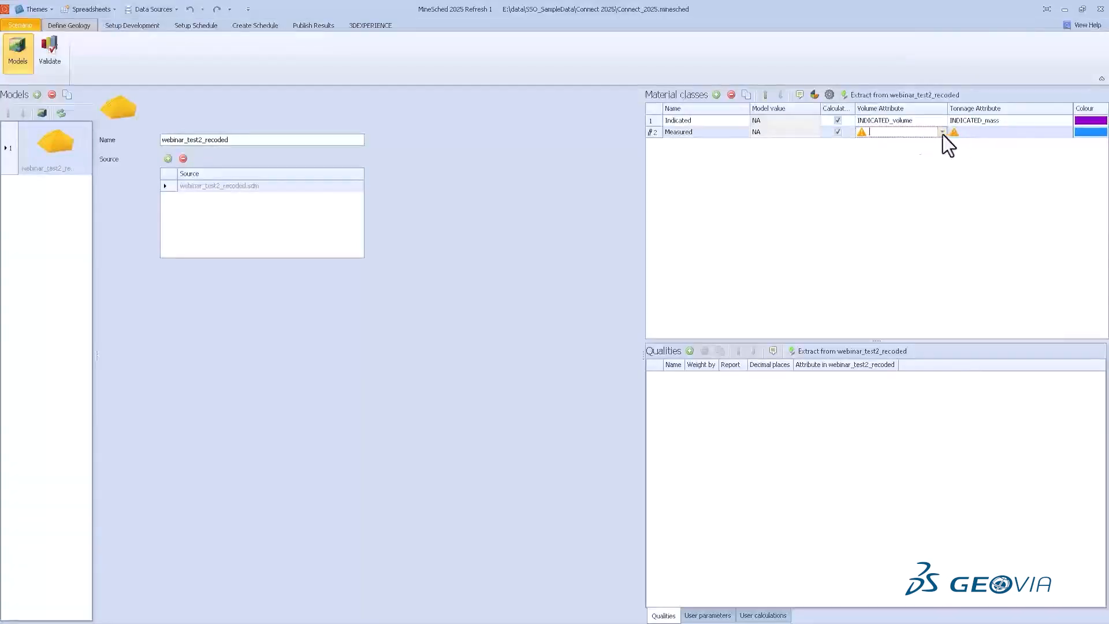
pyautogui.click(942, 132)
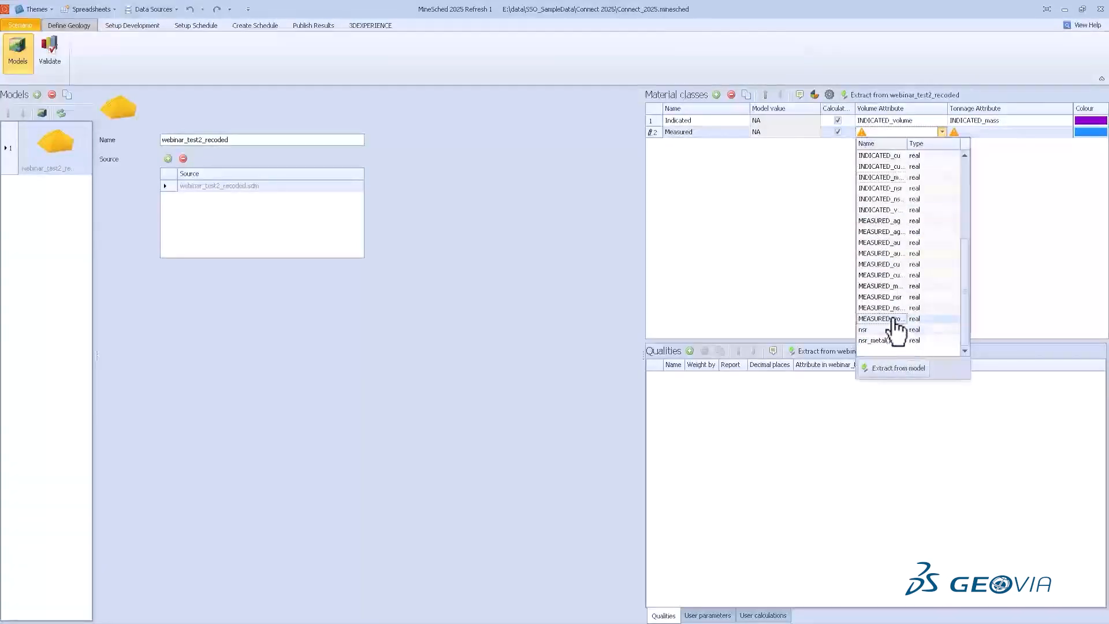
pyautogui.click(889, 318)
pyautogui.click(1066, 133)
pyautogui.click(1067, 132)
pyautogui.scroll(-4, 978, 260)
pyautogui.click(974, 297)
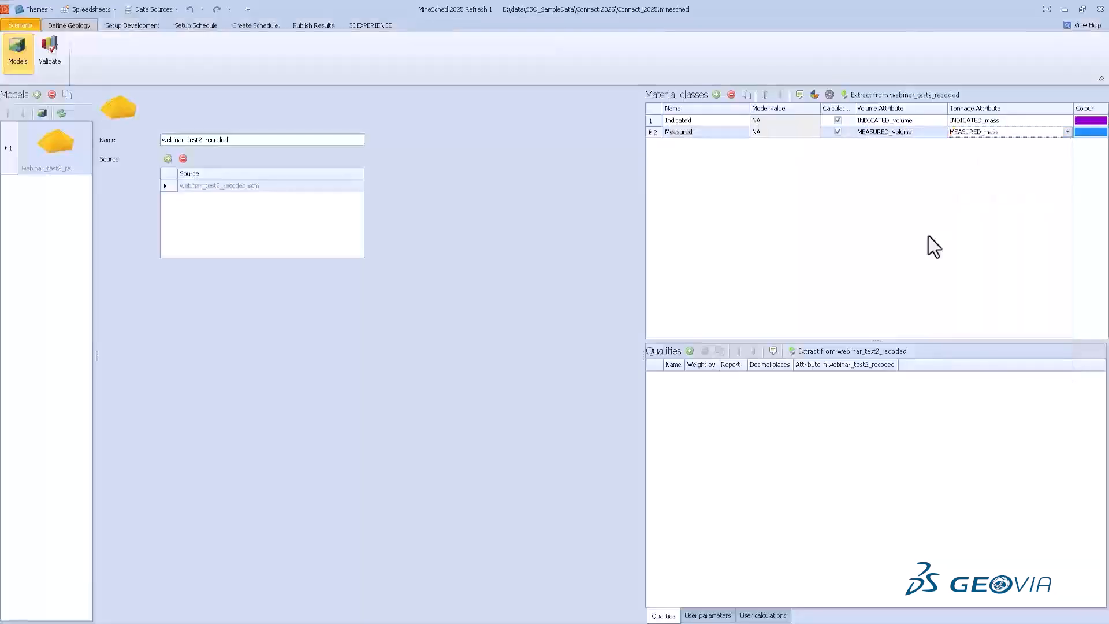
# Step: Add four qualities and name them au, ag, cu and nsr
pyautogui.click(689, 351)
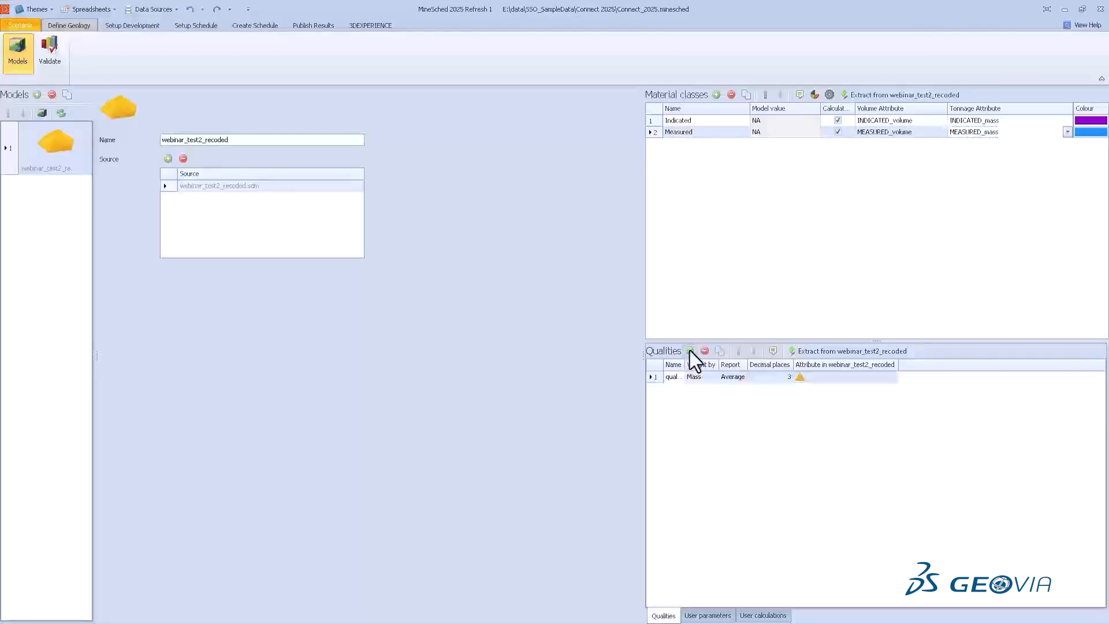
pyautogui.click(689, 351)
pyautogui.click(689, 352)
pyautogui.click(690, 351)
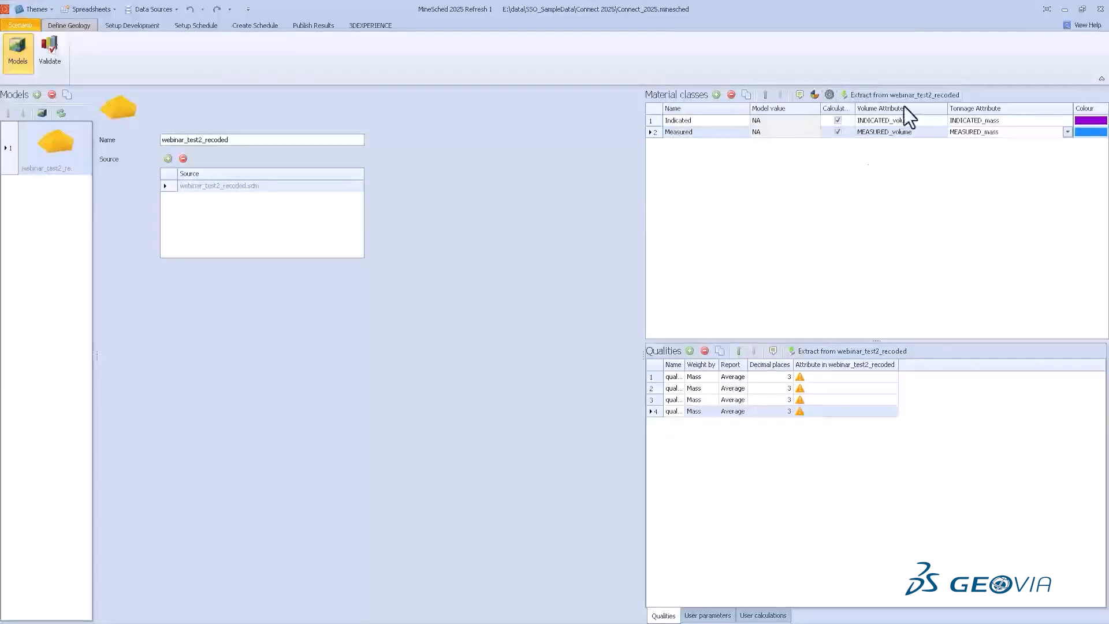
pyautogui.click(675, 377)
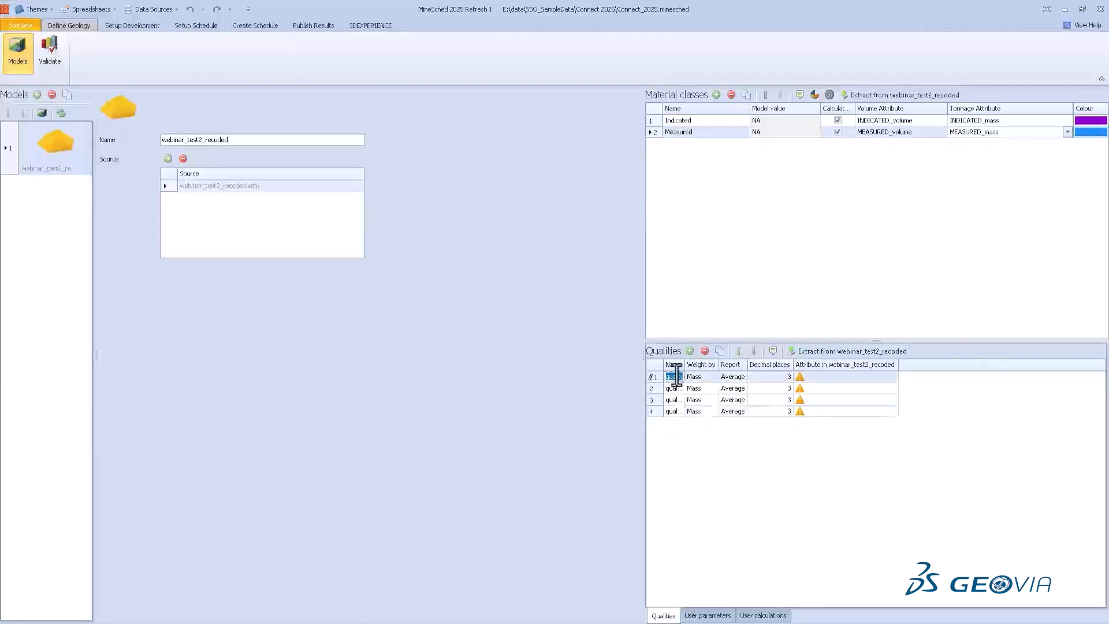
pyautogui.press('Down')
pyautogui.write('ag')
pyautogui.press('Down')
pyautogui.write('c')
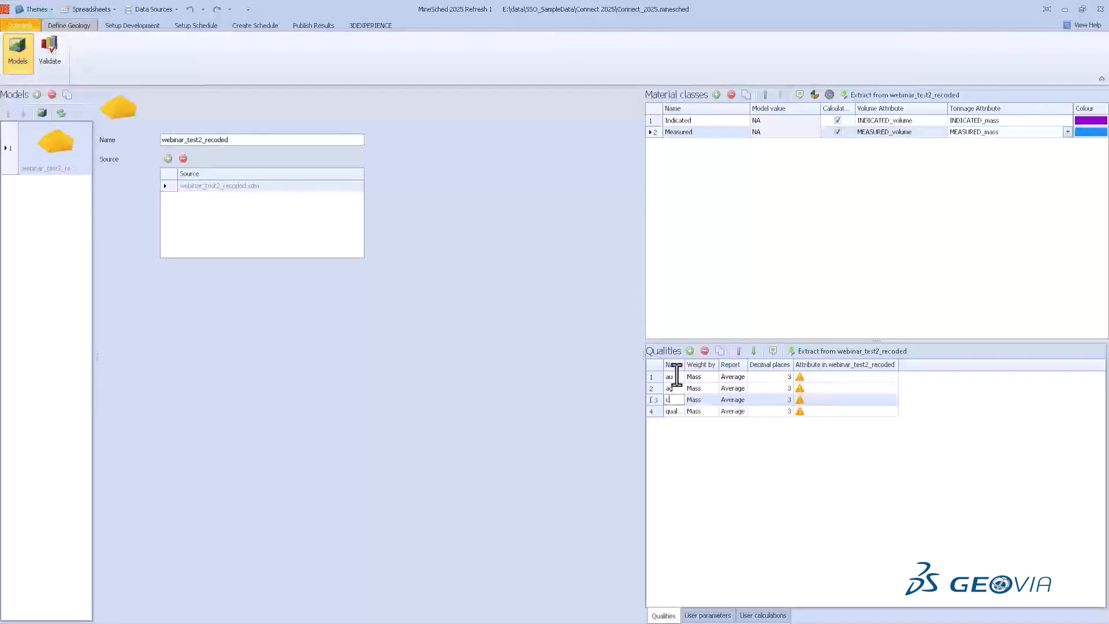
pyautogui.write('u')
pyautogui.press('Down')
pyautogui.write('n')
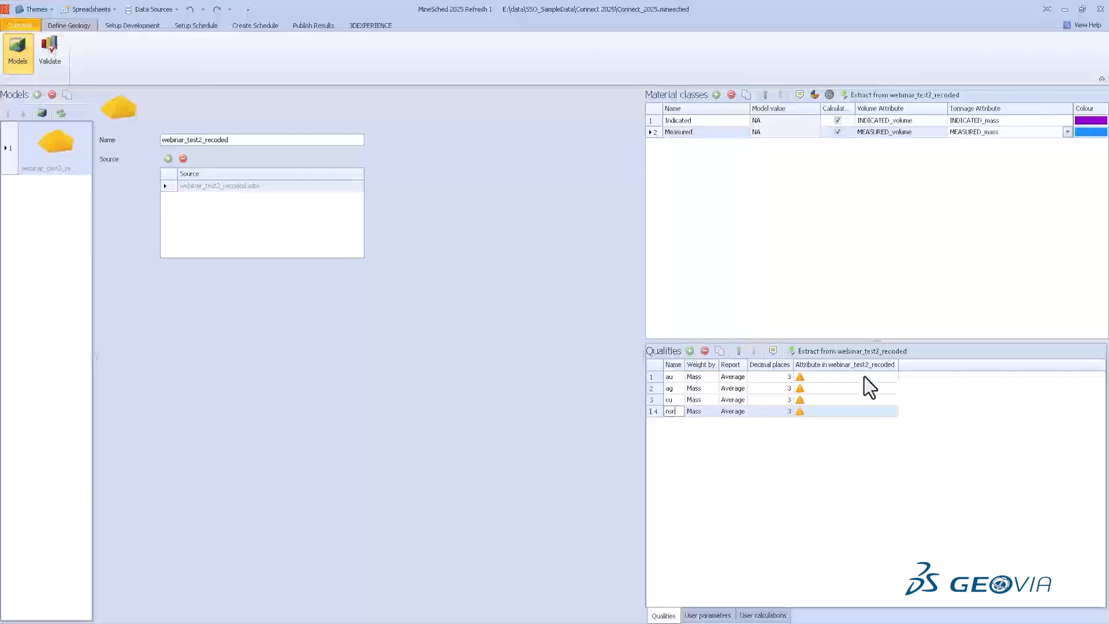
# Step: Map the au, ag, cu and nsr qualities to the model attributes of the same names
pyautogui.click(846, 376)
pyautogui.click(892, 377)
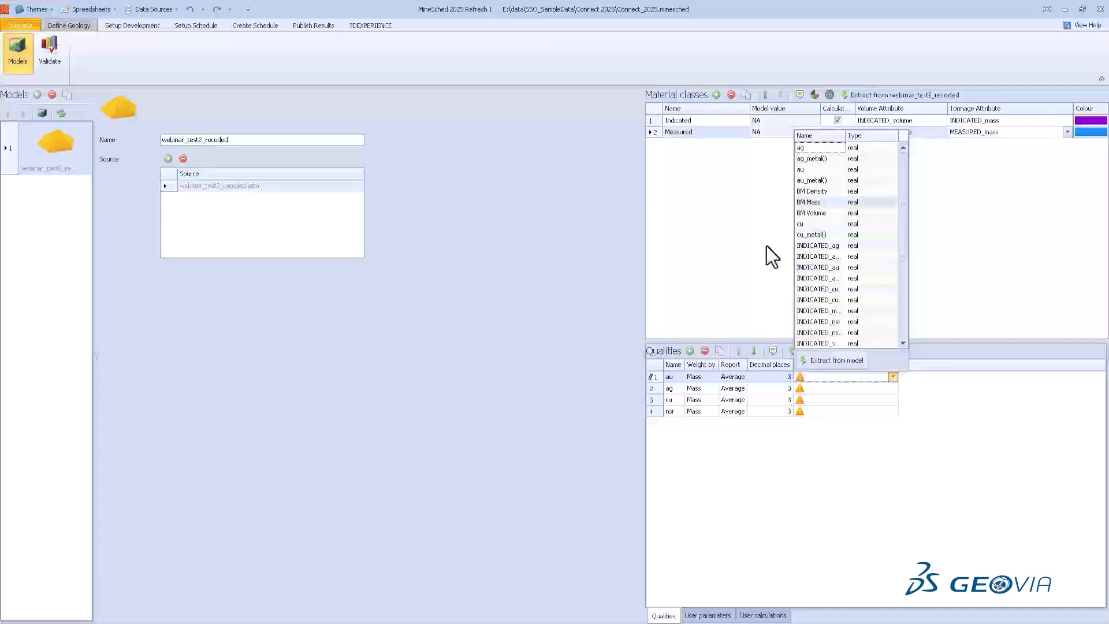
pyautogui.click(821, 379)
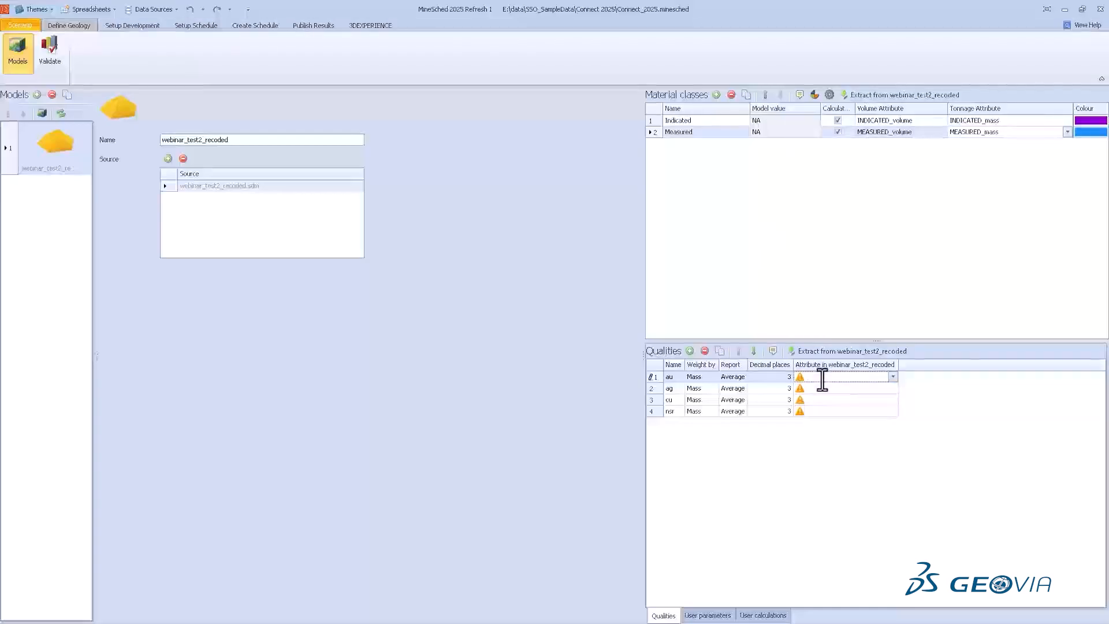
pyautogui.press('Down')
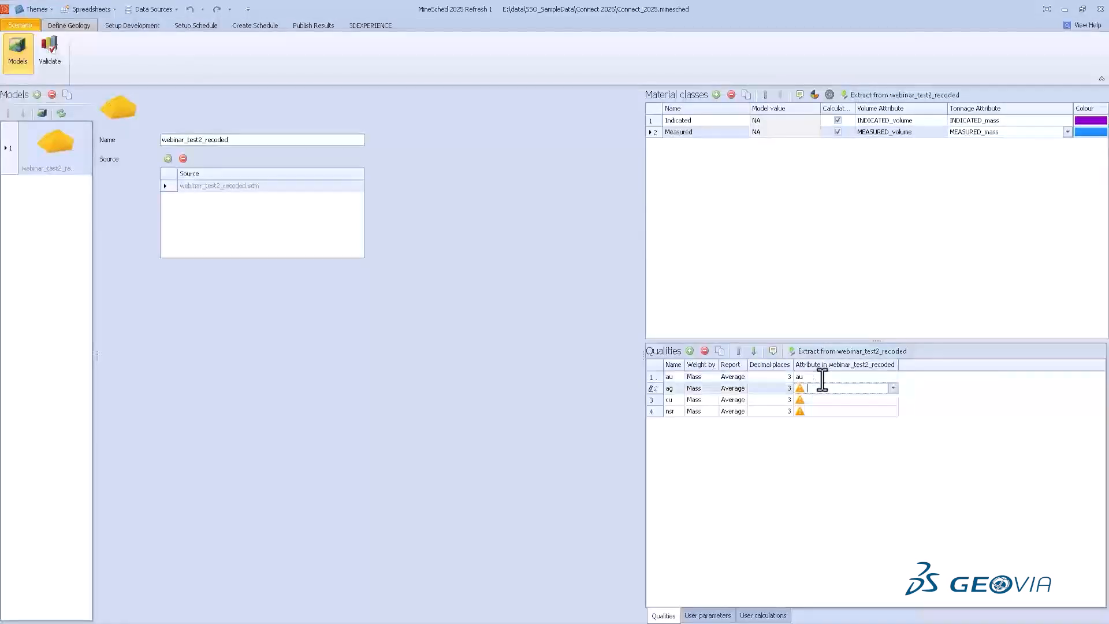
pyautogui.write('ag')
pyautogui.press('Down')
pyautogui.write('cu')
pyautogui.press('Down')
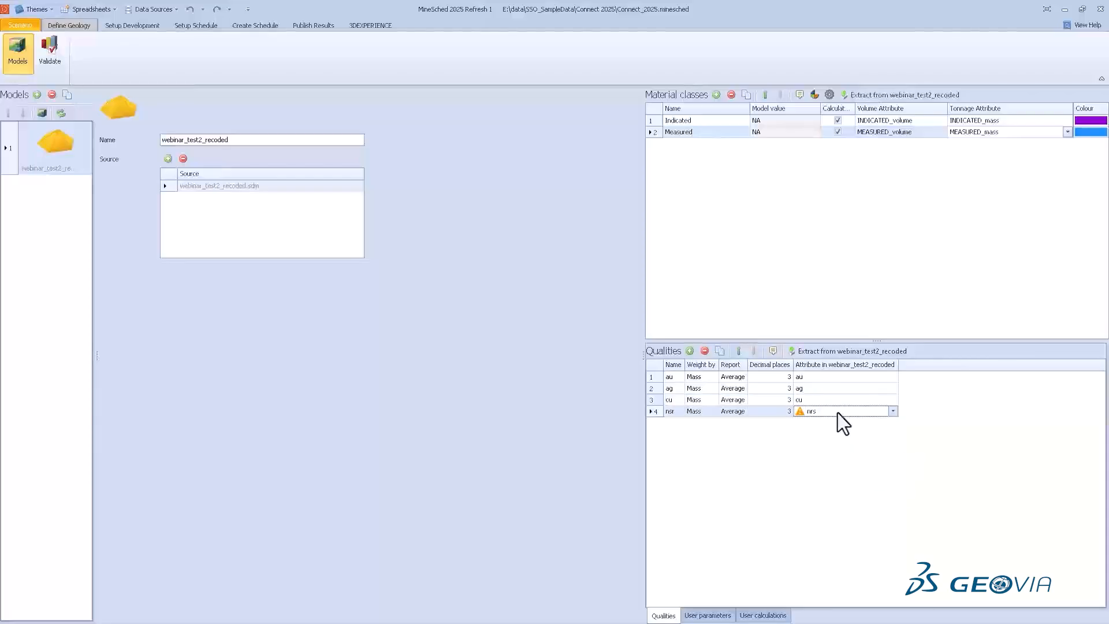
pyautogui.write('ns')
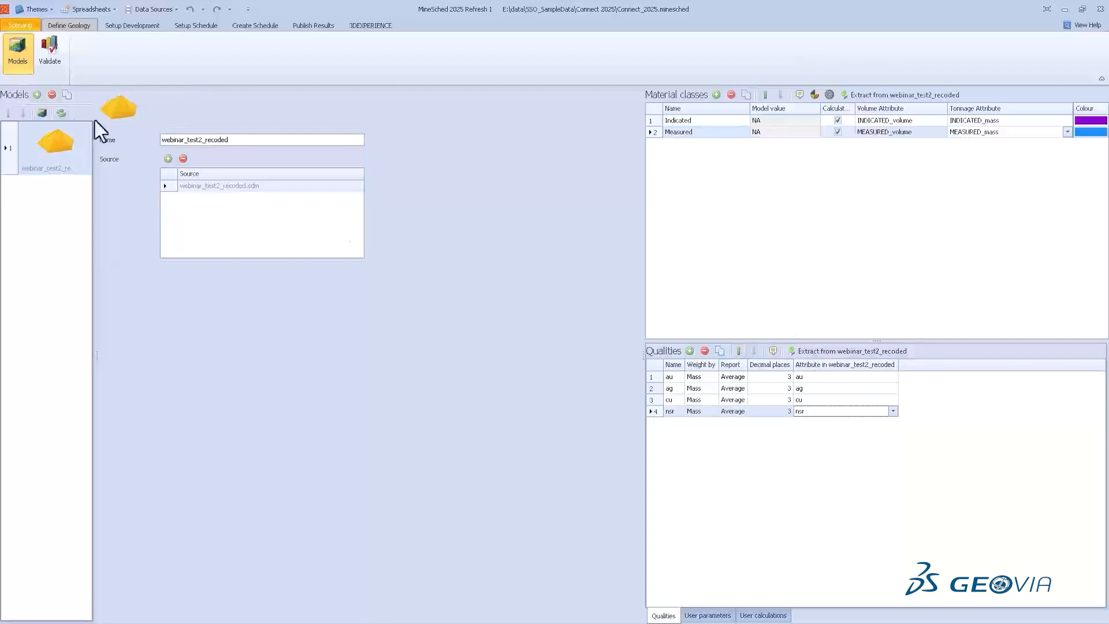
# Step: Validate the webinar_test2_recoded model and review the volume, mass, au, ag, cu and nsr charts for both material classes
pyautogui.click(58, 47)
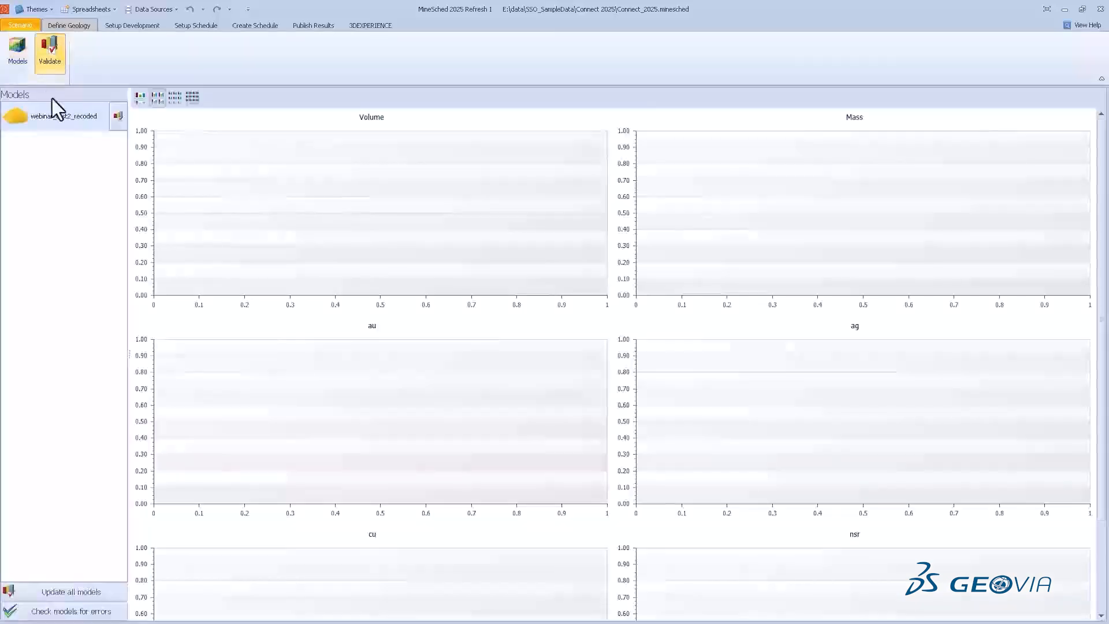
pyautogui.click(117, 117)
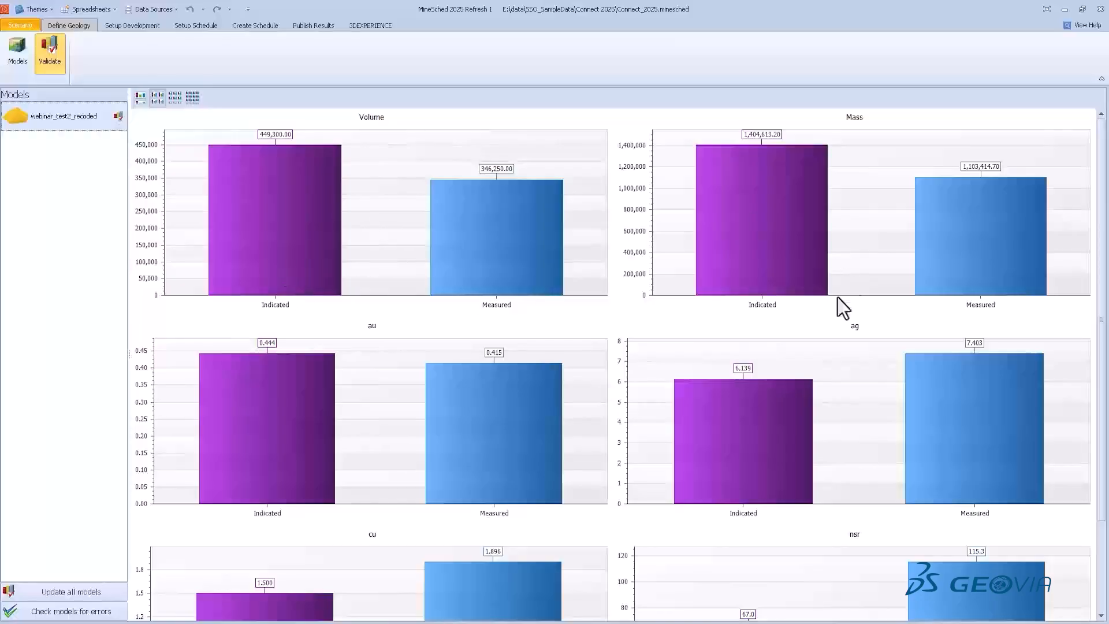
pyautogui.scroll(-2, 684, 355)
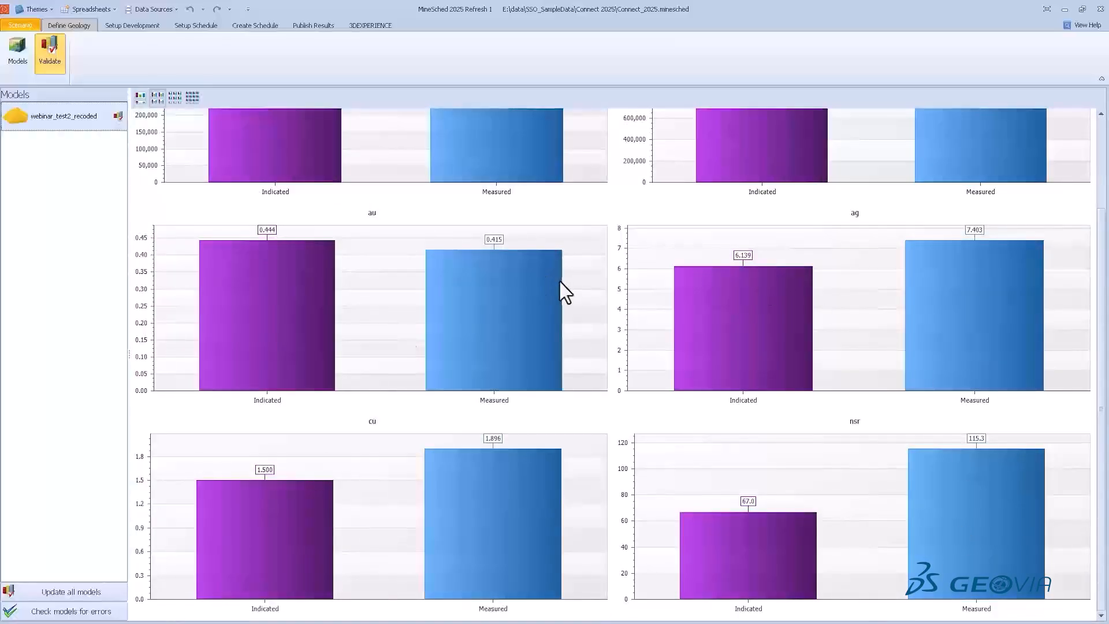
pyautogui.scroll(2, 636, 286)
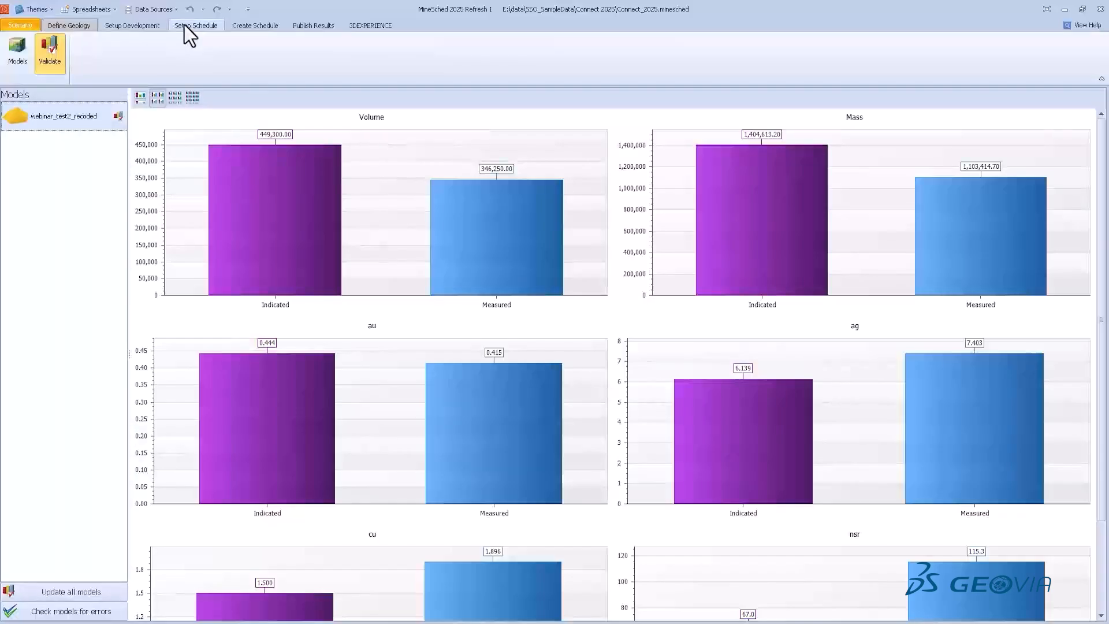
# Step: Start adding underground mining locations by importing the solids of the defined SDM model
pyautogui.click(185, 26)
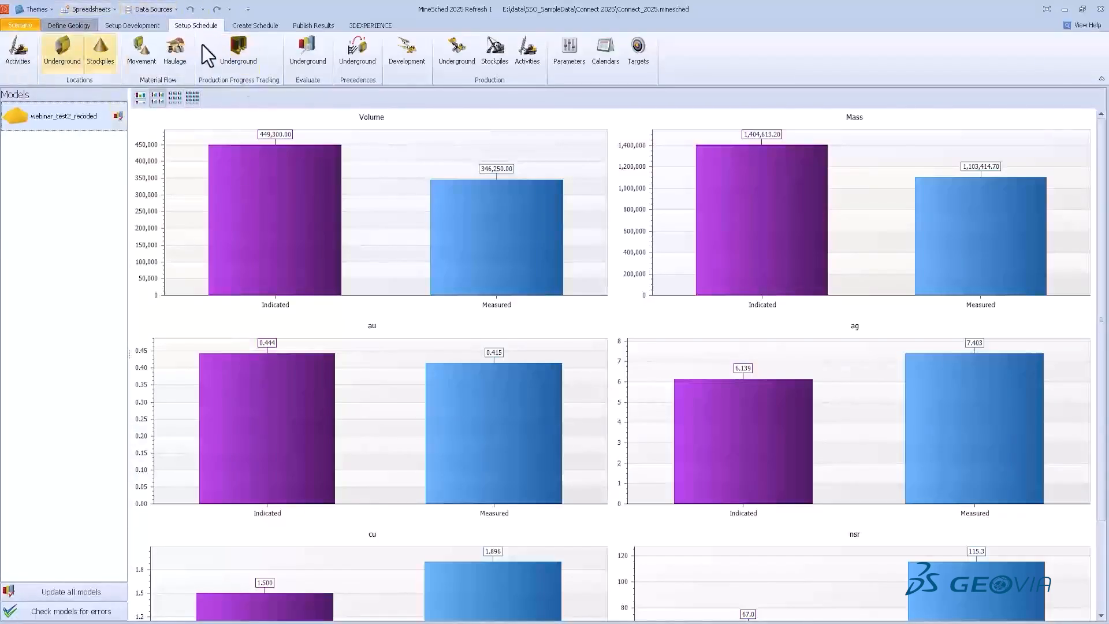
pyautogui.click(68, 51)
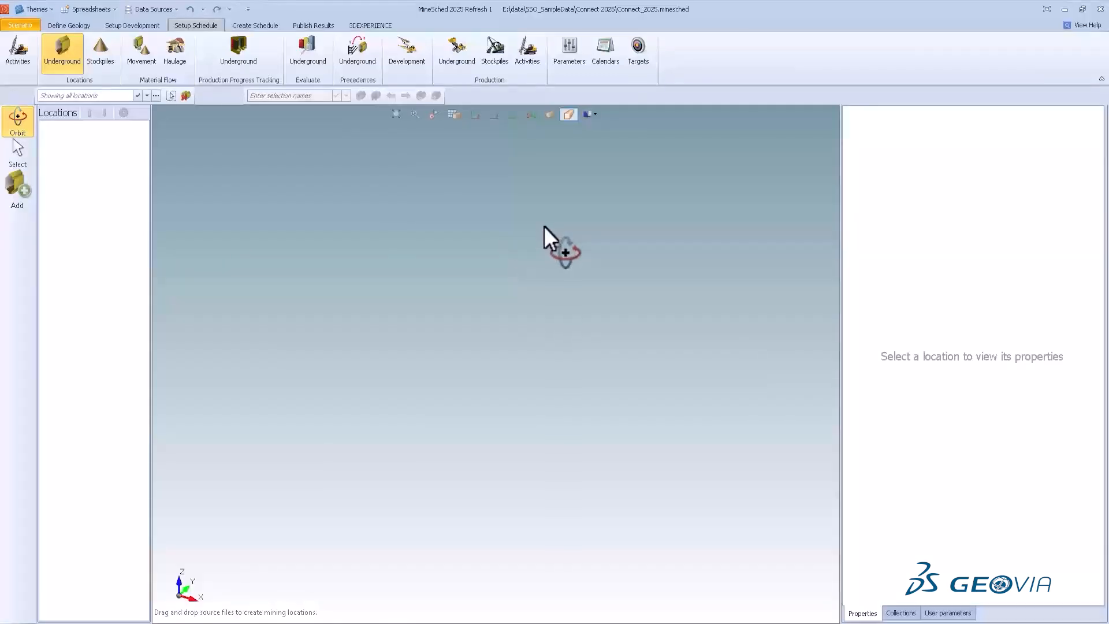
pyautogui.click(19, 189)
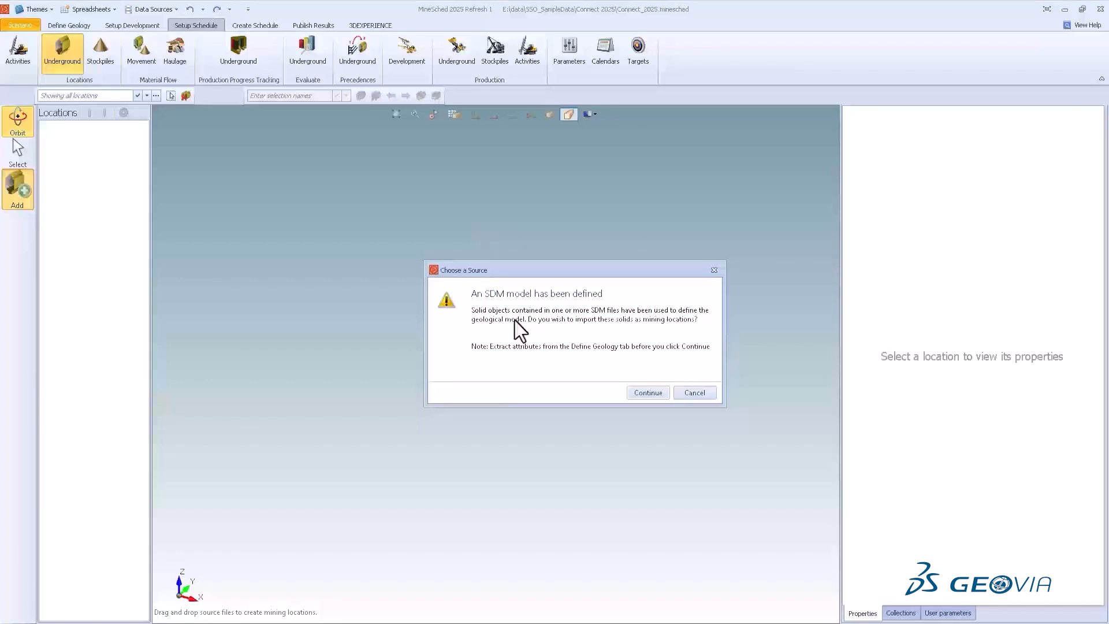
pyautogui.click(650, 392)
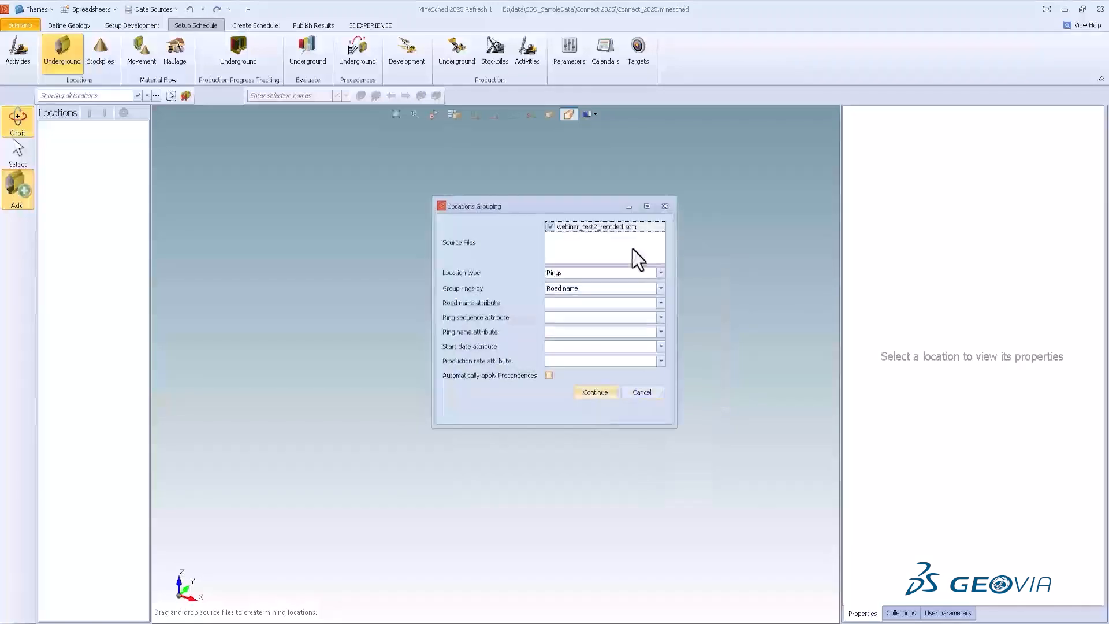
# Step: Examine the location type, road name and ring name attribute choices in the locations grouping settings
pyautogui.click(590, 275)
pyautogui.click(590, 276)
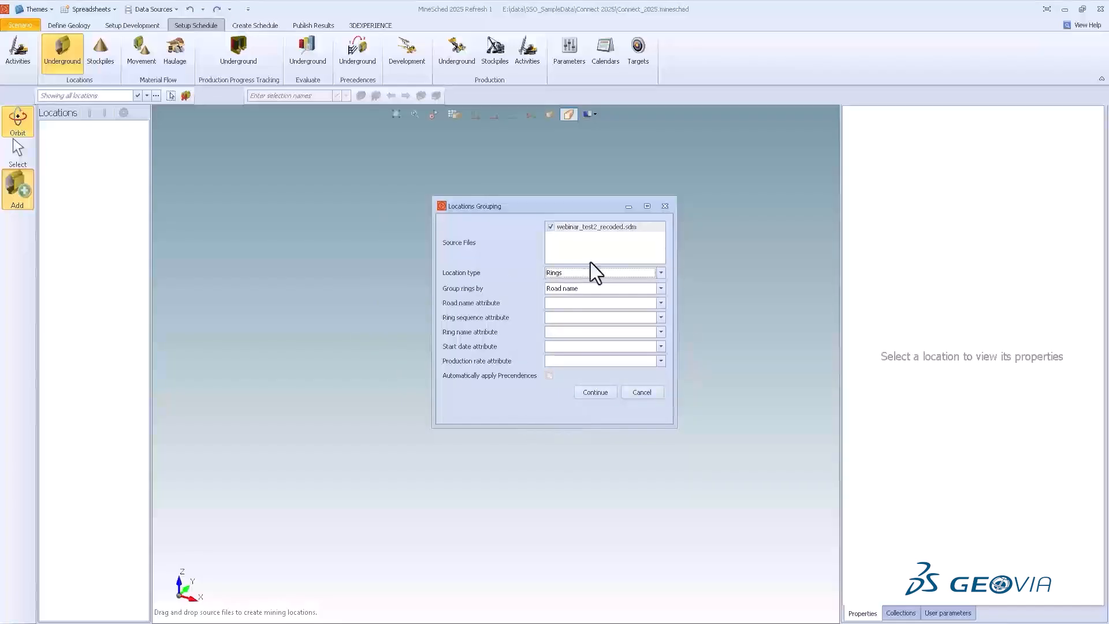
pyautogui.click(599, 303)
pyautogui.click(503, 329)
pyautogui.click(568, 333)
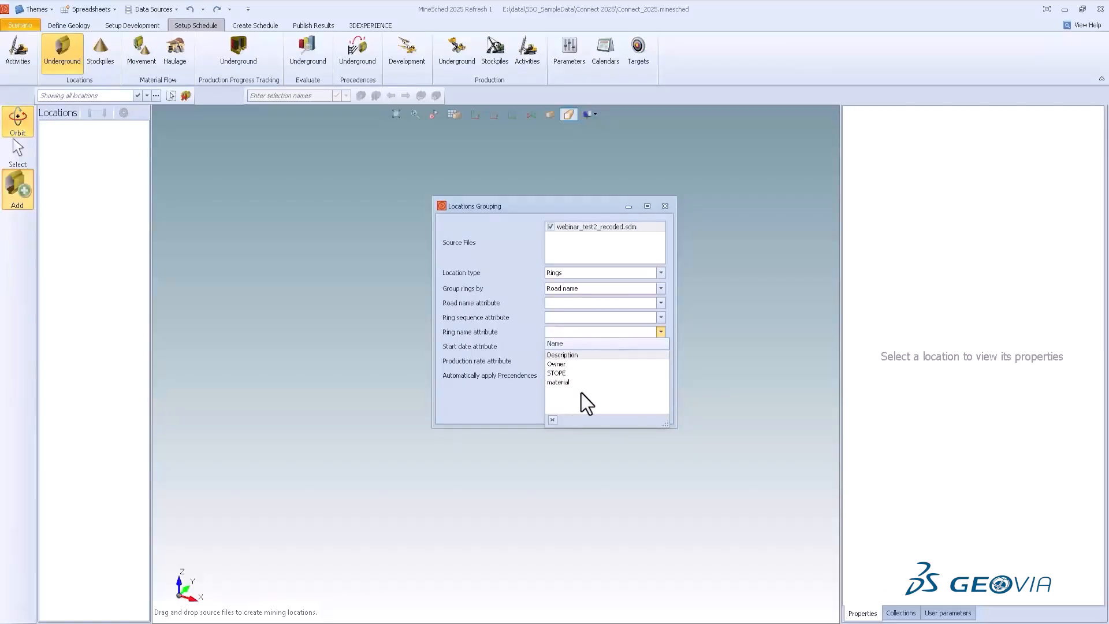
pyautogui.click(535, 351)
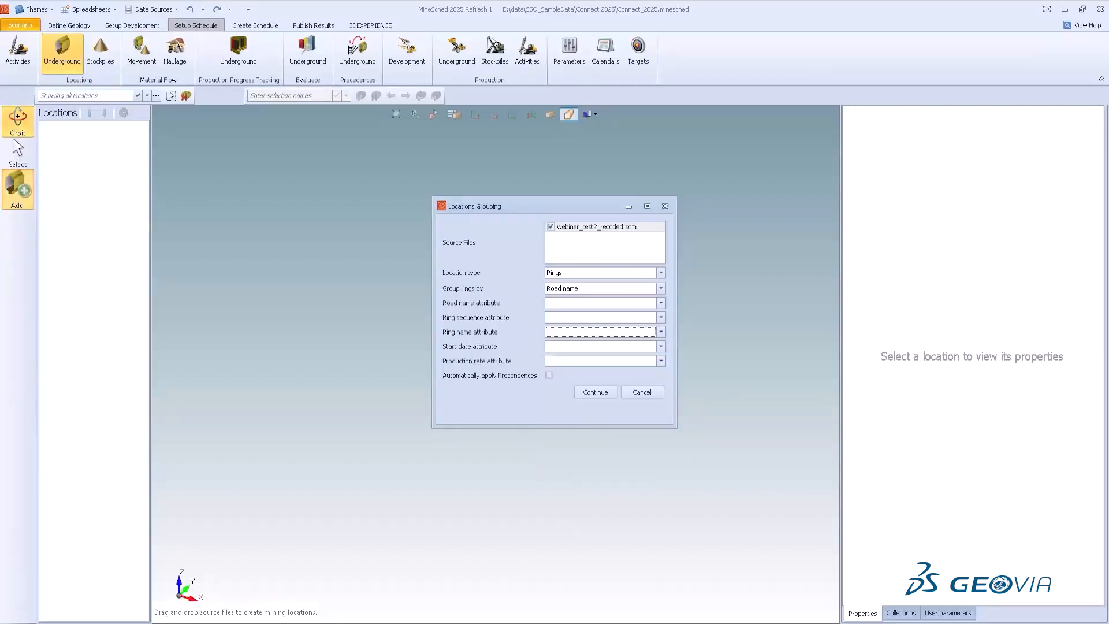
# Step: Switch to Surpac and open webinar_test2_recoded.sdm in the text editor to view its metadata
pyautogui.click(644, 622)
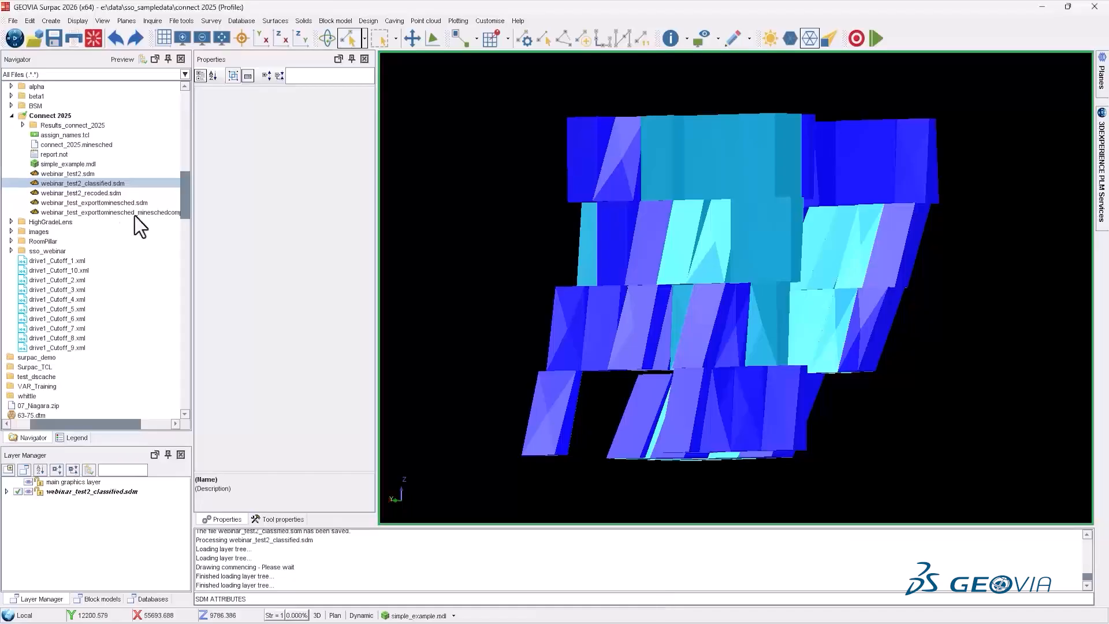
pyautogui.click(107, 192)
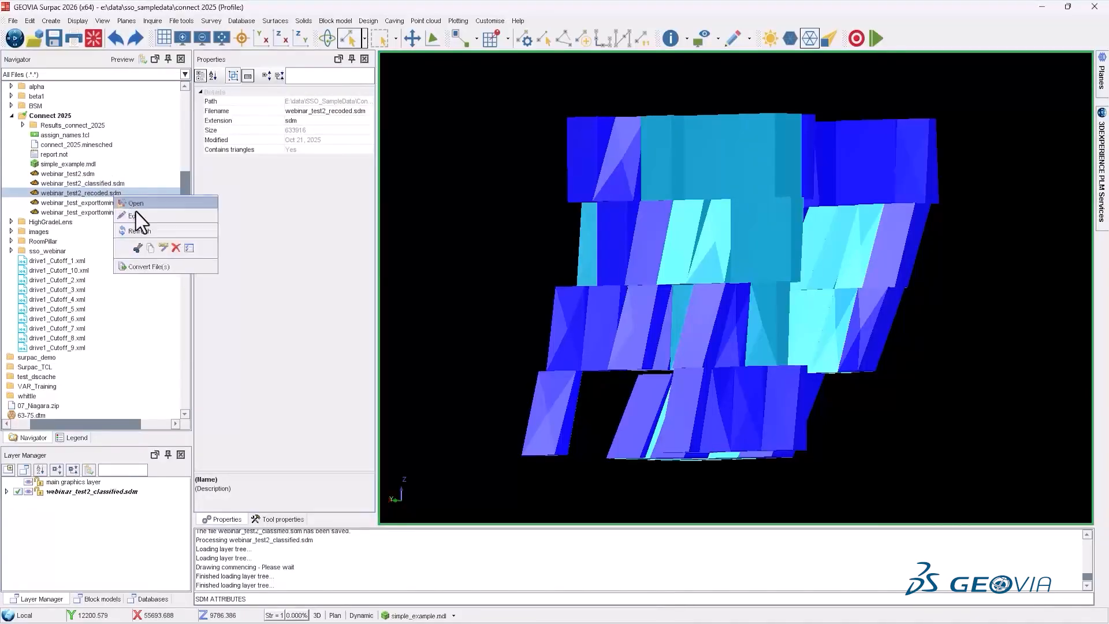
pyautogui.moveTo(663, 281); pyautogui.dragTo(638, 193)
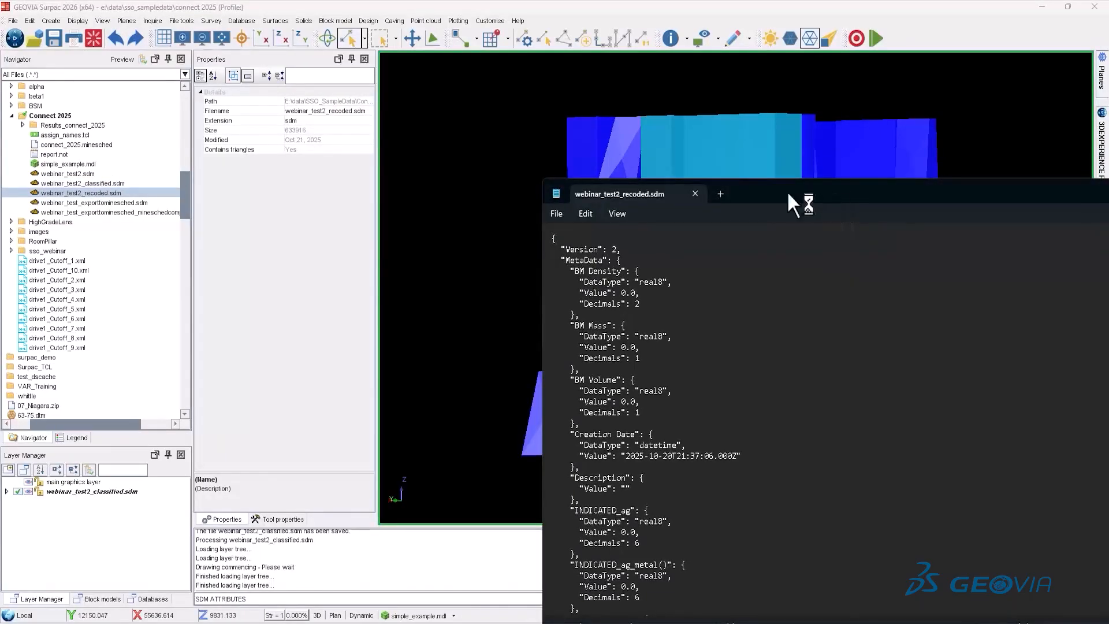
pyautogui.moveTo(810, 195); pyautogui.dragTo(573, 110)
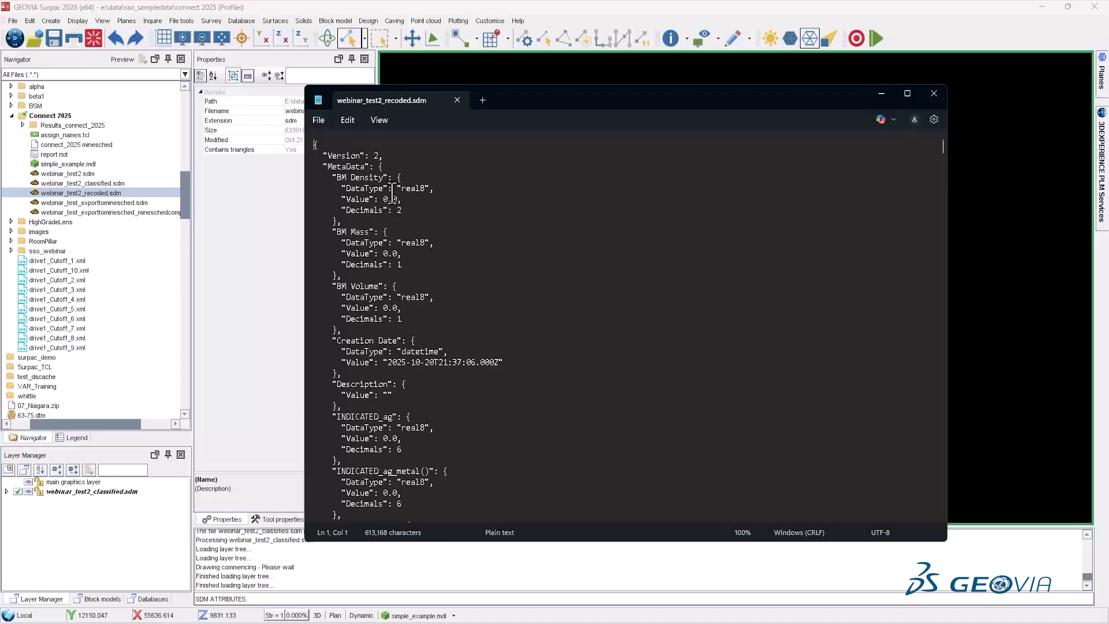
# Step: Examine the metadata entries in the SDM text file, and compare them with the road name attribute choices in MineSched's locations grouping settings
pyautogui.scroll(-2, 470, 272)
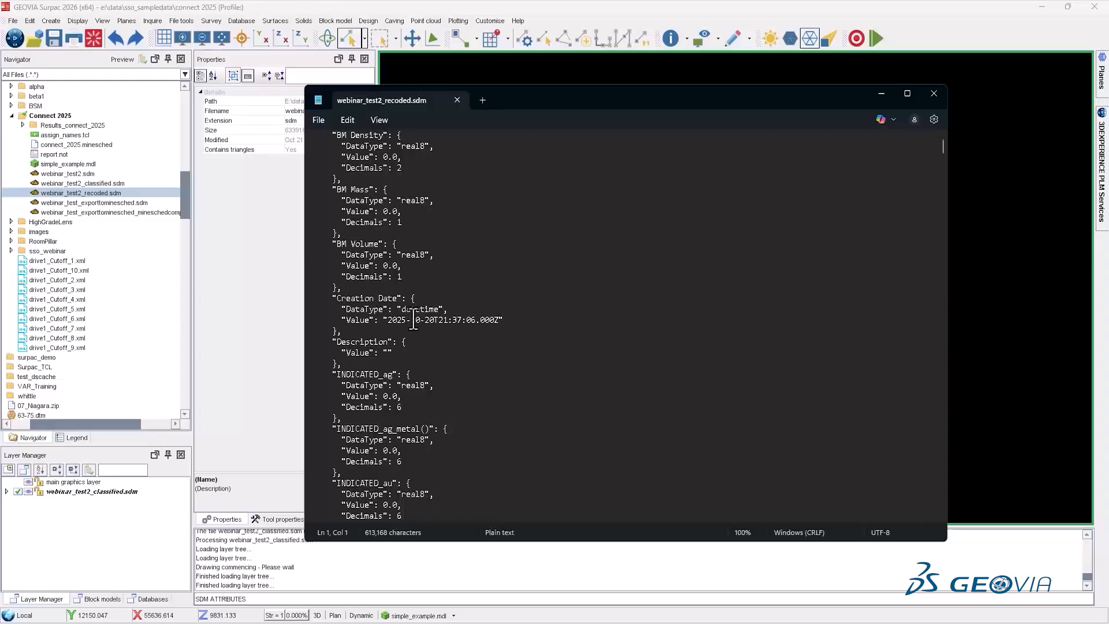
pyautogui.scroll(-1, 410, 320)
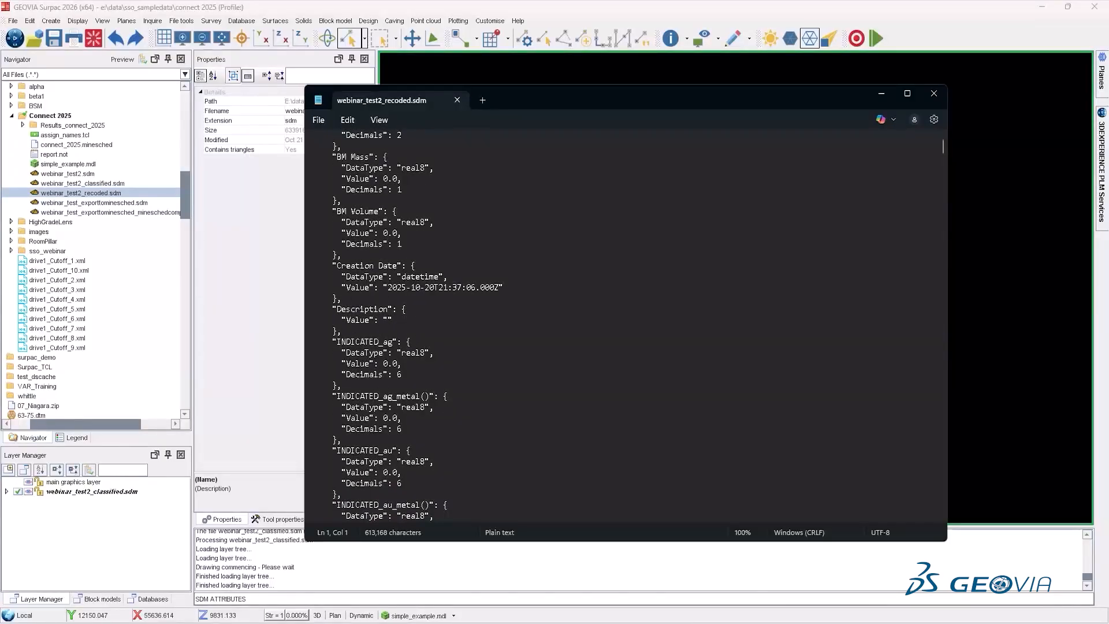
pyautogui.click(726, 577)
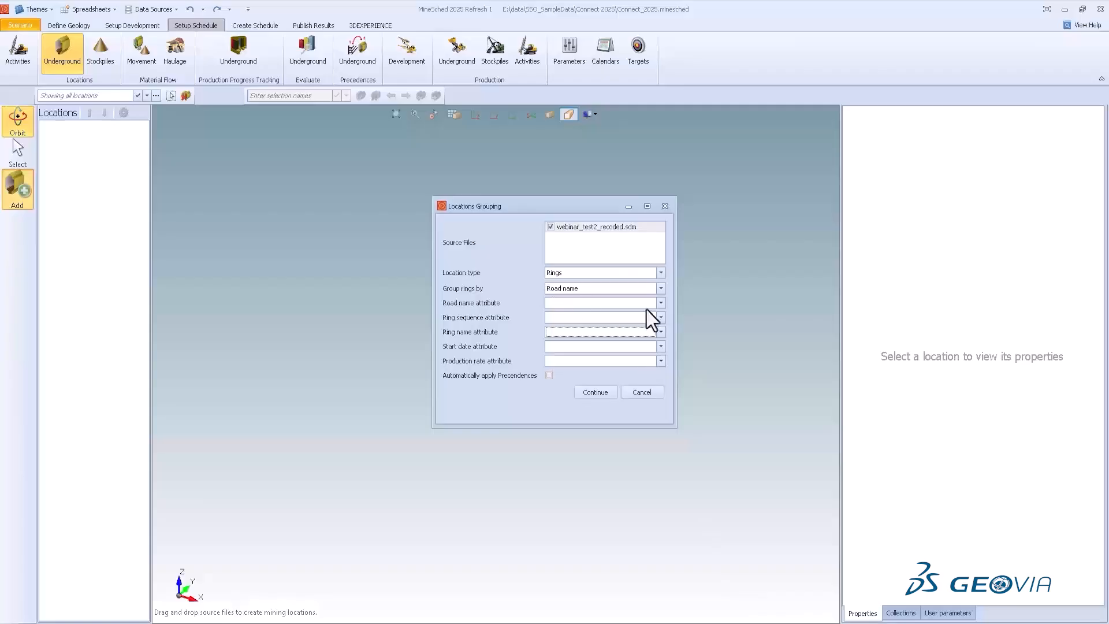
pyautogui.click(661, 303)
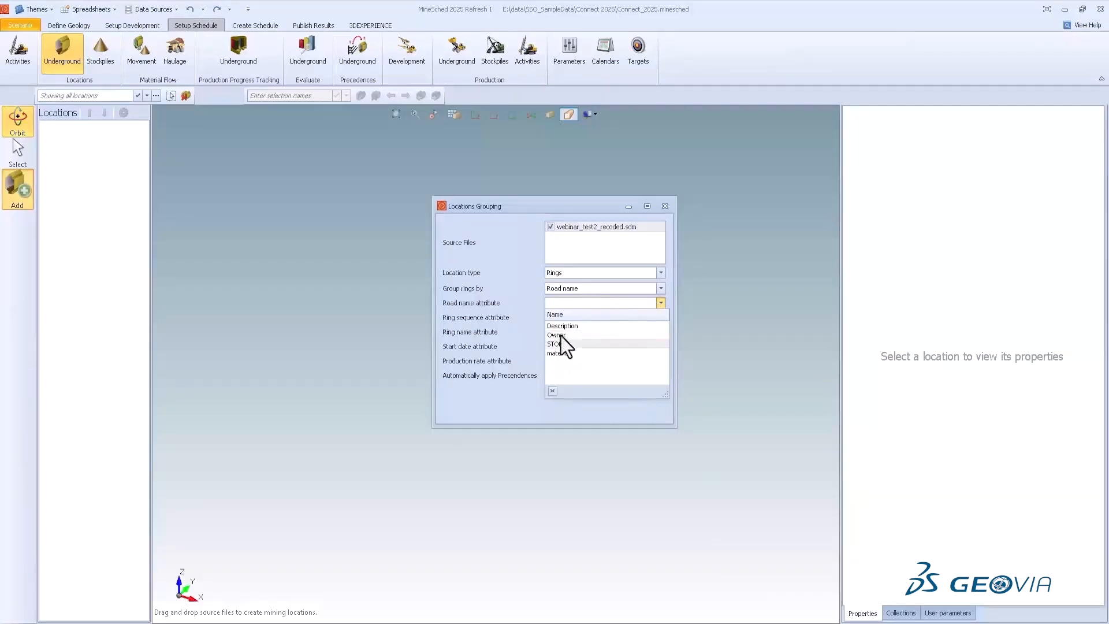
pyautogui.click(504, 293)
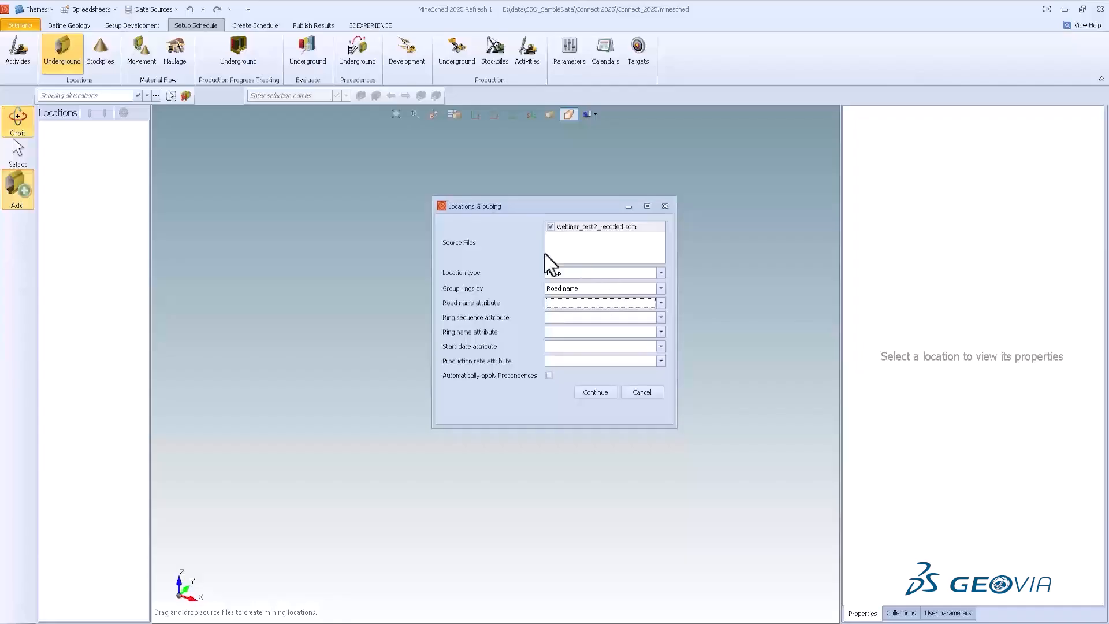
# Step: Import the webinar_test2_recoded solids with location type Stopes, creating a single location per SDM file
pyautogui.click(581, 272)
pyautogui.click(570, 293)
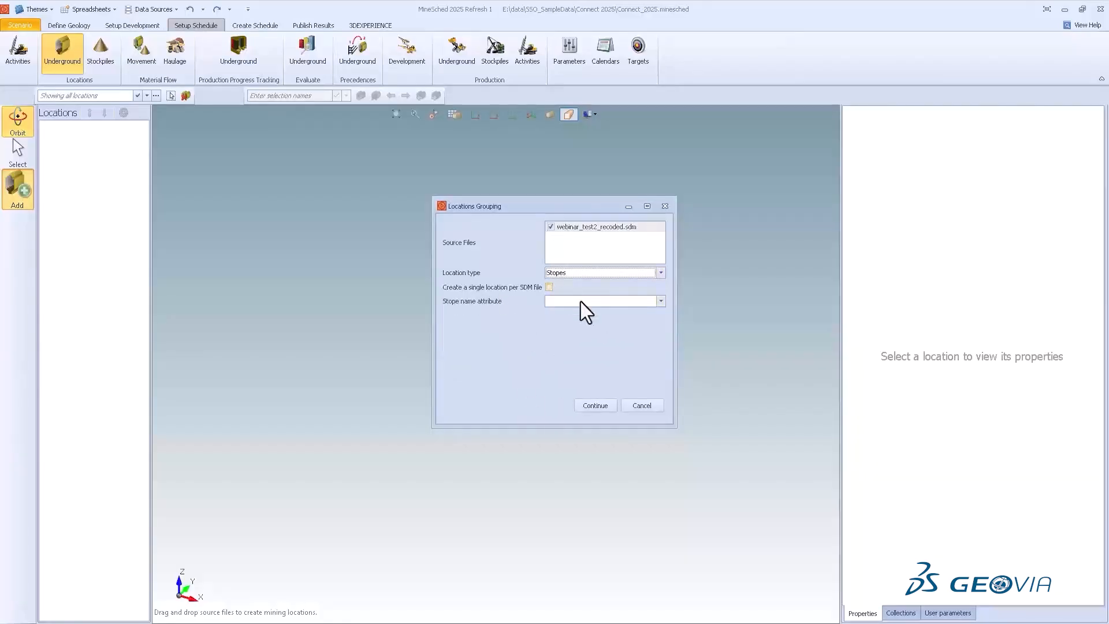
pyautogui.click(549, 288)
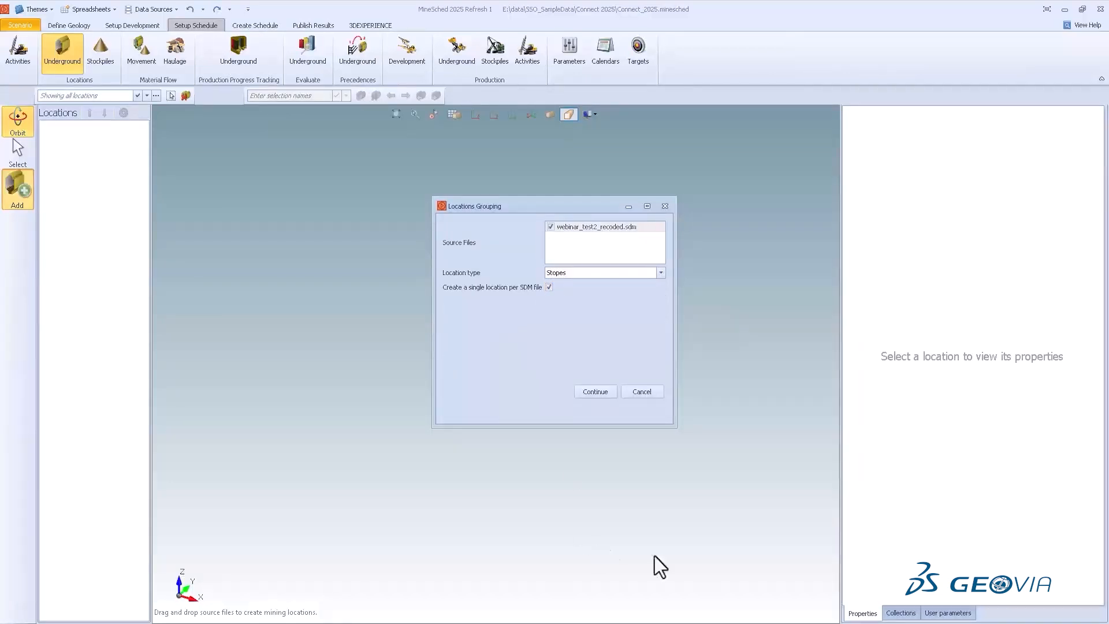
pyautogui.moveTo(653, 559)
pyautogui.click(608, 394)
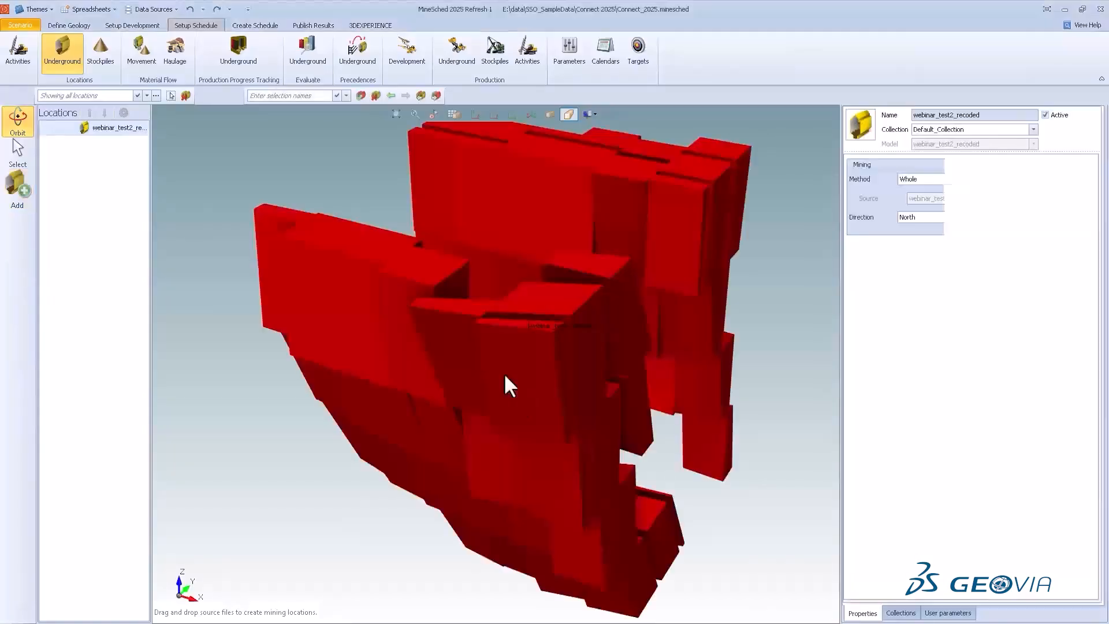
# Step: Inspect the imported single location's solids from several angles and review its mining method options
pyautogui.moveTo(327, 260); pyautogui.dragTo(504, 346)
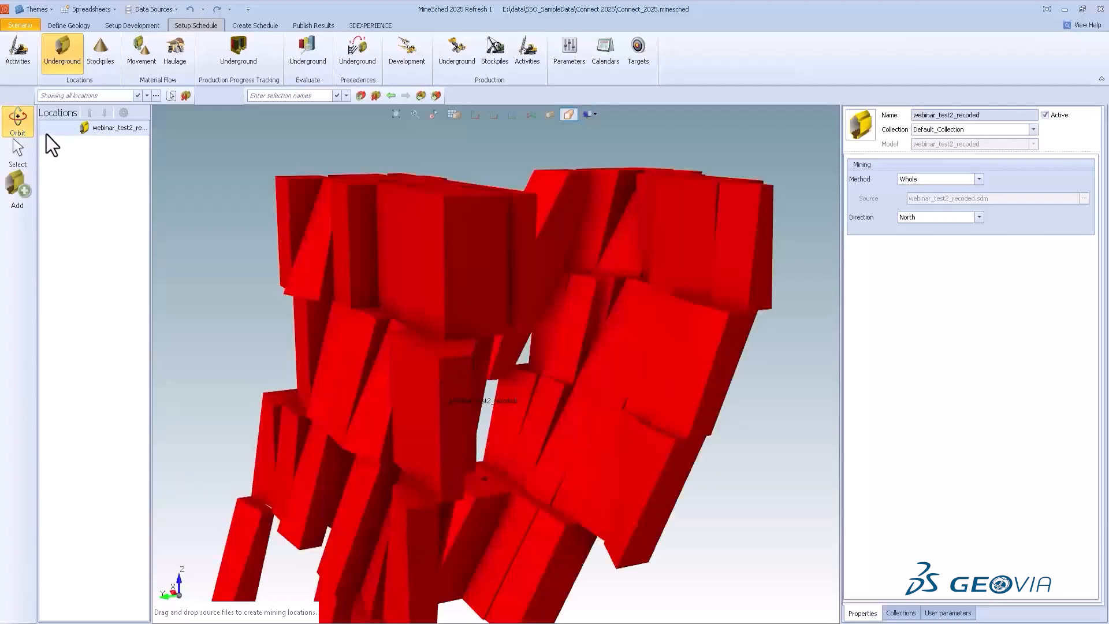
pyautogui.moveTo(419, 336); pyautogui.dragTo(611, 341)
pyautogui.click(977, 178)
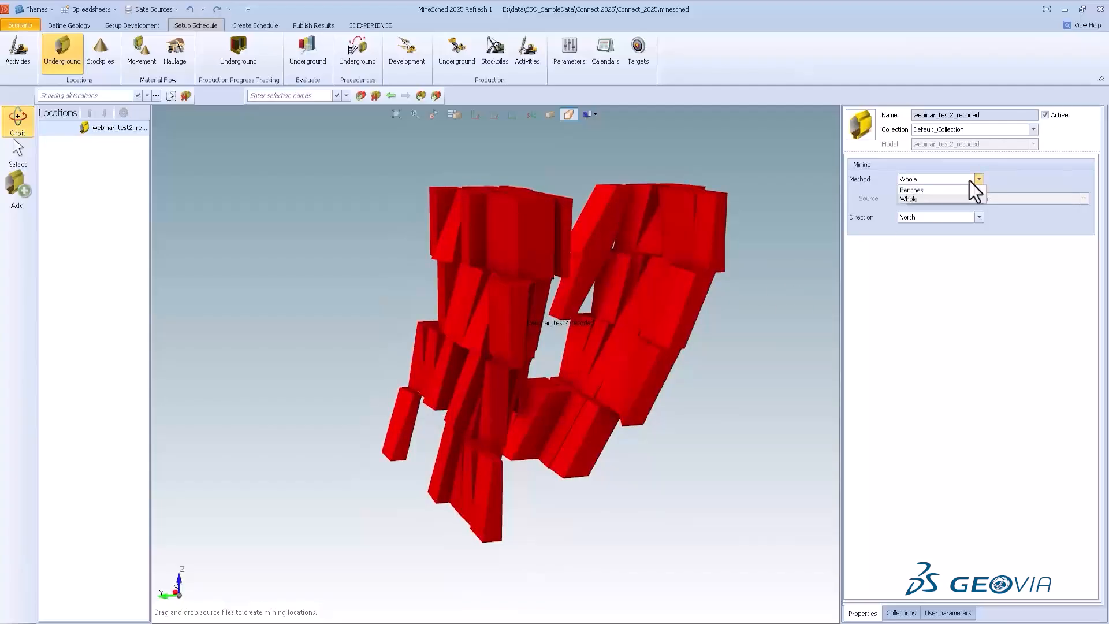
pyautogui.click(980, 349)
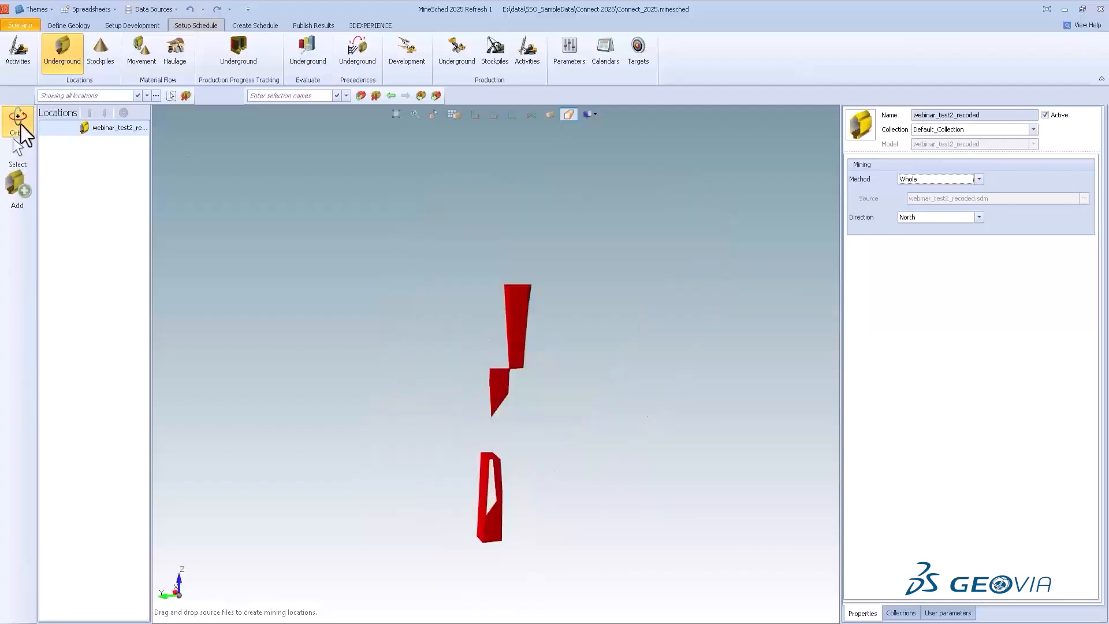
# Step: Delete the single webinar_test2_recoded location permanently
pyautogui.click(110, 132)
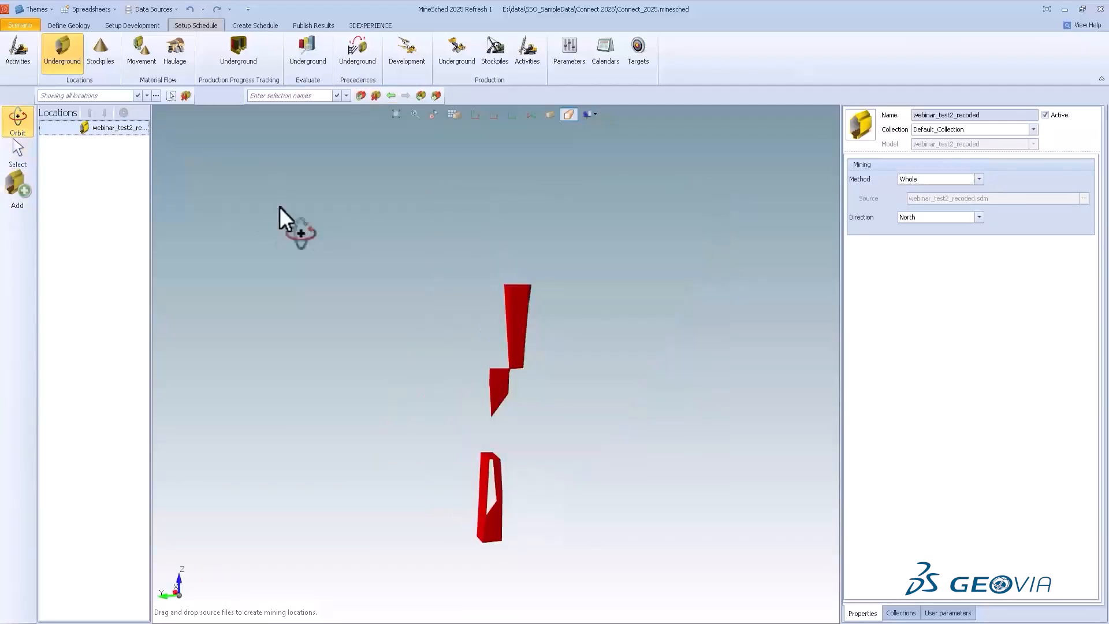
pyautogui.press('Delete')
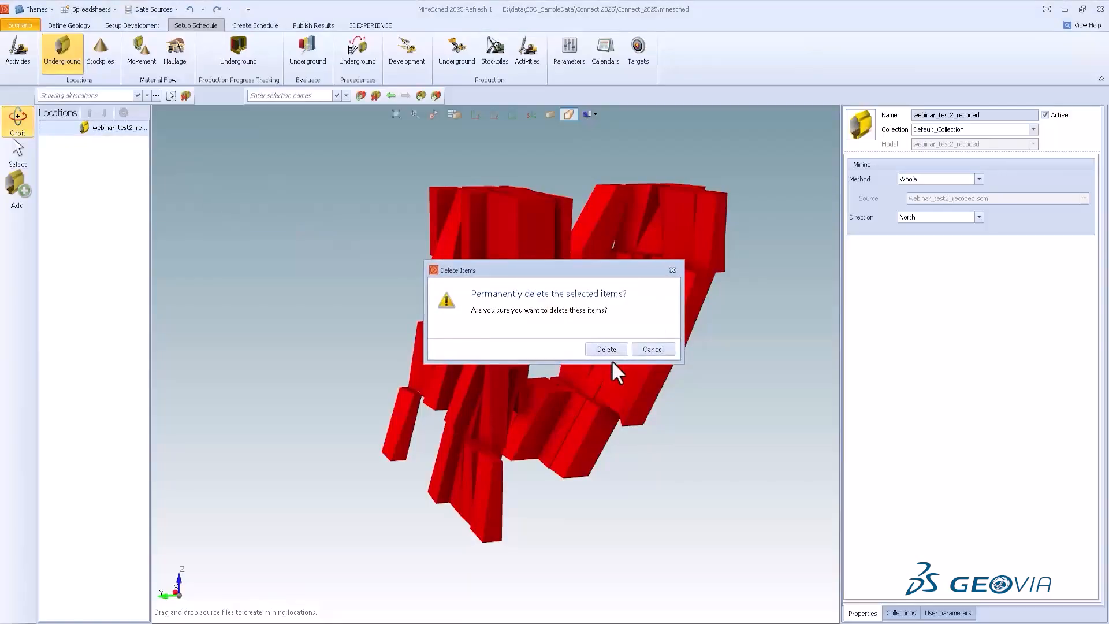
pyautogui.click(606, 349)
# Step: Import the defined SDM model's solids as Stopes locations, using STOPE as the stope name attribute
pyautogui.click(16, 191)
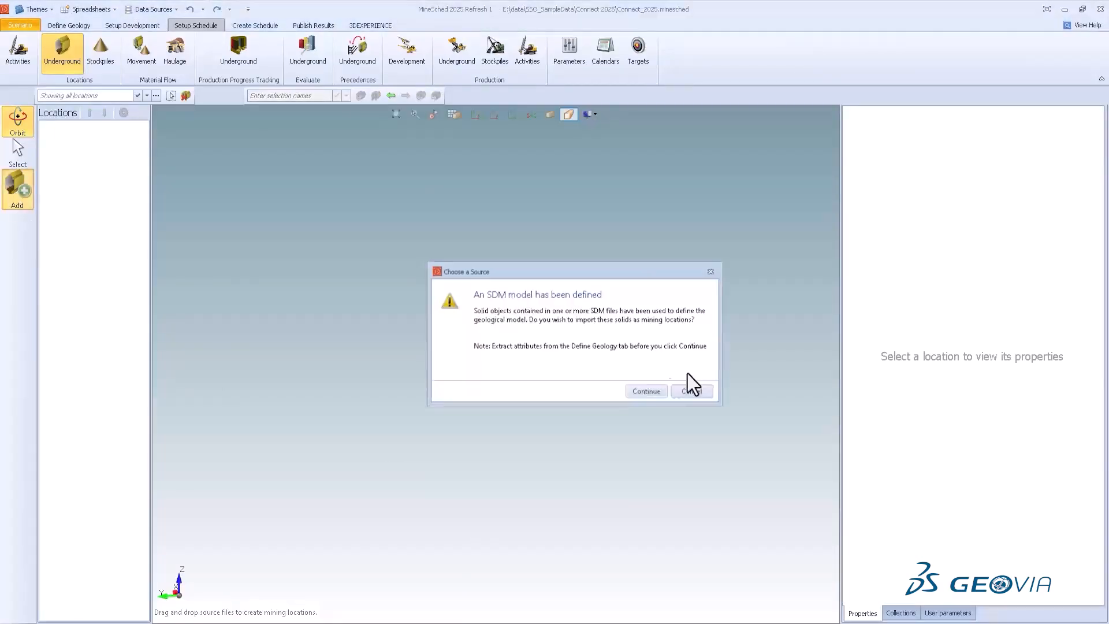
pyautogui.click(653, 393)
pyautogui.click(605, 272)
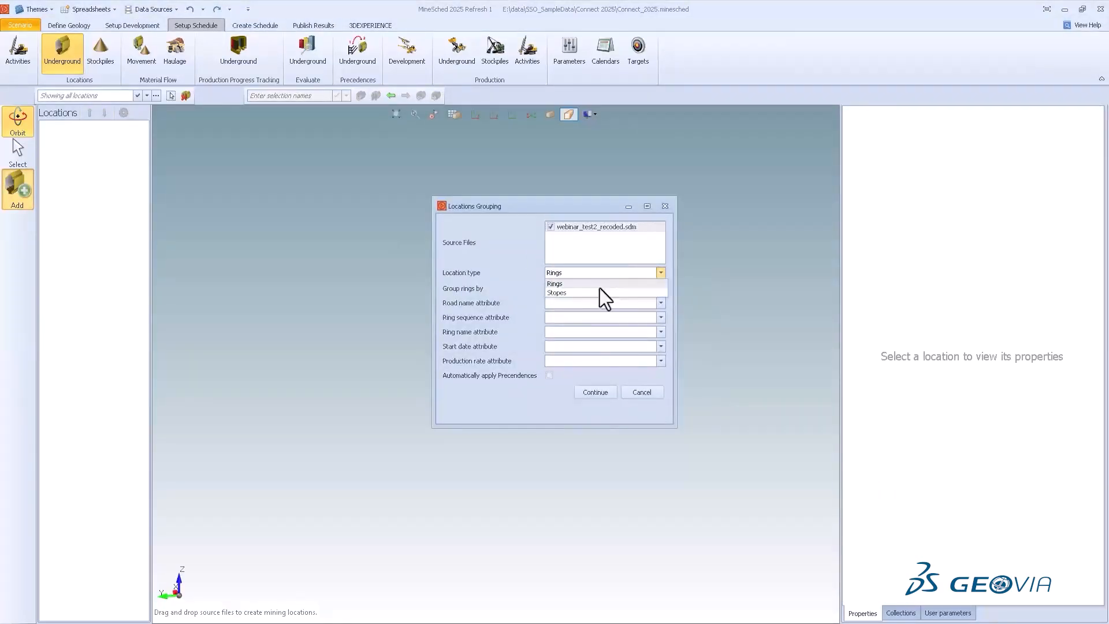
pyautogui.click(590, 294)
pyautogui.click(586, 301)
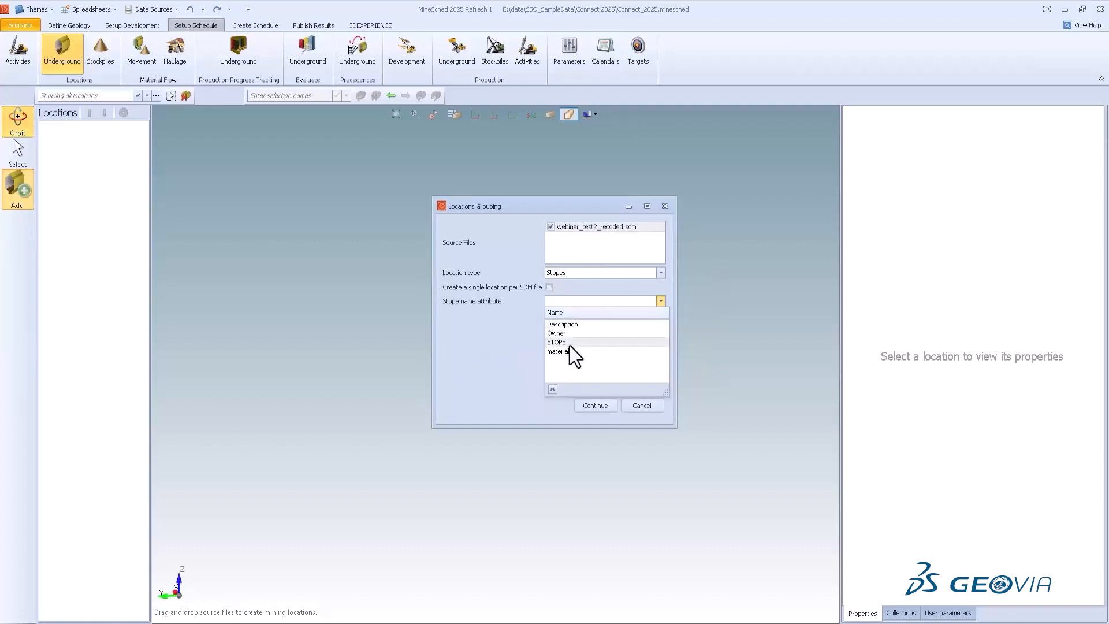
pyautogui.click(569, 343)
pyautogui.click(594, 405)
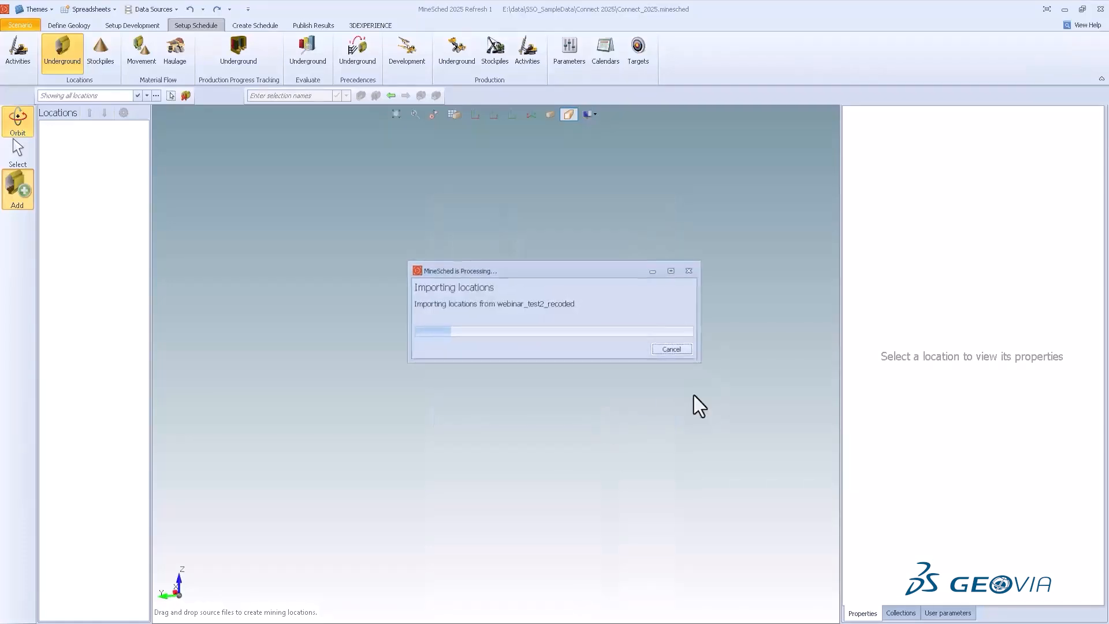
# Step: Review the imported stope locations in the list and the 3D view, clearing the selection to show their individual colours
pyautogui.moveTo(533, 363); pyautogui.dragTo(563, 382)
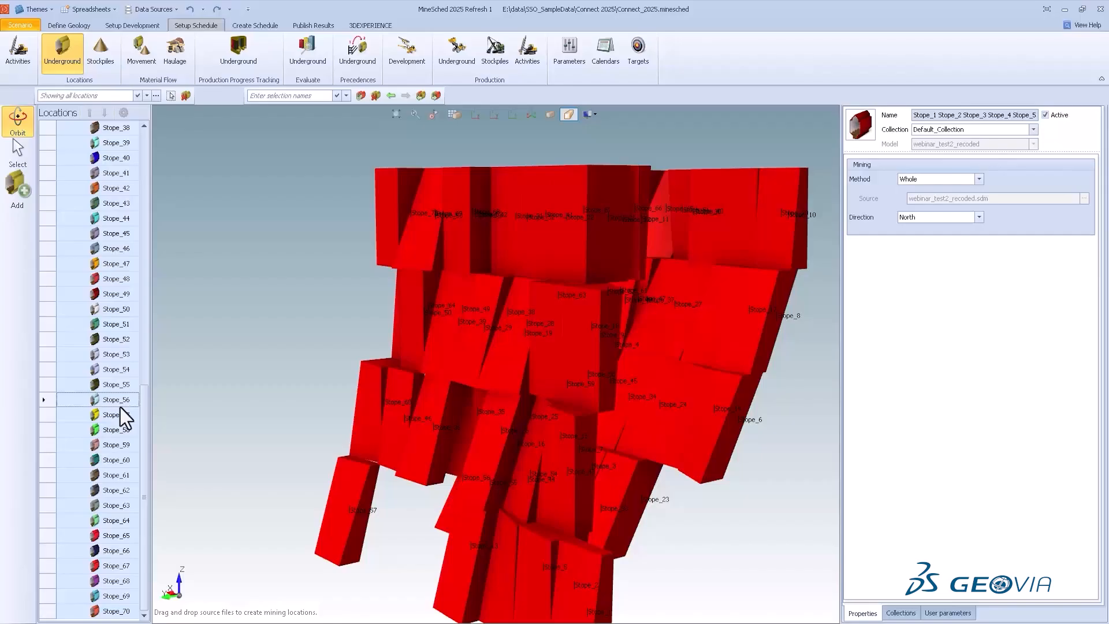
pyautogui.scroll(-3, 826, 254)
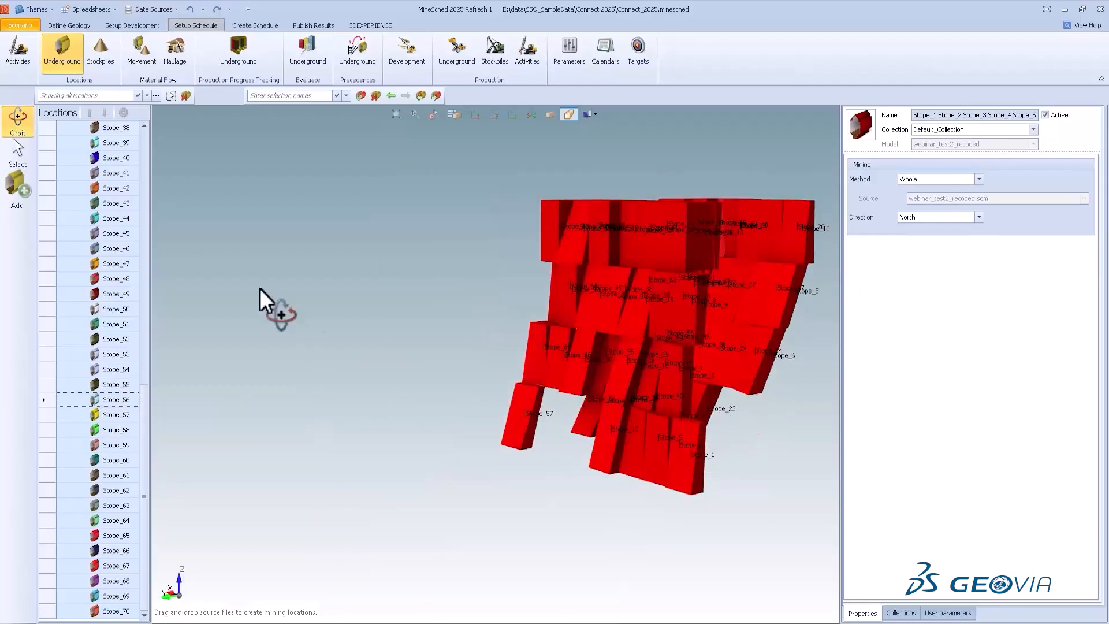
pyautogui.click(332, 233)
pyautogui.click(19, 161)
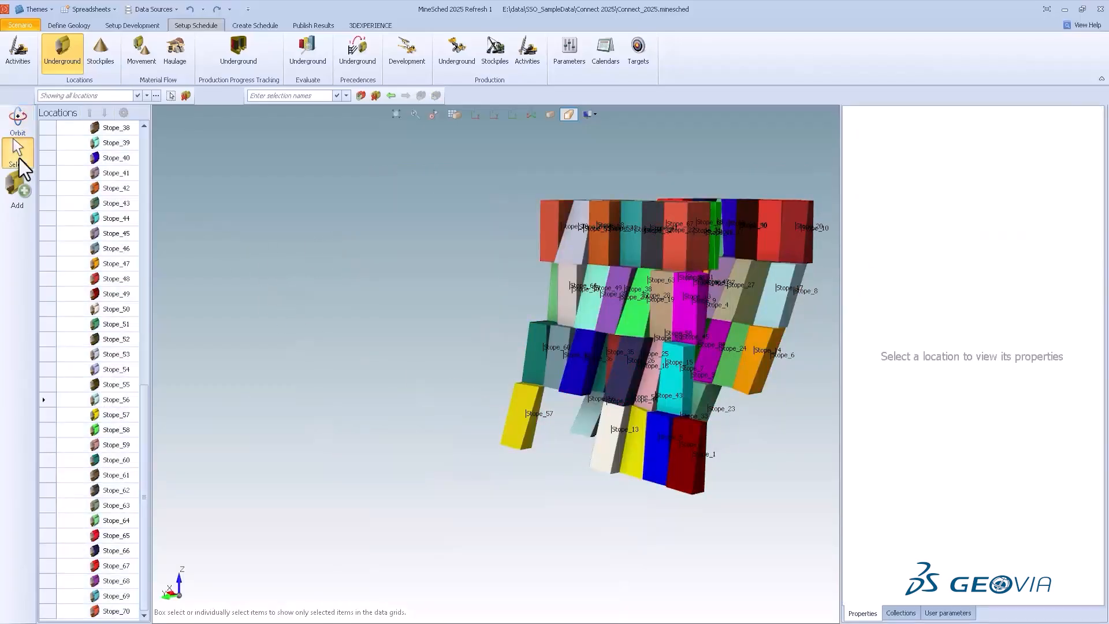
pyautogui.moveTo(511, 520); pyautogui.dragTo(417, 518, button='middle')
pyautogui.click(21, 122)
pyautogui.moveTo(465, 295); pyautogui.dragTo(404, 289)
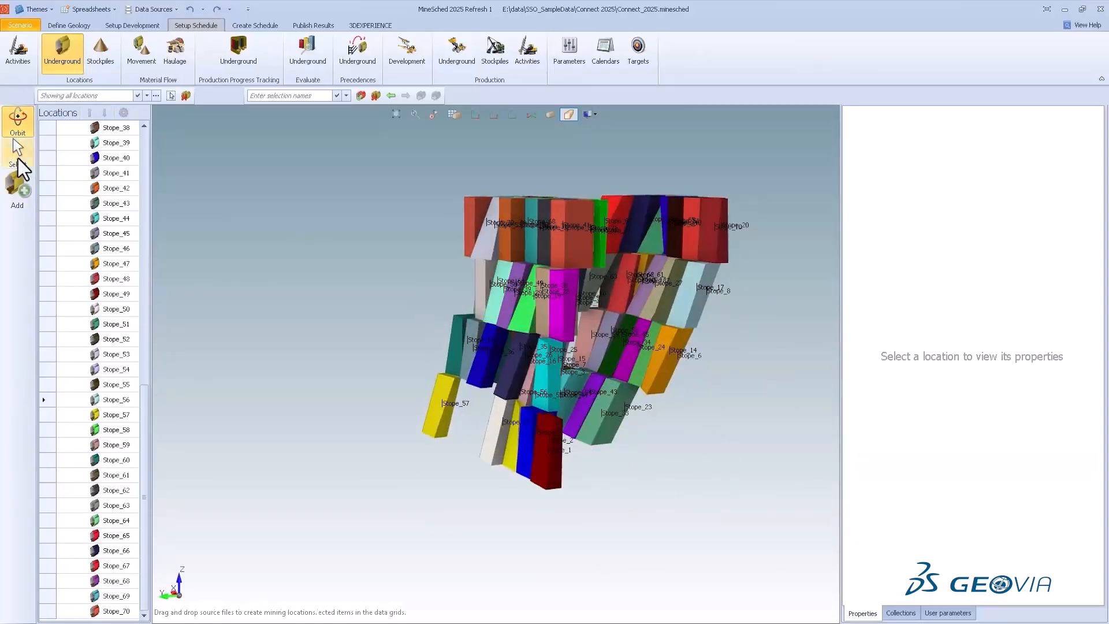
# Step: Select Stope_12 and Stope_6 individually in the 3D view to check their properties, and clear the selection
pyautogui.click(19, 162)
pyautogui.click(575, 317)
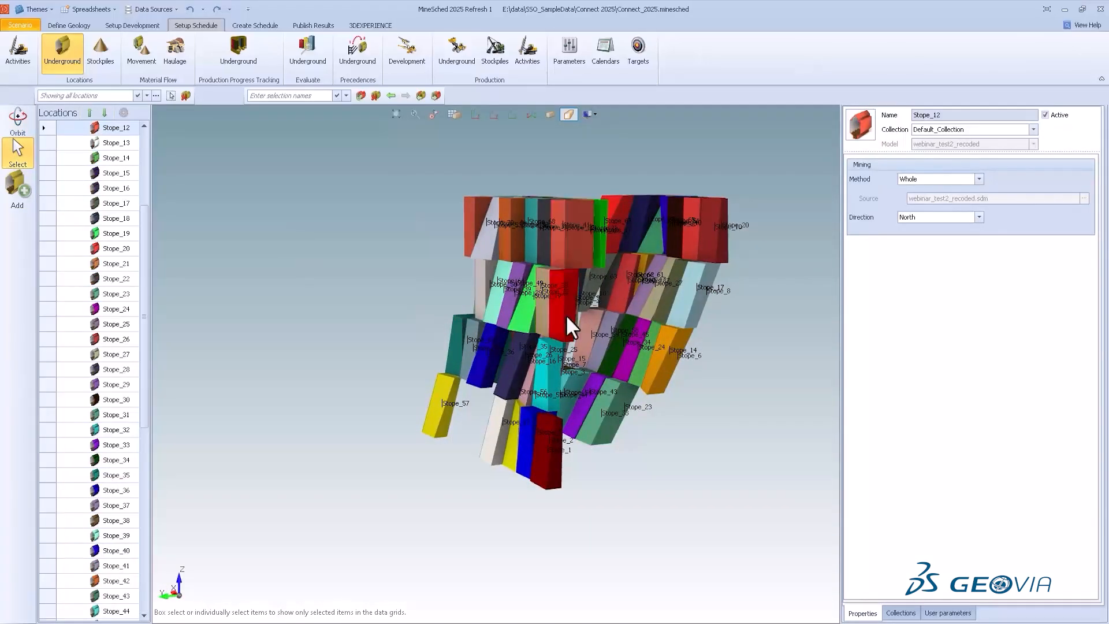
pyautogui.click(661, 364)
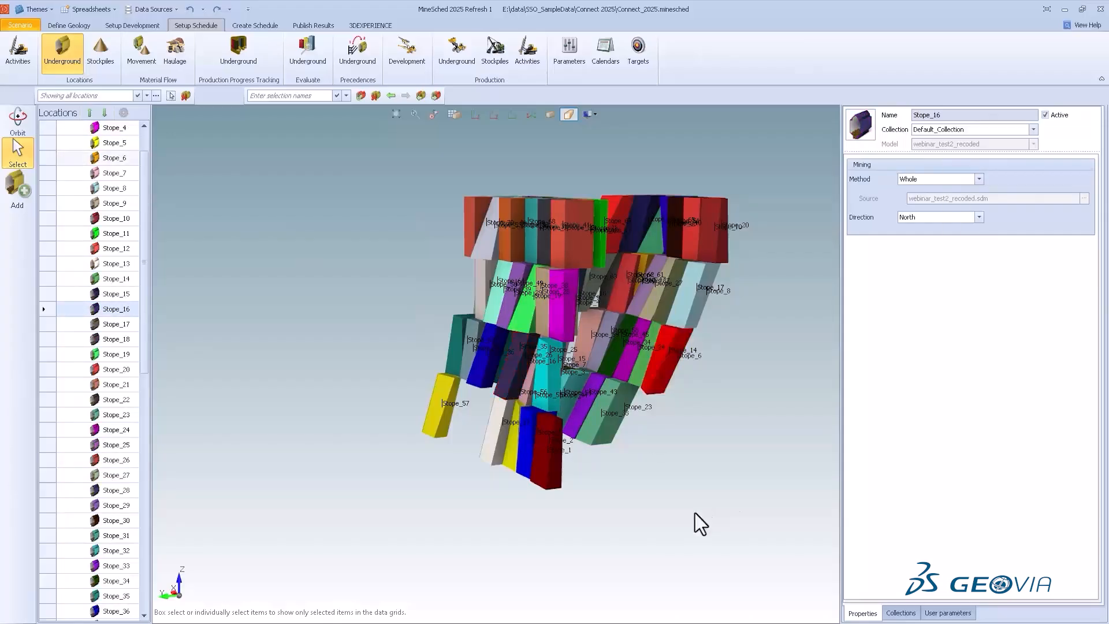
pyautogui.click(785, 458)
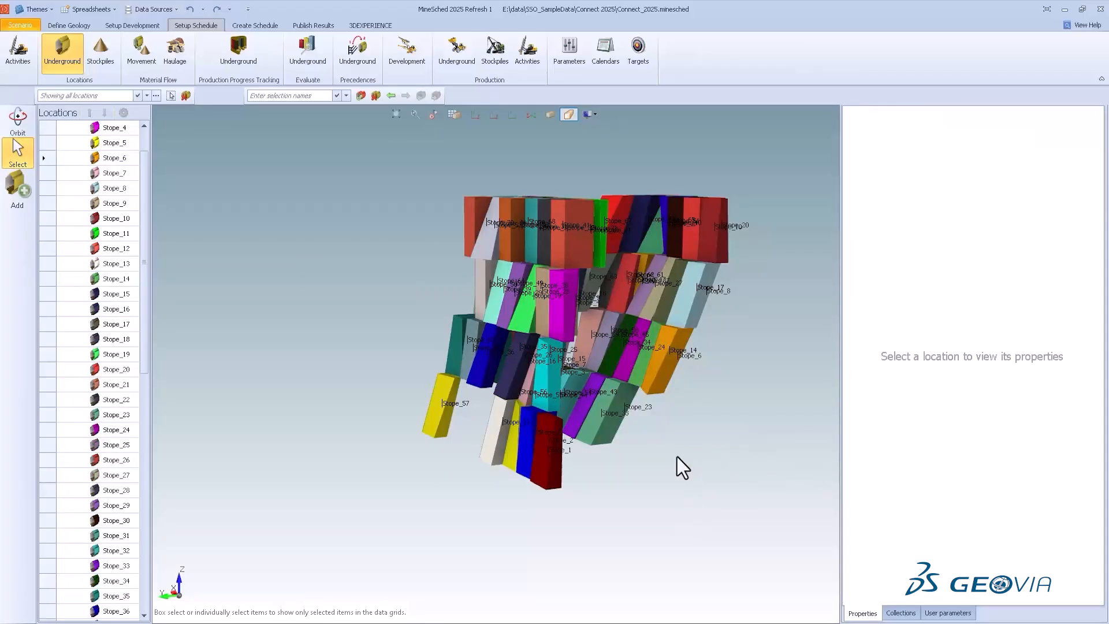
pyautogui.scroll(-1, 676, 456)
pyautogui.scroll(2, 631, 482)
pyautogui.moveTo(672, 447); pyautogui.dragTo(660, 483, button='middle')
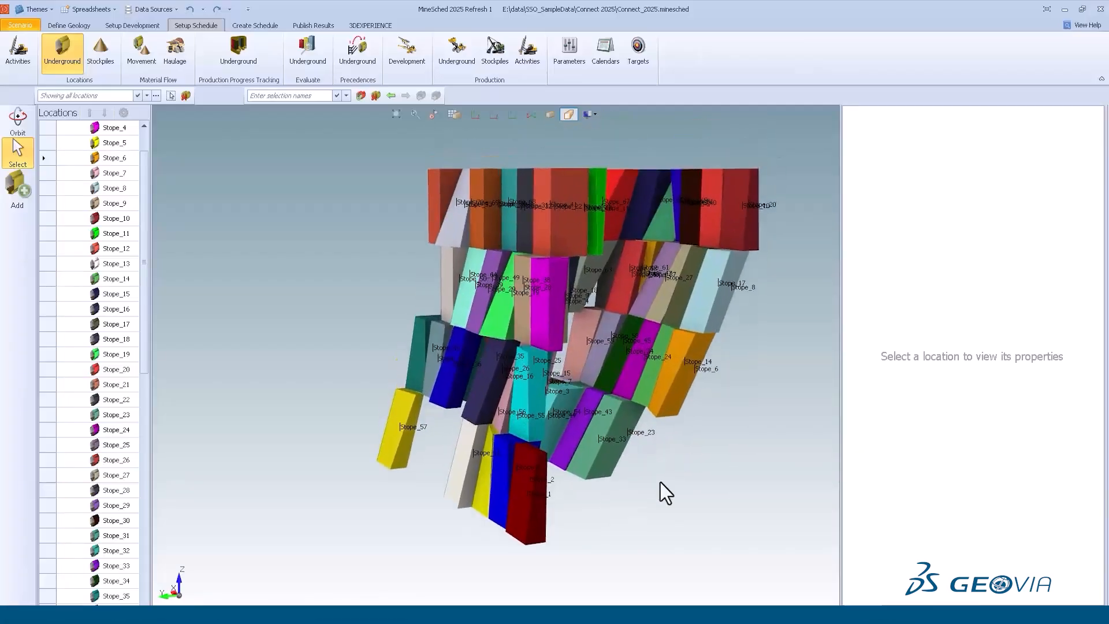